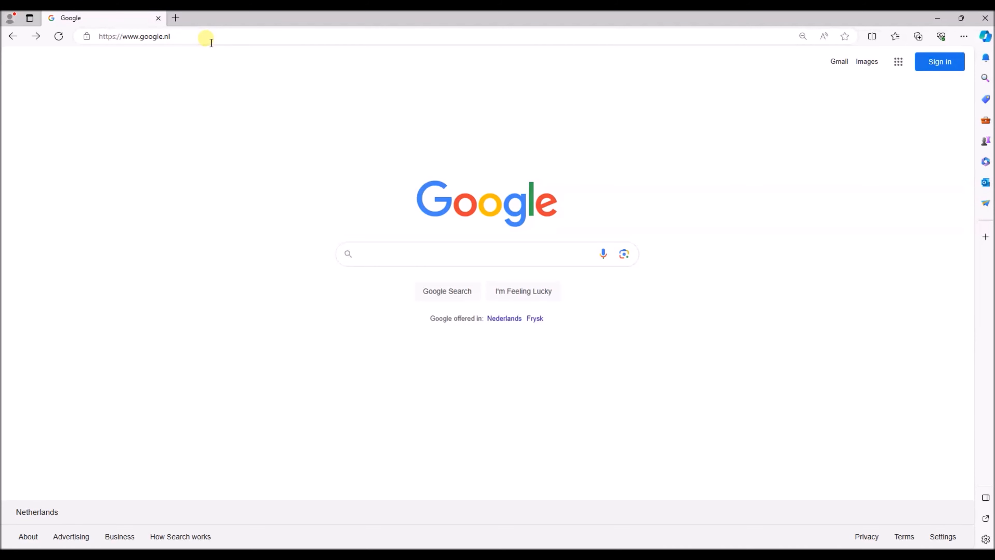
click(206, 36)
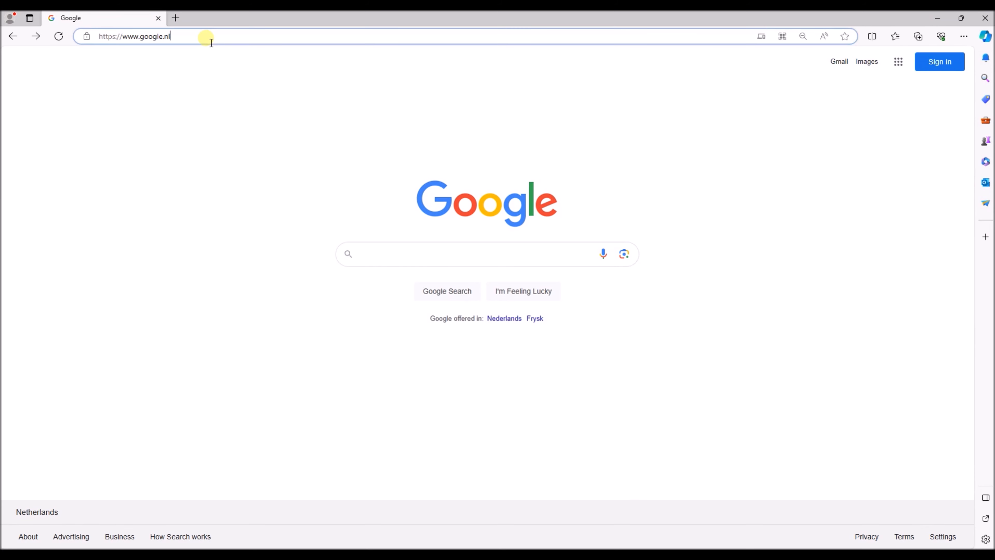
text(https://cascadeur.com/download)
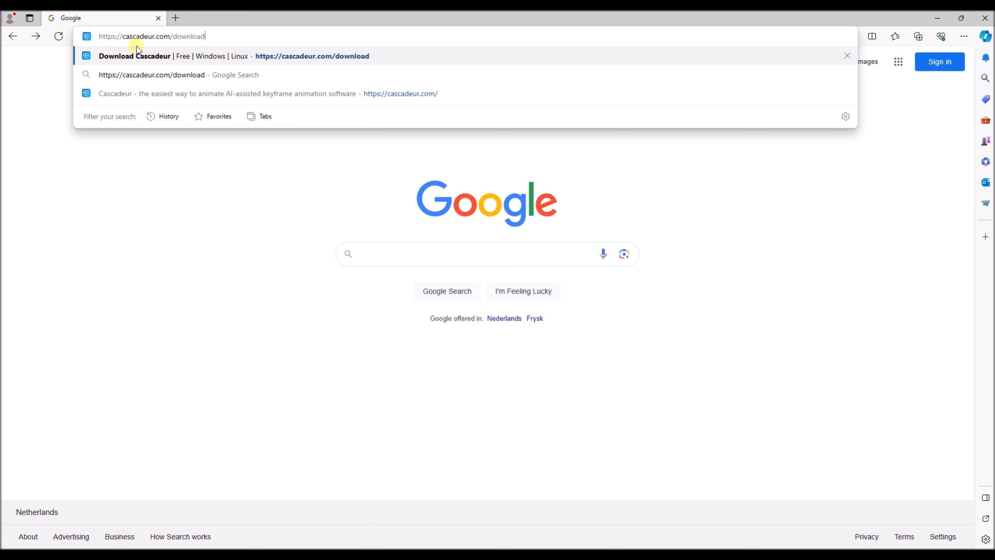
click(199, 57)
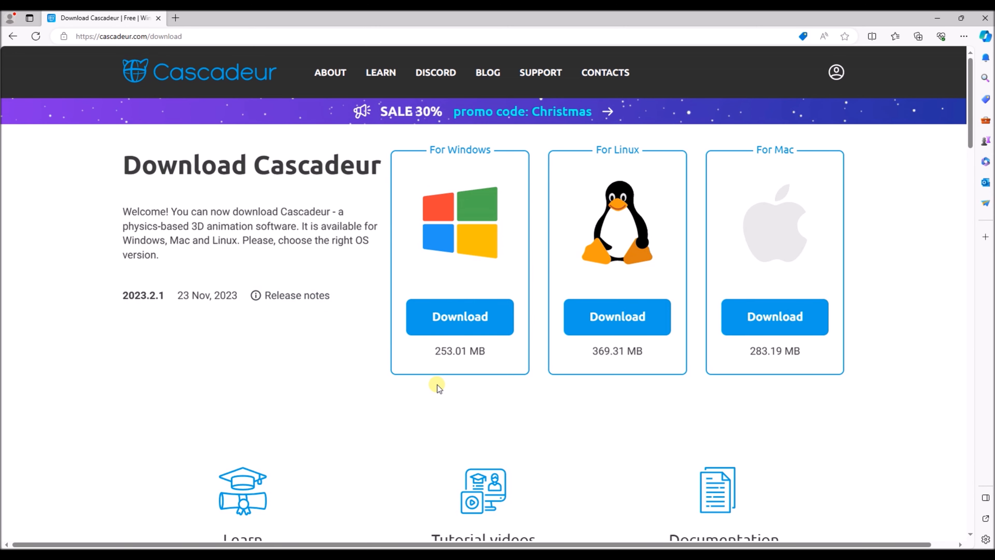
click(489, 332)
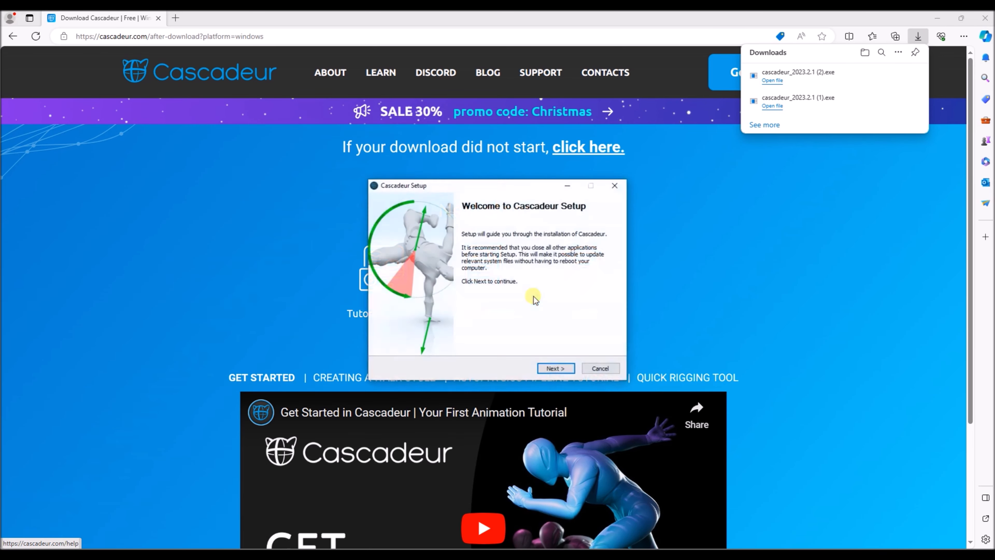
Run the Cascadeur setup for all users with the default install and Start Menu folders, and view the start window's Learn section.
click(555, 368)
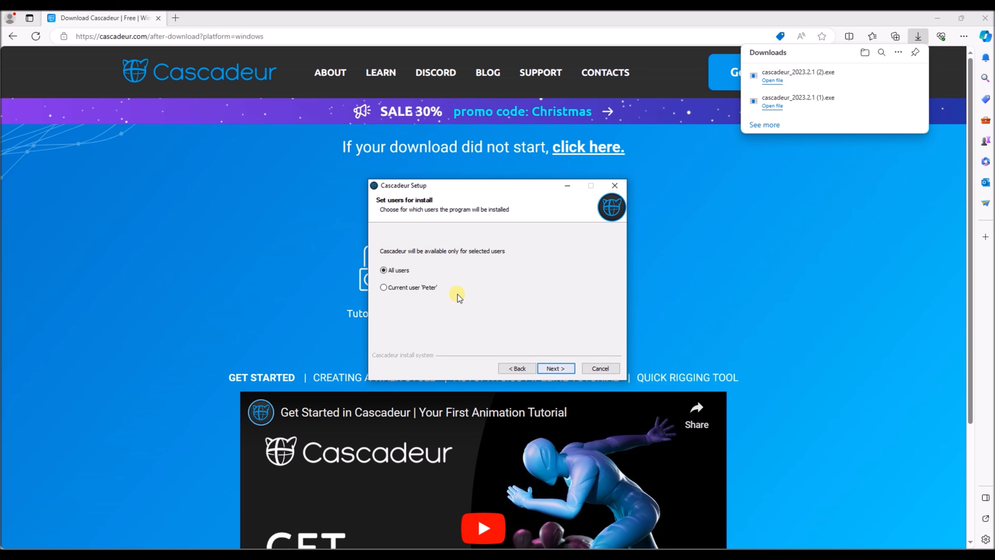
click(547, 367)
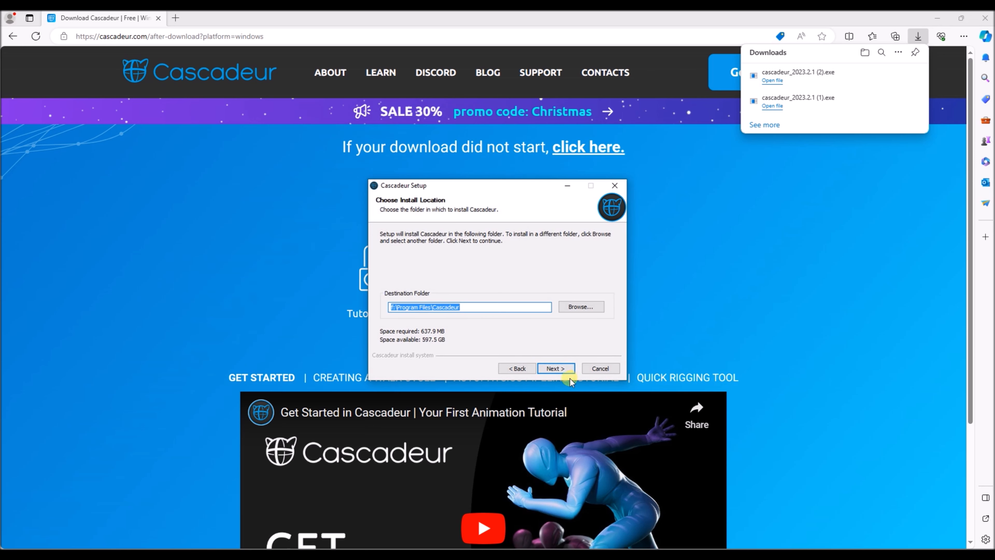
click(555, 369)
click(559, 369)
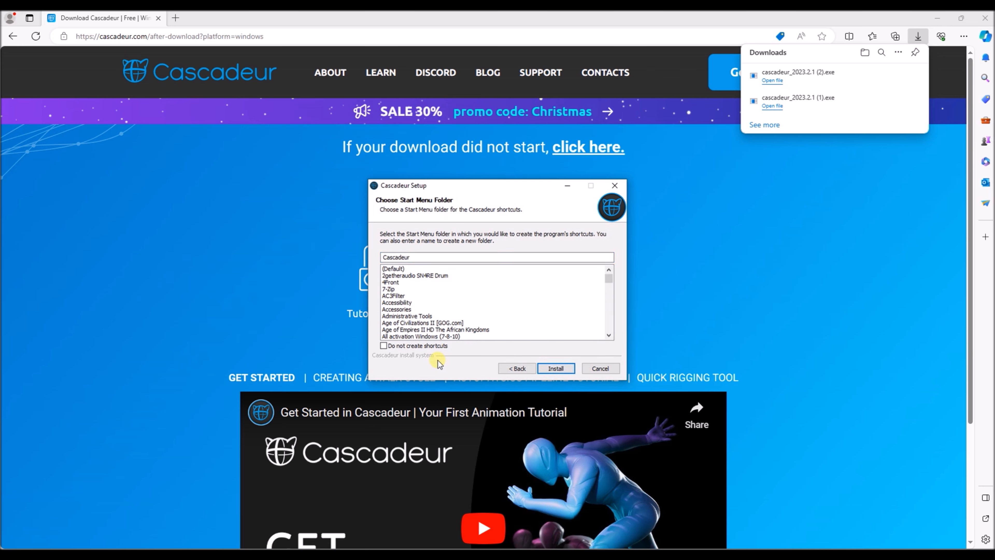
click(450, 345)
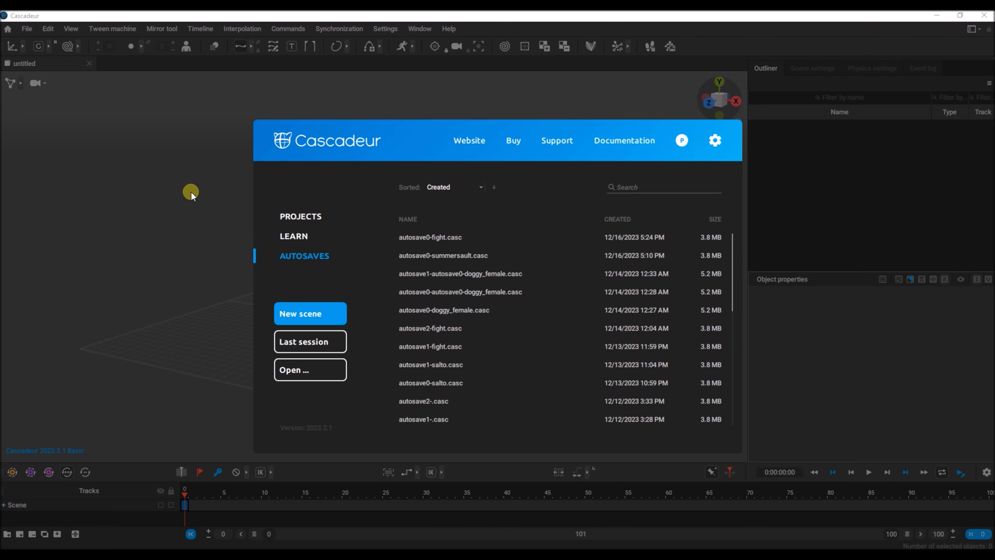
click(293, 236)
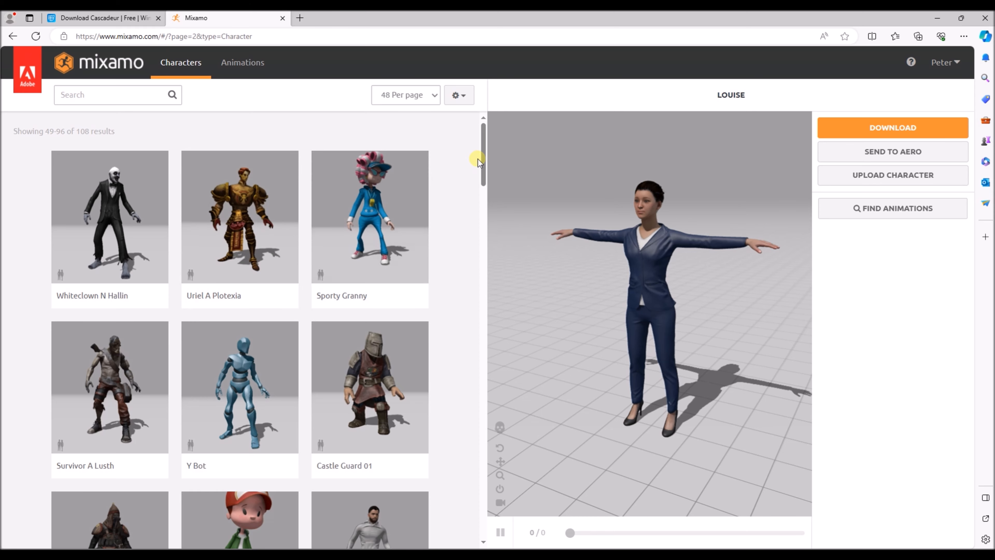
On the Mixamo site, choose the Adam character and download it as FBX Binary (.fbx) in T-pose.
drag(484, 161, 479, 205)
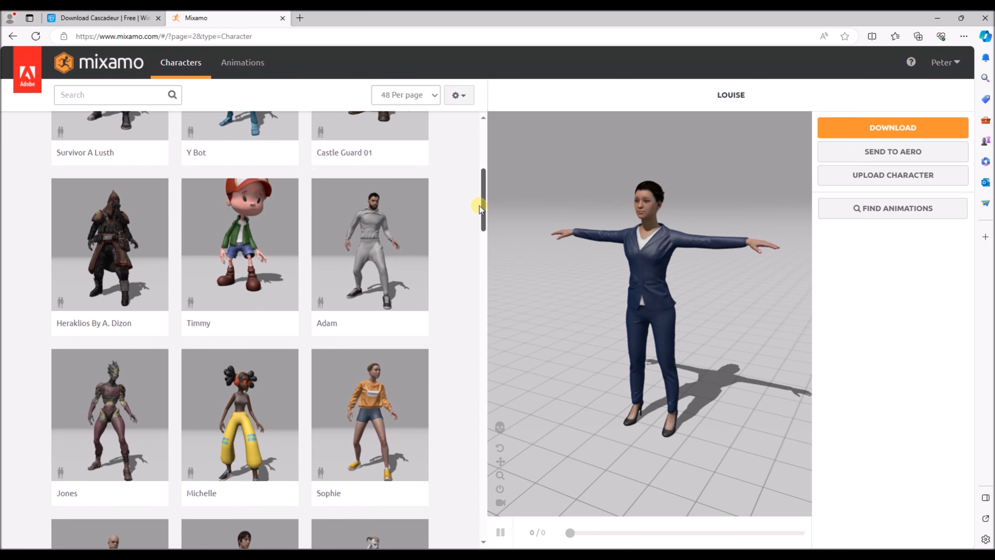
click(349, 237)
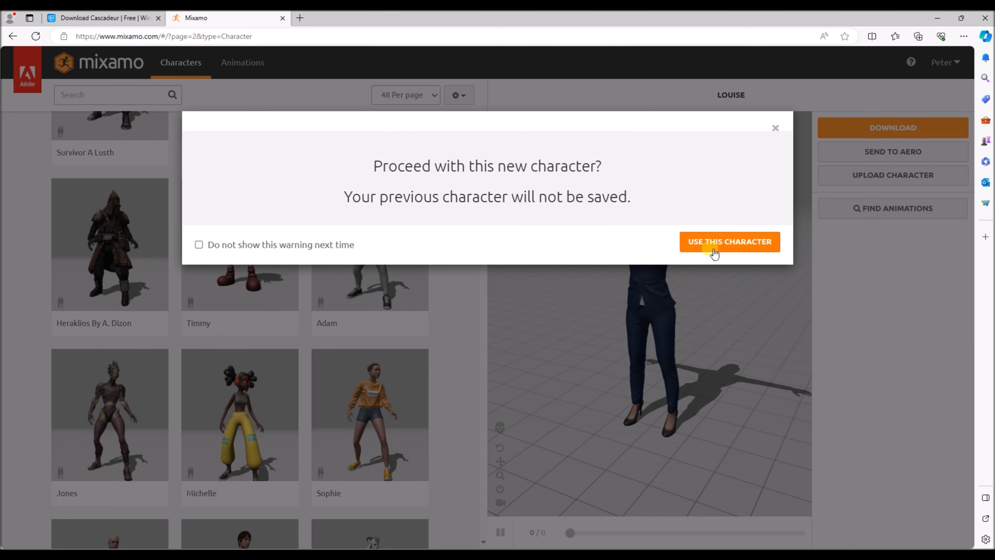
click(709, 243)
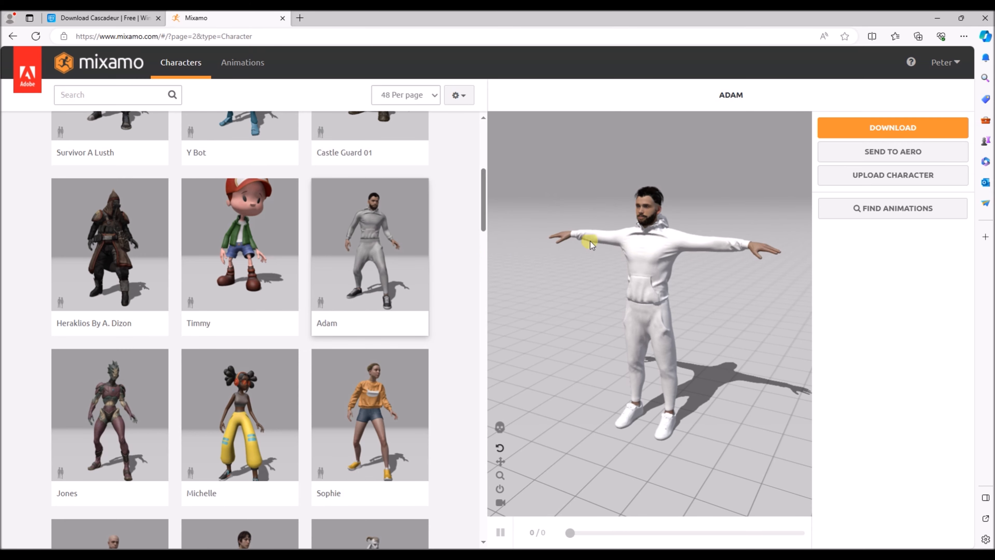
click(890, 135)
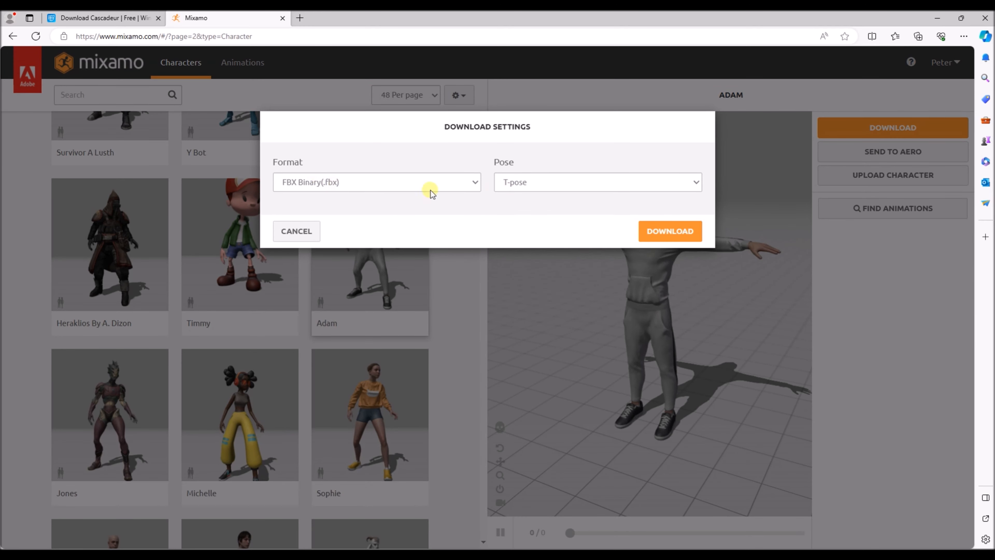
click(663, 236)
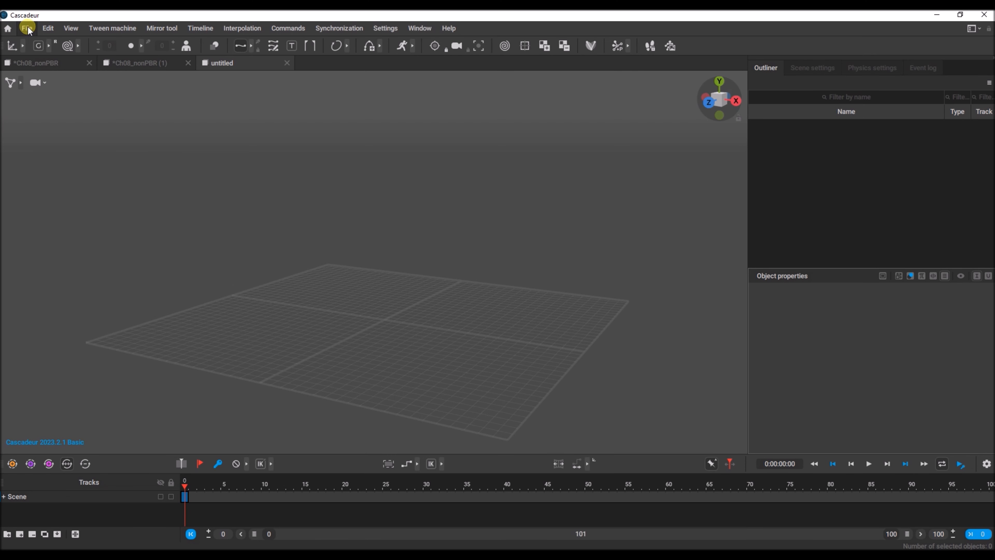
Switch to Cascadeur and import the downloaded Ch08_nonPBR (2) FBX file into the untitled scene as a model.
click(27, 28)
mouse_move(51, 133)
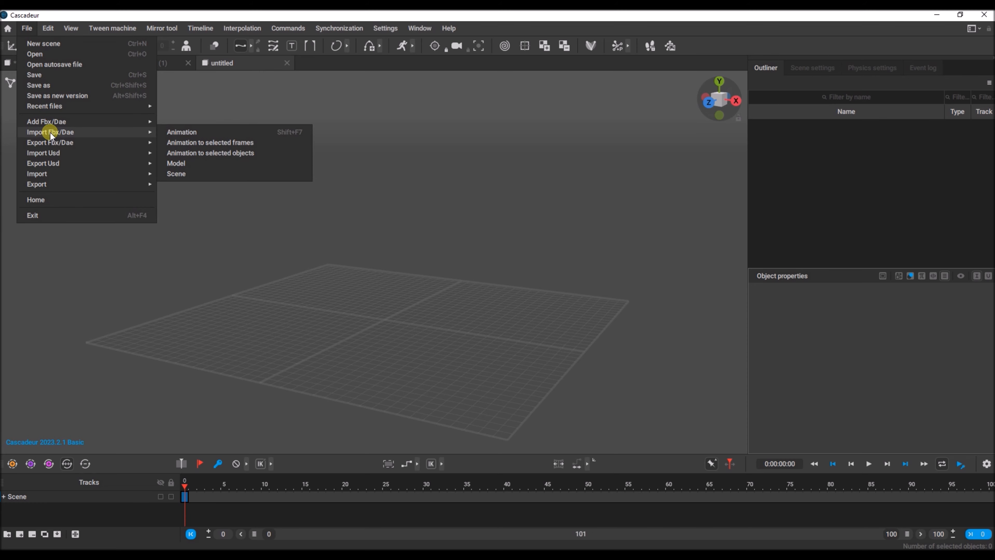
click(177, 163)
double_click(636, 248)
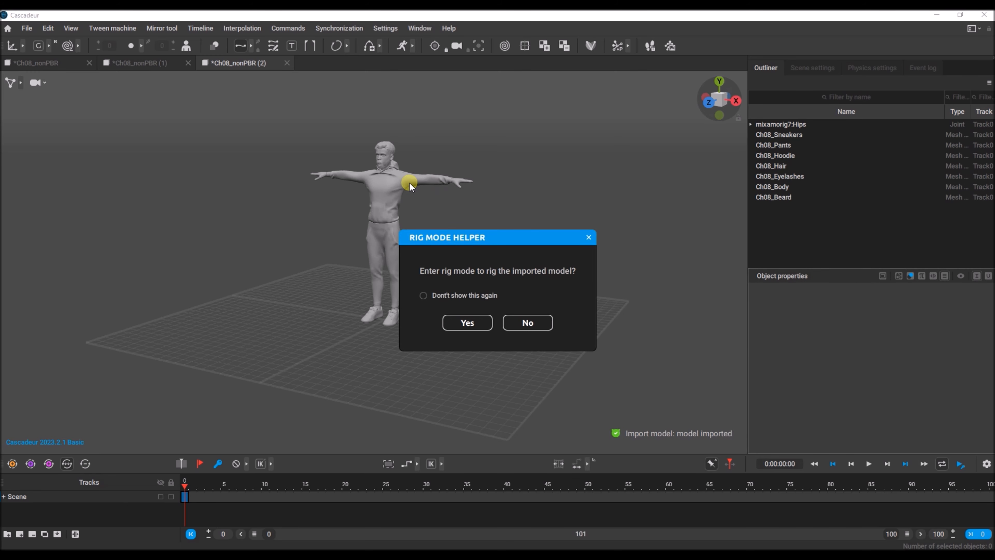
Rig the imported character in rig mode with the Quick Rigging Tool, adding the rig elements and generating the rig.
click(472, 323)
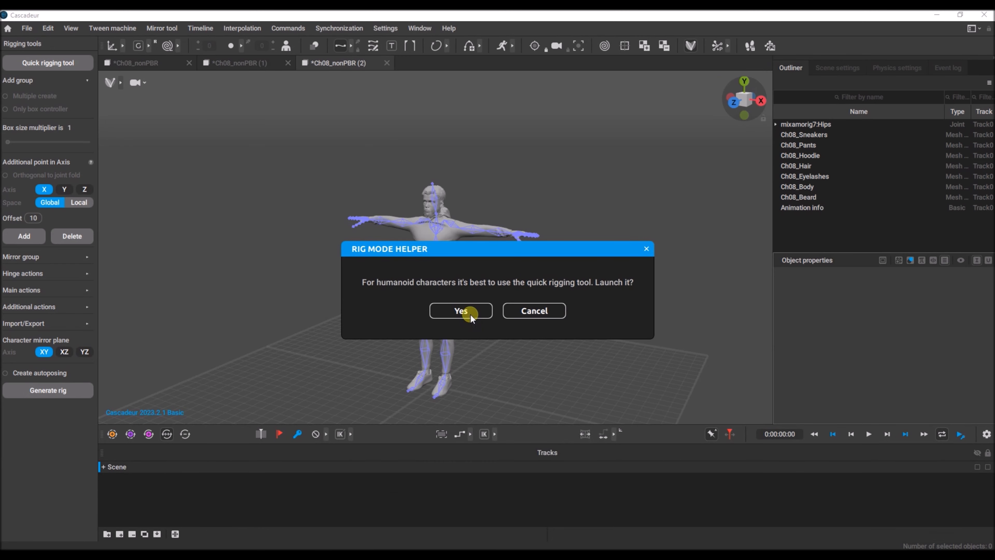
click(470, 313)
click(492, 308)
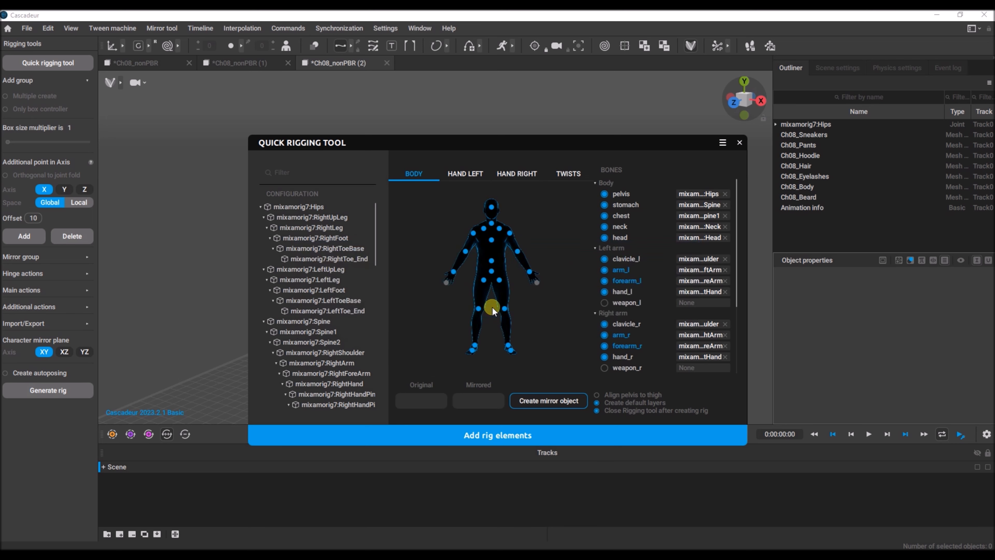
click(501, 433)
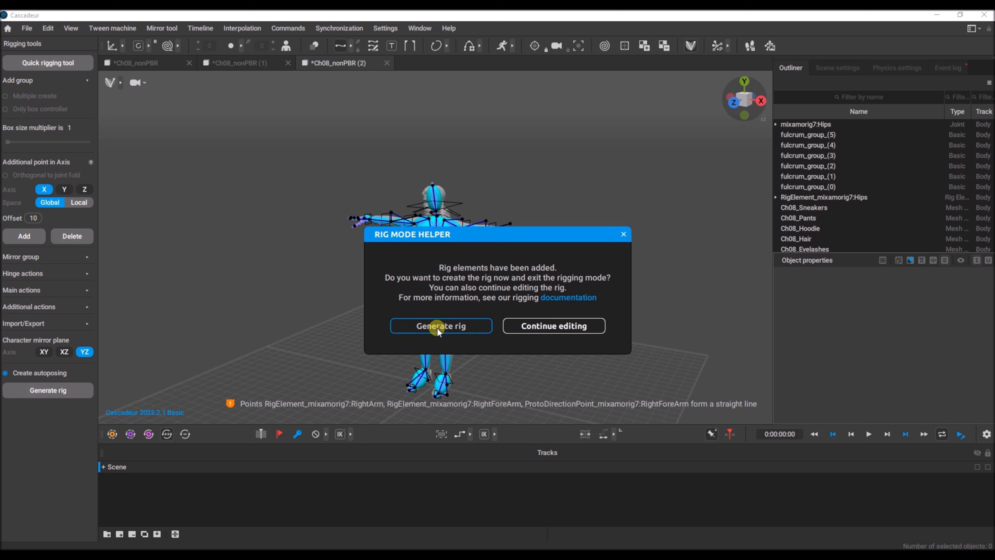
click(453, 327)
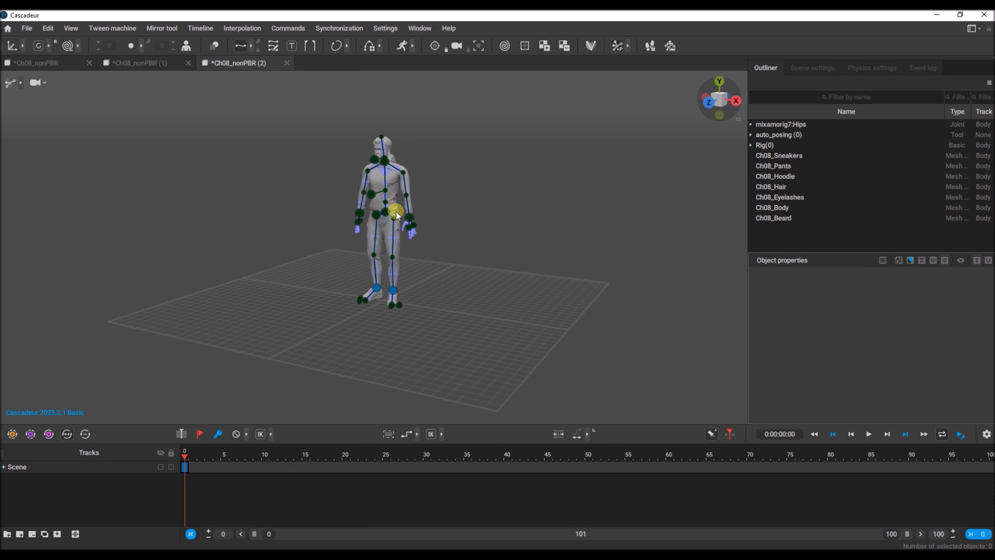
Examine the neck, left arm and chest autoposing controllers, comparing them with the rig's point controllers in a split viewport.
click(385, 177)
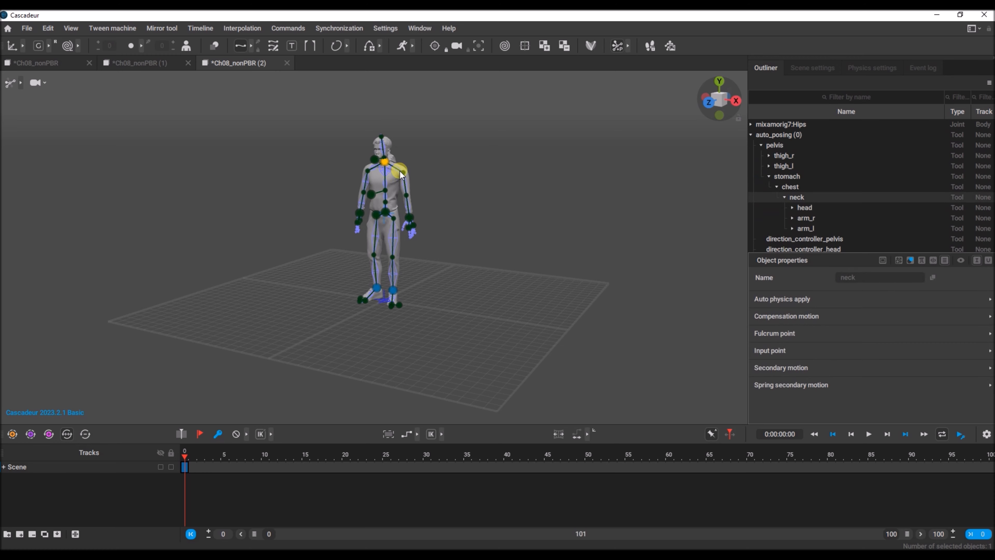
click(403, 175)
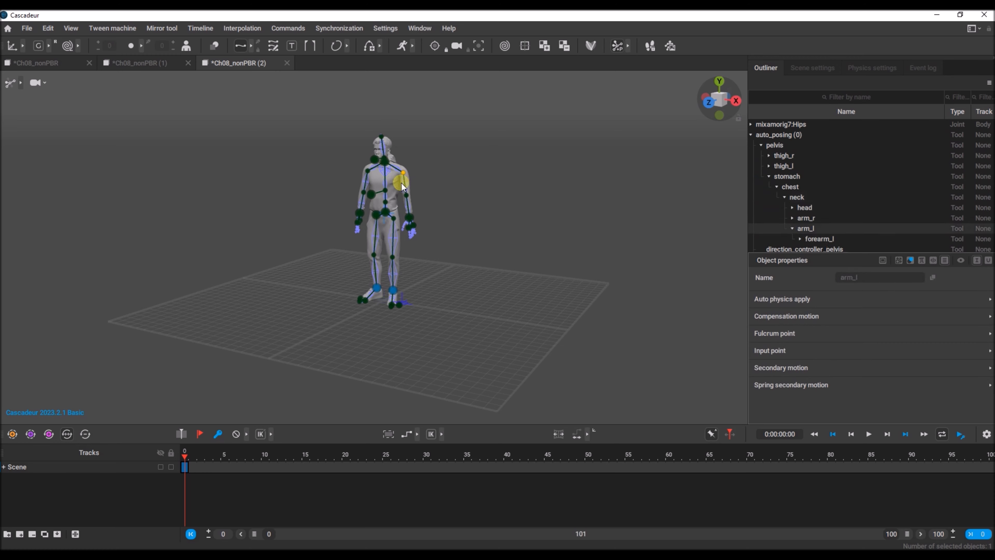
click(376, 195)
click(386, 193)
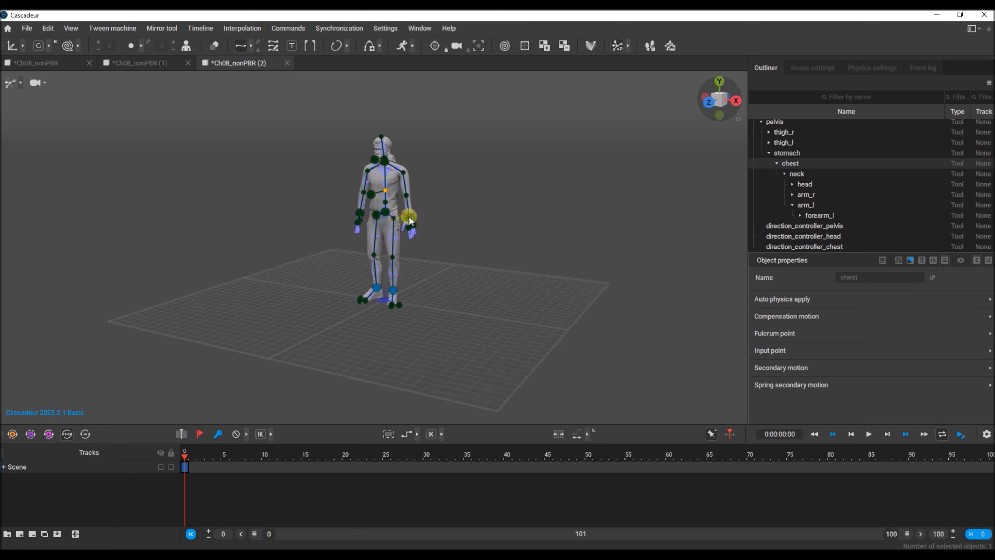
key(space)
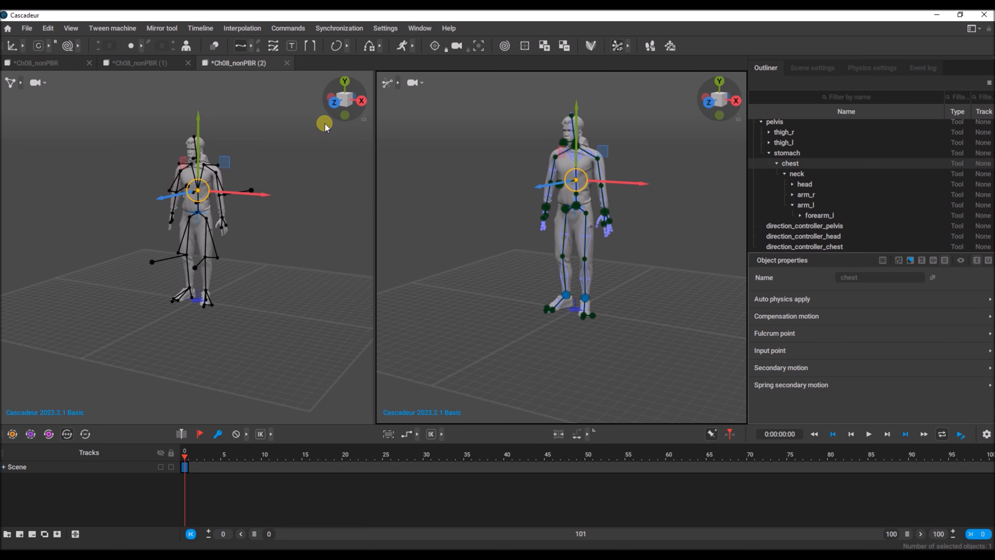
key(space)
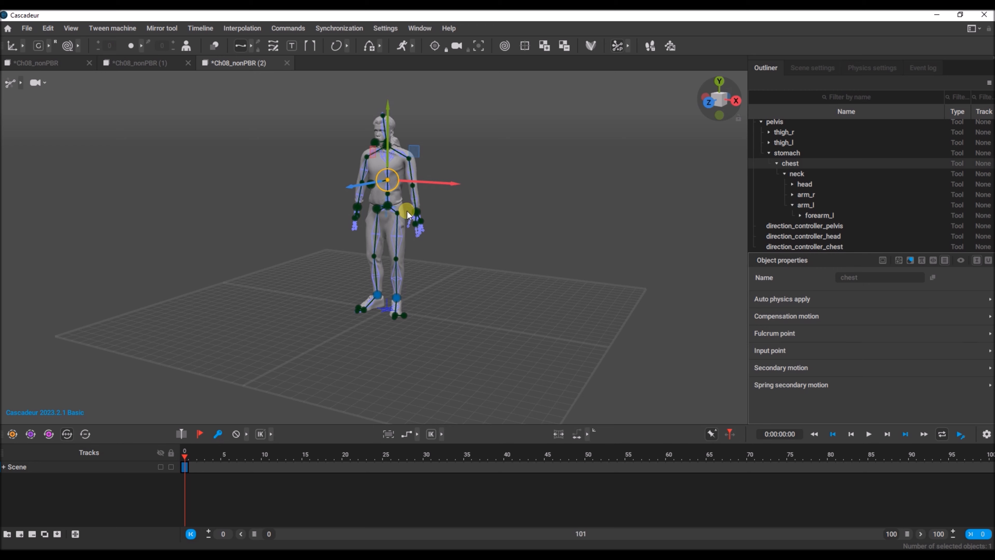
Examine the additional controller on the character's left hand and the direction controller of the pelvis.
click(423, 241)
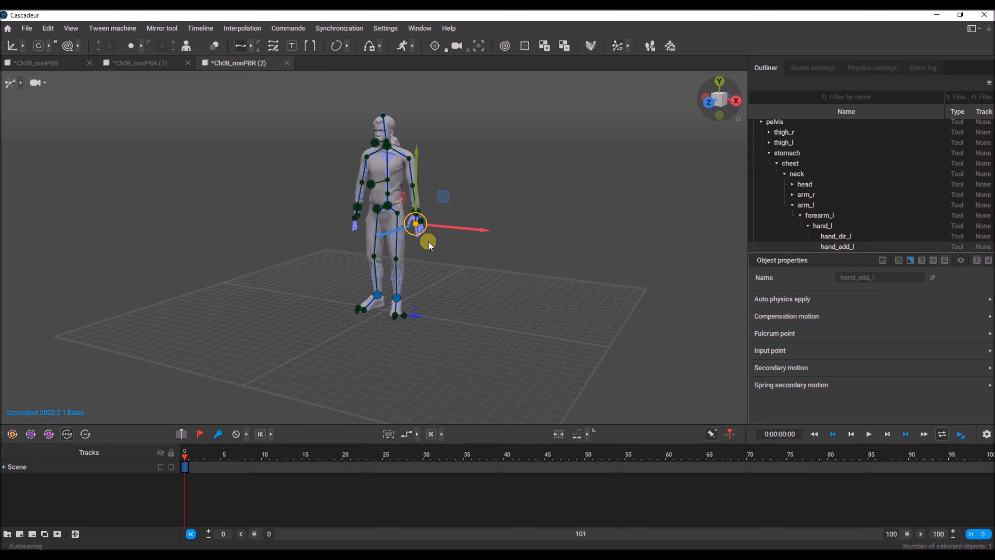
scroll(429, 242, up, 1)
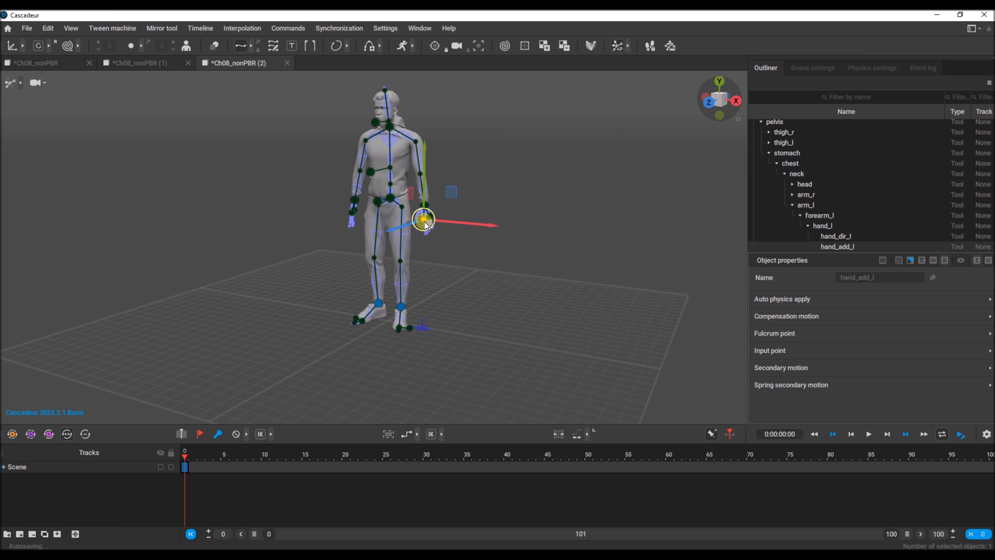
scroll(424, 222, up, 4)
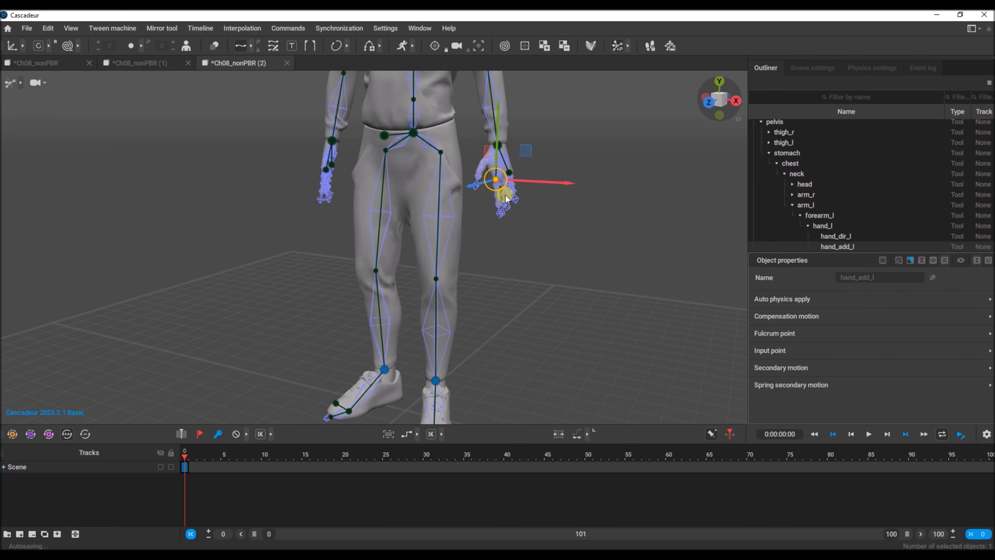
click(504, 196)
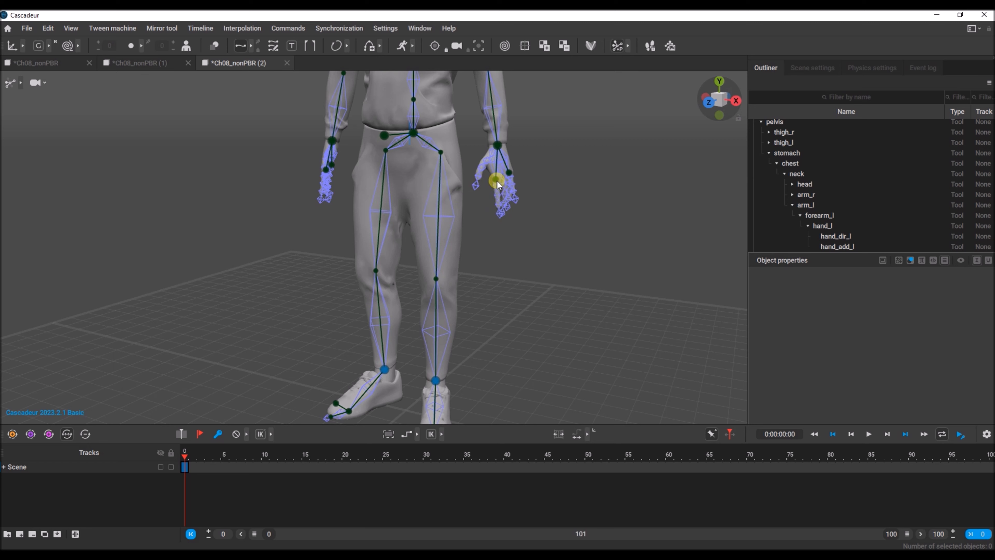
click(497, 180)
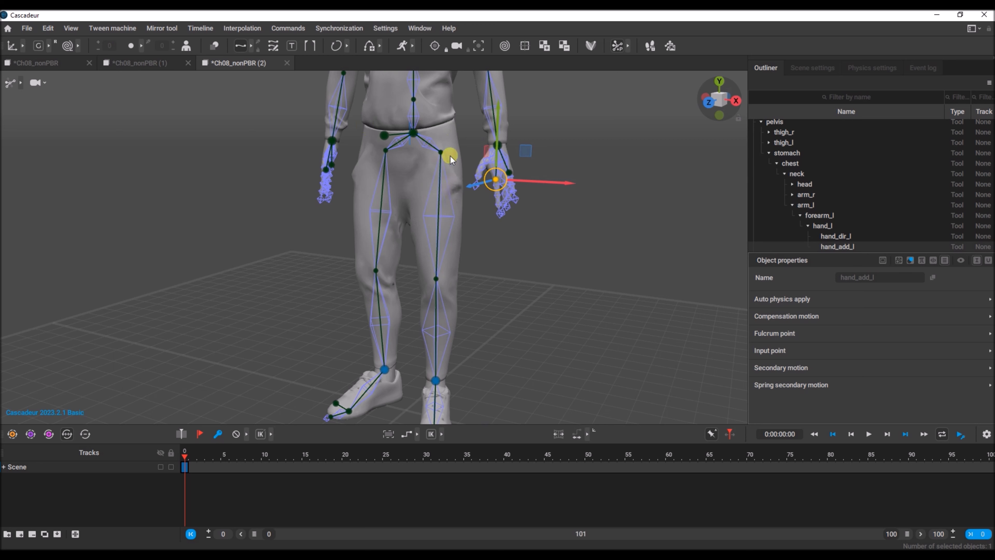
click(382, 134)
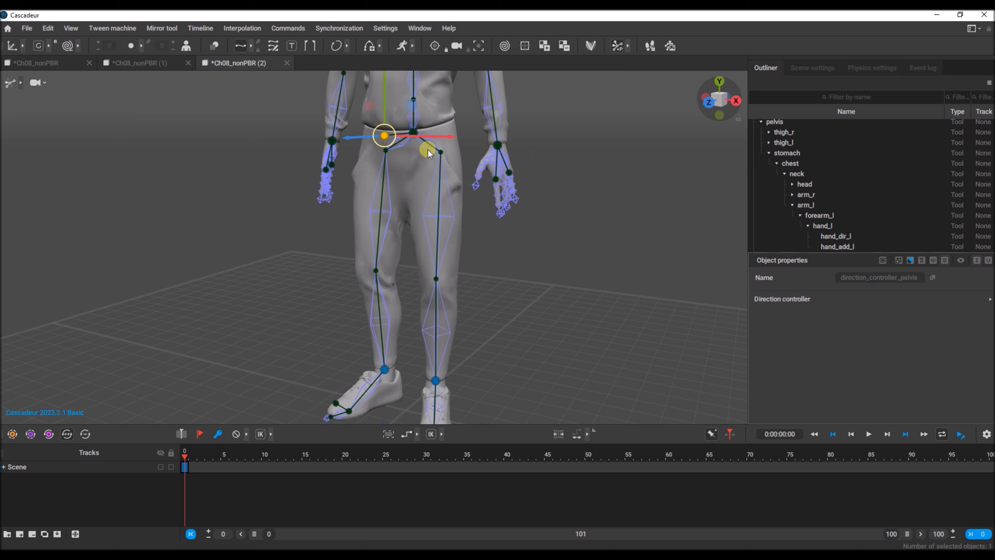
Try pulling the left hand's wrist controller outward along the X axis, undo the movement and deselect the controller.
click(496, 146)
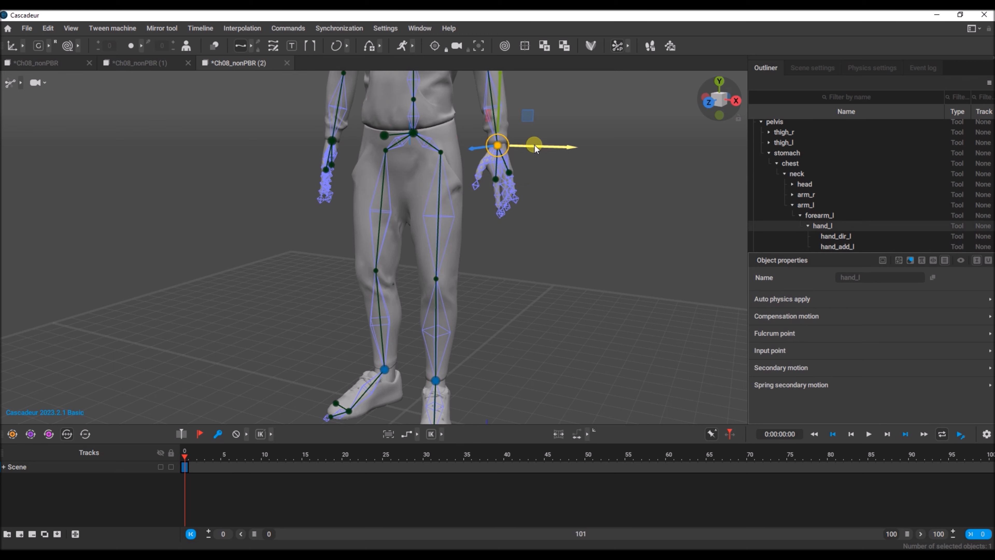
drag(540, 148, 681, 153)
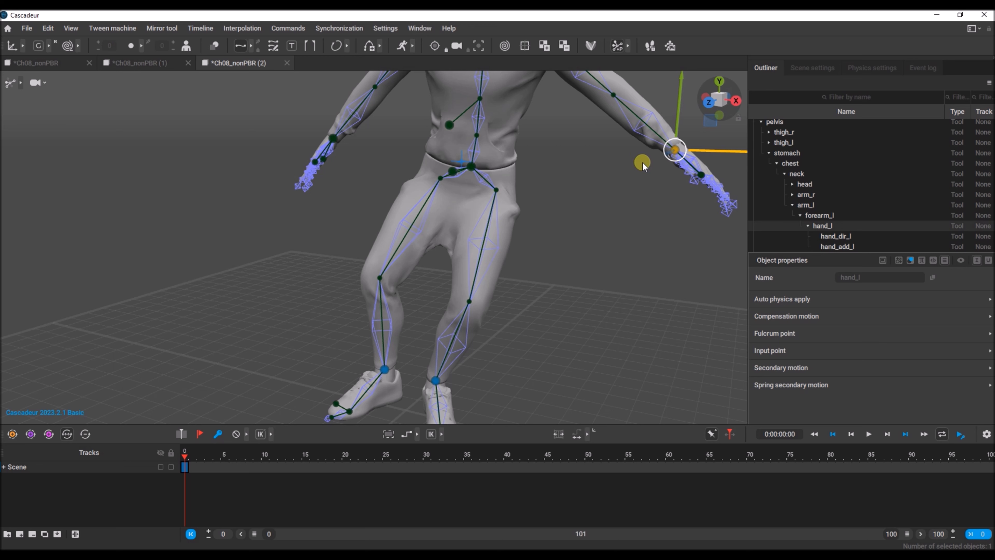
key(ctrl+z)
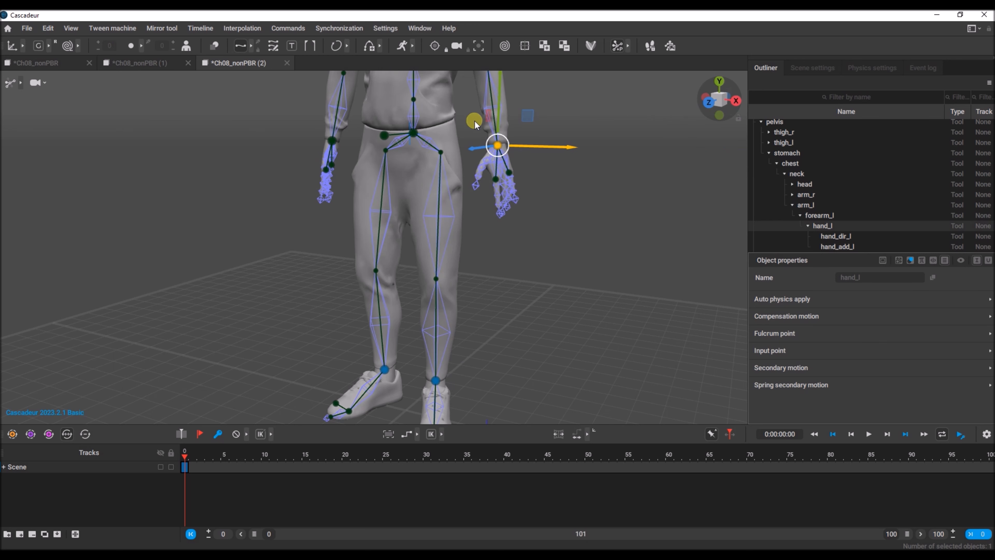
click(499, 197)
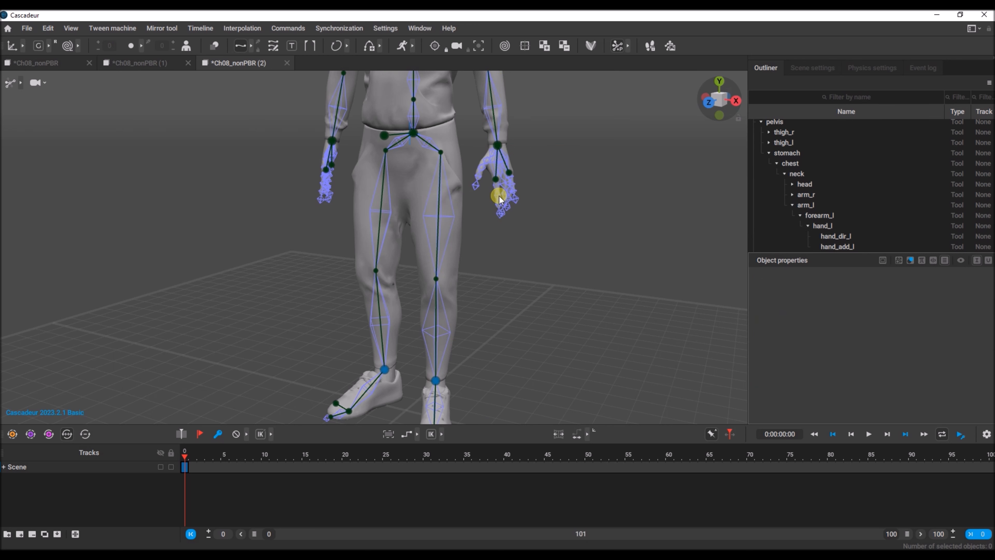
Display the rig with its rigid bodies, try moving the left index finger's second joint along the X axis, and undo the movement.
click(20, 84)
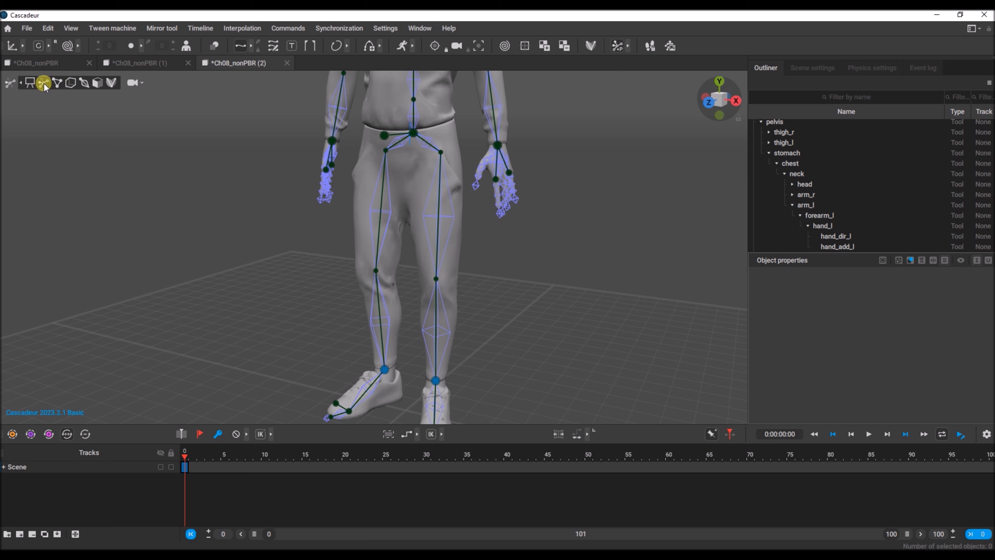
click(111, 83)
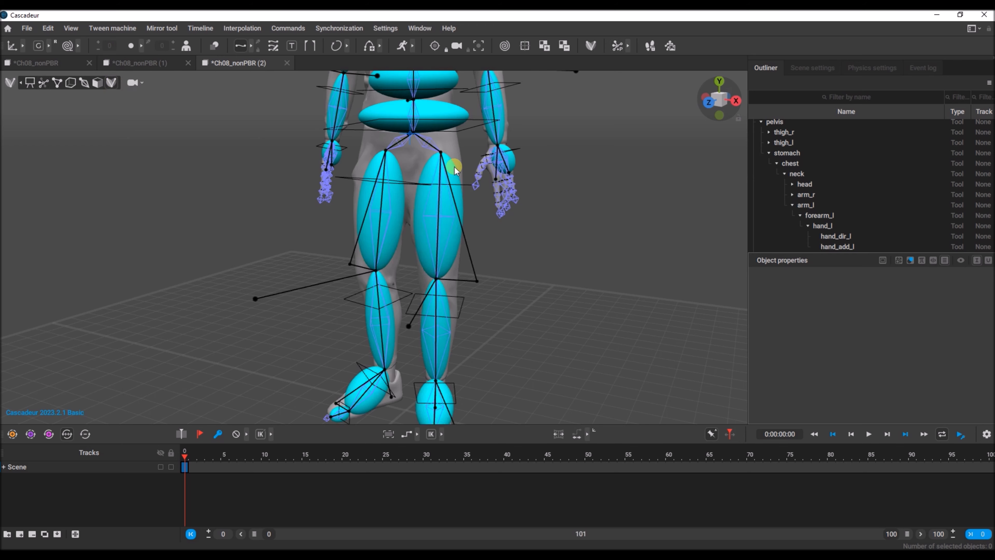
click(498, 214)
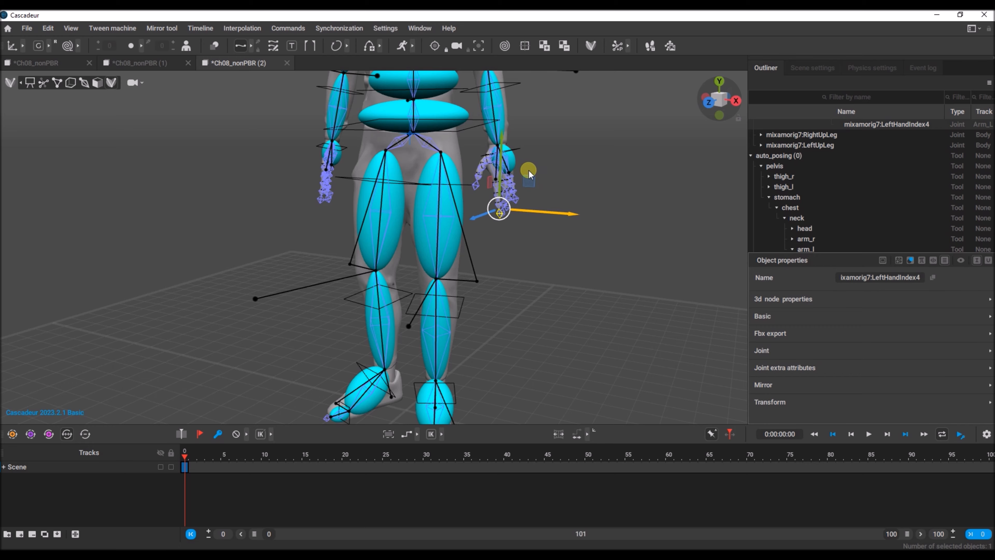
scroll(476, 315, up, 5)
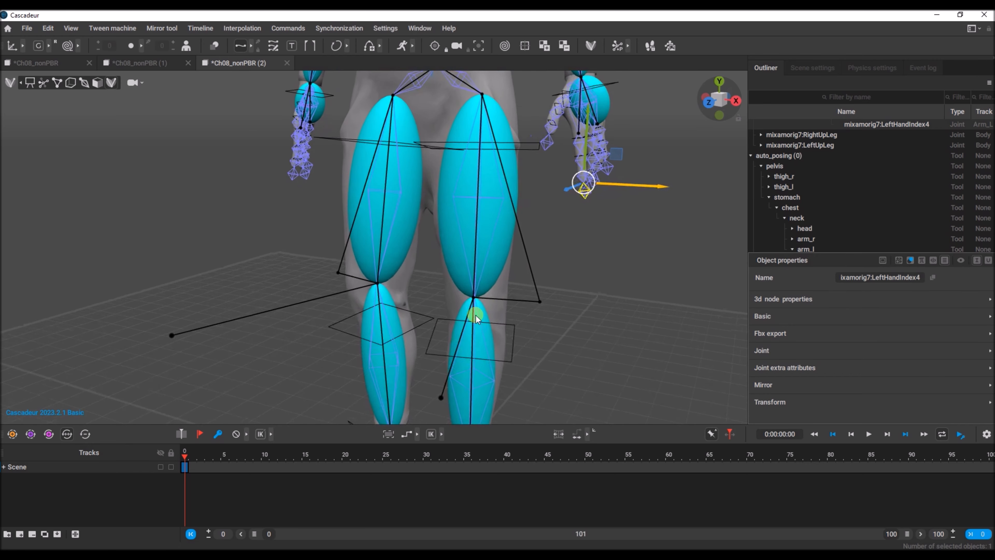
scroll(490, 209, down, 5)
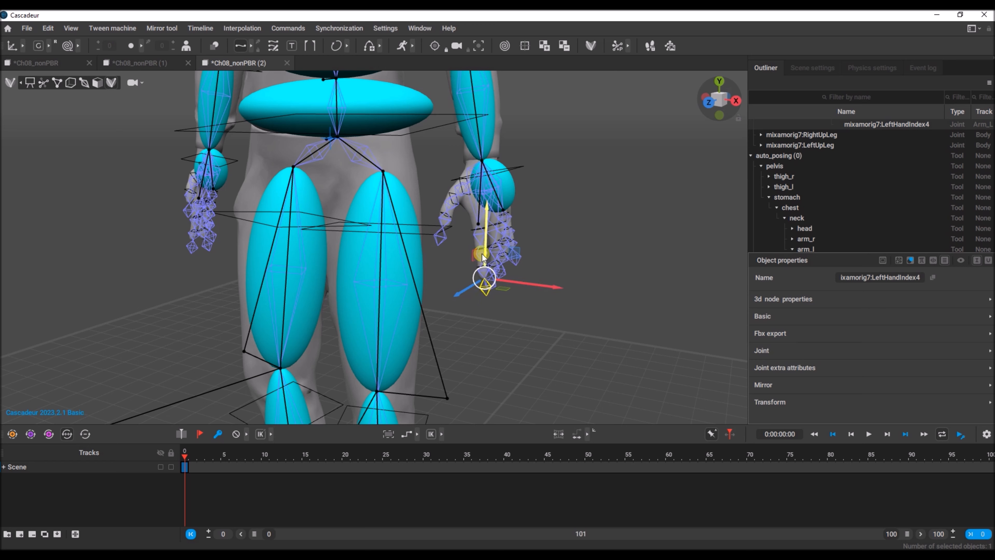
click(529, 256)
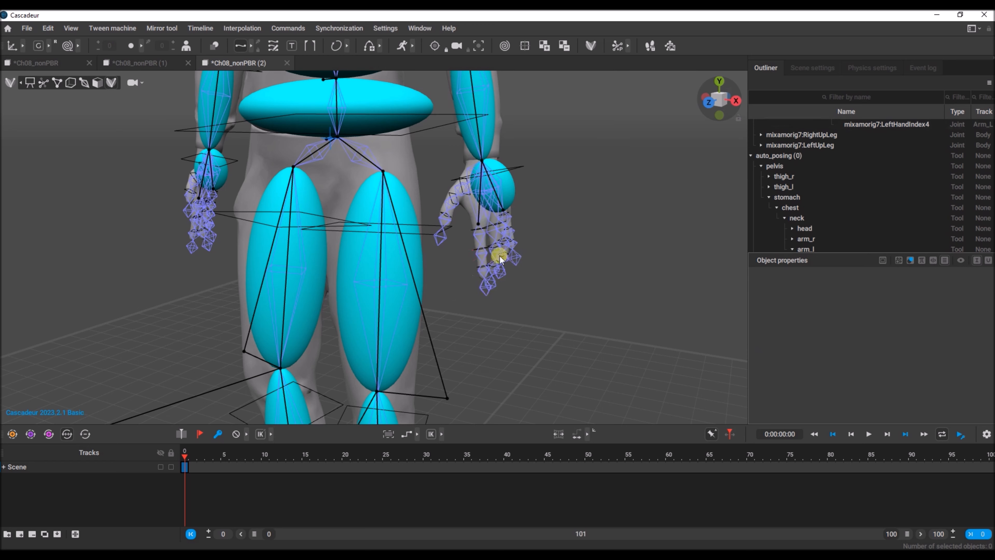
click(480, 254)
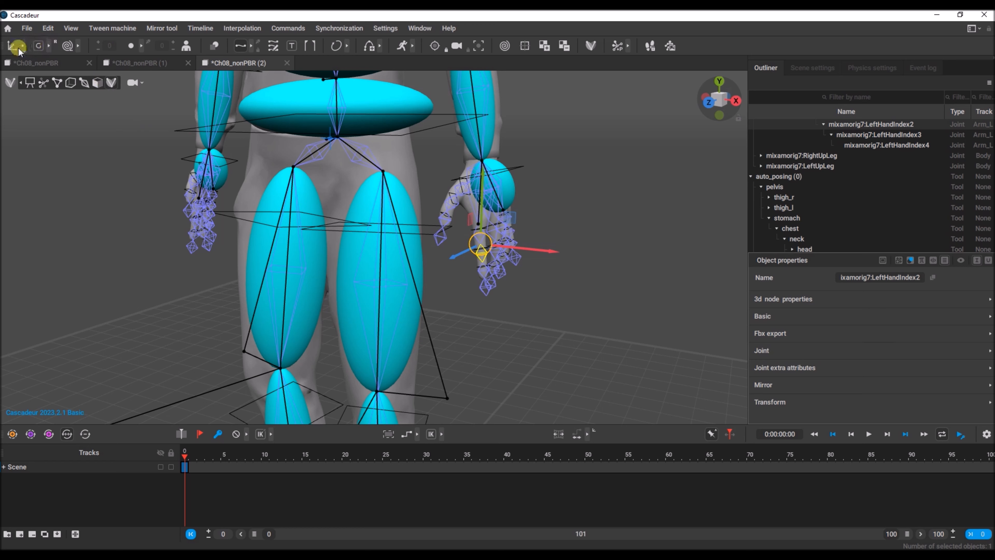
drag(505, 249, 465, 252)
key(ctrl+z)
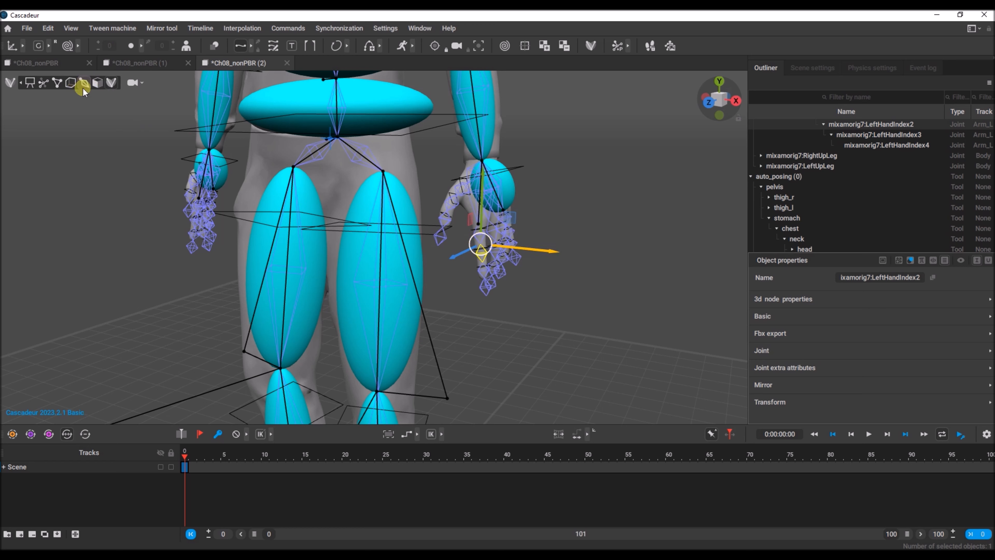
Try bending the left index finger by rotating its second and third joints with the Rotate tool.
click(19, 45)
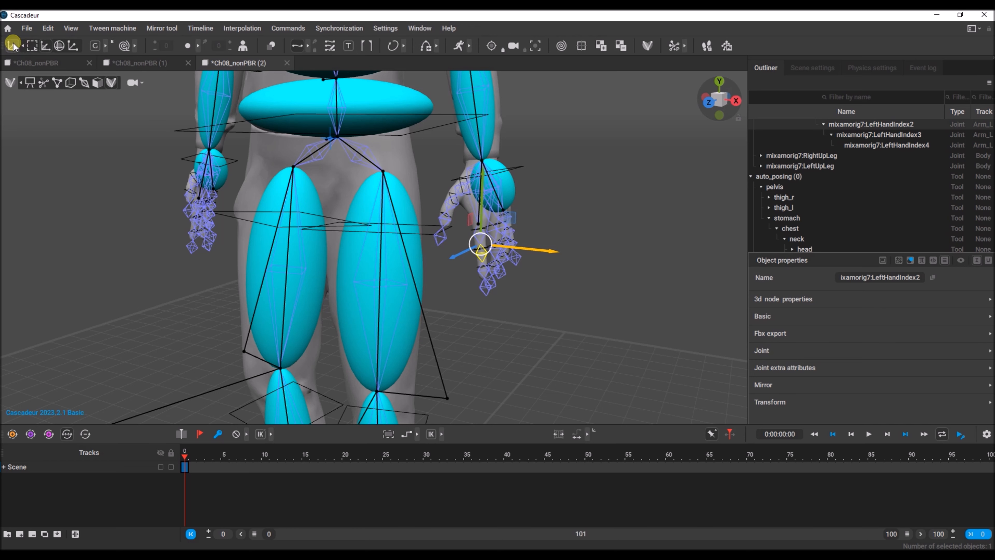
click(58, 46)
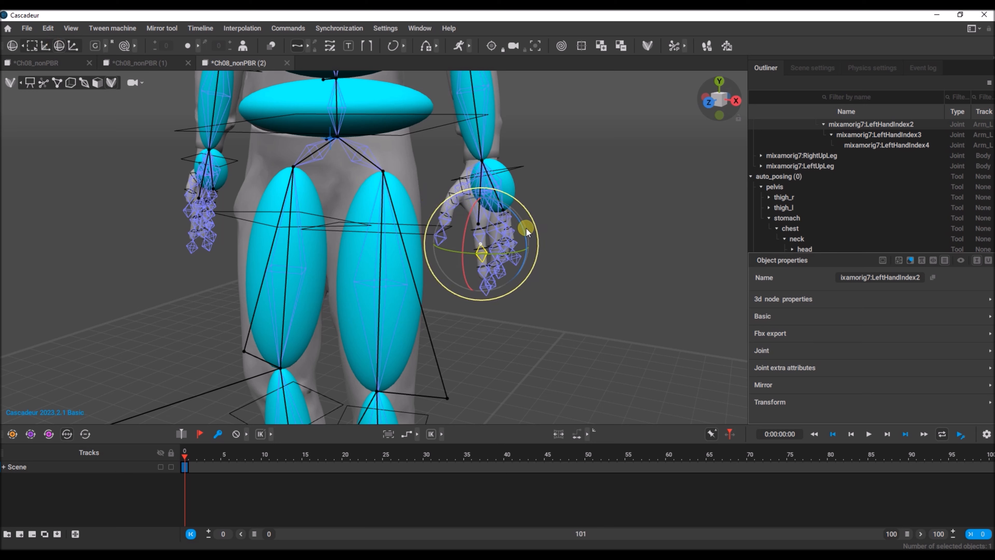
drag(534, 248, 523, 302)
click(471, 312)
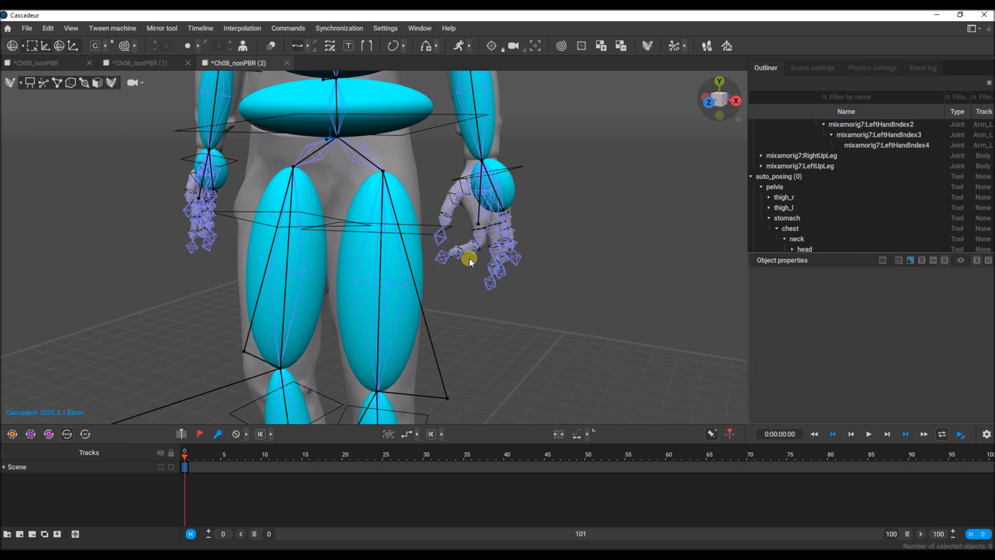
click(460, 253)
drag(509, 211, 513, 300)
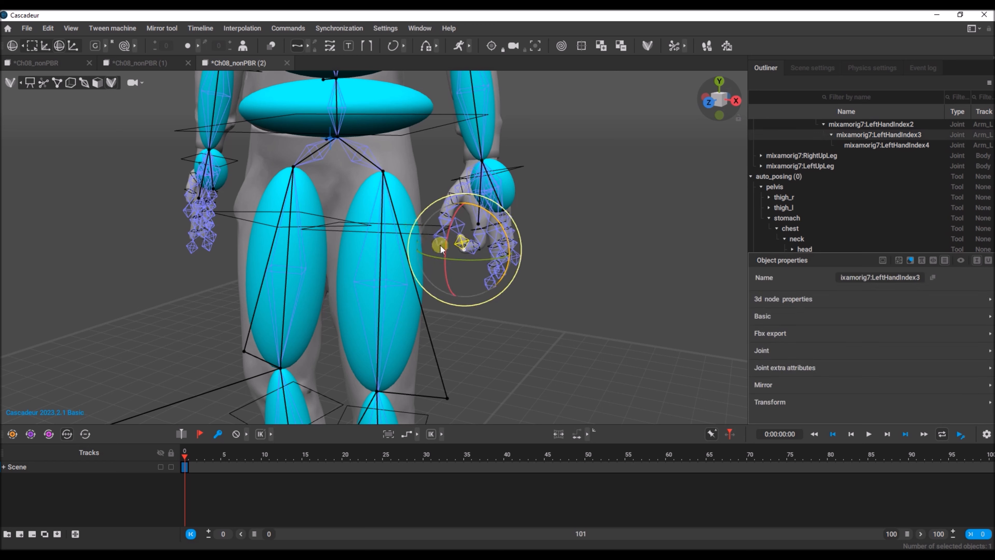
click(481, 237)
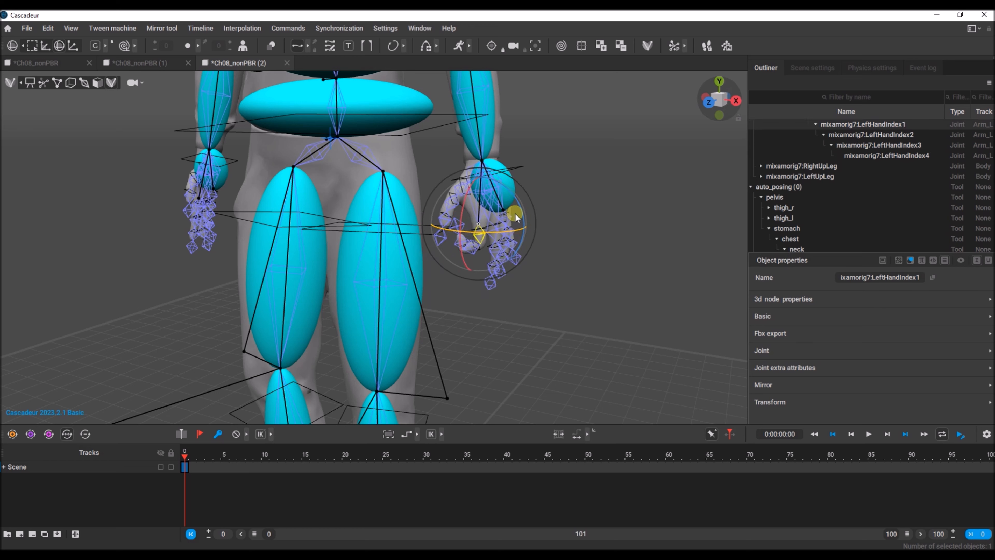
Undo the left index finger rotations and return the viewport to autoposing mode.
key(ctrl+z)
key(ctrl+z)
key(ctrl+z)
key(ctrl+z)
key(ctrl+z)
key(ctrl+z)
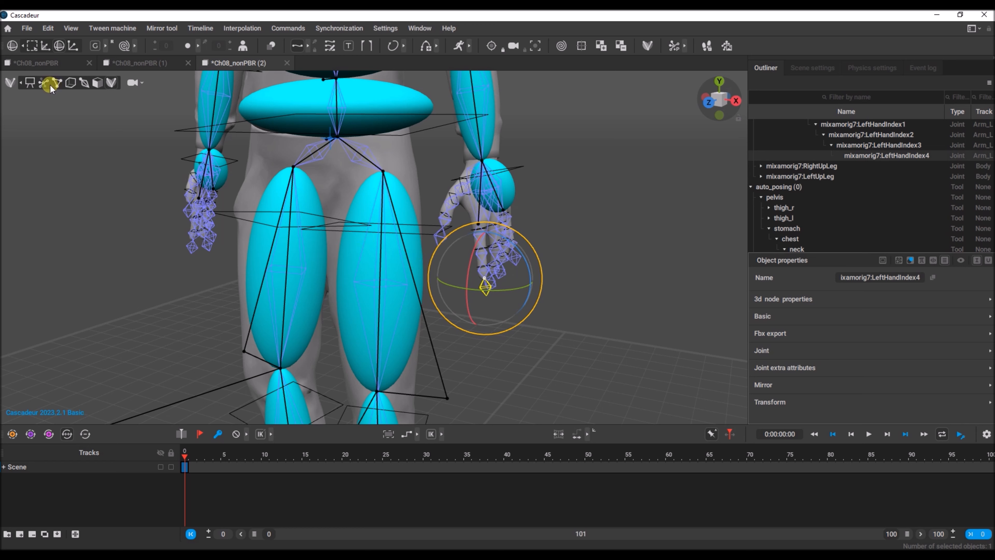
click(42, 82)
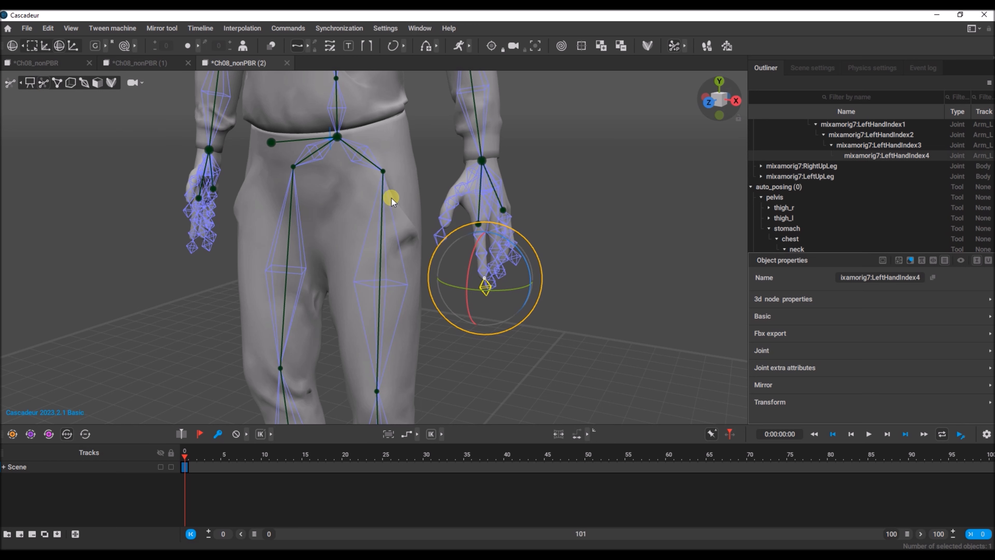
Examine the full rigged character and its autoposing controllers from several distances and viewing angles.
key(s)
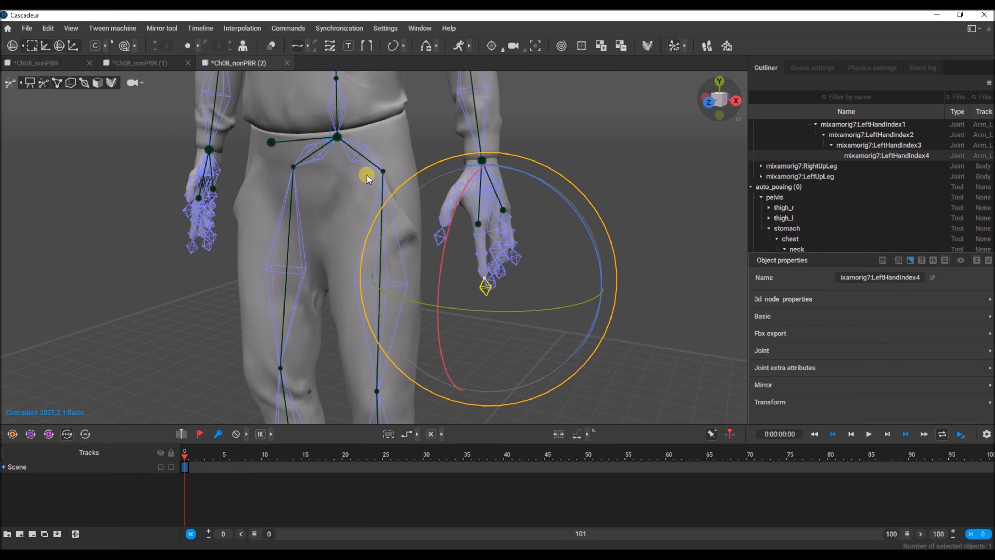
alt+right_drag(367, 174, 382, 77)
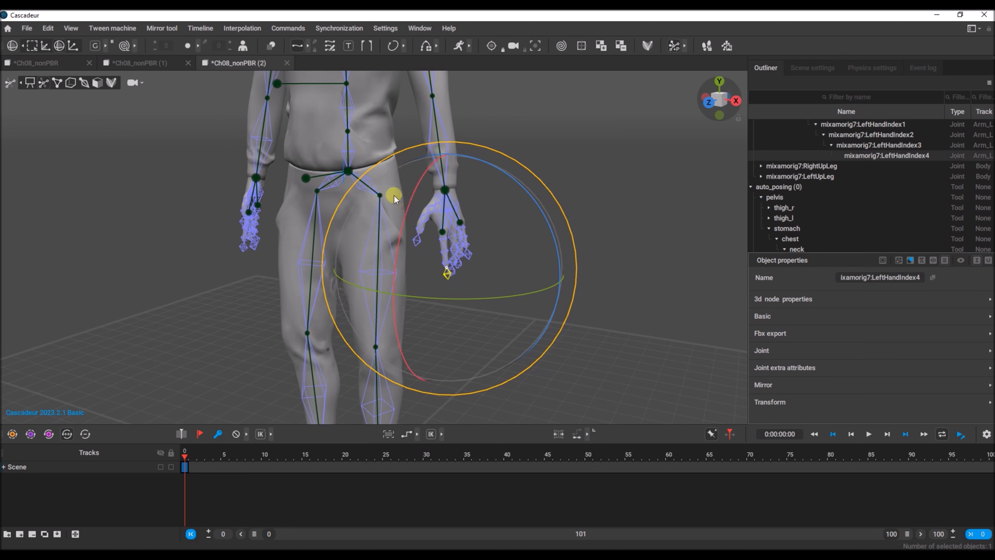
alt+right_drag(394, 195, 433, 151)
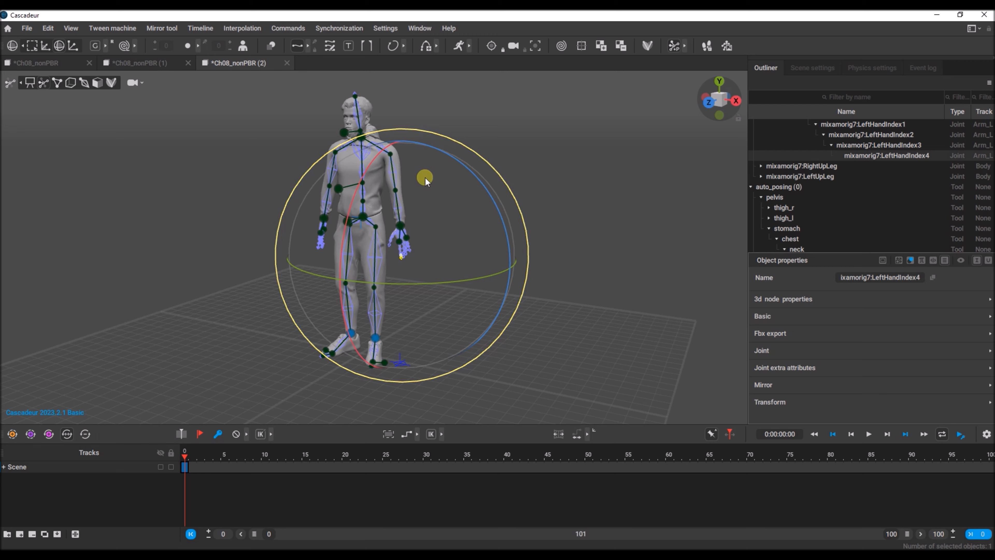
alt+right_drag(413, 209, 410, 206)
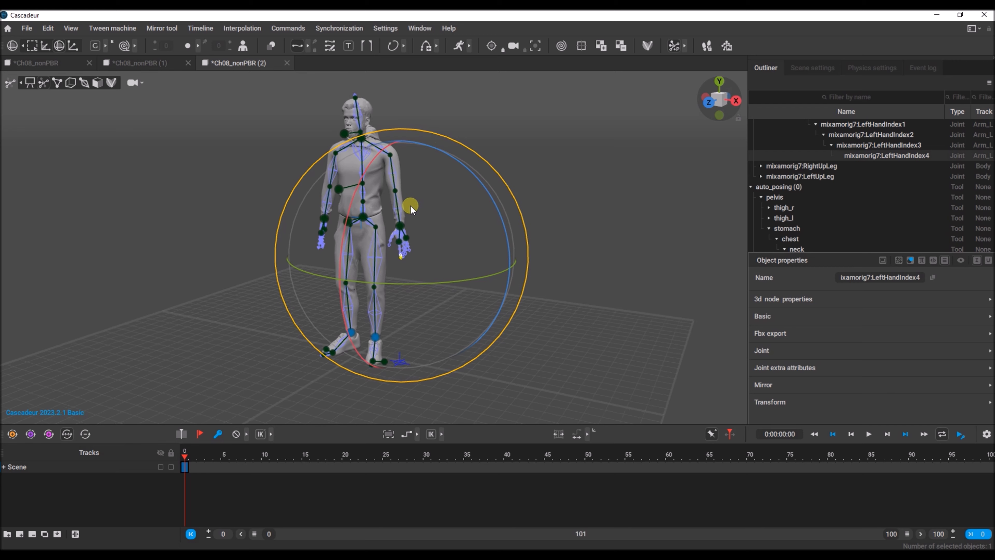
alt+drag(410, 206, 439, 211)
alt+right_drag(439, 211, 439, 211)
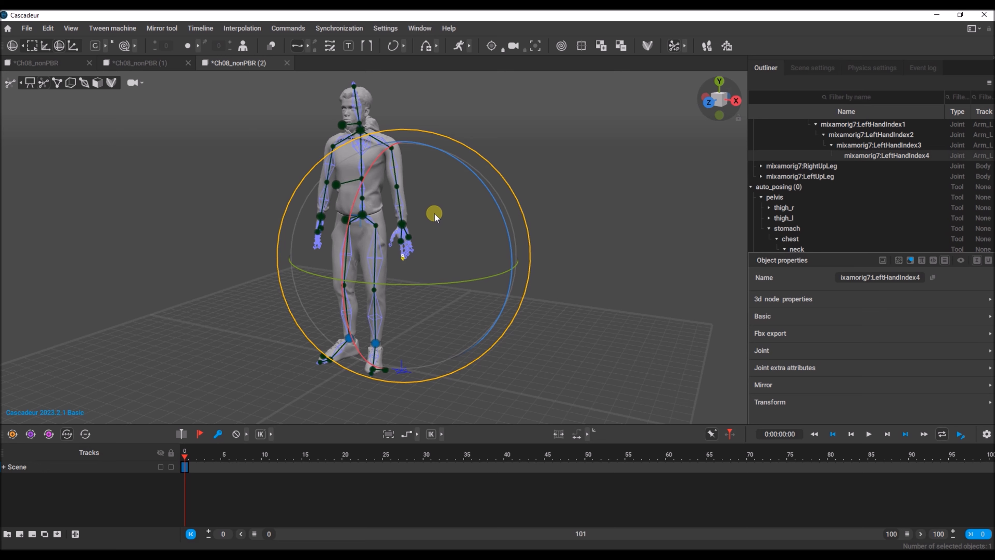
alt+drag(434, 214, 455, 251)
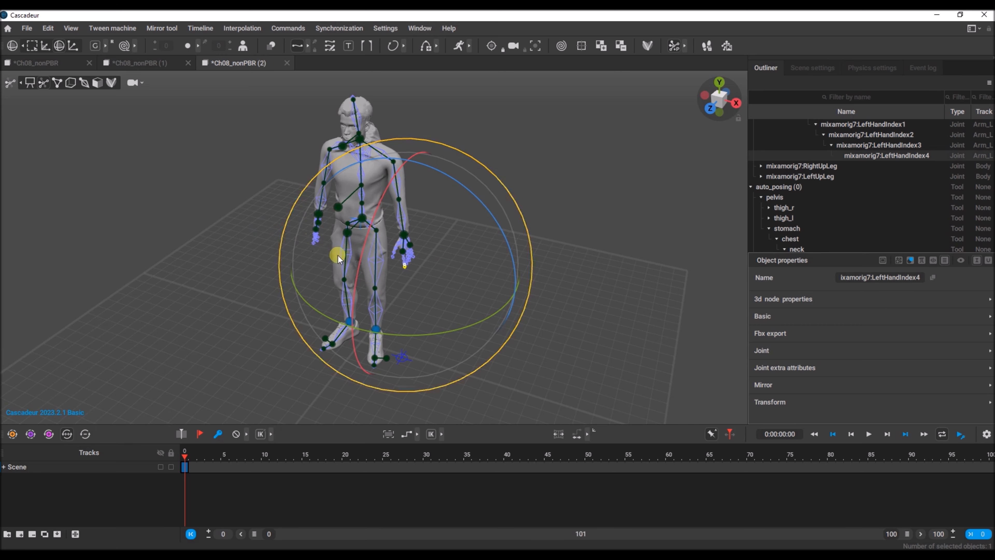
alt+middle_drag(338, 255, 442, 252)
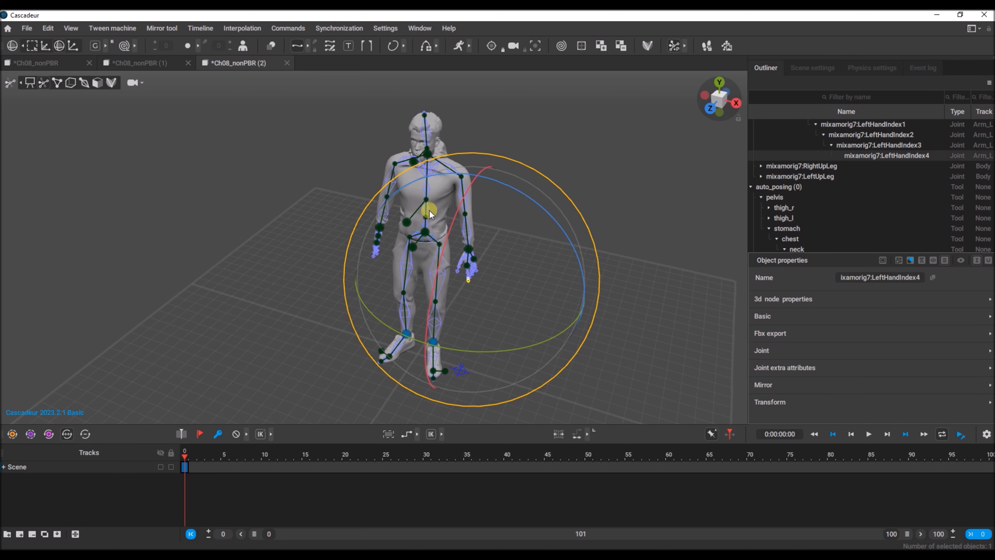
middle_drag(429, 214, 428, 188)
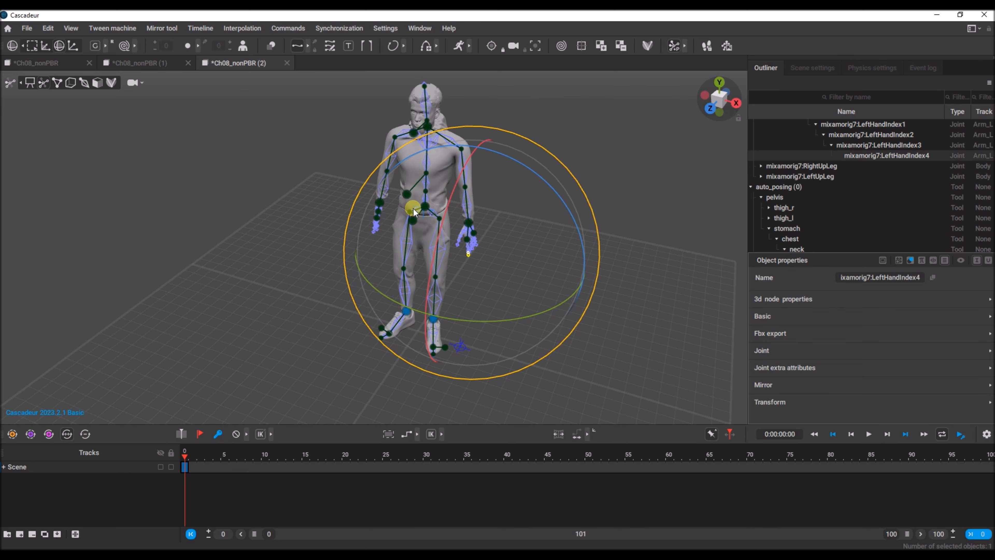
right_drag(429, 212, 462, 162)
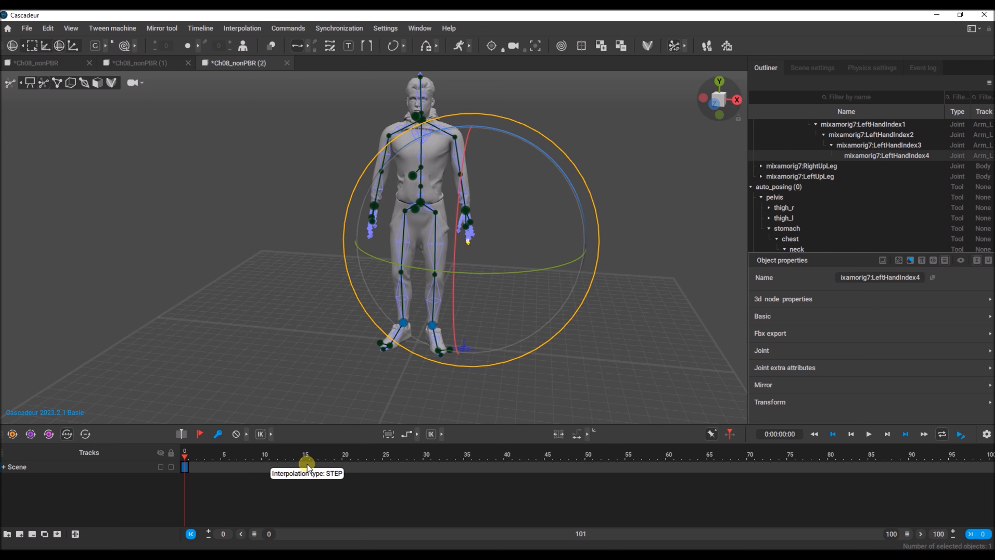
Add a keyframe at frame 20 on the Scene track and make that frame current.
click(341, 465)
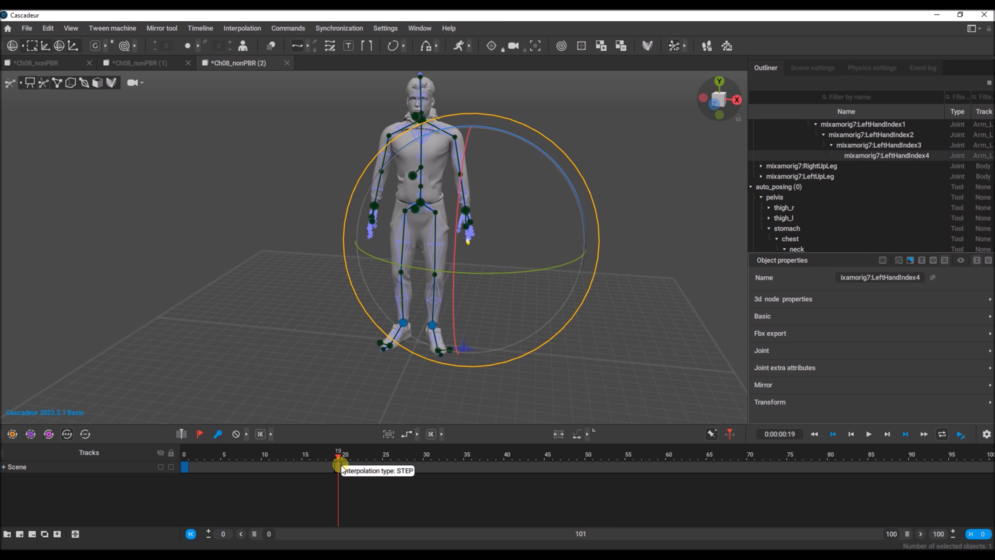
click(344, 466)
click(183, 466)
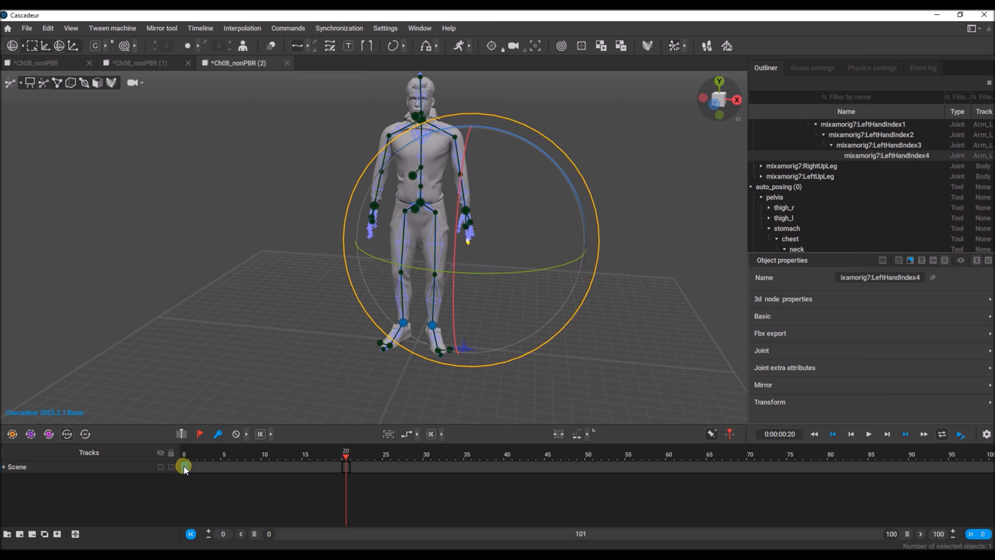
click(217, 434)
click(344, 467)
Activate the Move tool on the right hand's autoposing controller, try shifting it along the Y axis, and undo the movement.
right_drag(334, 305, 152, 278)
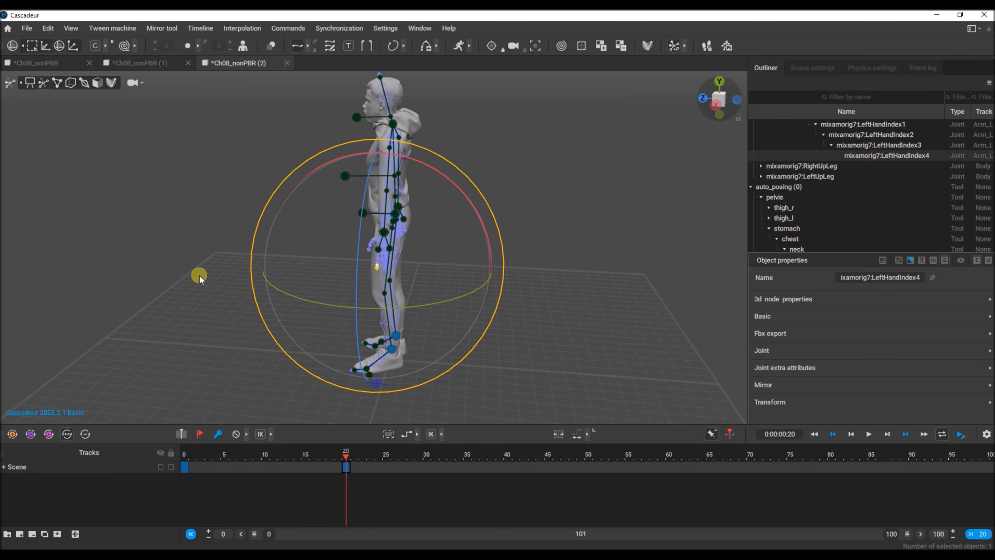
click(399, 206)
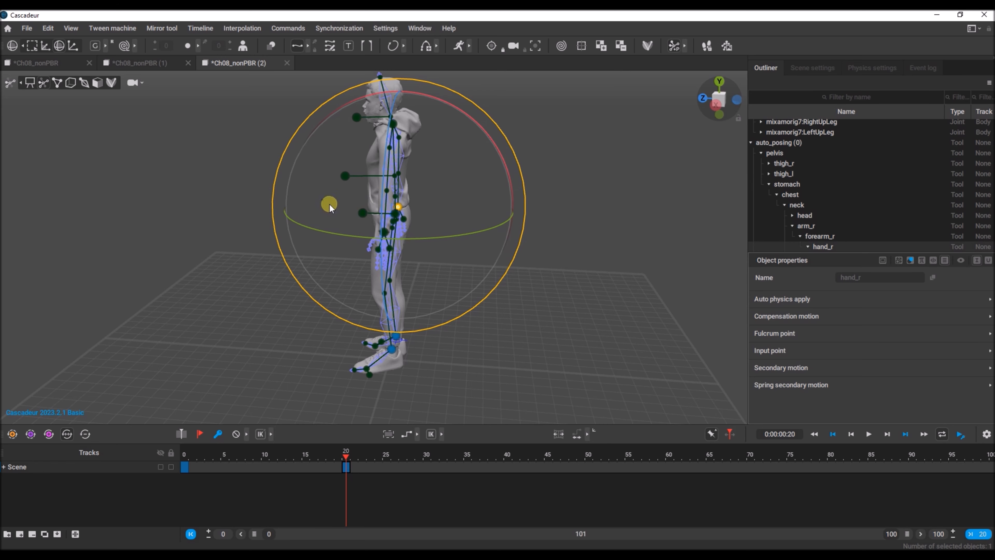
middle_drag(329, 205, 300, 230)
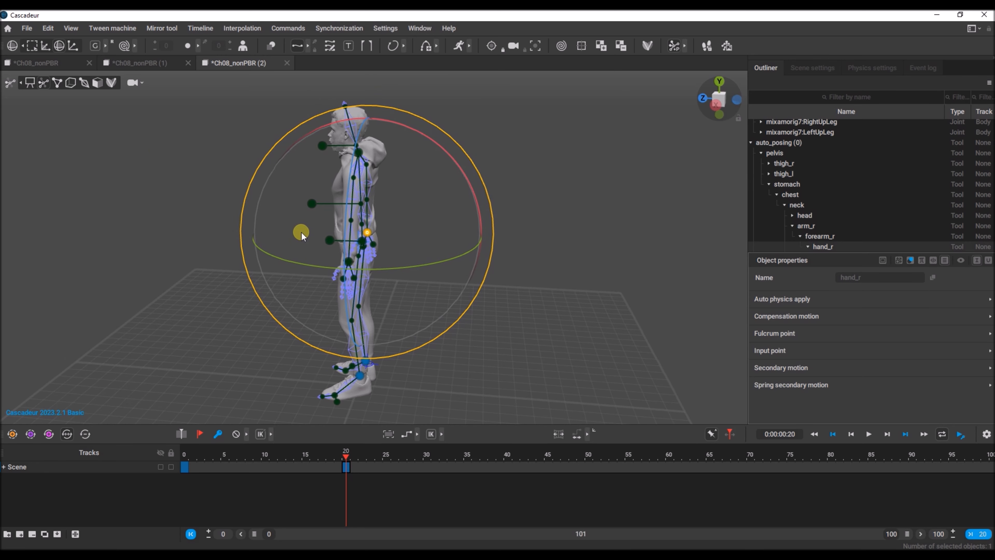
click(43, 47)
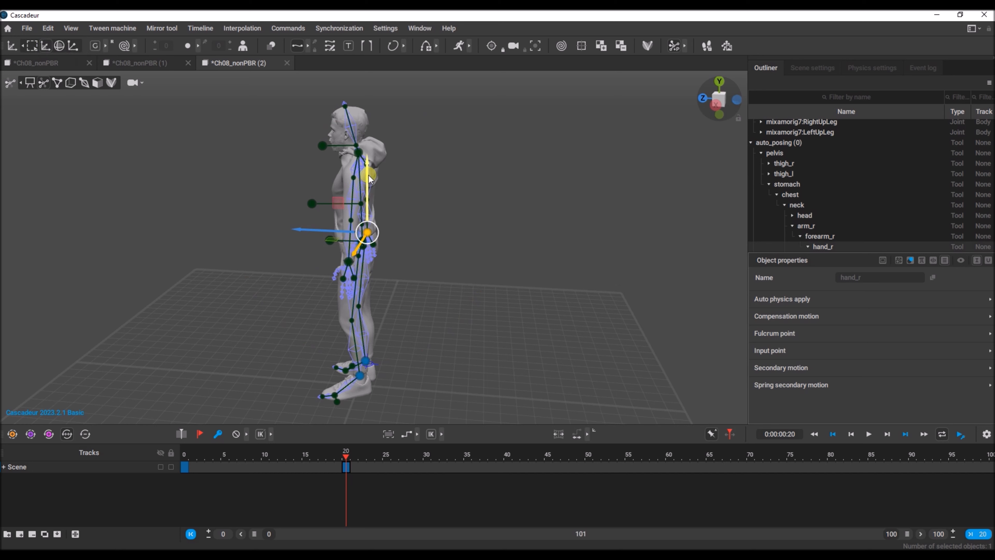
drag(367, 162, 378, 219)
key(ctrl+z)
scroll(291, 267, down, 1)
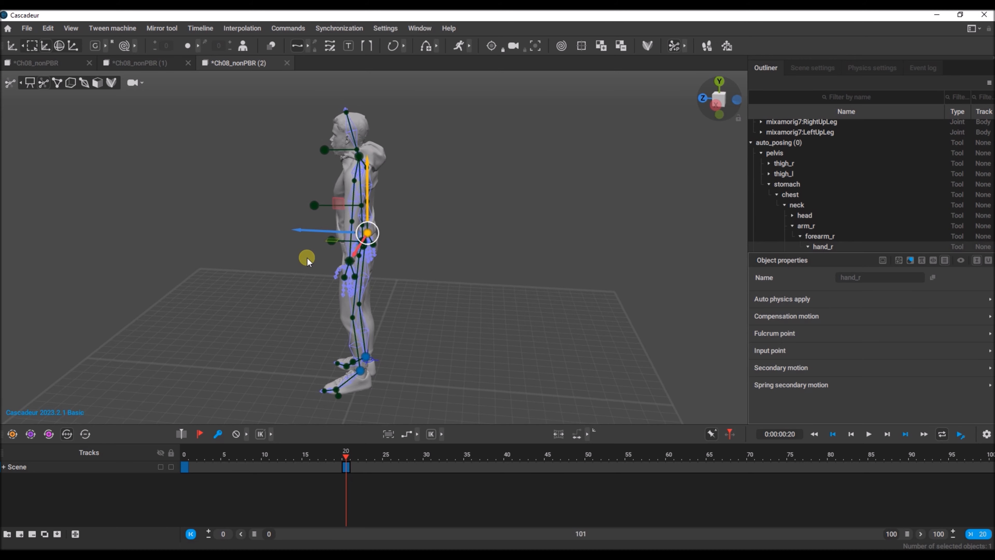
Lower the pelvis controller along the Y axis at frame 20 to put the character into a crouch.
middle_drag(307, 257, 286, 254)
right_drag(286, 255, 165, 257)
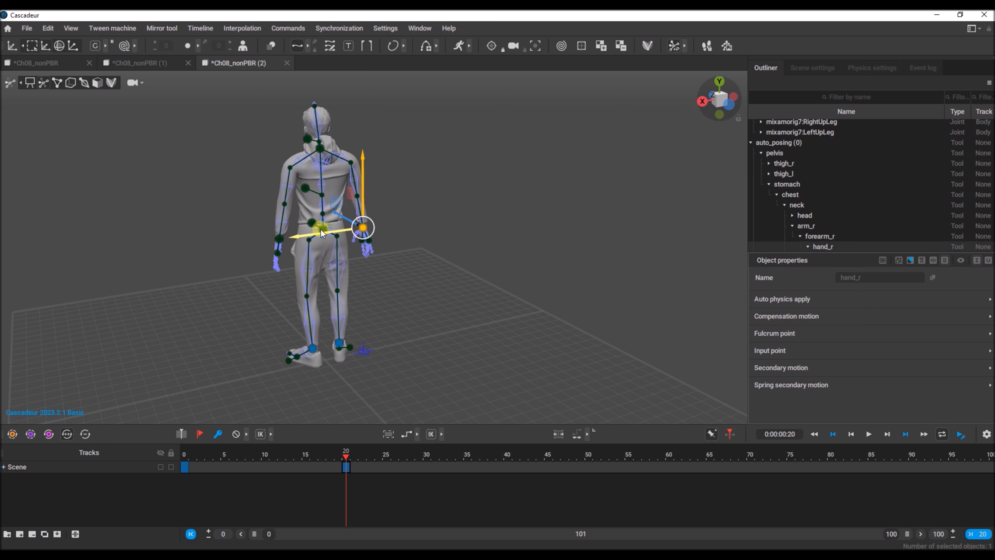
click(375, 256)
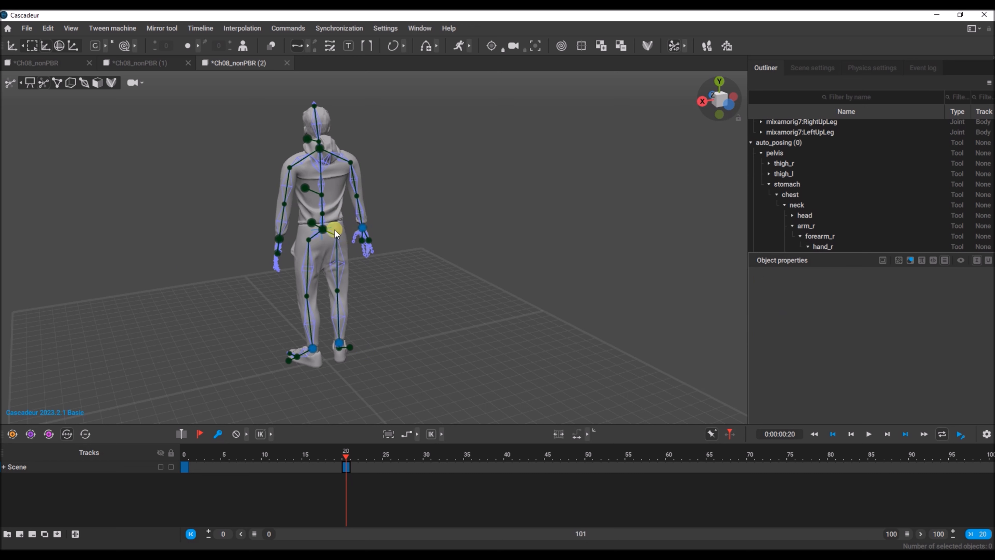
click(319, 230)
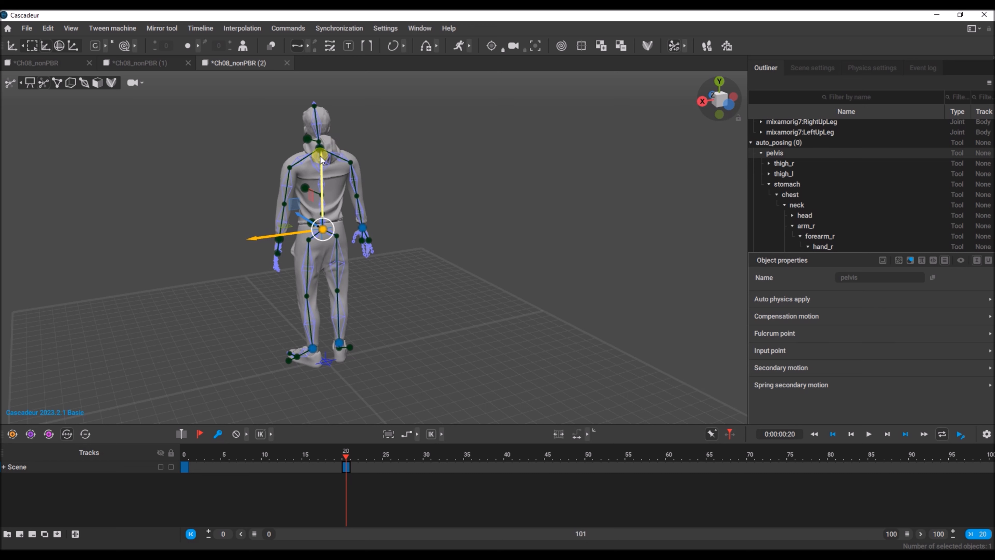
drag(320, 158, 329, 217)
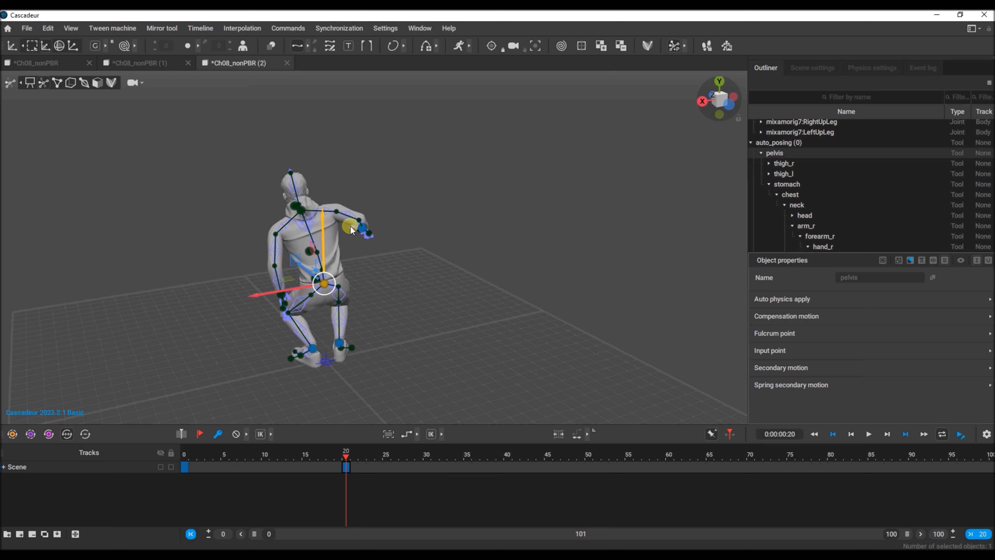
Undo the pelvis crouch and the keyframe added at frame 20.
key(ctrl+z)
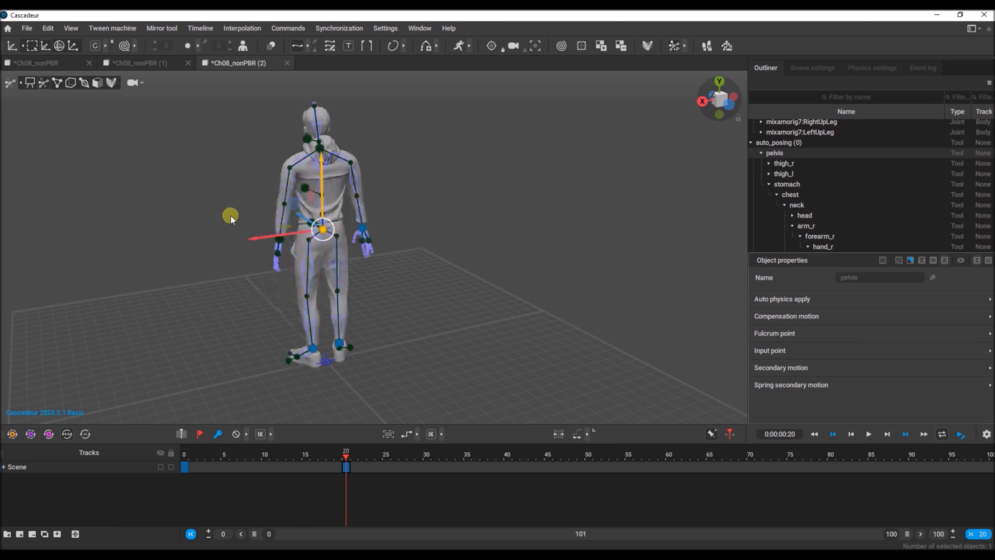
key(ctrl+z)
key(ctrl+z)
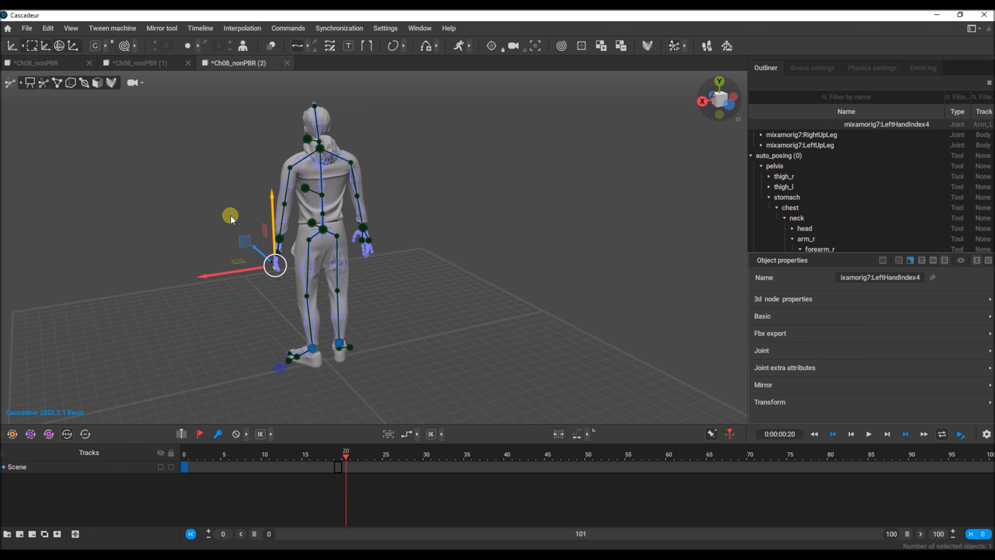
Try lowering the pelvis controller along the Y axis at frame 20 without a keyframe, undoing each attempt.
click(322, 227)
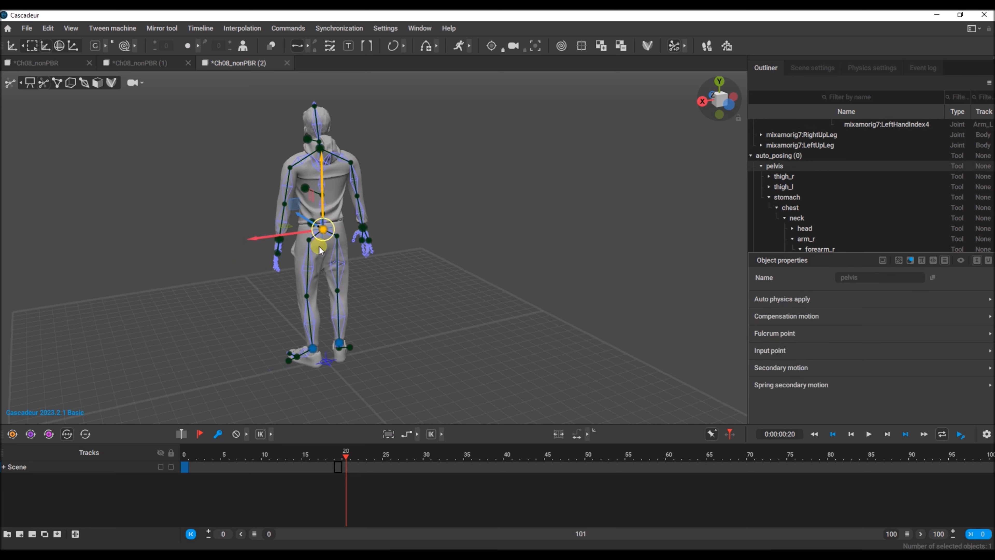
drag(322, 168, 306, 225)
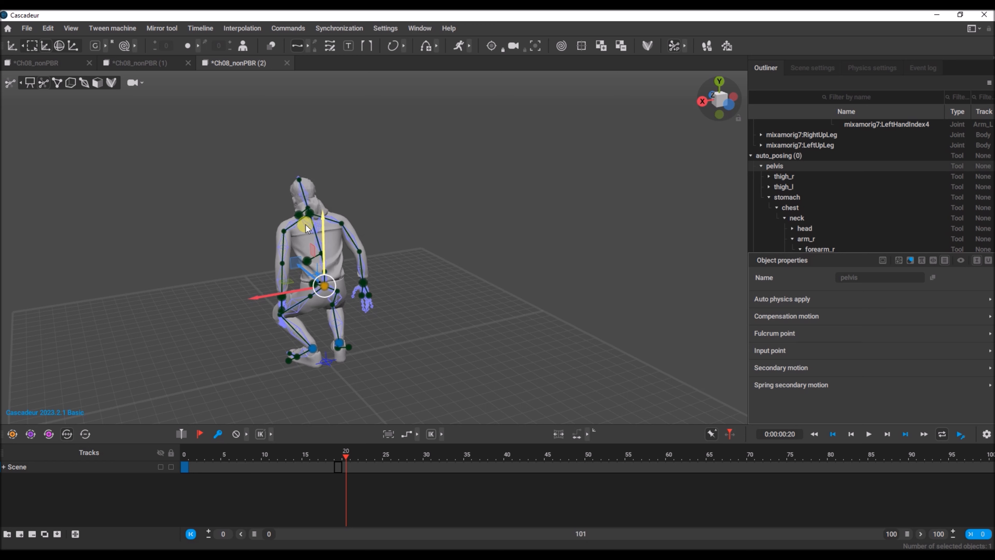
key(ctrl+z)
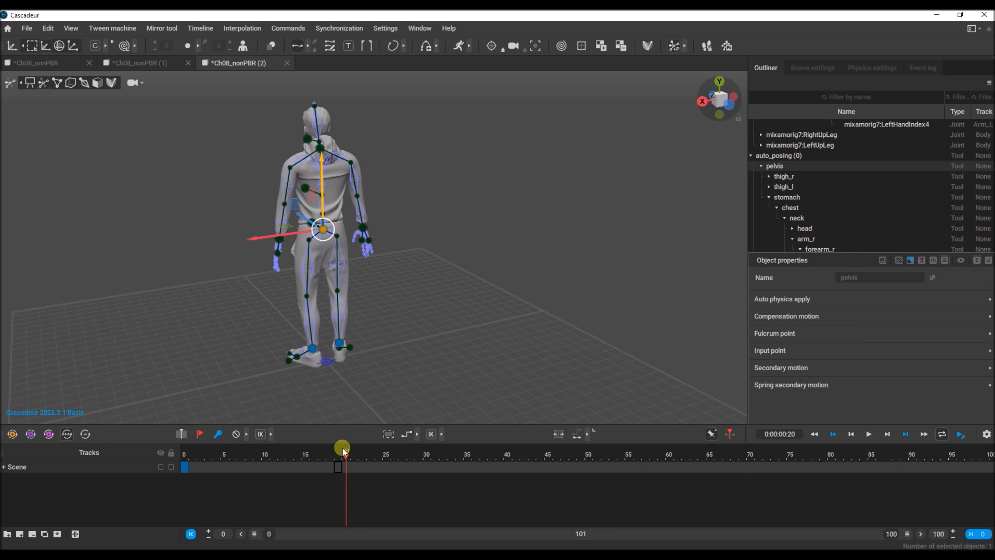
drag(326, 190, 325, 235)
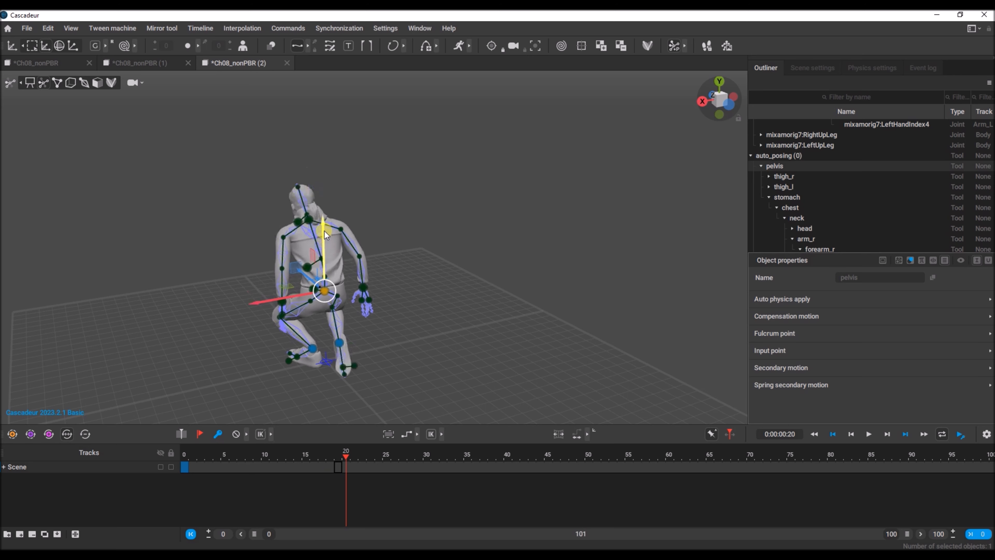
key(ctrl+z)
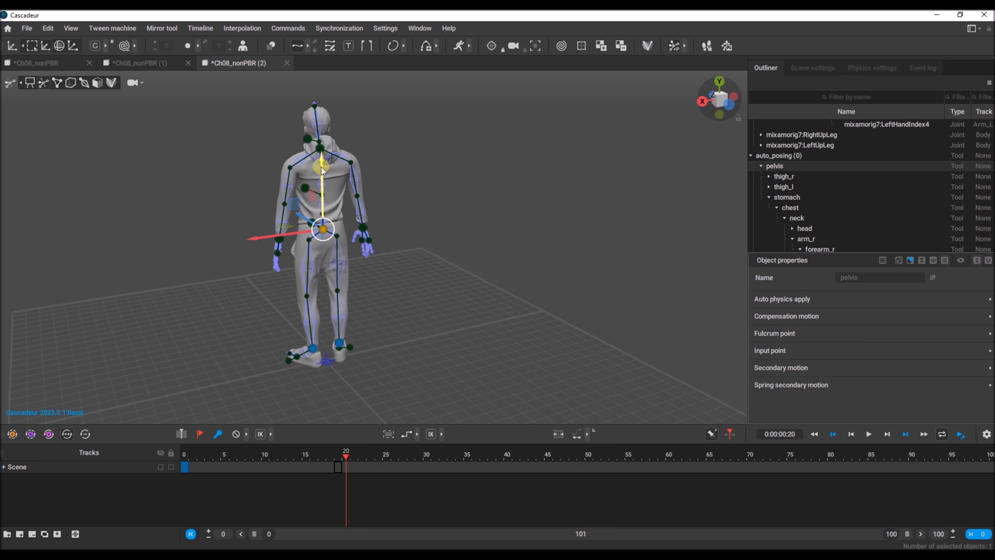
drag(319, 194, 322, 240)
key(ctrl+z)
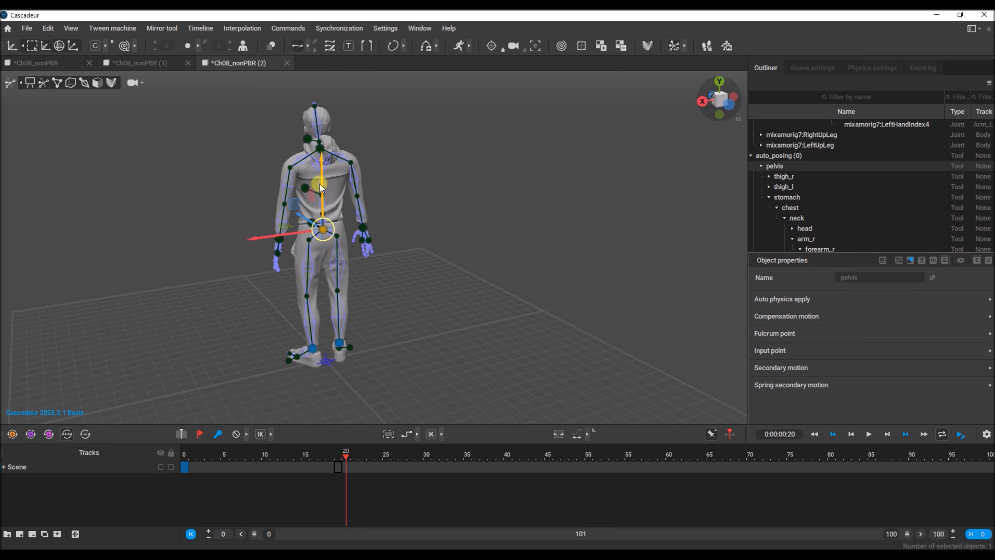
drag(322, 166, 341, 272)
key(ctrl+z)
Add a keyframe at frame 19 on the Scene track and lower the pelvis controller along the Y axis into a crouch.
click(339, 465)
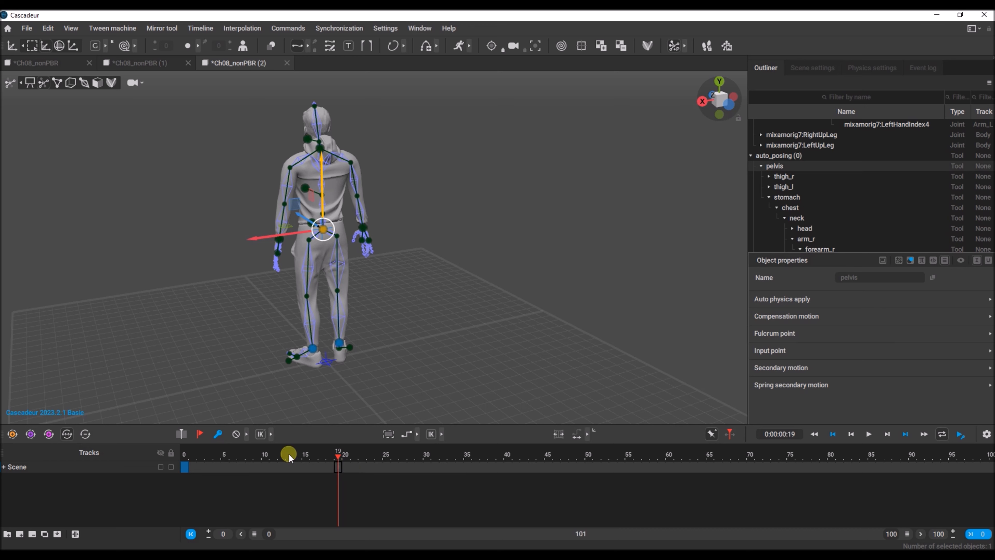
click(339, 466)
click(323, 165)
mouse_move(317, 169)
mouse_down()
mouse_move(327, 241)
mouse_move(324, 224)
mouse_up()
Set the timeline's end frame to 50 and play back the animation.
click(363, 457)
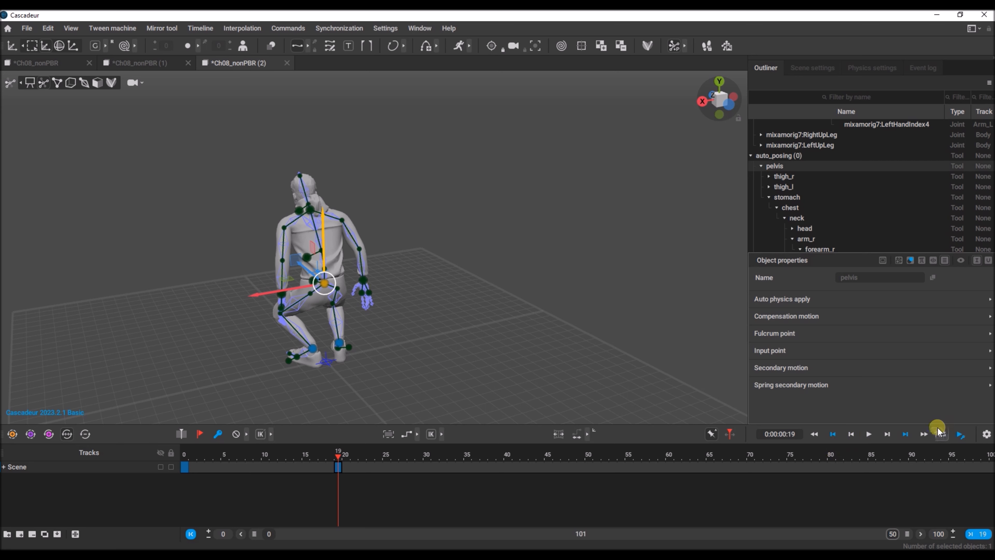
key(Return)
click(869, 434)
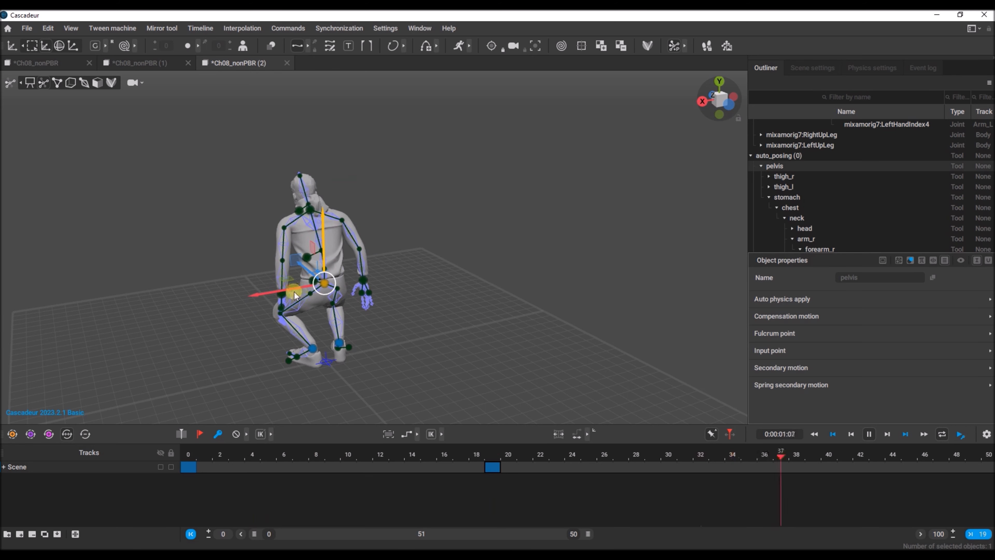
key(space)
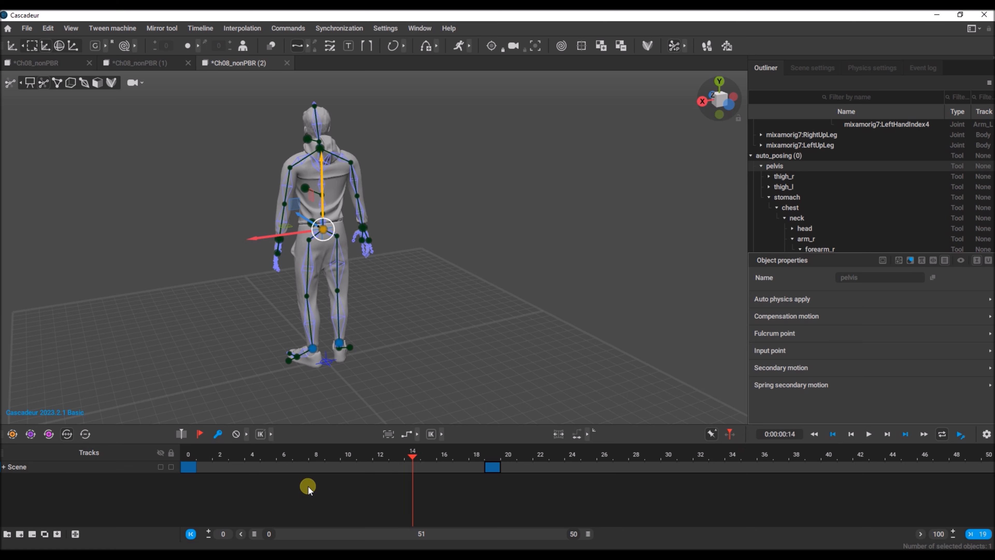
Apply smooth curve interpolation to the interval between the keyframes at frames 0 and 19.
click(348, 467)
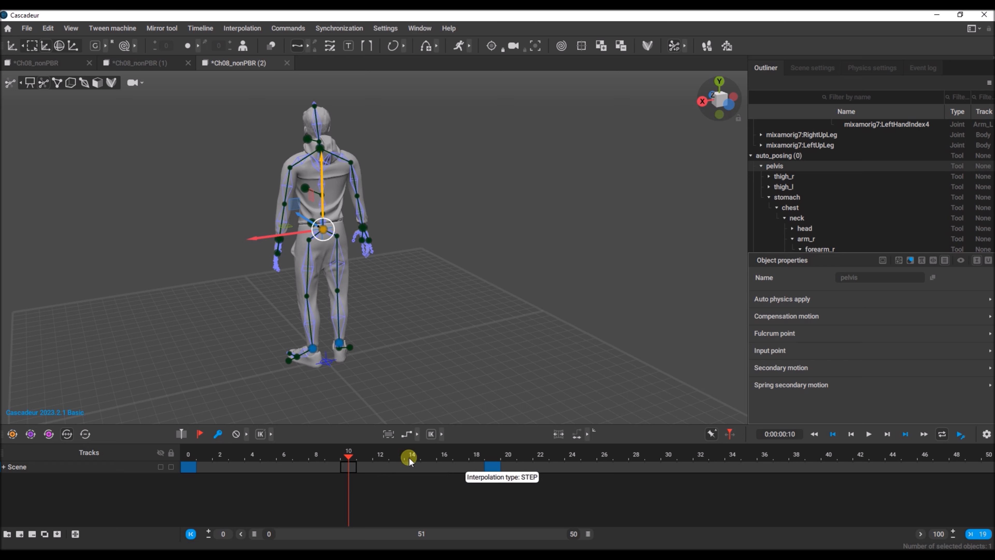
click(416, 435)
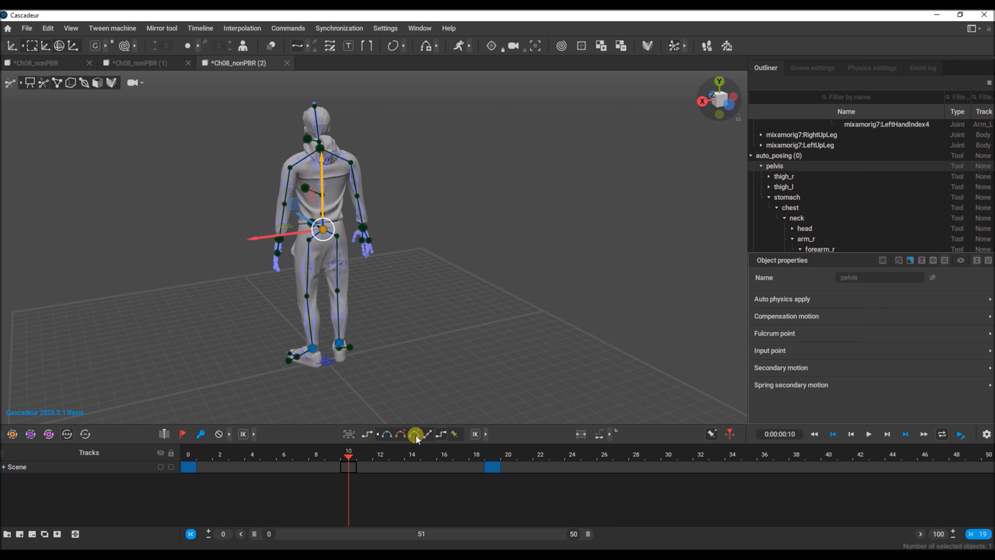
click(441, 436)
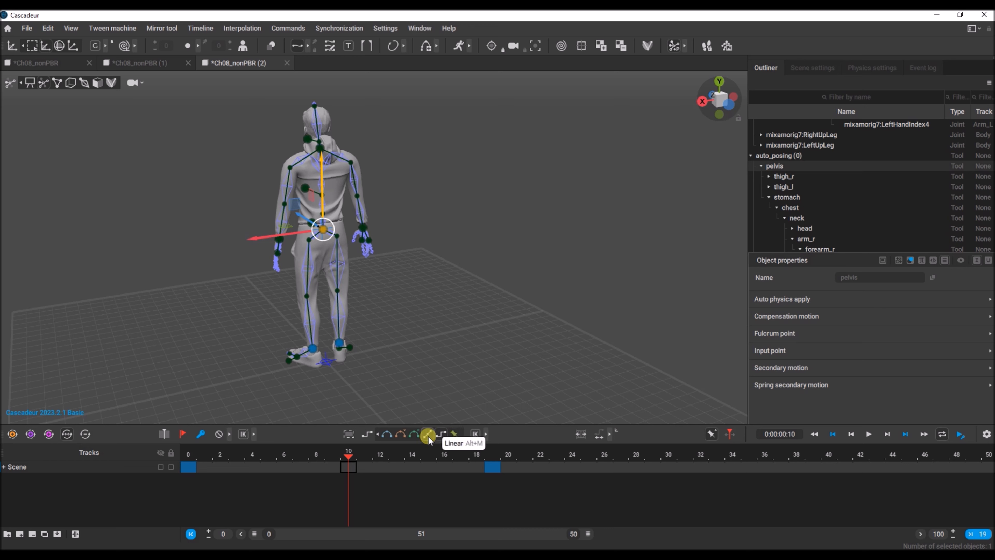
click(385, 434)
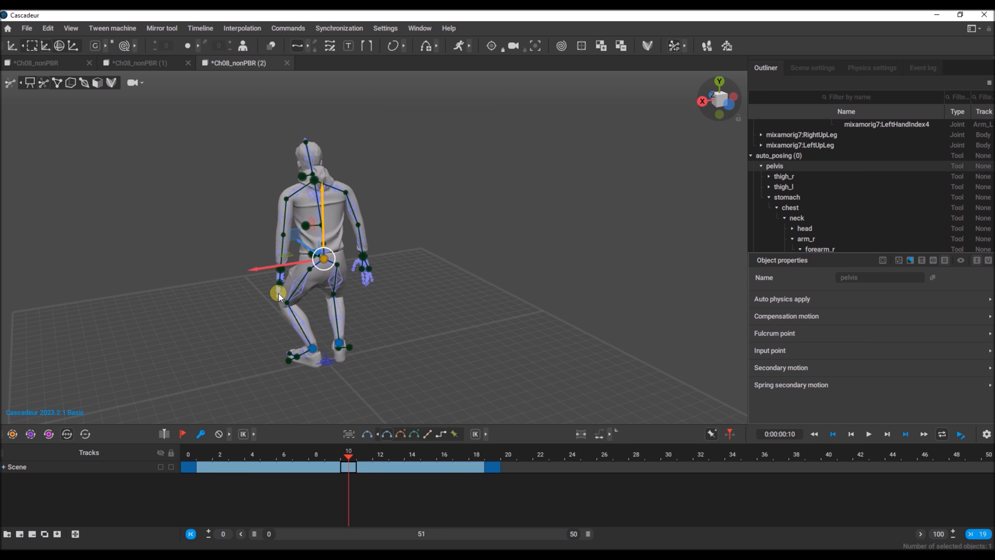
Scrub through the interpolated interval and play back the crouching motion to check it.
drag(346, 458, 216, 462)
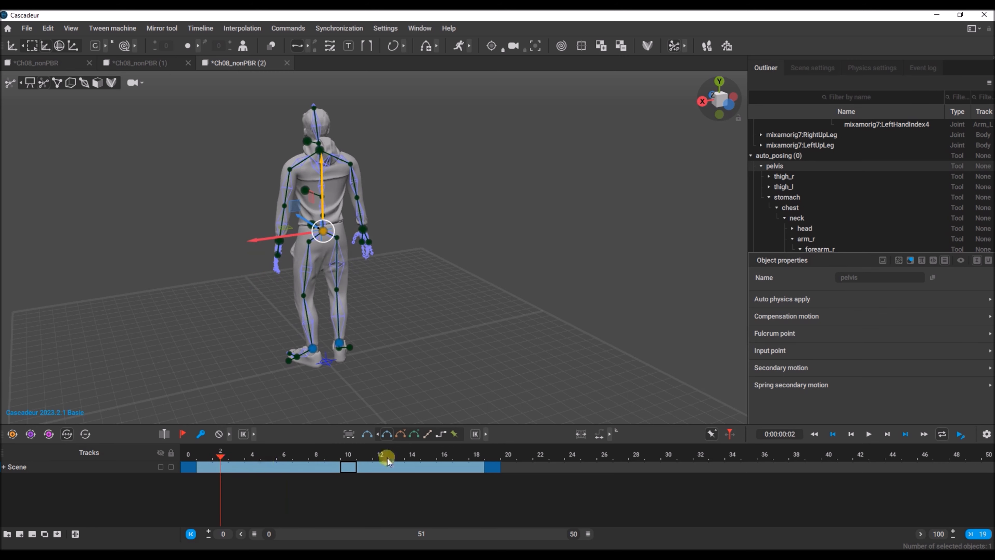
click(869, 434)
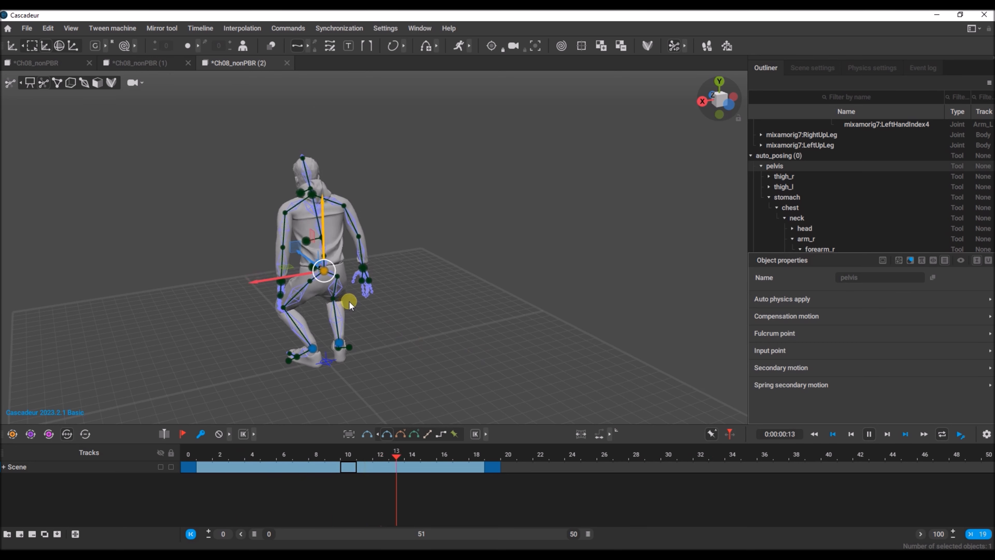
click(868, 434)
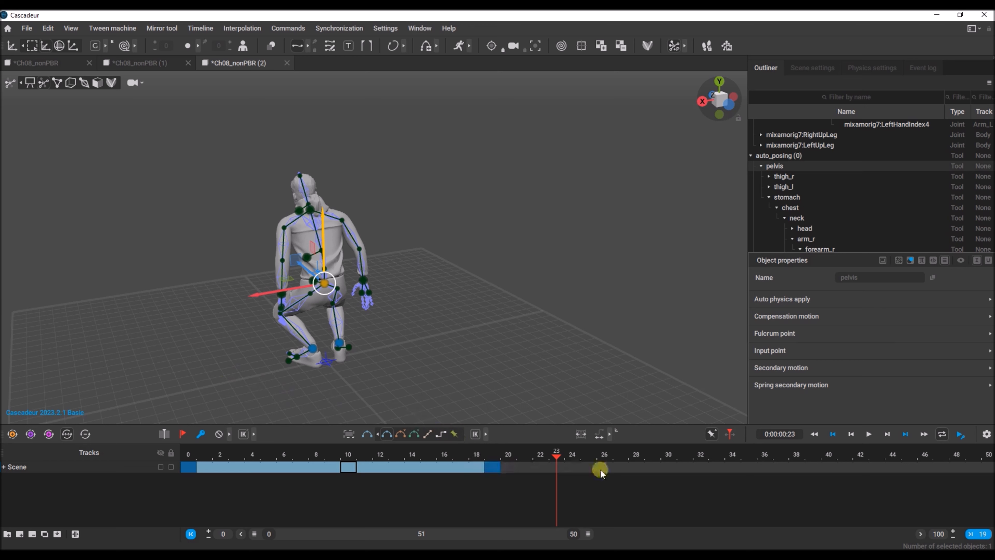
Add a keyframe at frame 36 and raise the pelvis controller along the Y axis to stand the character up.
click(731, 467)
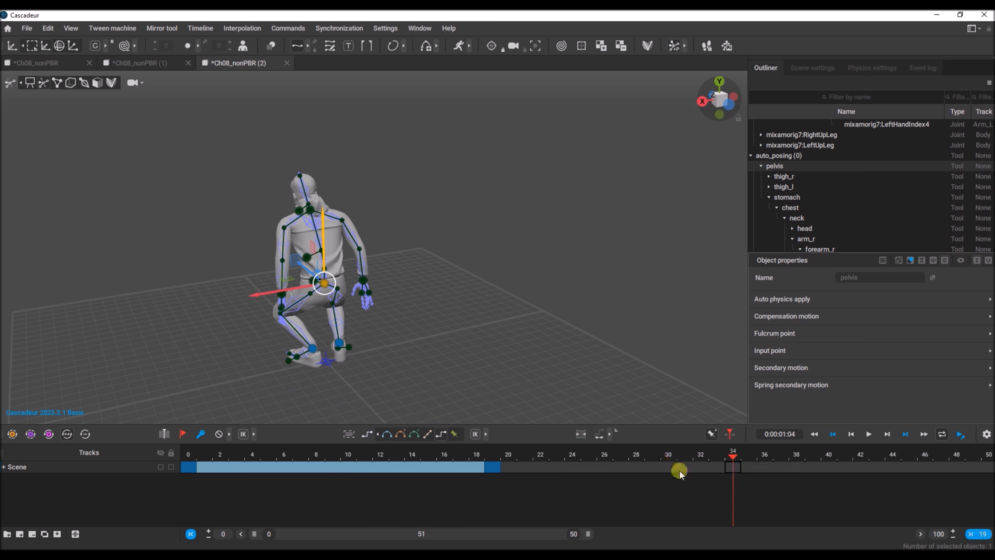
click(713, 467)
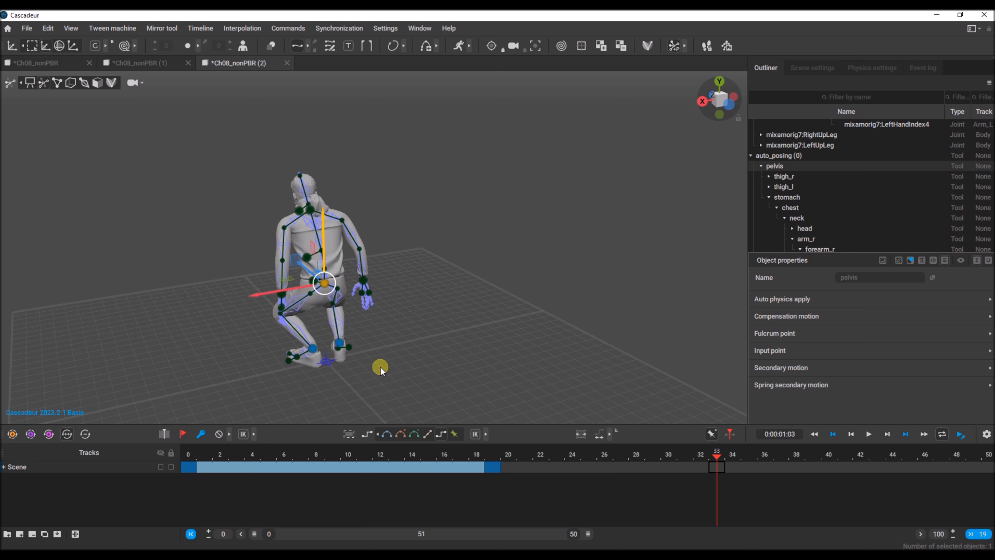
click(766, 470)
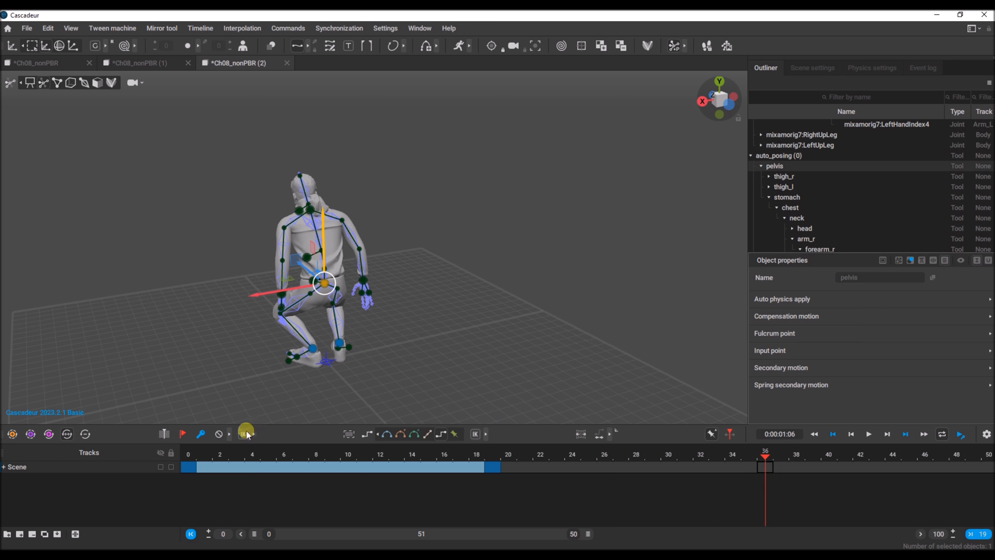
click(198, 434)
drag(320, 221, 286, 154)
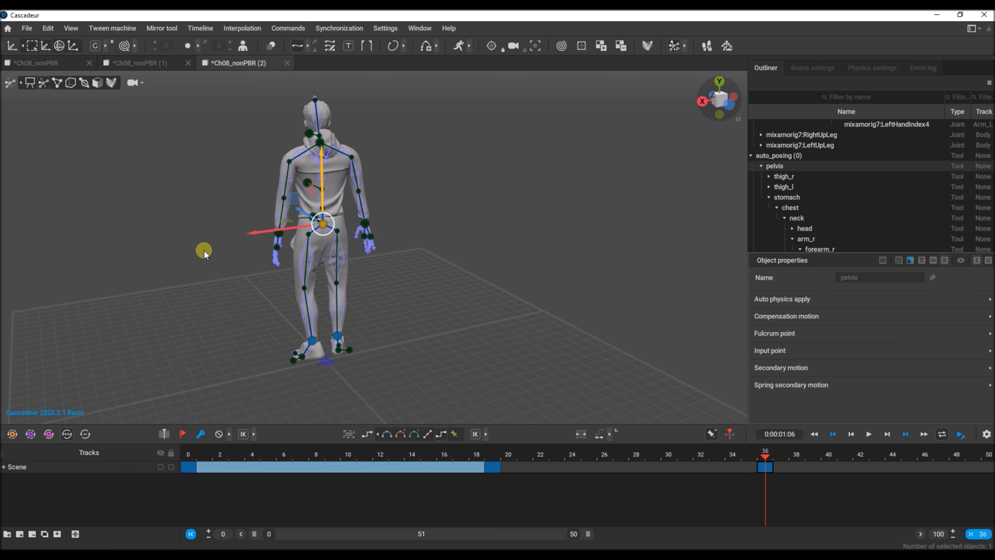
Switch between the split and single viewport layouts, ending with the front point-controller view maximized.
key(space)
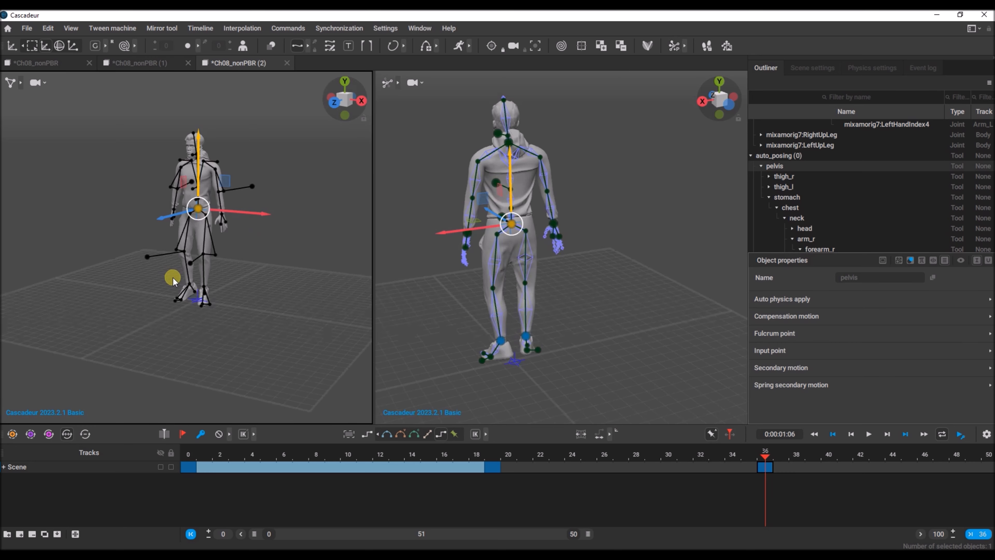
key(space)
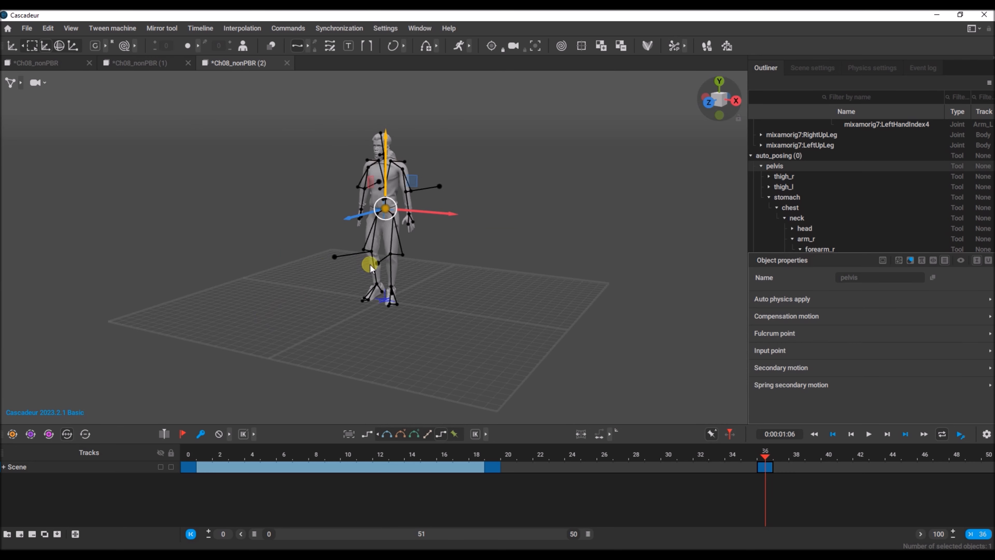
key(space)
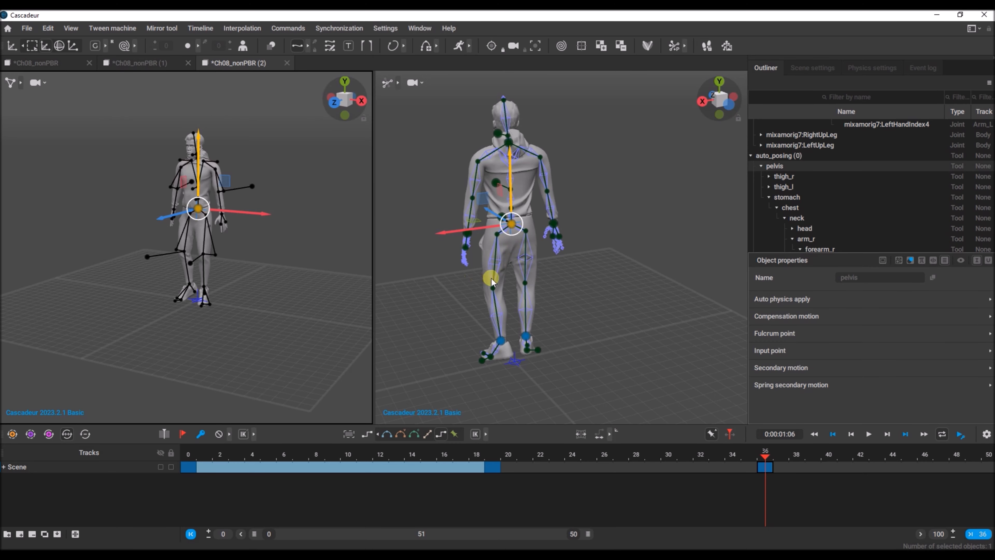
key(space)
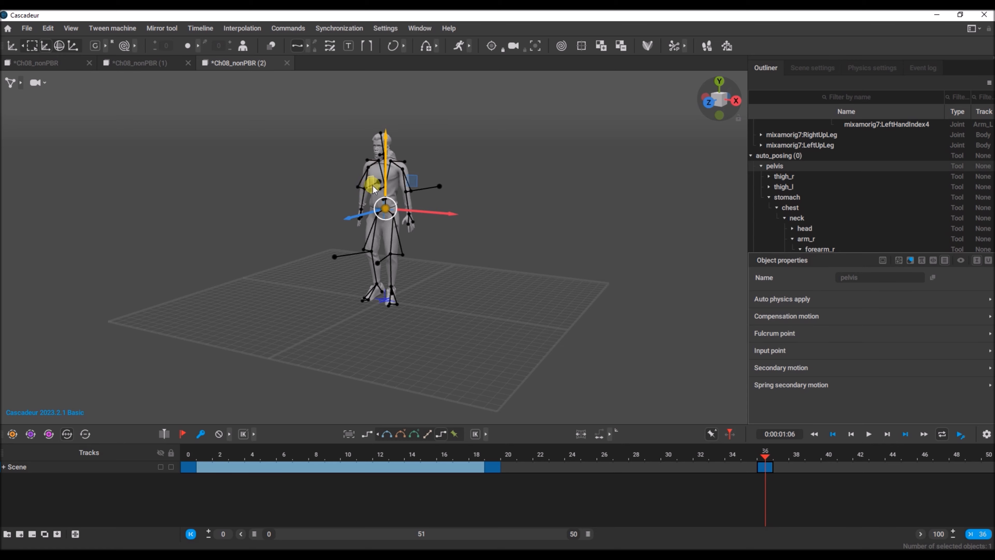
Raise the pelvis slightly along the Y axis and shift it forward along the Z axis at frame 36, then deselect it.
scroll(374, 189, up, 3)
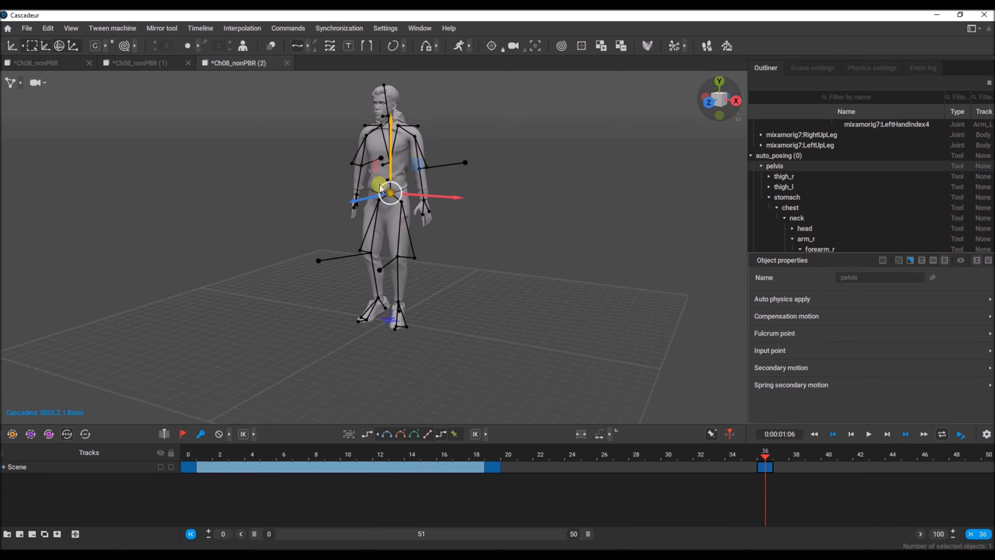
drag(387, 122, 380, 119)
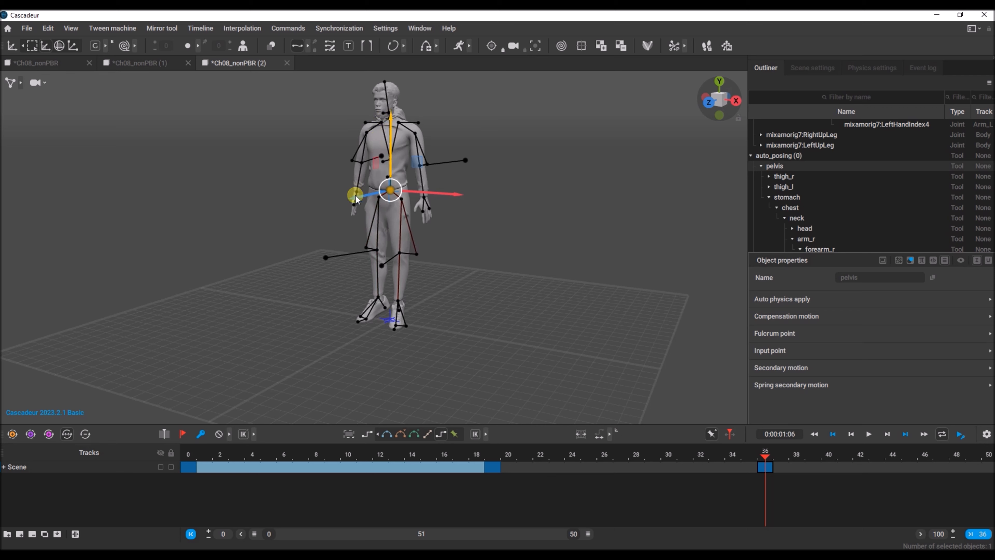
drag(341, 196, 325, 205)
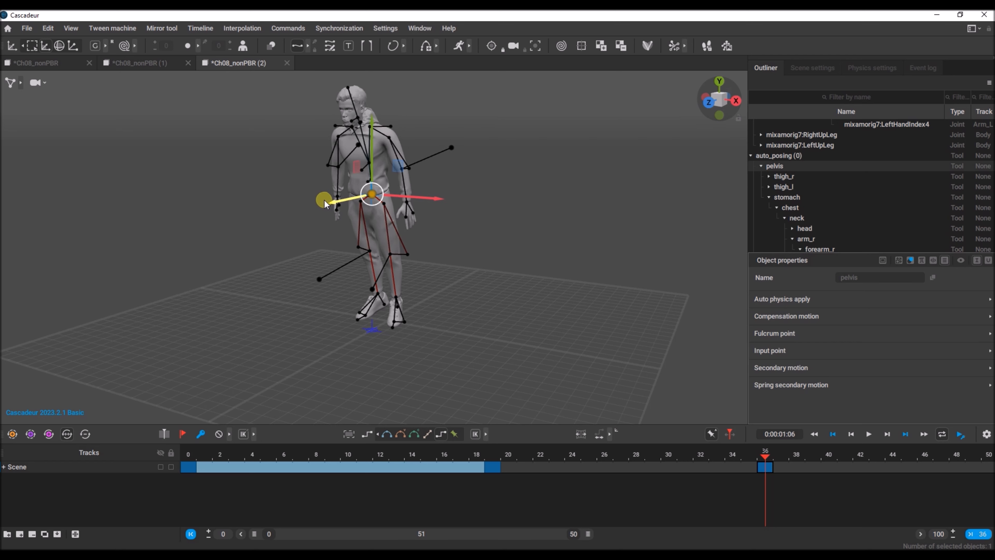
drag(325, 202, 329, 199)
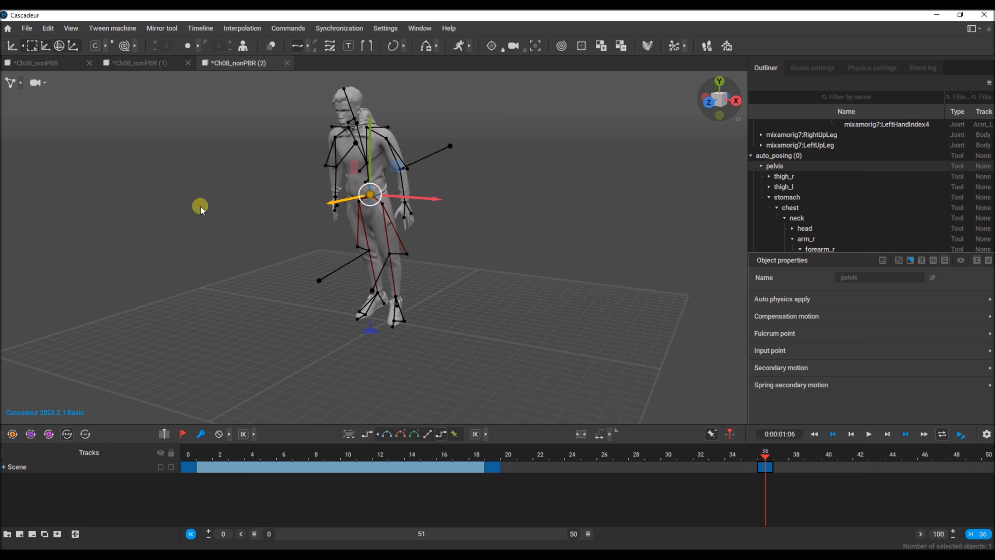
click(275, 223)
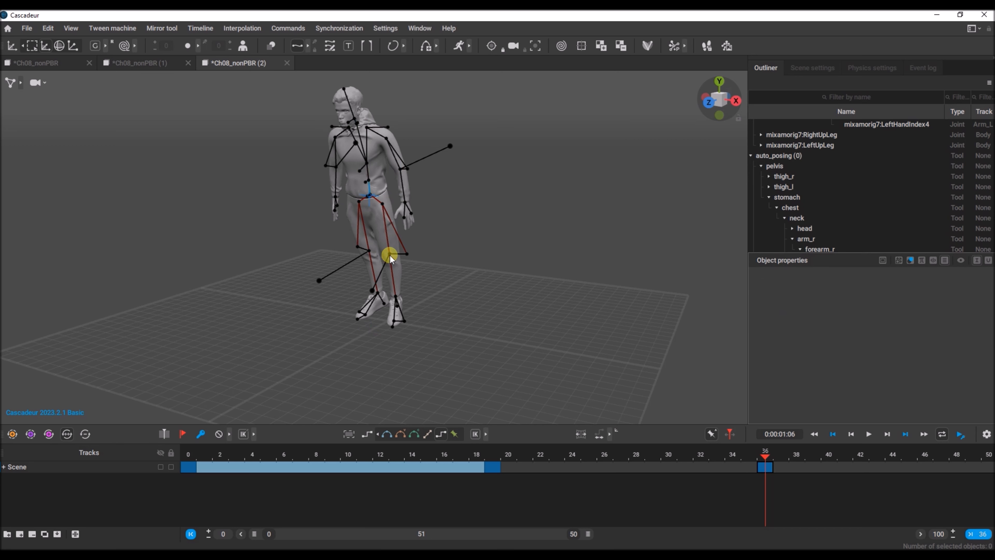
Move the left knee's point controller (LeftLeg_MainPoint) forward along the Z axis at frame 36.
click(390, 256)
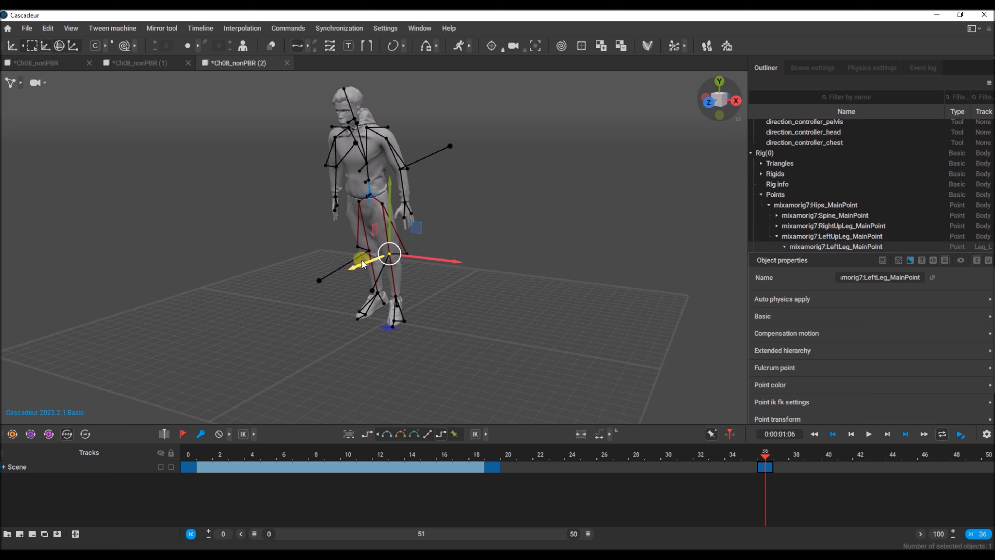
drag(362, 263, 362, 199)
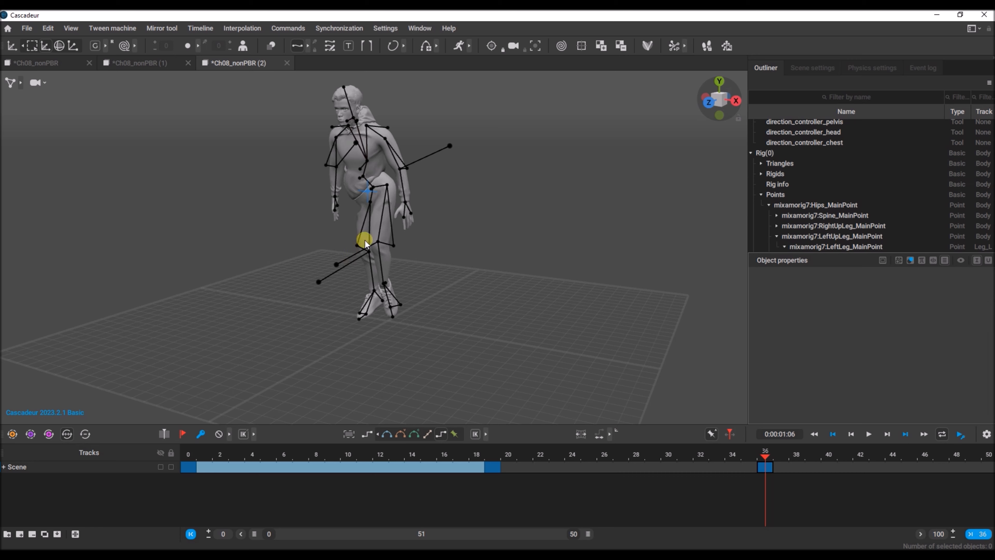
click(378, 245)
drag(339, 255, 338, 255)
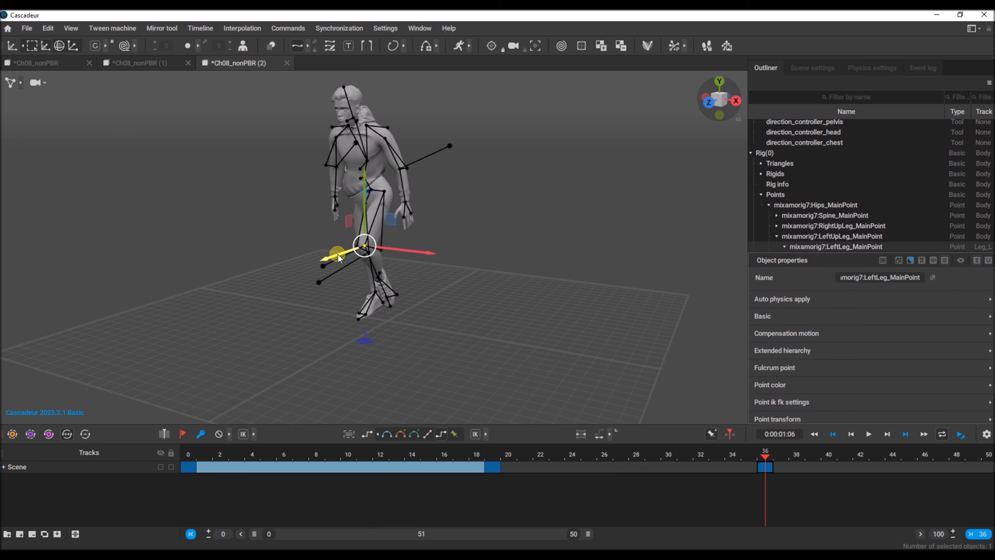
Move the right knee's point controller (RightLeg_MainPoint) forward along the Z axis and adjust its height along the Y axis at frame 36.
middle_drag(242, 245, 304, 255)
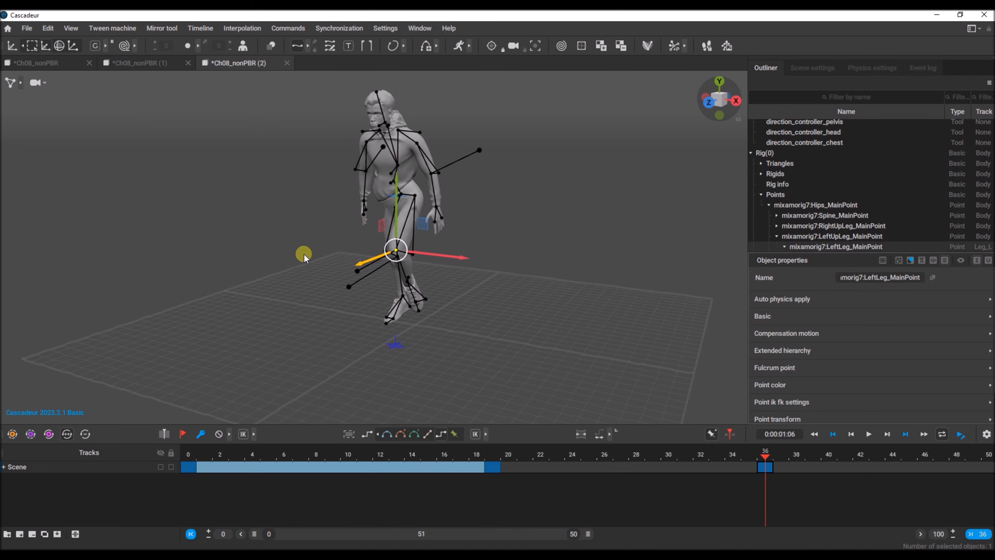
scroll(305, 254, up, 2)
alt+drag(300, 237, 469, 246)
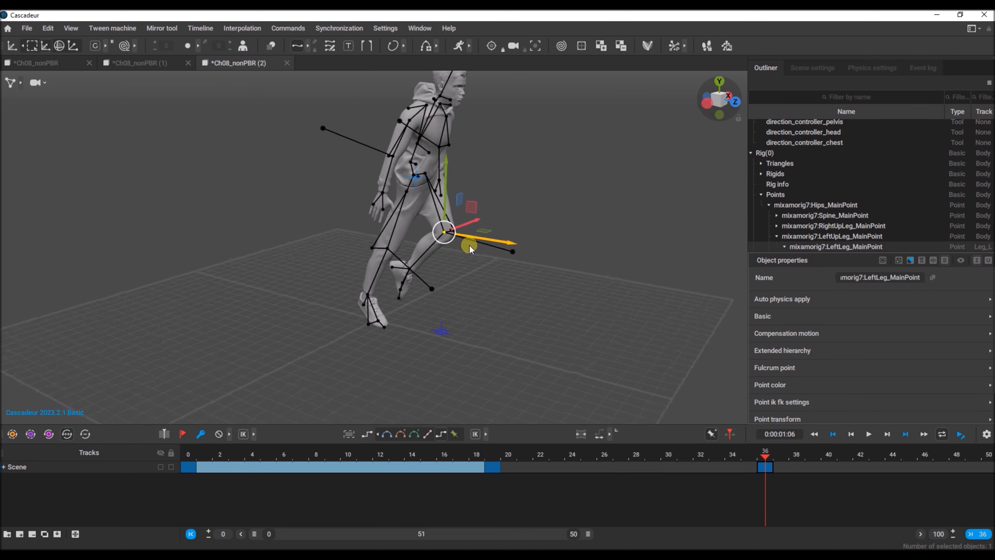
click(393, 253)
drag(433, 260, 460, 253)
mouse_move(418, 184)
mouse_down()
mouse_move(421, 173)
mouse_move(420, 187)
mouse_up()
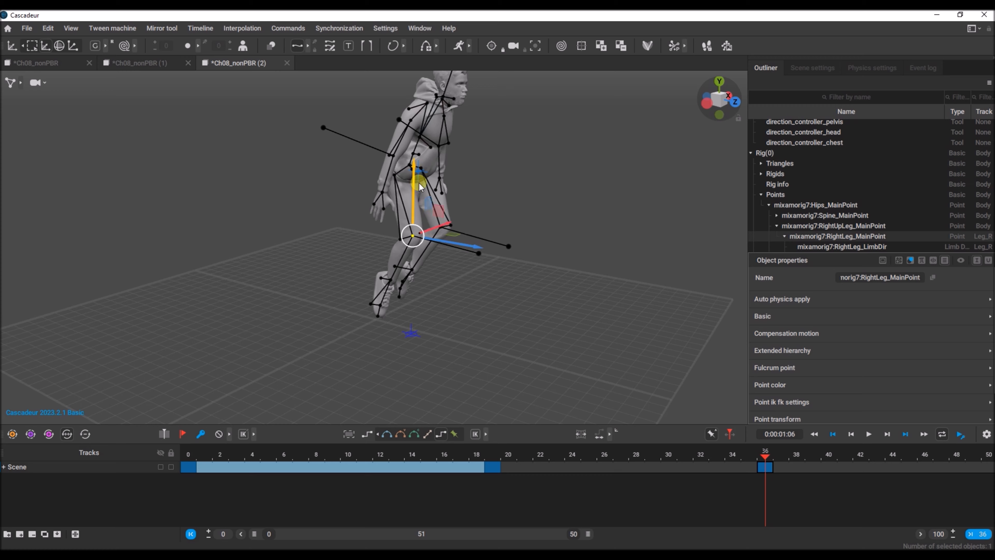
Move the right hand's point controller (RightHand_MainPoint) forward along the Z axis and up along the Y axis at frame 36.
middle_drag(451, 238, 413, 233)
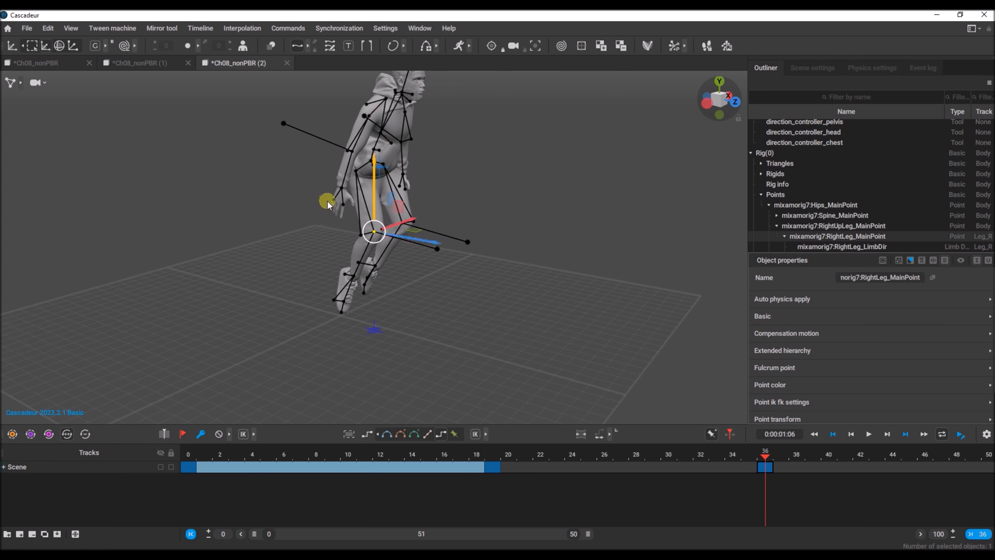
click(342, 188)
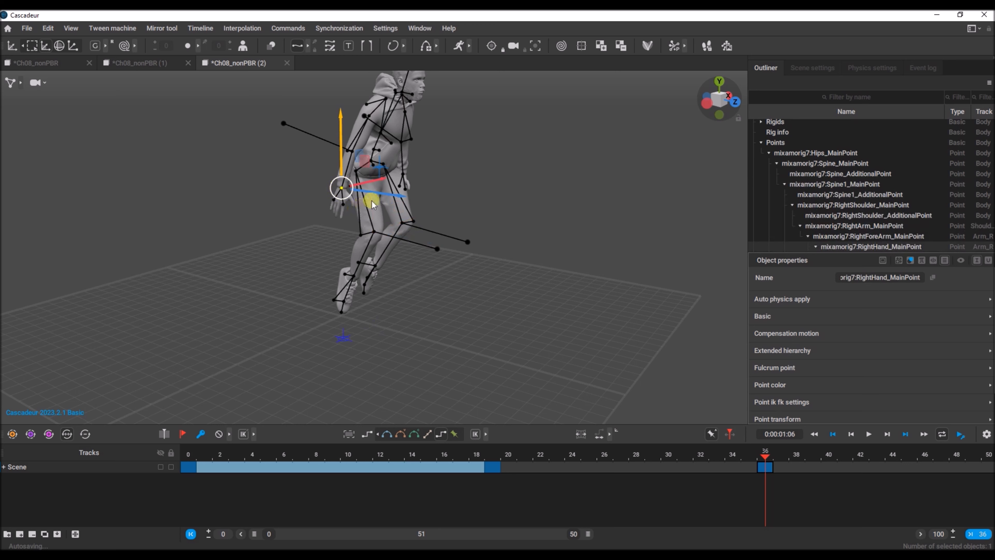
drag(372, 204, 405, 186)
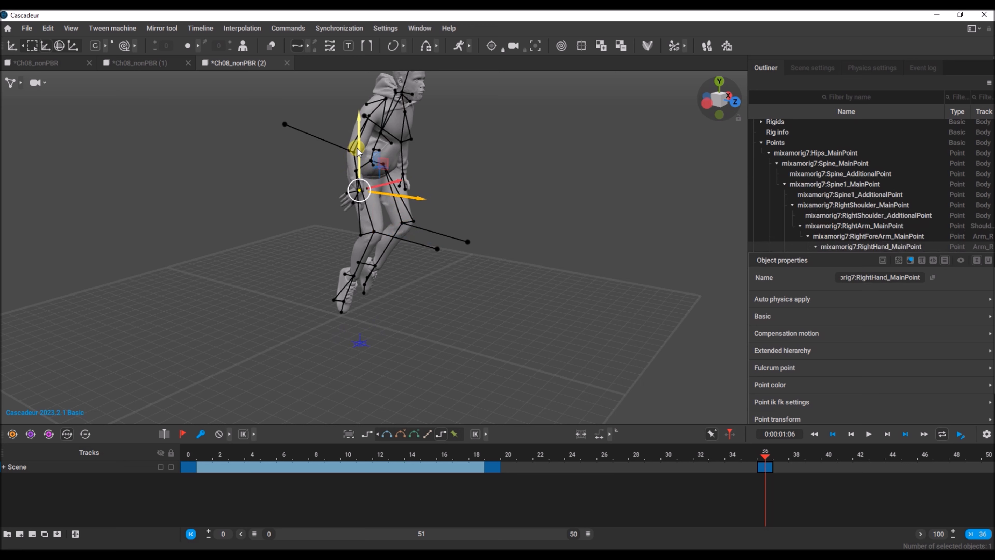
drag(357, 151, 358, 133)
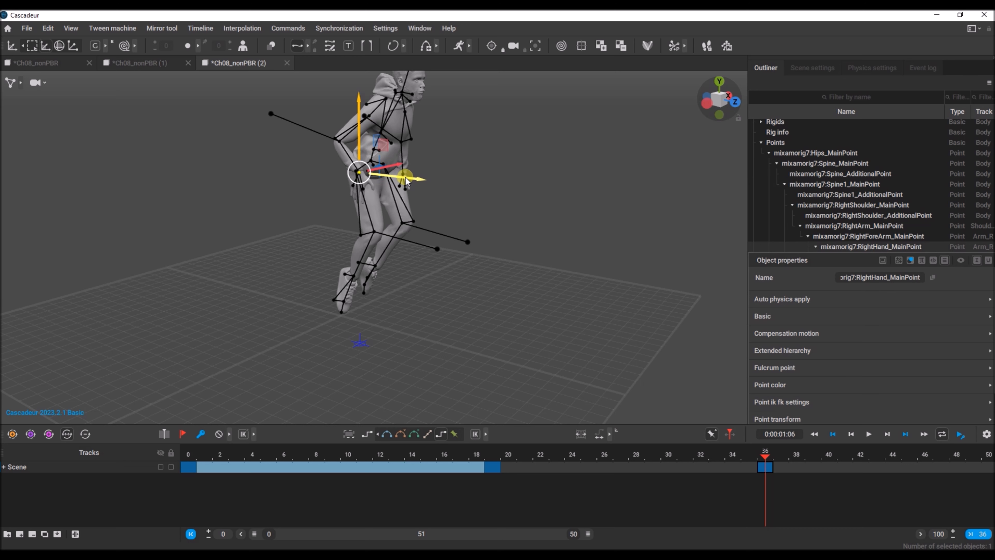
mouse_move(406, 181)
mouse_down()
mouse_move(424, 180)
mouse_move(414, 181)
mouse_up()
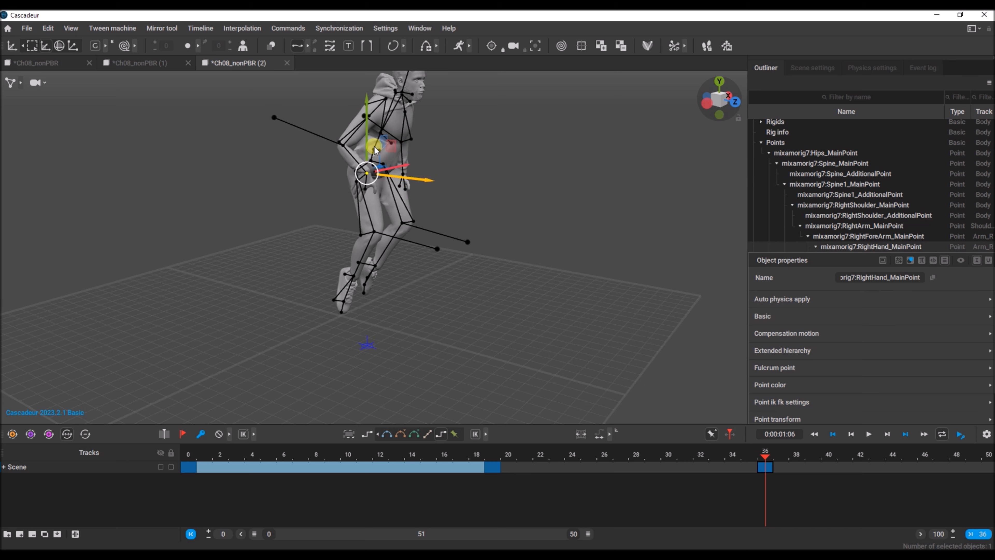
Move the left hand's point controller (LeftHand_MainPoint) forward along the Z axis and raise it along the Y axis at frame 36.
alt+drag(306, 181, 16, 173)
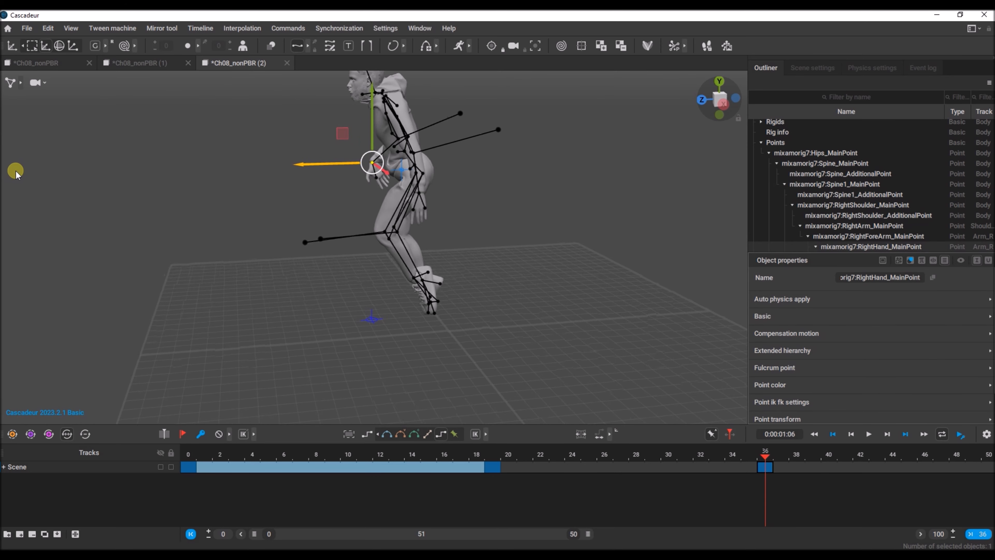
click(418, 194)
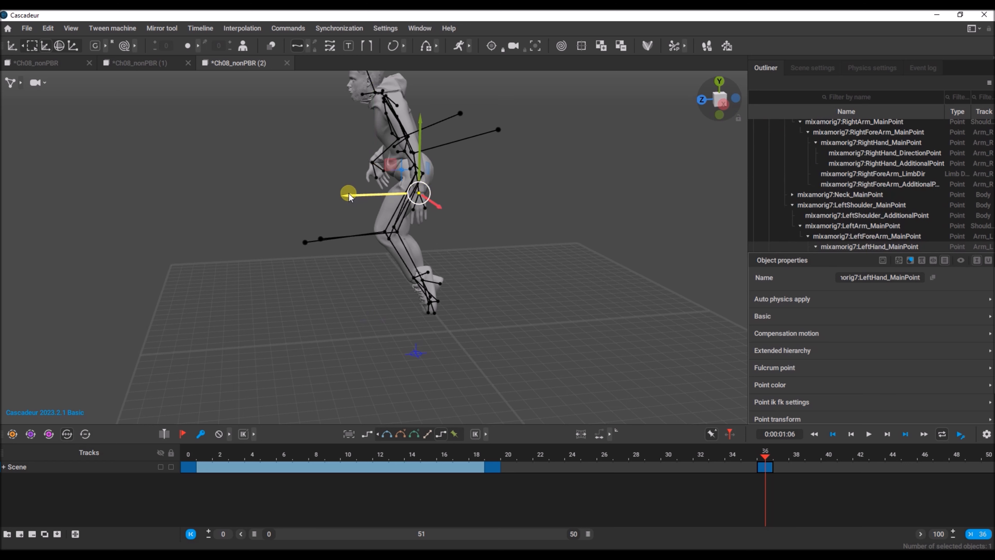
drag(348, 195, 330, 190)
drag(399, 143, 387, 119)
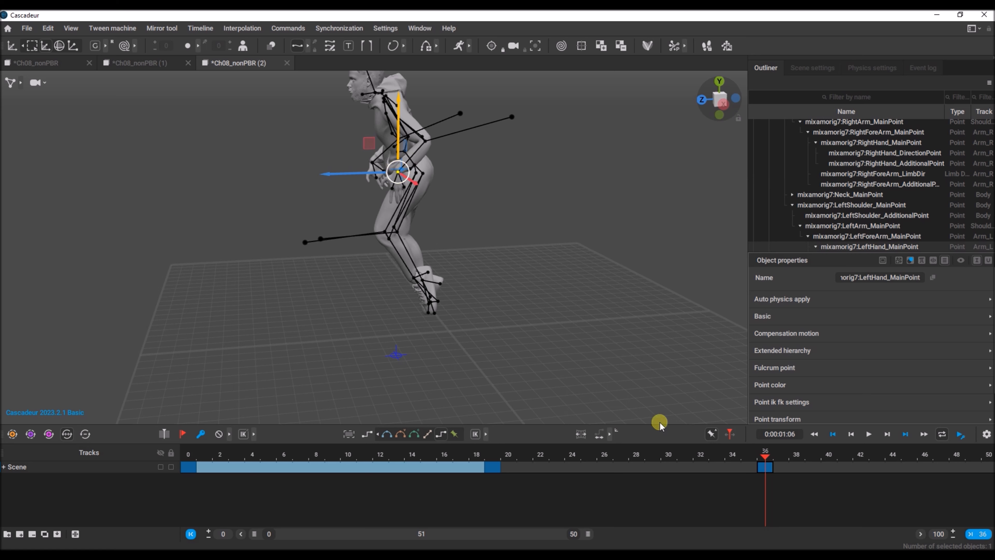
Apply Bezier interpolation to the interval leading up to the frame 36 keyframe and play back the animation.
click(627, 467)
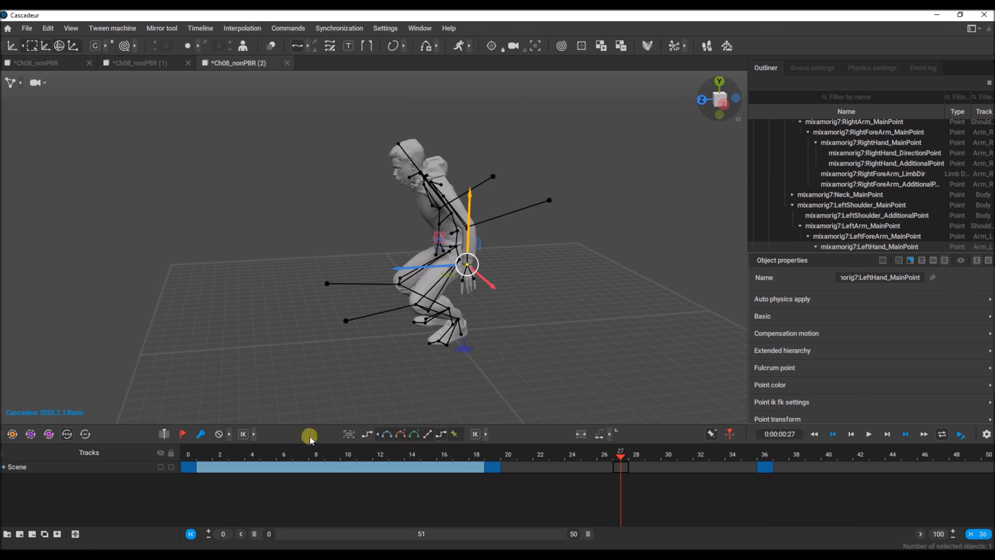
click(382, 435)
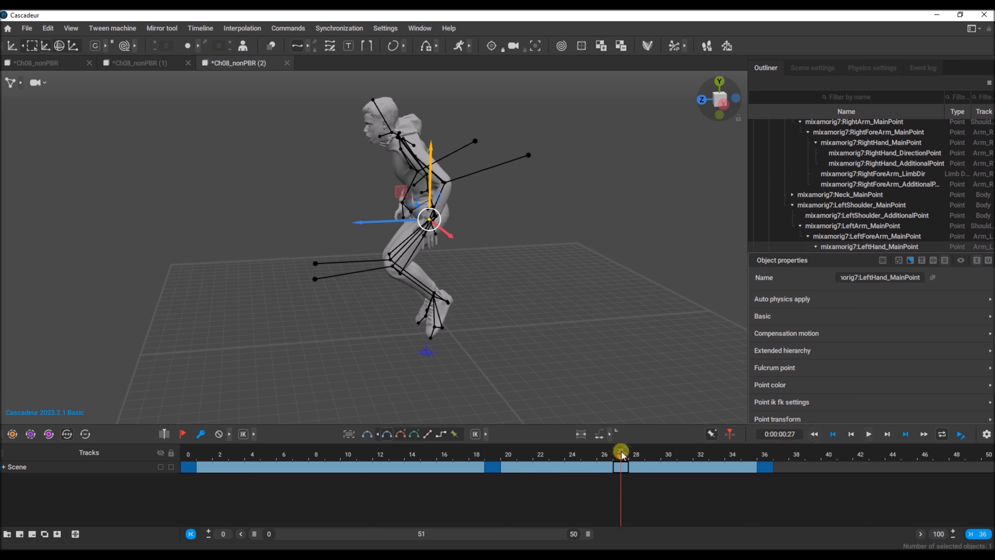
click(868, 434)
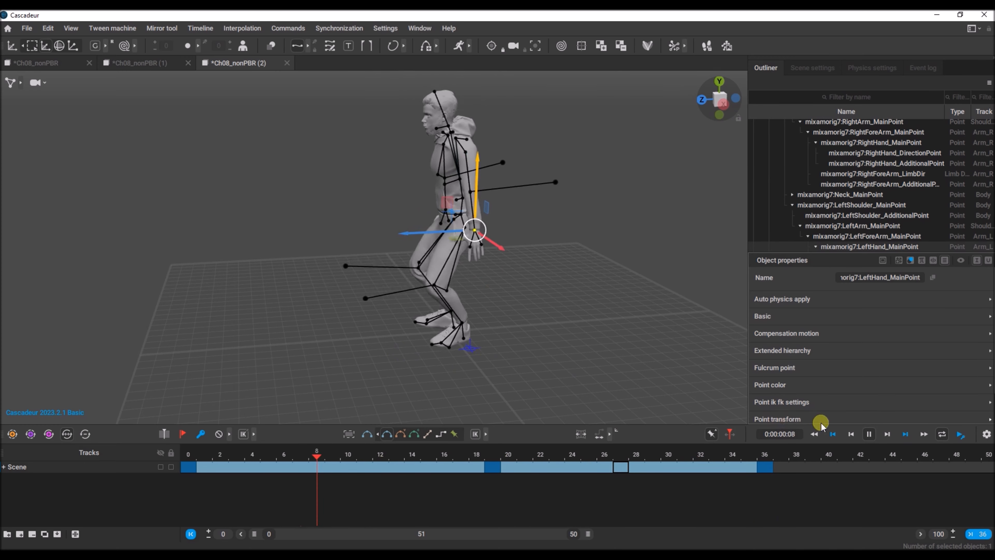
click(868, 434)
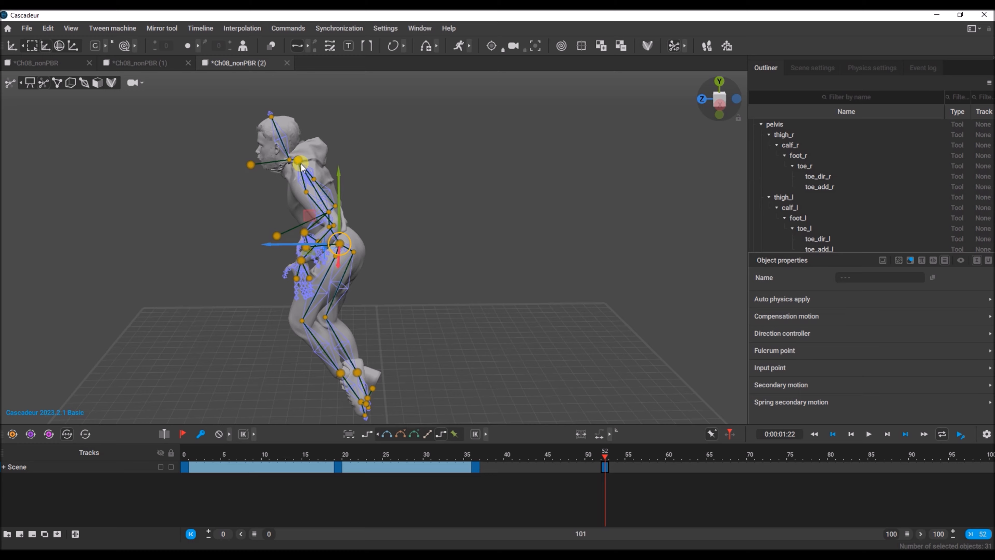
Rotate the right hand controller (hand_r) at frame 52 so the fingers point forward.
click(301, 262)
right_drag(165, 288, 326, 262)
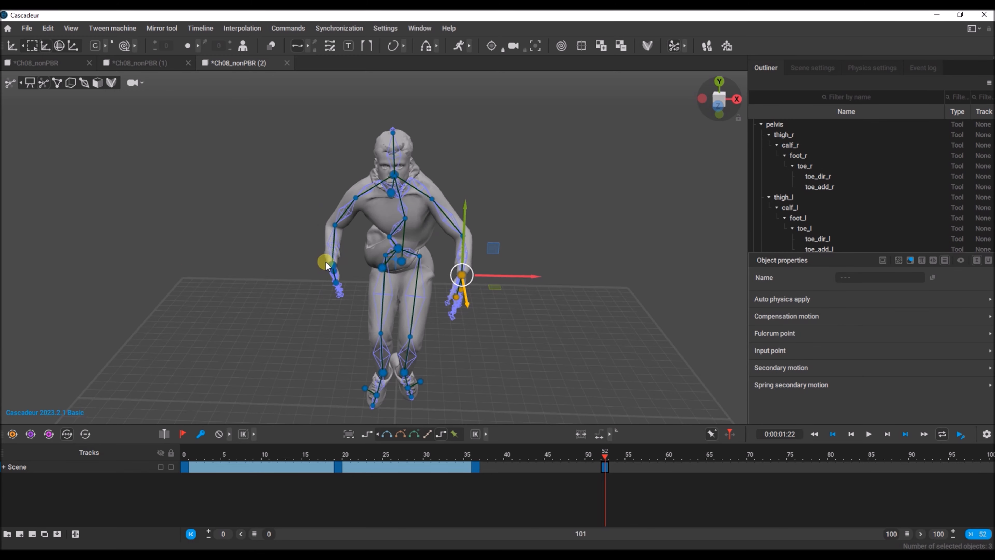
click(333, 266)
click(294, 269)
click(331, 266)
scroll(326, 269, up, 2)
alt+drag(322, 270, 489, 280)
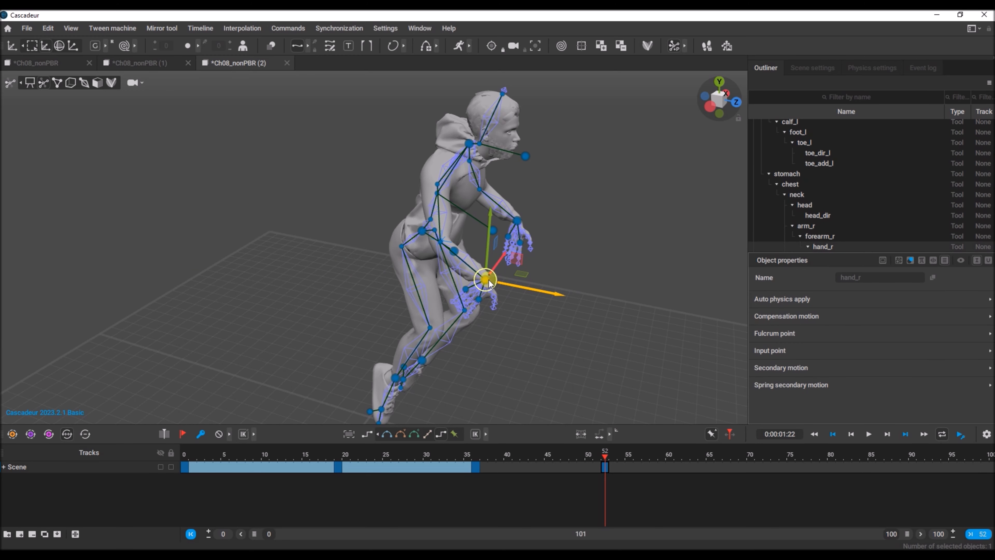
click(60, 45)
drag(560, 203, 46, 213)
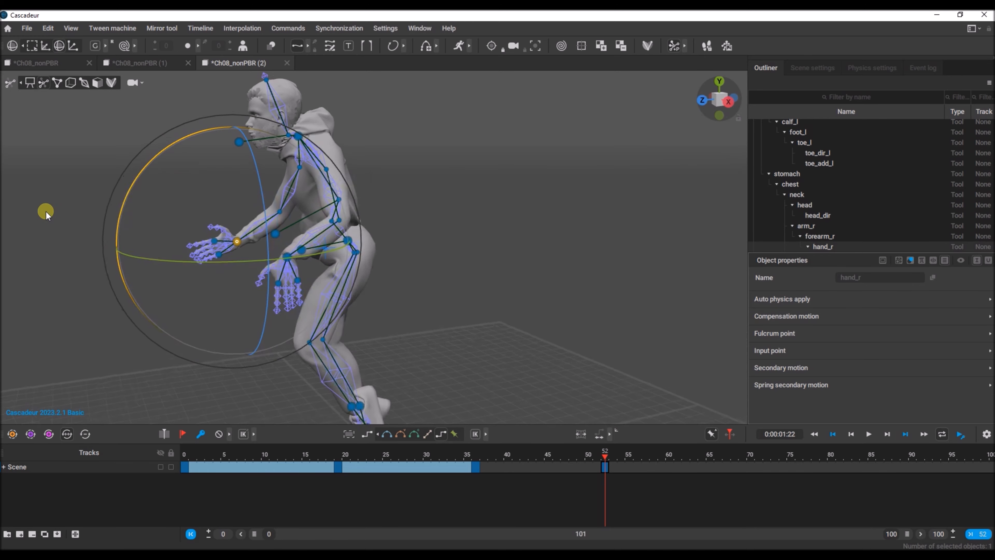
Rotate the left hand controller (hand_l) forward at frame 52 to match the right hand, and deselect it.
click(288, 257)
drag(170, 210, 310, 148)
click(66, 213)
alt+drag(67, 213, 43, 236)
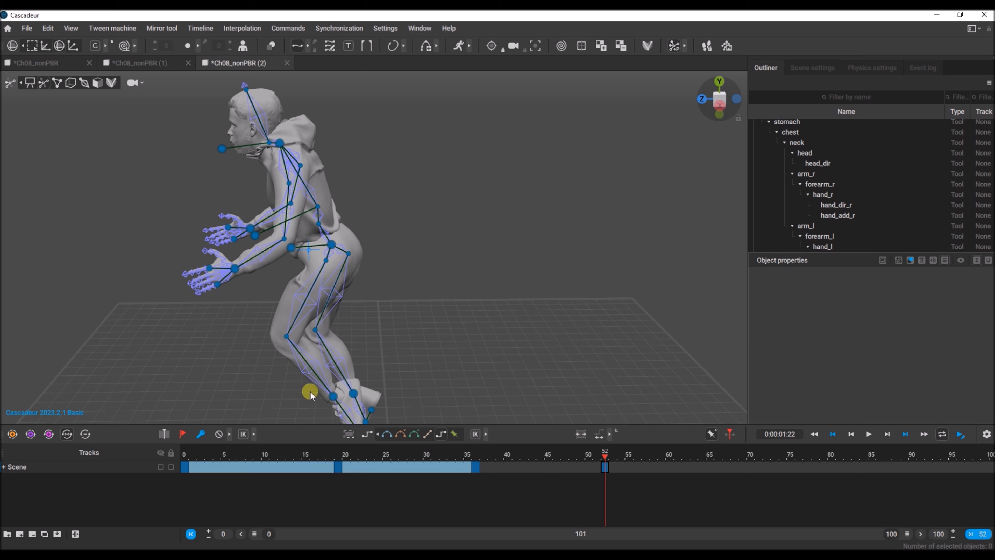
Select the whole character from the pelvis and move it up along the Y axis and forward along the Z axis at frame 52.
double_click(332, 246)
click(45, 46)
drag(329, 190, 329, 152)
drag(260, 207, 223, 209)
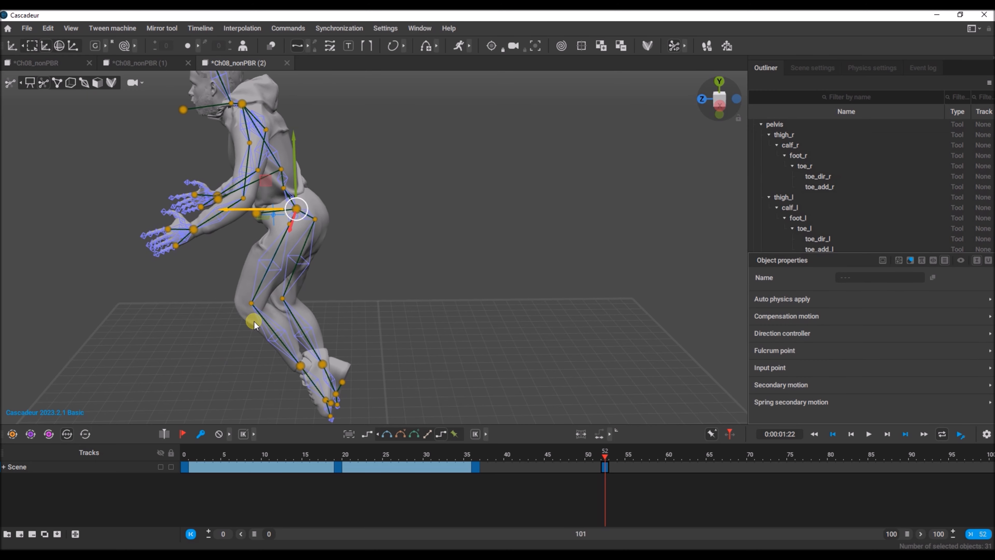
Raise the right foot controller (foot_r), move it backward along the Z axis and rotate the foot to point backward at frame 52.
click(254, 321)
click(322, 364)
drag(318, 324, 317, 264)
drag(279, 302, 342, 288)
drag(379, 226, 372, 173)
click(59, 45)
drag(416, 147, 201, 192)
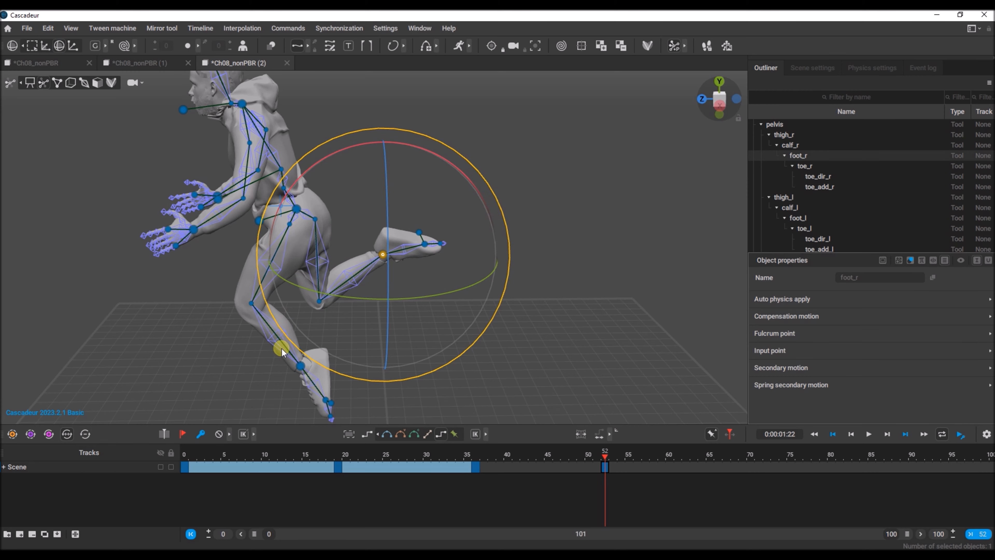
Raise the left foot controller (foot_l), move it back beside the right foot, rotate it to match at frame 52, and deselect it.
click(263, 307)
click(45, 46)
click(301, 366)
drag(301, 322, 314, 302)
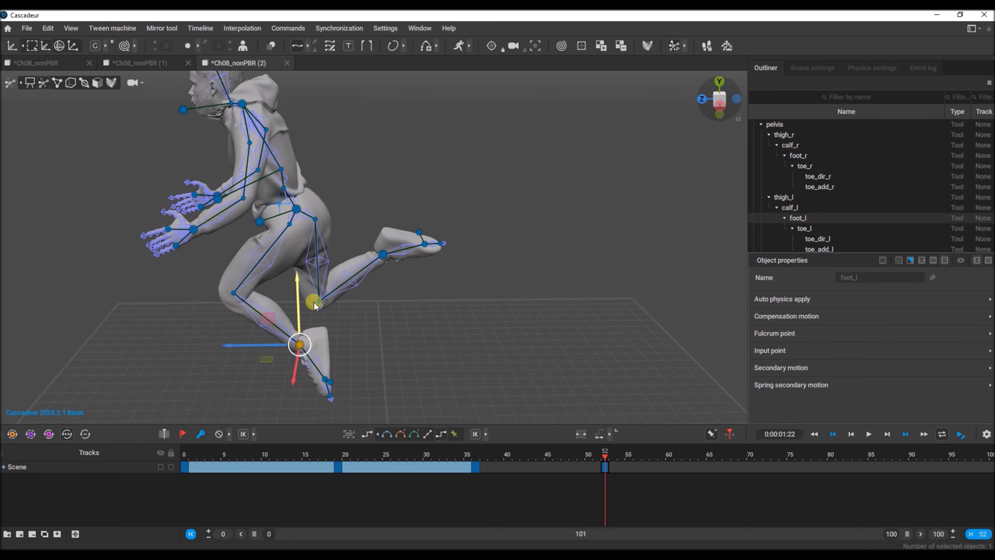
drag(229, 345, 320, 336)
drag(391, 275, 324, 185)
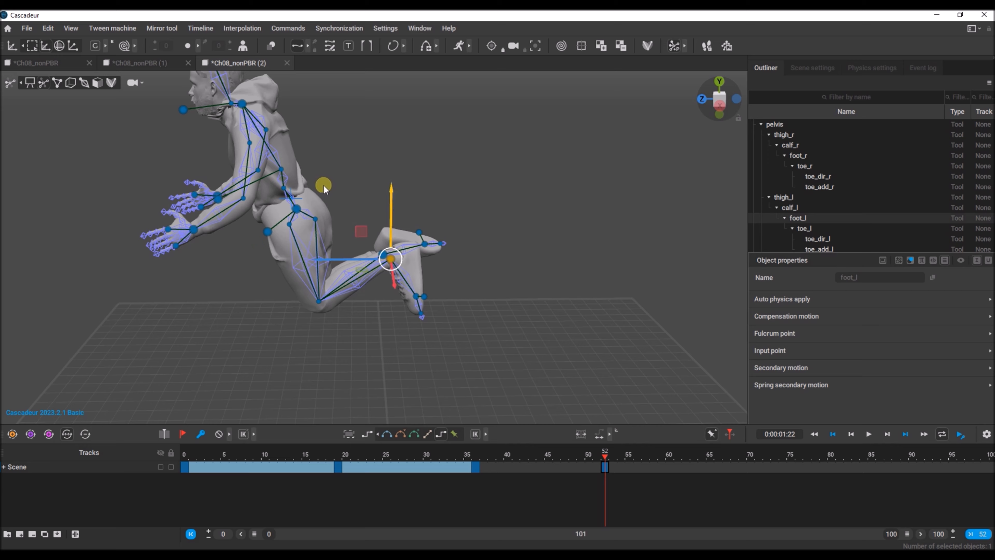
click(59, 45)
drag(340, 145, 222, 95)
click(195, 237)
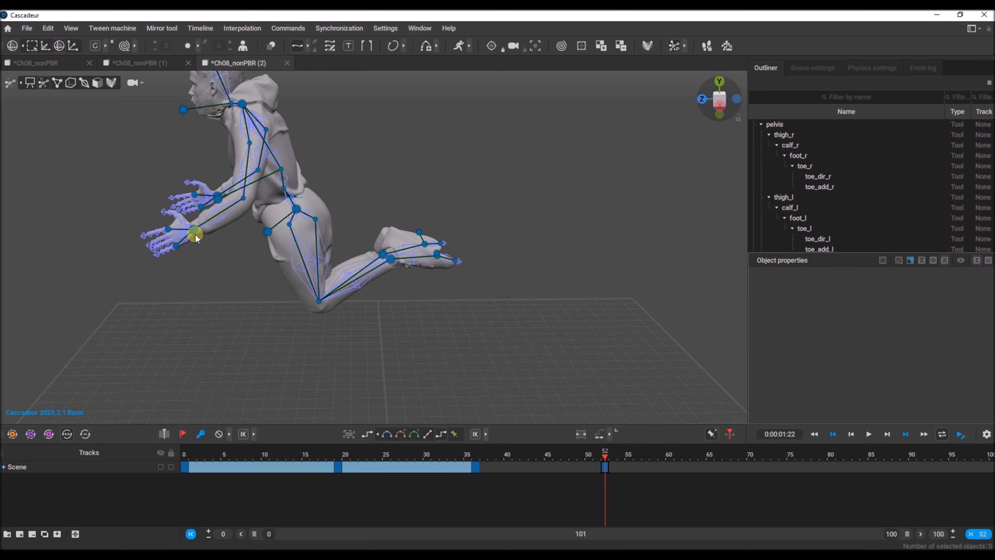
Interpolate the interval between frames 36 and 52 and play the animation, returning to the frame 52 keyframe.
click(869, 434)
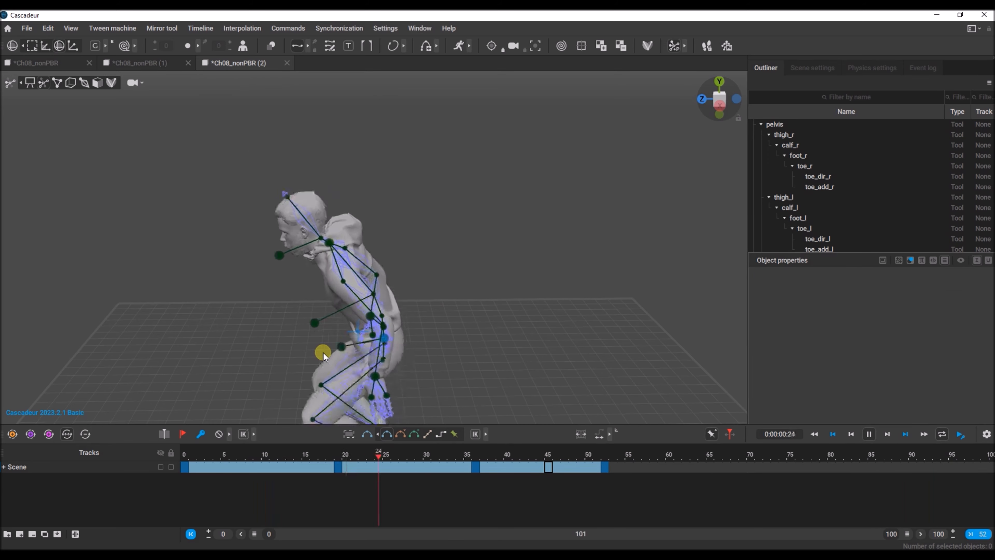
click(605, 467)
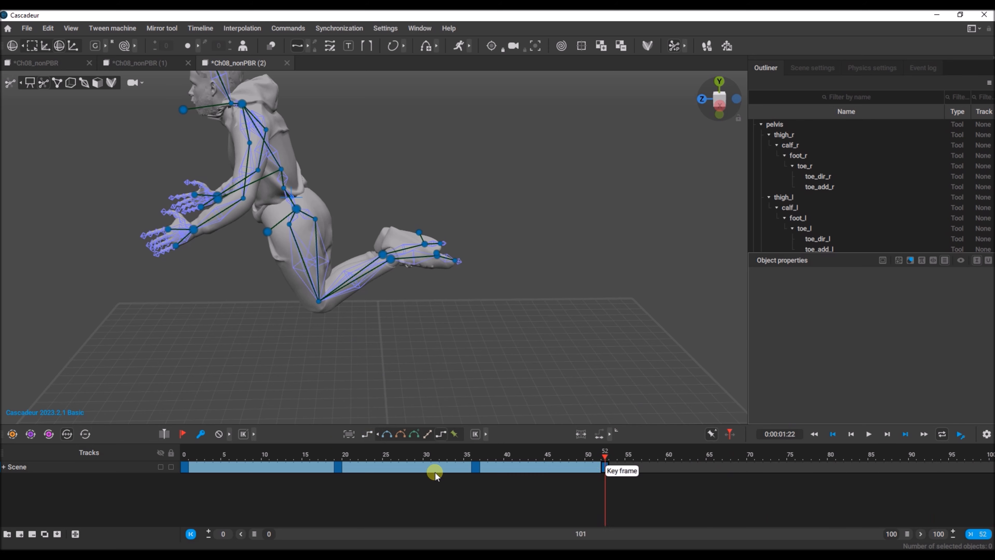
Add a keyframe at frame 66 and move the chest with the head and arms forward and down until the torso is horizontal.
click(718, 467)
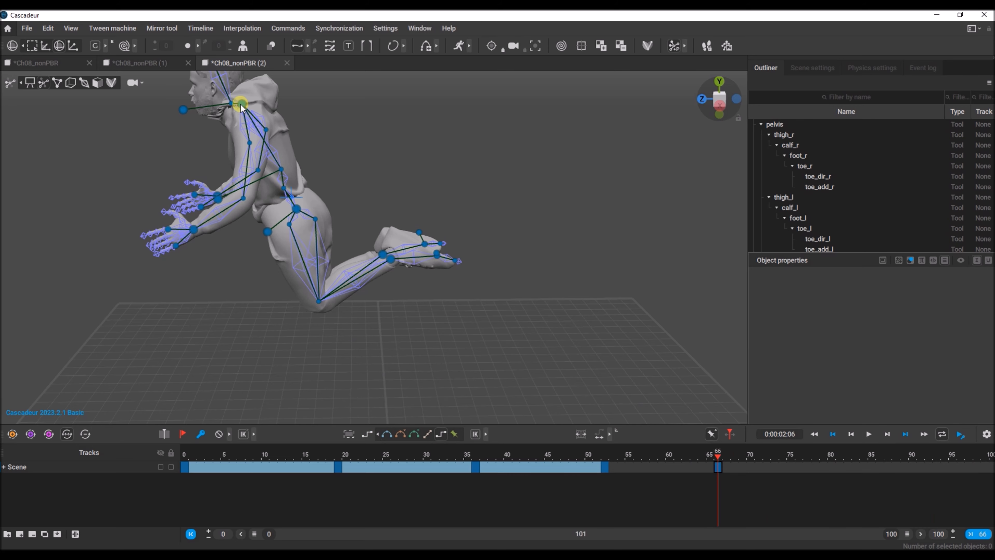
drag(241, 105, 161, 177)
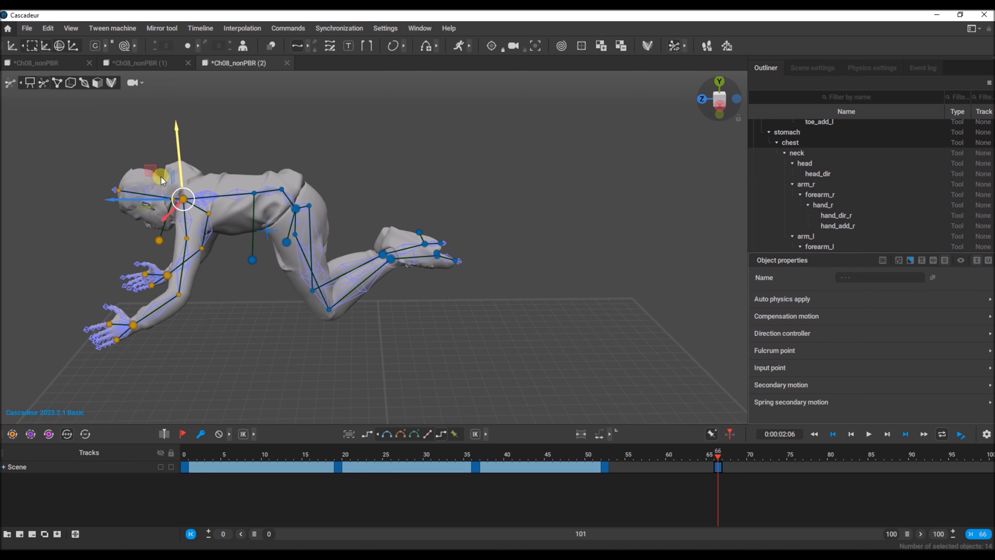
drag(177, 136, 161, 145)
click(173, 210)
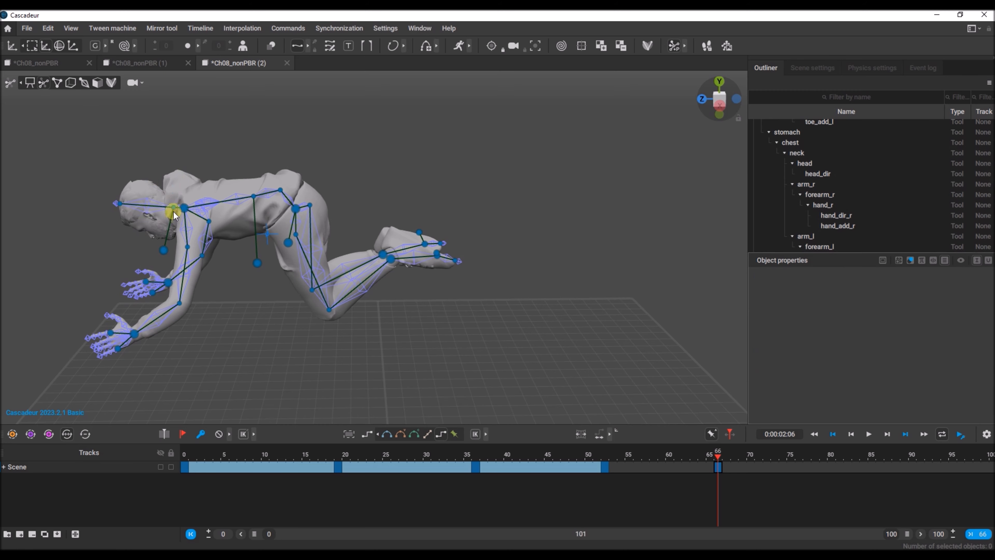
Rotate the head controller and the neighbouring controller at the base of the neck at frame 66.
alt+middle_drag(33, 209, 134, 223)
key(e)
drag(364, 142, 272, 167)
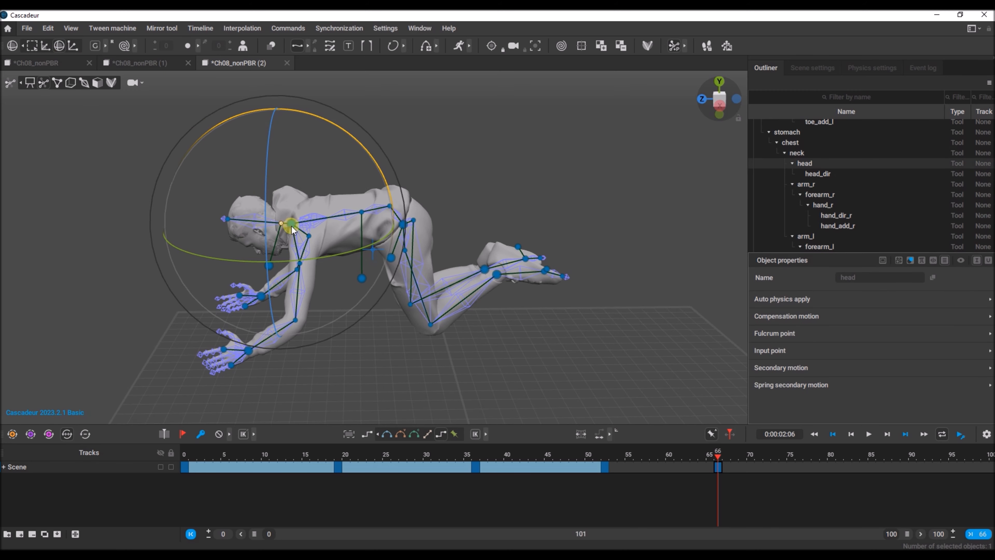
click(291, 225)
drag(383, 159, 346, 135)
Move the head's direction controller (direction_controller_head) down and adjust it along the Z axis to tilt the head downward at frame 66.
alt+middle_drag(103, 205, 125, 213)
alt+drag(124, 214, 184, 186)
click(313, 252)
key(w)
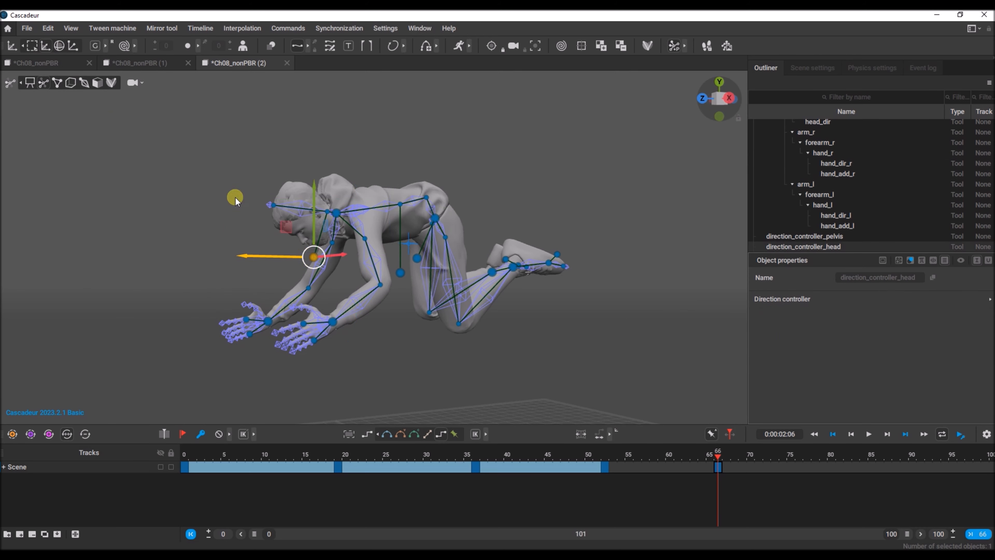
drag(331, 255, 307, 260)
drag(318, 196, 384, 371)
drag(265, 260, 302, 286)
Apply Bezier interpolation between the keyframes at frames 52 and 66 and scrub through that interval to check the motion.
click(685, 465)
click(385, 433)
mouse_move(686, 456)
mouse_down()
mouse_move(576, 450)
mouse_move(685, 449)
mouse_up()
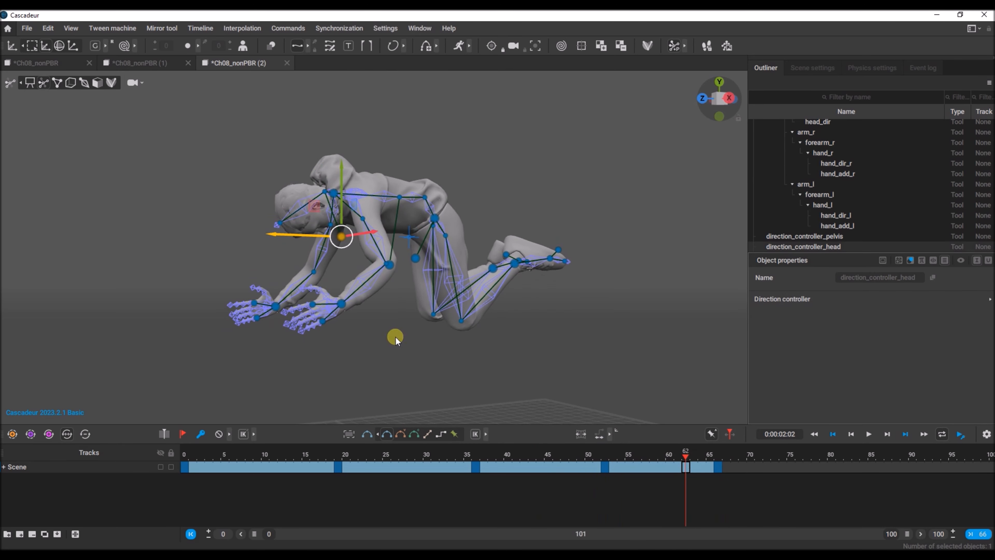
alt+drag(395, 336, 288, 360)
drag(686, 456, 707, 470)
Raise the left foot controller (foot_l) along the Y axis, move it forward along the Z axis and rotate it at frame 66.
click(499, 272)
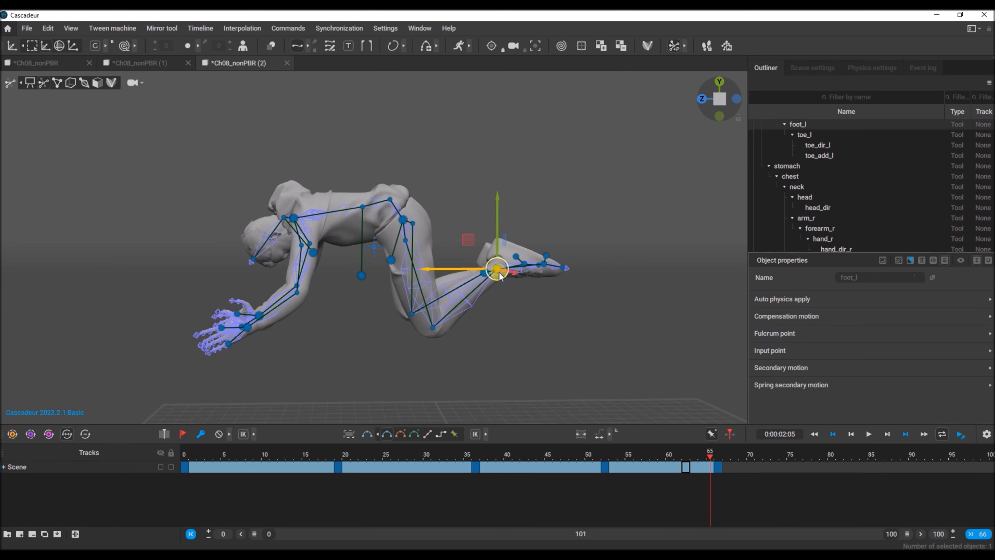
click(498, 225)
drag(423, 271, 399, 272)
key(Right)
drag(498, 219, 498, 181)
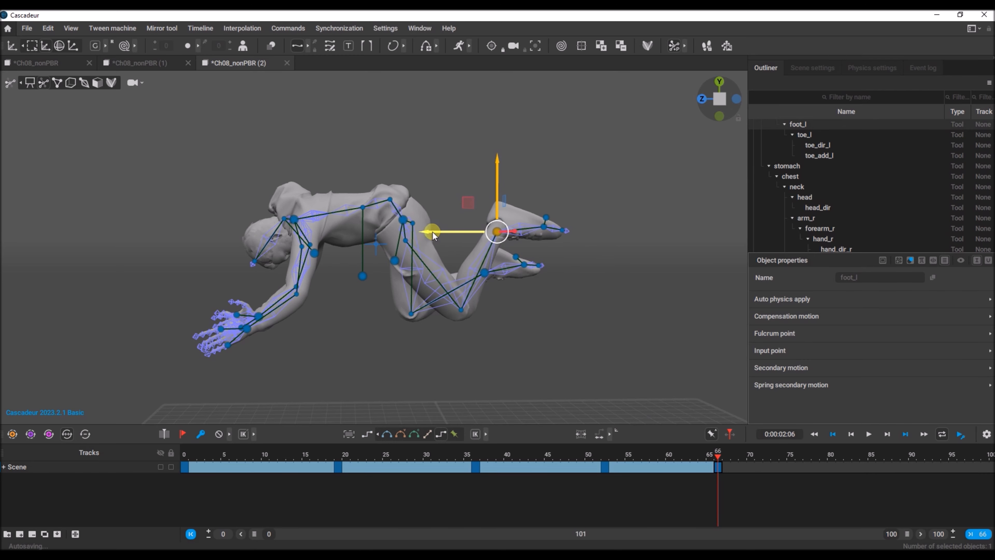
drag(433, 235, 398, 235)
key(e)
drag(340, 178, 397, 295)
click(460, 350)
Move the right foot forward along the Z axis, raise it along the Y axis beside the left foot, and rotate it at frame 66.
click(368, 251)
alt+drag(123, 266, 223, 190)
key(w)
drag(430, 243, 446, 239)
drag(404, 177, 428, 138)
drag(459, 211, 472, 213)
drag(419, 155, 419, 142)
click(59, 46)
drag(512, 109, 595, 215)
Move the left hand controller (hand_l) backward along the Z axis beneath the torso at frame 66.
click(582, 268)
click(45, 45)
drag(631, 267, 555, 252)
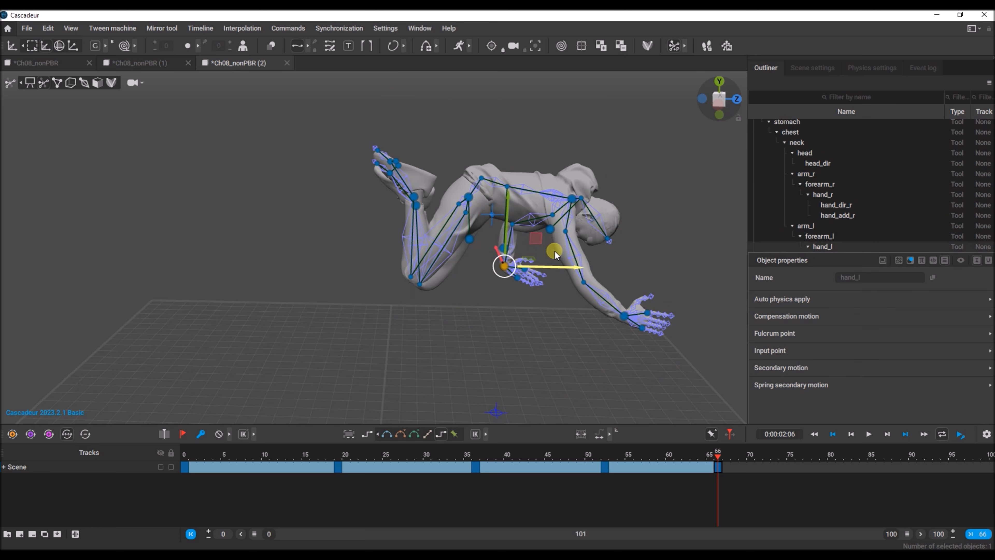
Move the right hand controller (hand_r) backward along the Z axis beneath the torso, rotate the hand at frame 66, and scrub the motion from frame 52.
drag(624, 313, 555, 270)
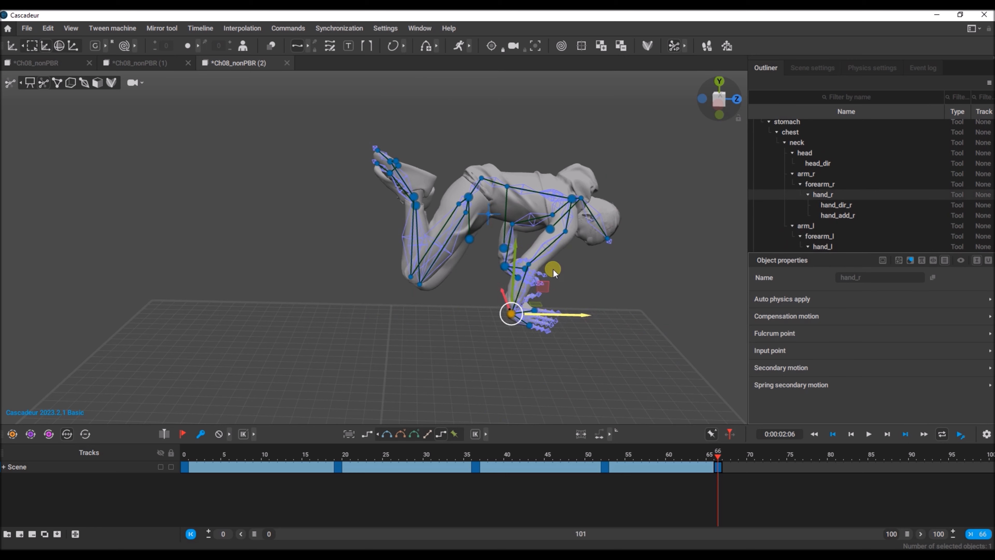
click(528, 264)
click(59, 46)
drag(586, 149, 439, 136)
alt+drag(279, 243, 241, 190)
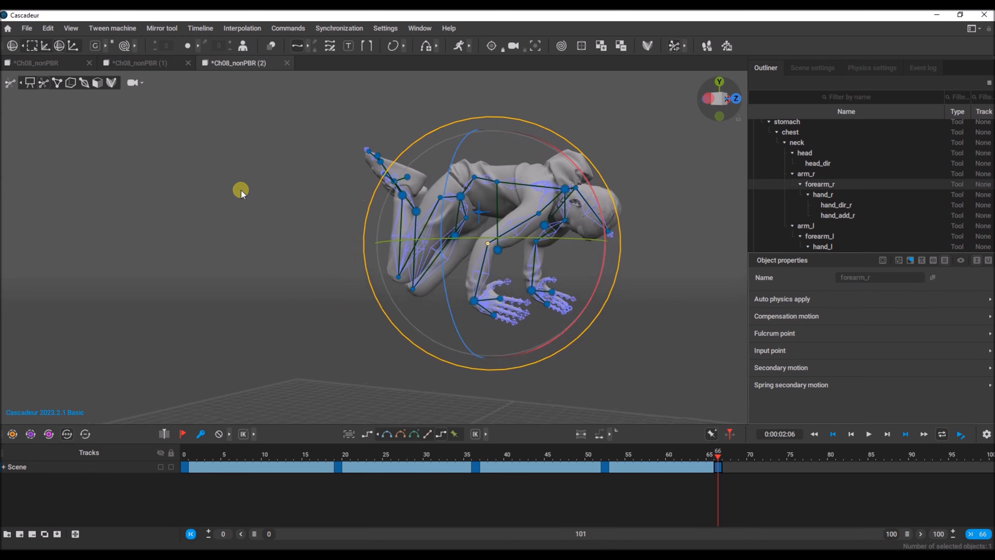
click(478, 303)
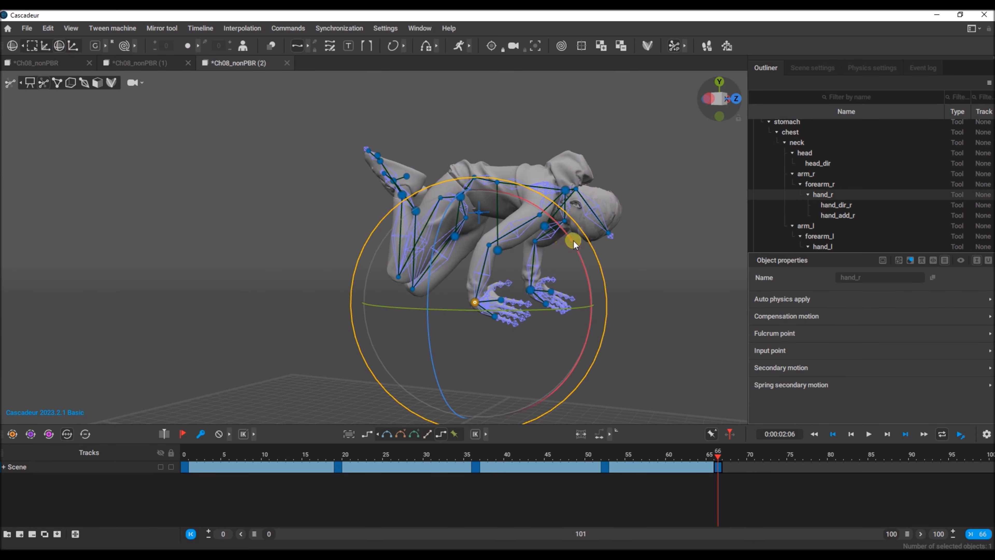
drag(574, 240, 651, 326)
alt+drag(300, 282, 10, 268)
drag(678, 462, 538, 457)
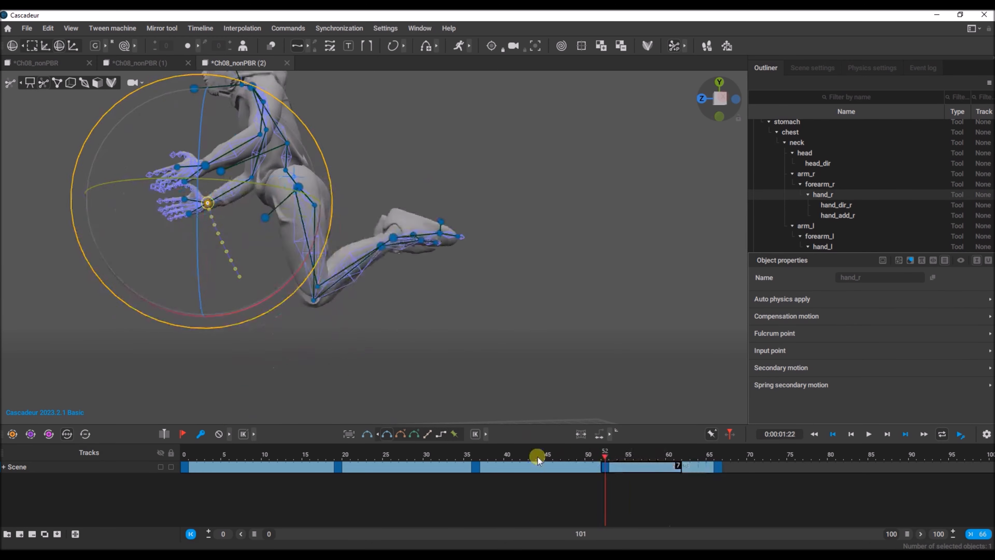
click(719, 456)
Add a keyframe at frame 82 and apply Bezier interpolation between frames 66 and 82.
click(847, 464)
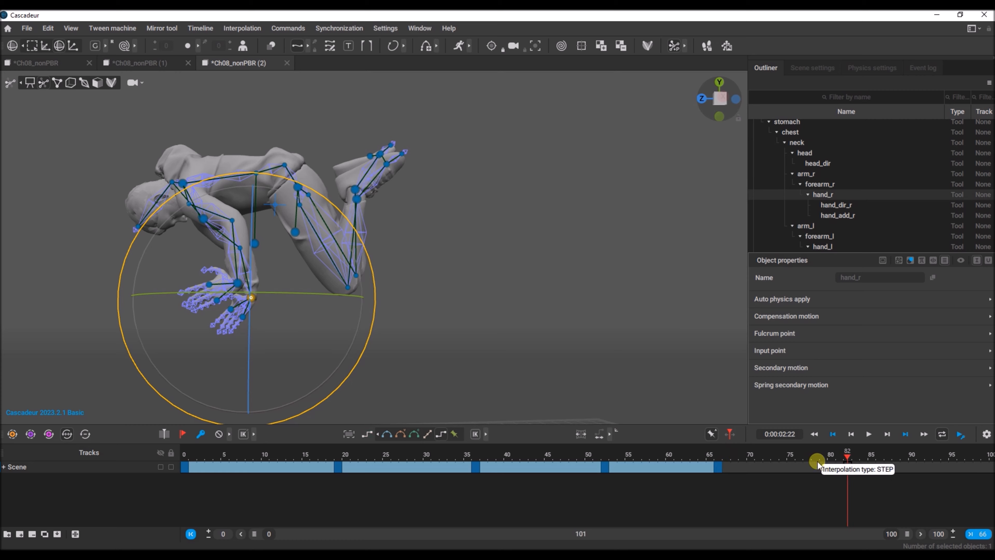
click(201, 434)
click(767, 466)
click(387, 434)
click(847, 466)
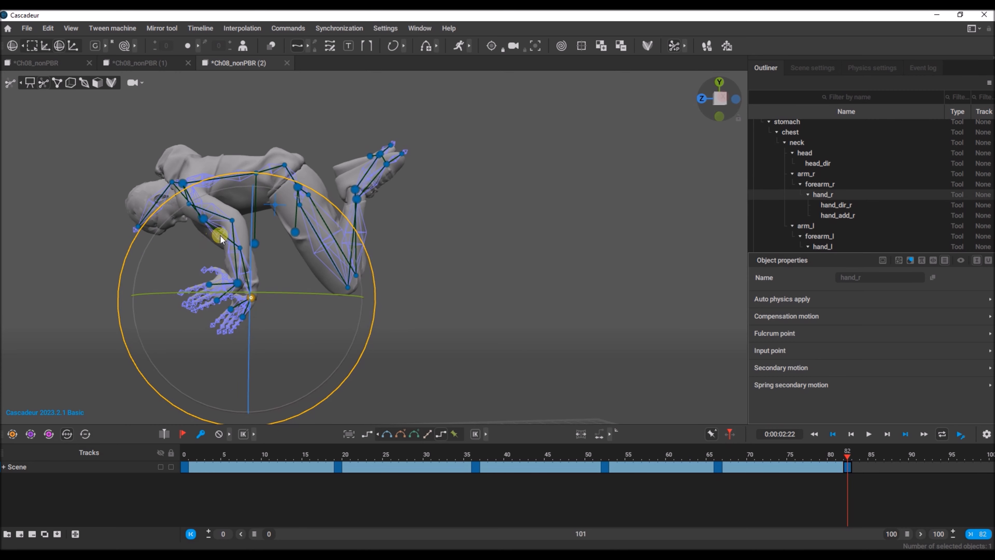
Select the whole rig at frame 82, move it forward along Z and down along Y, and rotate it forward until the head points down.
double_click(299, 189)
click(44, 46)
drag(246, 184, 215, 183)
drag(266, 126, 255, 152)
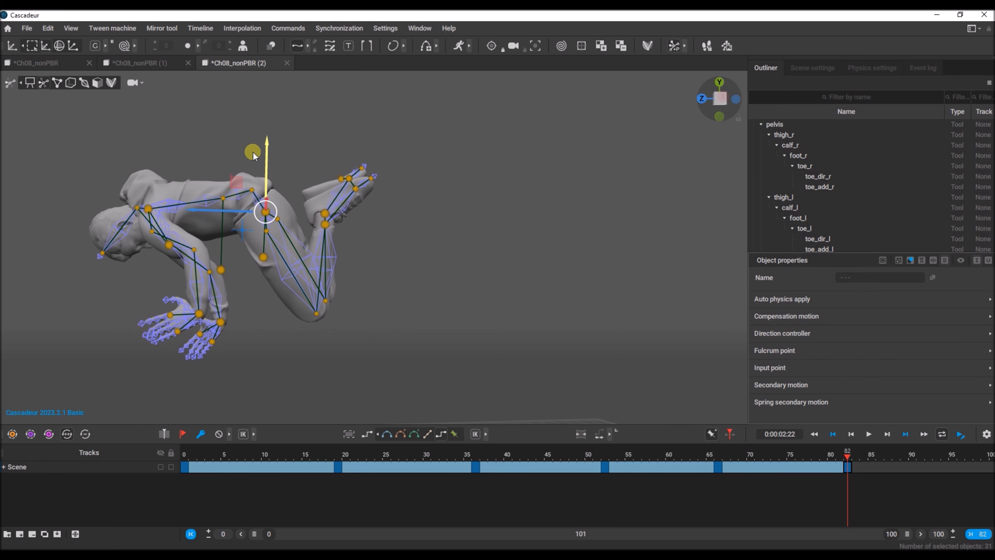
click(59, 46)
drag(329, 106, 196, 95)
Extend the end of the timeline to frame 150.
drag(847, 456, 886, 446)
click(886, 536)
text(15)
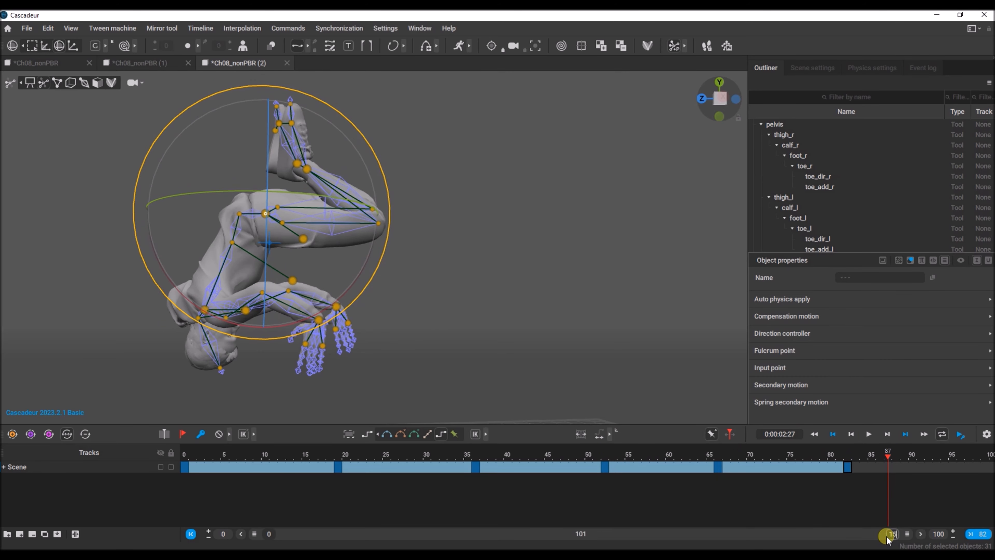
text(0)
key(Return)
Add a keyframe at frame 98 and apply Bezier interpolation between frames 82 and 98.
click(714, 461)
click(201, 432)
drag(713, 458, 622, 459)
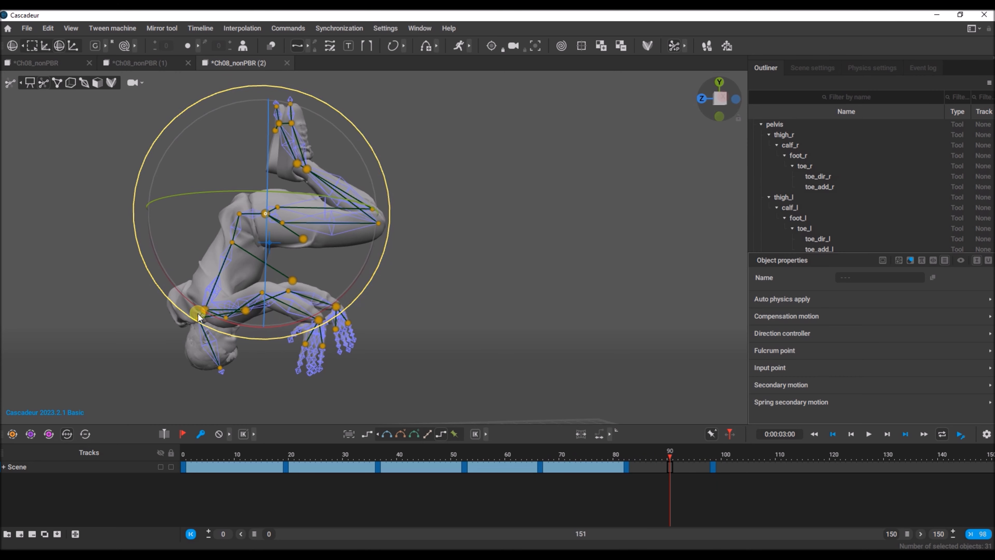
click(387, 434)
click(711, 463)
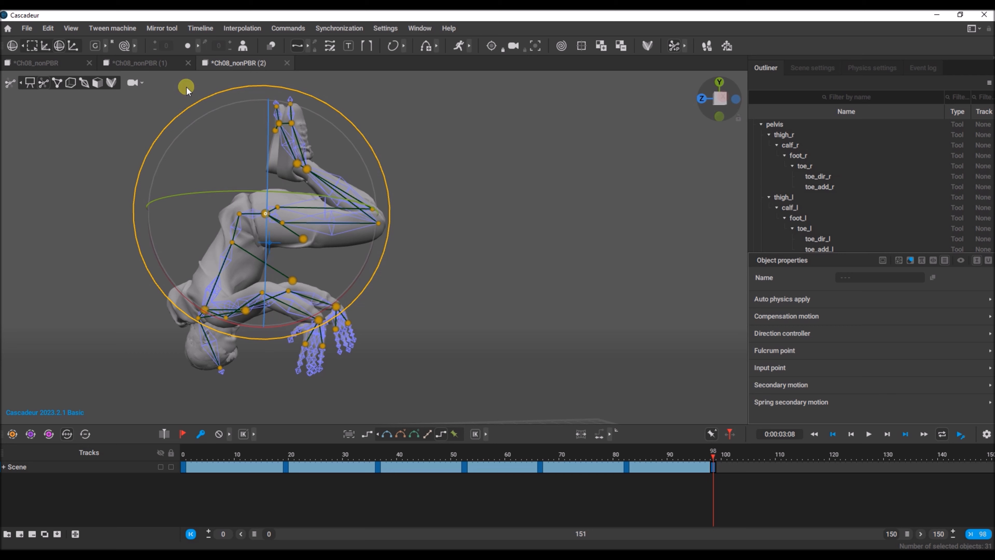
Rotate the whole rig further forward at frame 98 and move it forward along the Z axis.
click(391, 261)
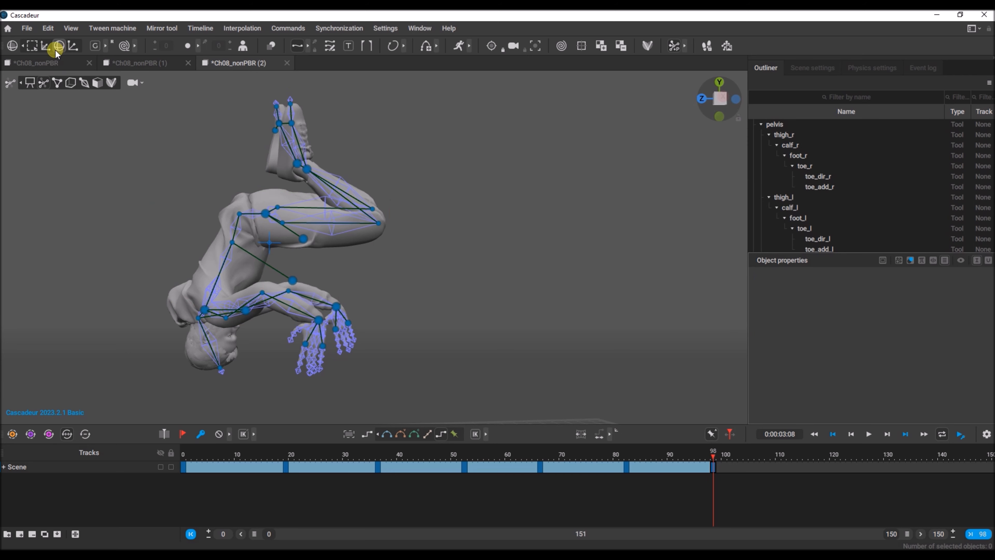
click(45, 47)
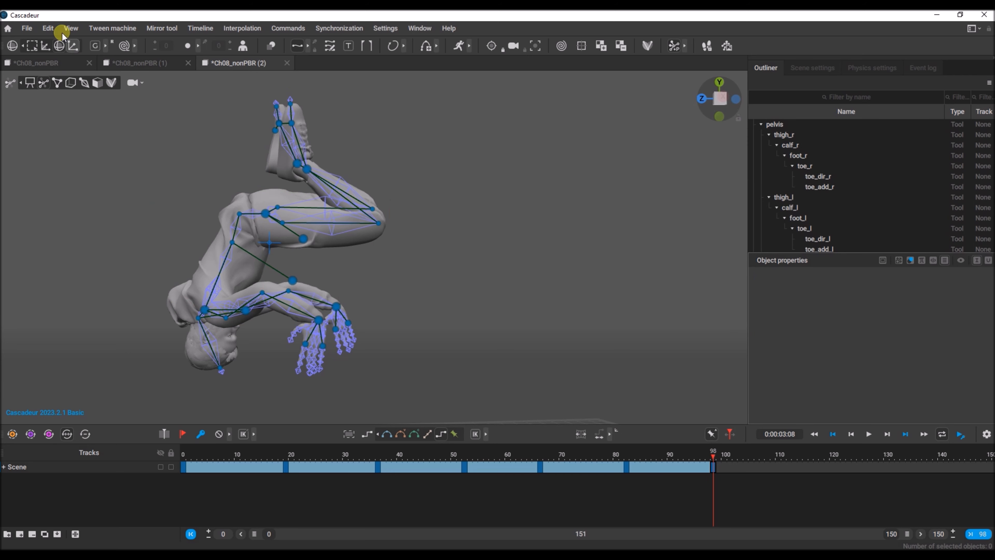
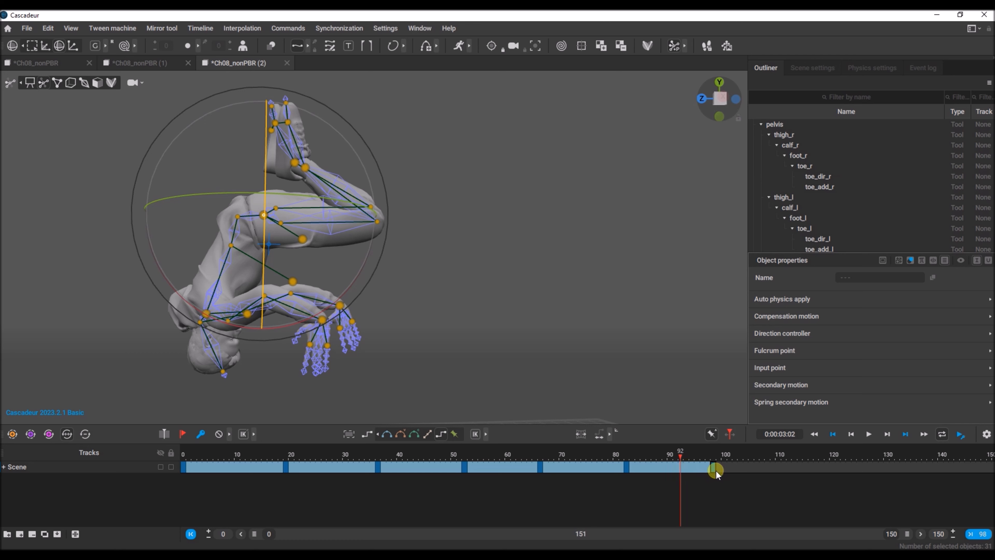
click(715, 470)
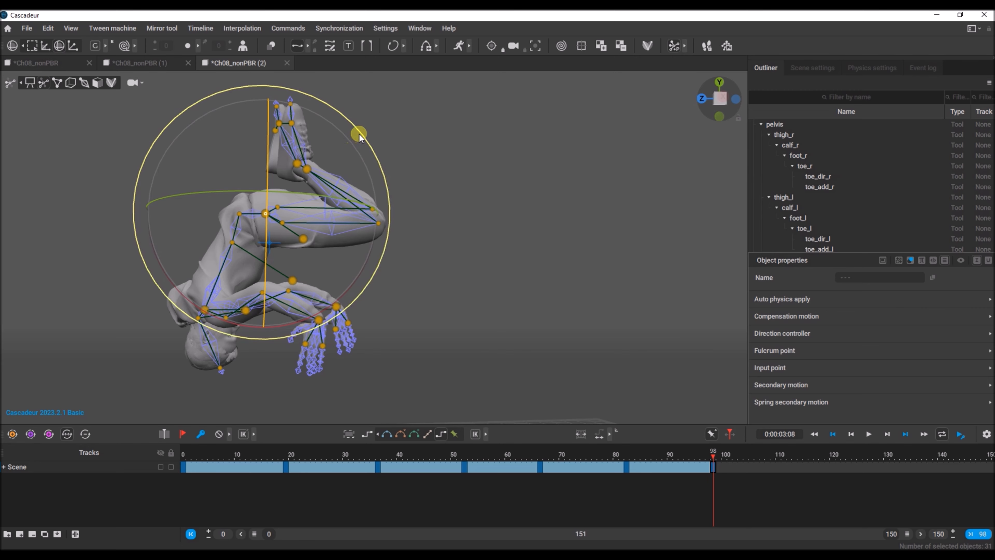
drag(360, 133, 270, 108)
click(45, 50)
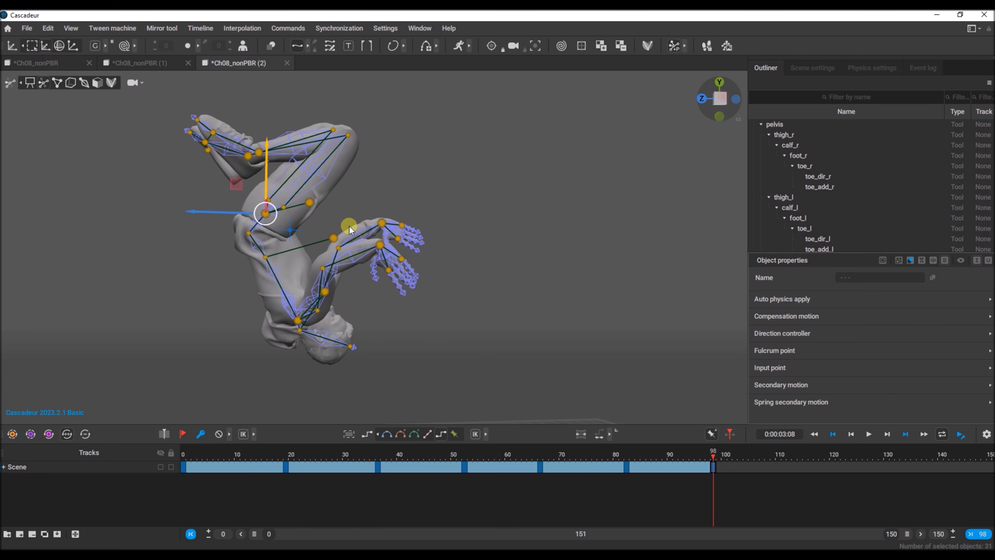
drag(206, 214, 160, 215)
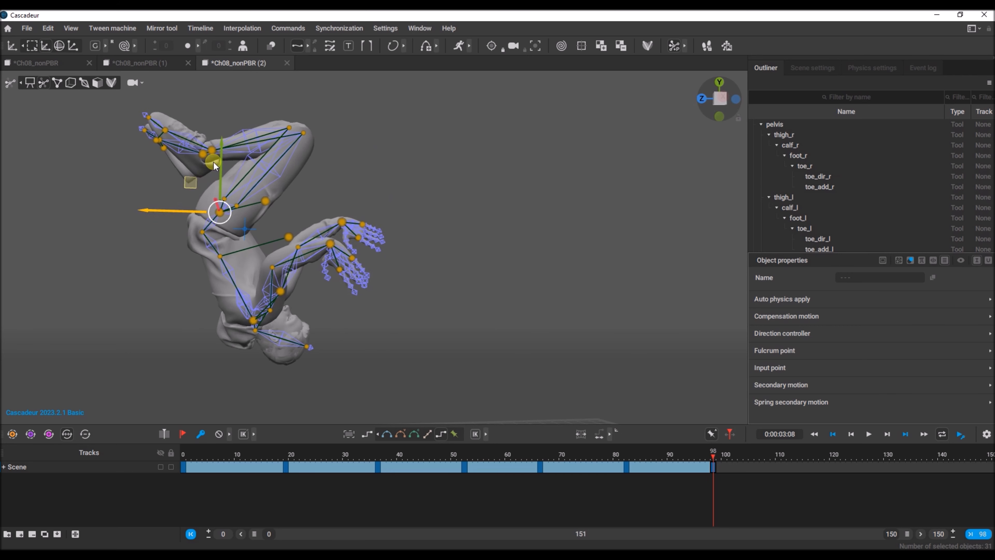
Add a keyframe at frame 113 and apply Bezier interpolation between frames 98 and 113.
mouse_move(709, 454)
mouse_down()
mouse_move(304, 415)
mouse_move(504, 434)
mouse_move(715, 435)
mouse_move(222, 414)
mouse_move(741, 440)
mouse_move(366, 427)
mouse_move(720, 440)
mouse_up()
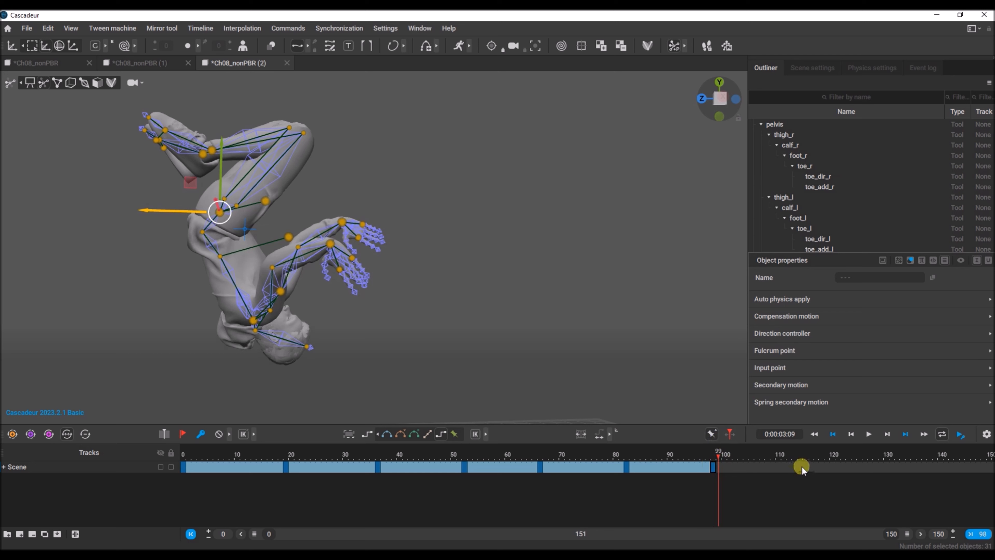
click(794, 465)
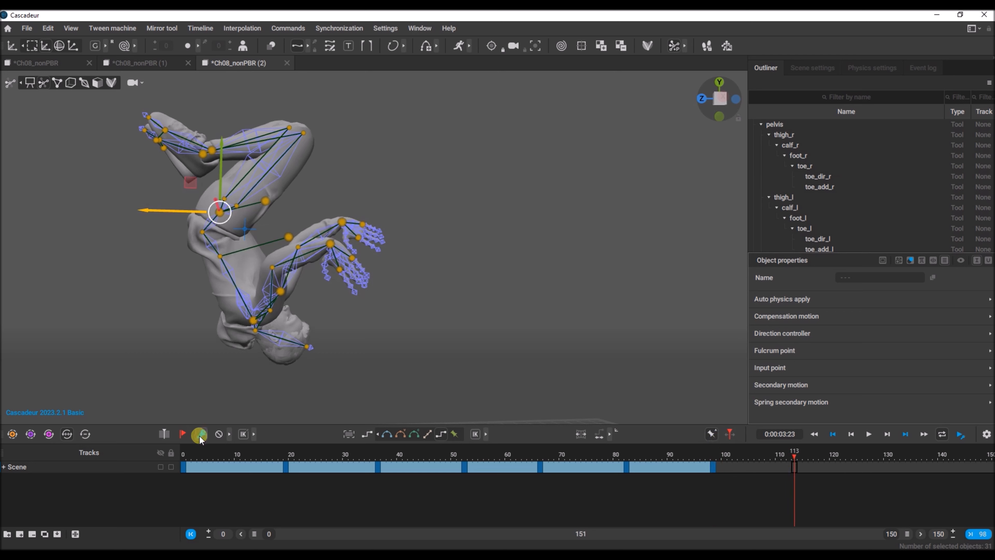
click(754, 467)
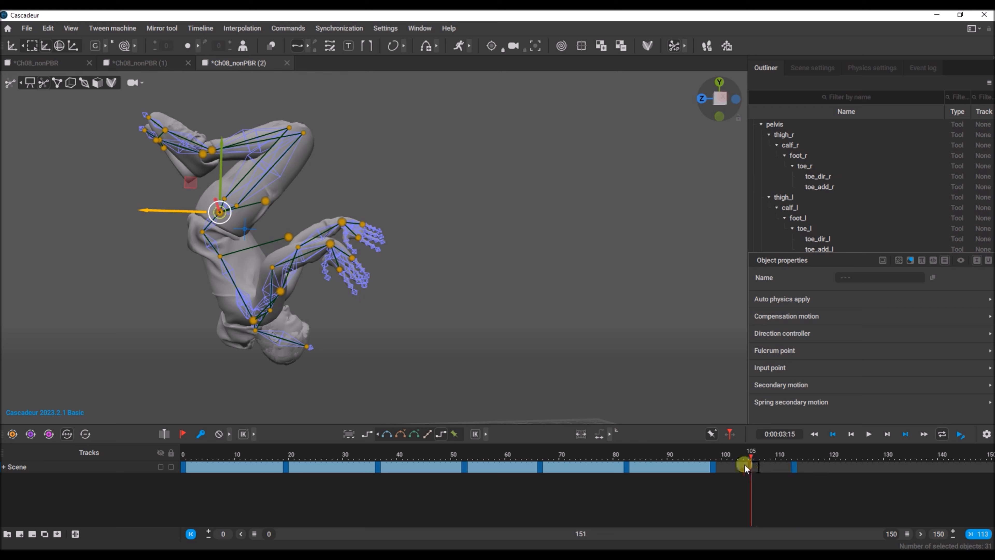
click(388, 433)
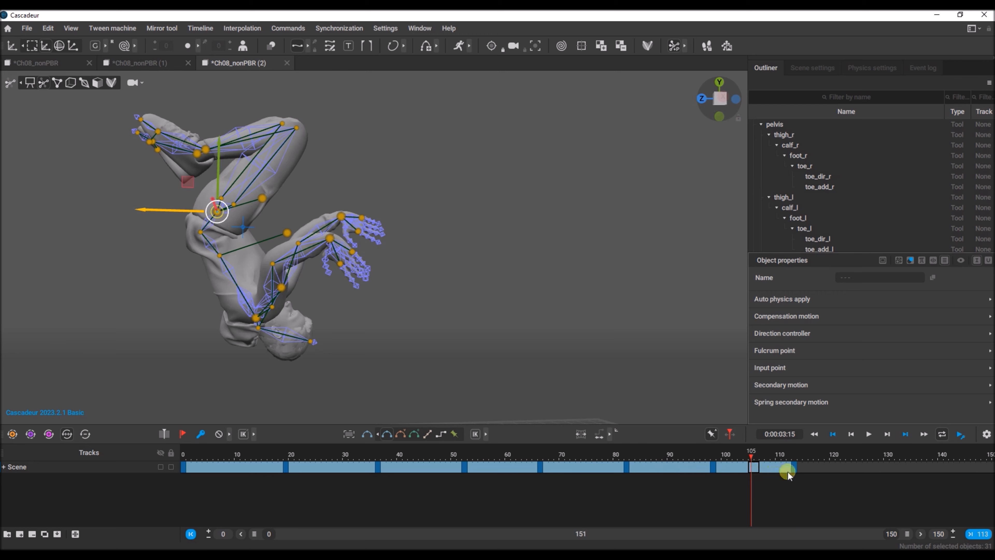
click(799, 467)
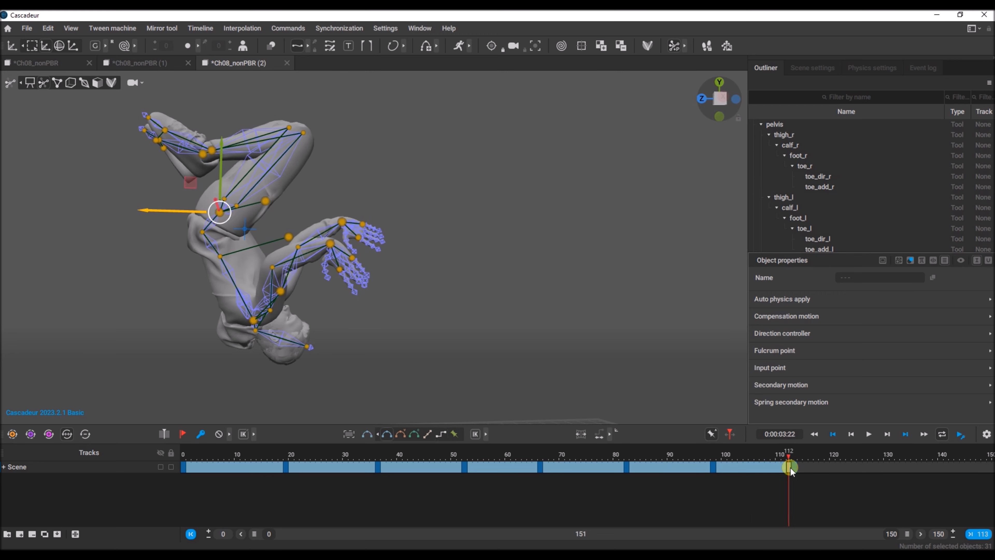
click(794, 466)
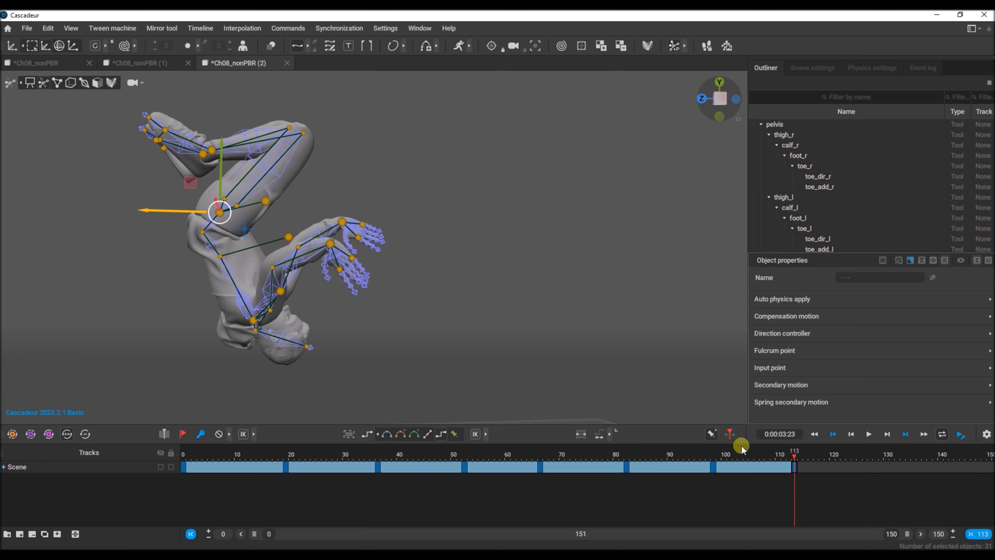
Lower the rig along Y, move it forward along Z, and rotate it onto its back at frame 113, scrubbing the interval to check.
drag(219, 161, 238, 230)
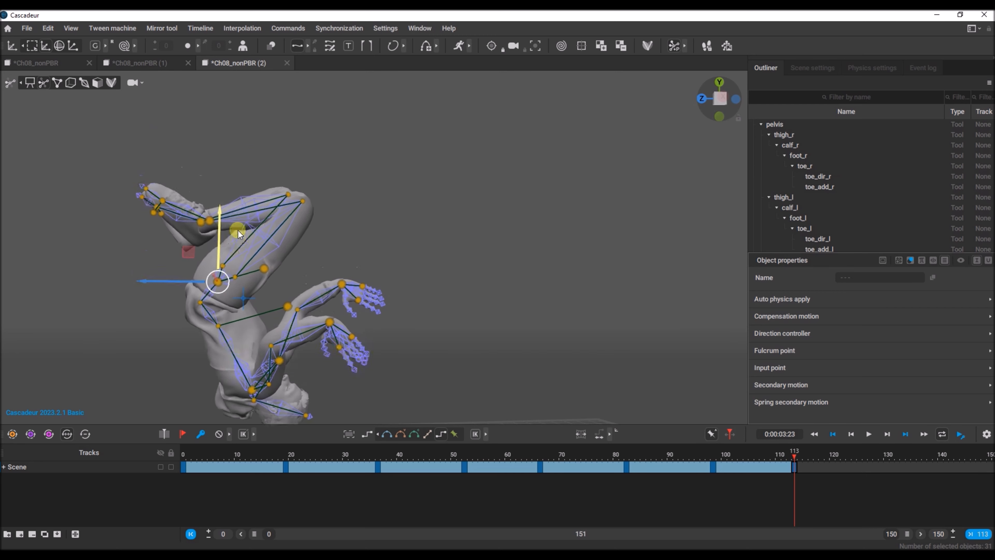
drag(182, 283, 121, 284)
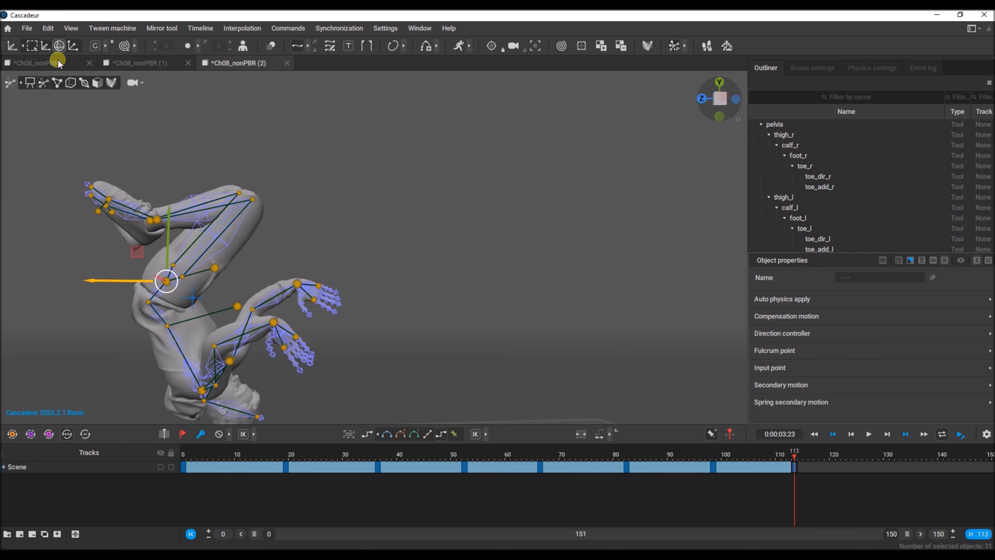
click(59, 45)
drag(277, 246, 149, 190)
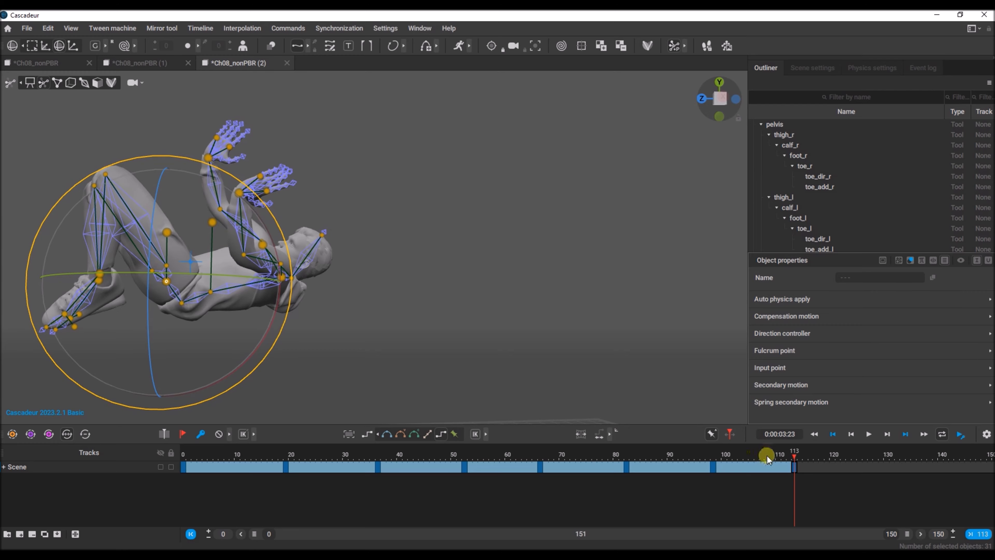
drag(763, 465, 800, 464)
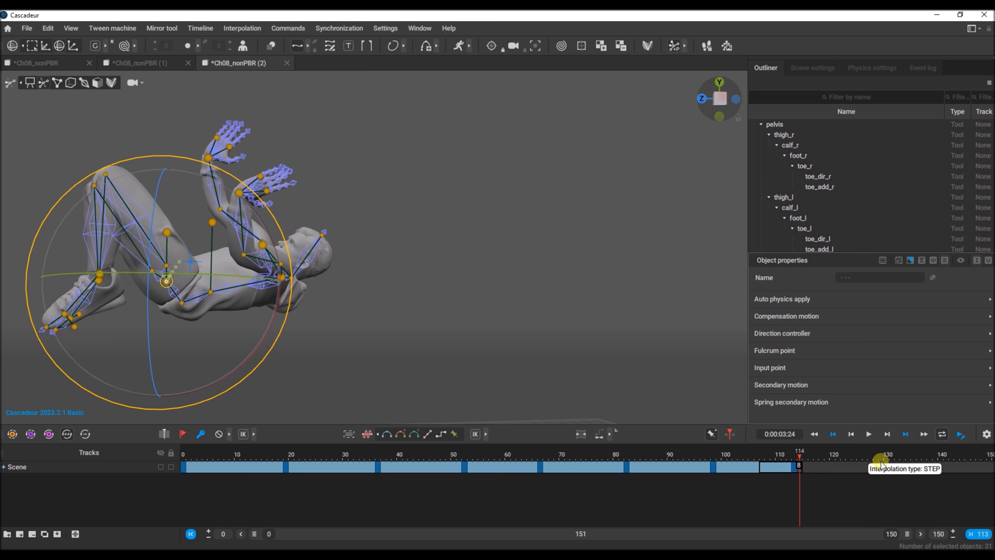
Copy the keyframe pose from frame 98 and paste it at frame 126.
click(842, 465)
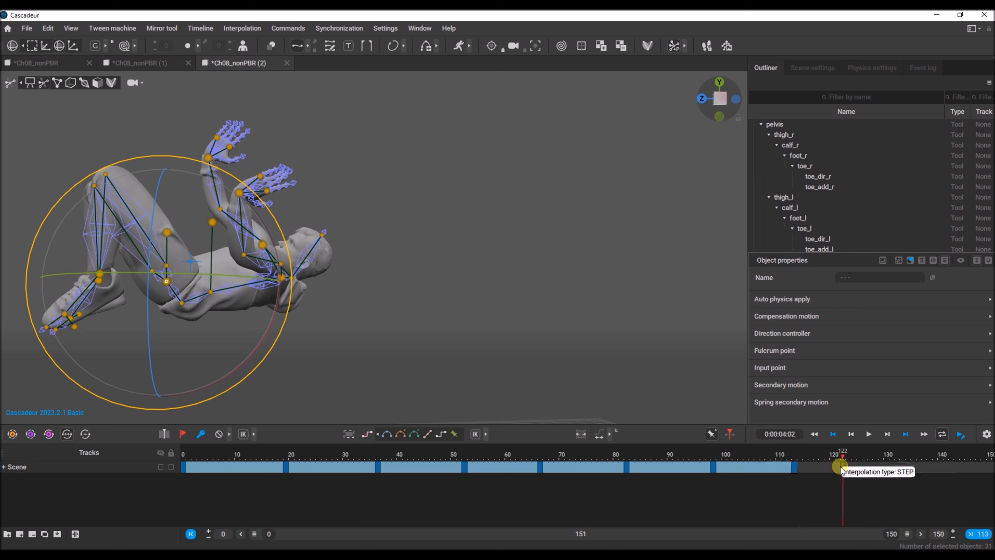
click(909, 470)
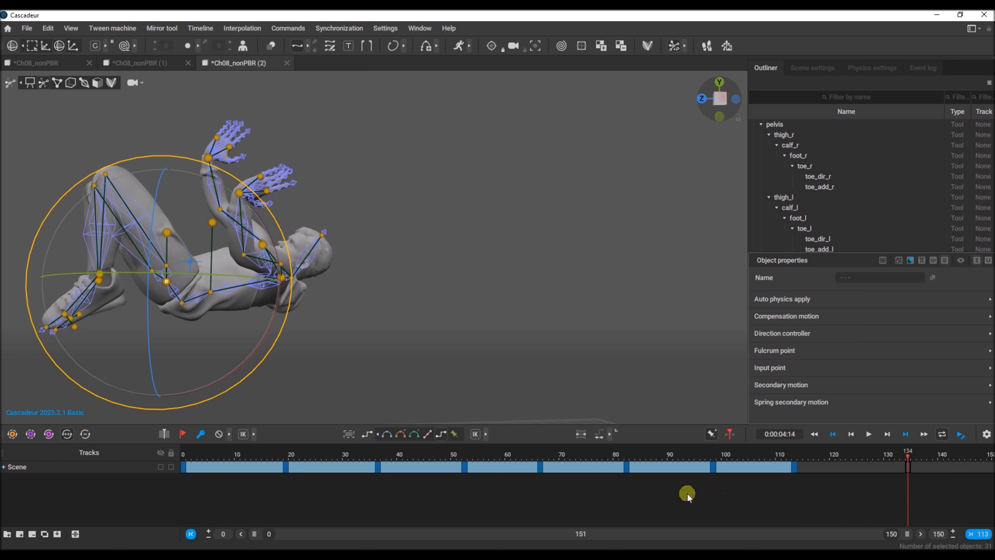
click(712, 467)
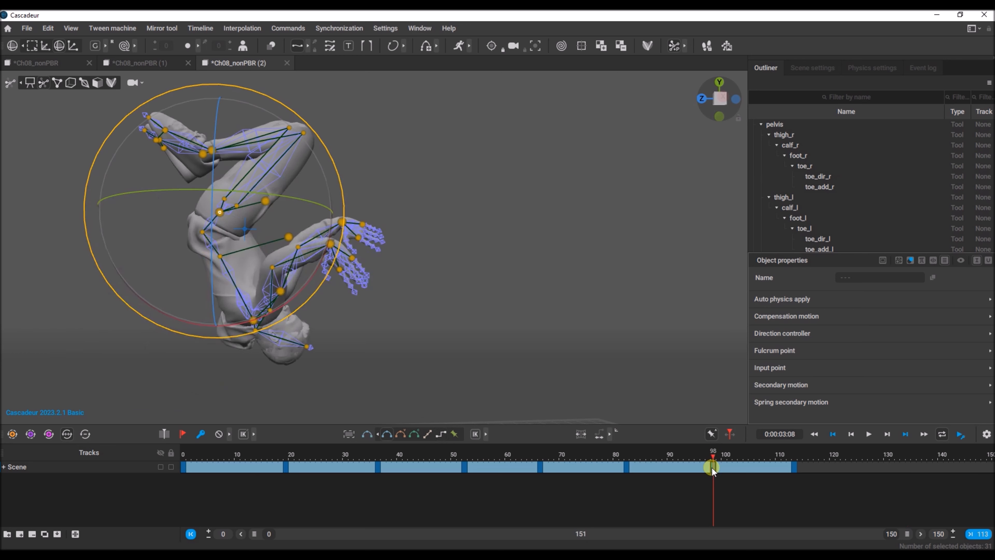
mouse_move(726, 469)
mouse_down()
mouse_move(869, 471)
mouse_move(766, 445)
mouse_move(713, 467)
mouse_up()
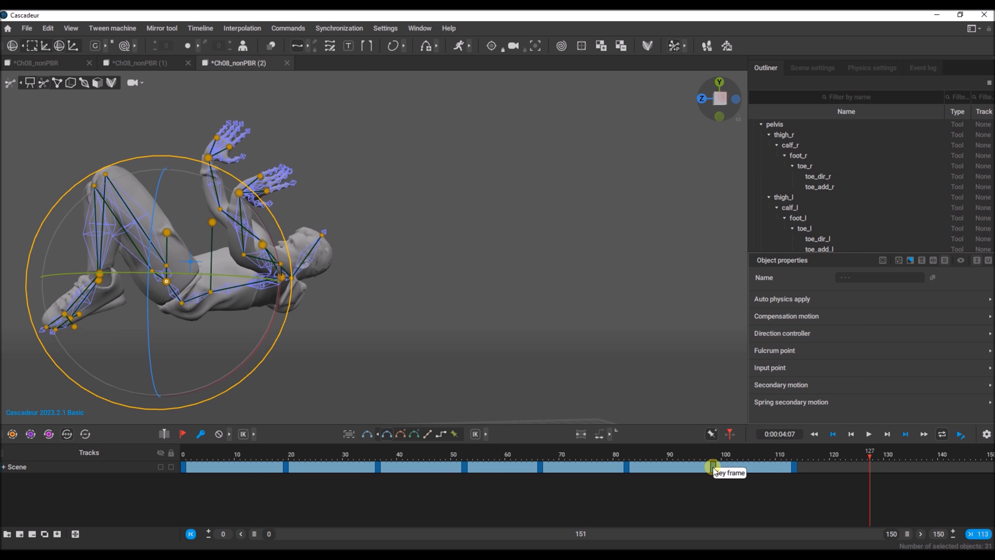
click(713, 467)
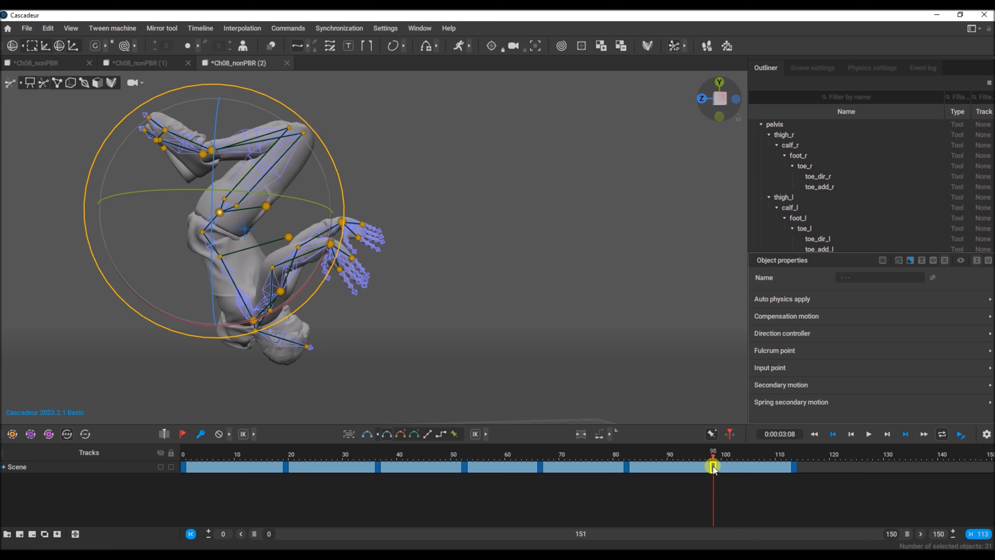
drag(714, 469, 865, 471)
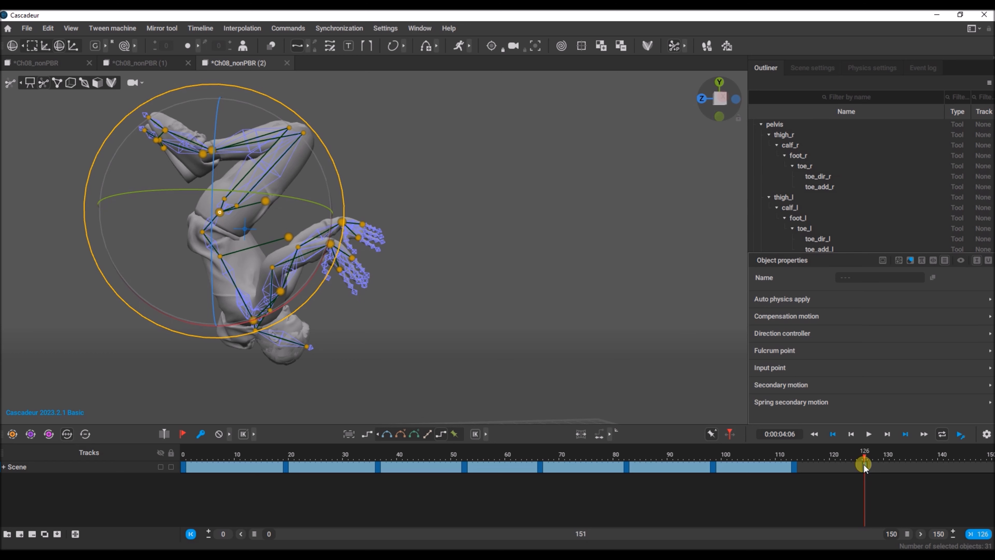
Clear the rig selection, copy the standing pose keyframe from frame 0, and paste it at frame 130.
key(Escape)
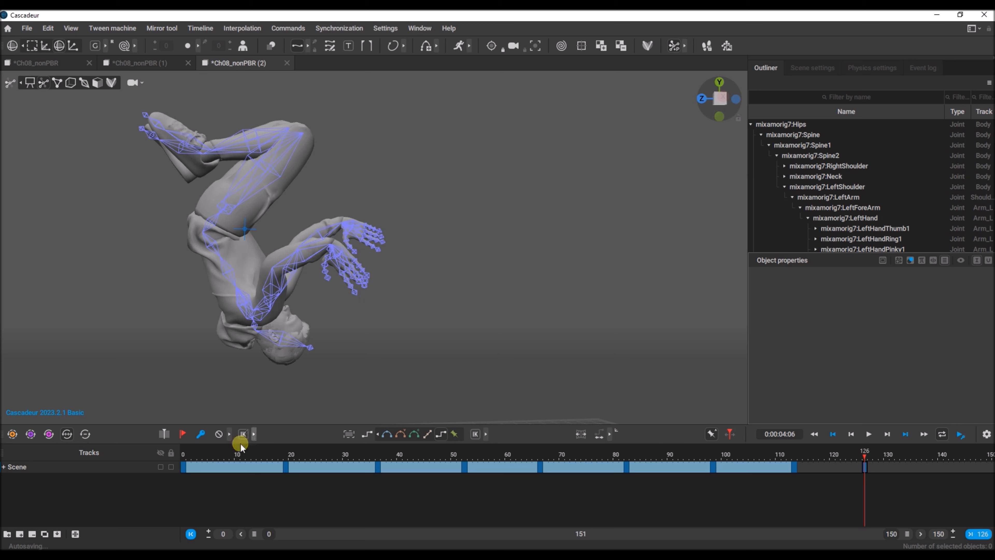
click(183, 466)
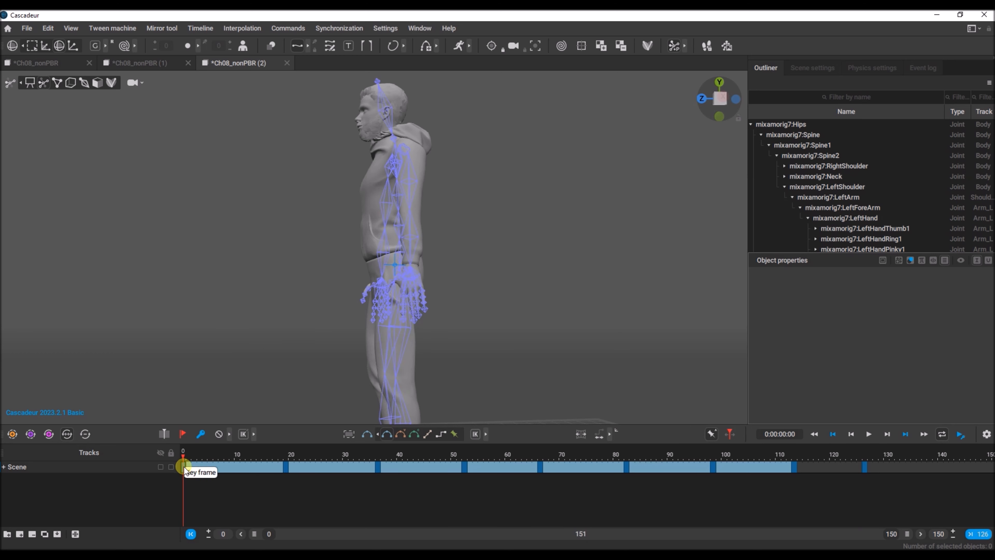
mouse_move(226, 478)
mouse_down()
mouse_move(668, 482)
mouse_move(885, 467)
mouse_up()
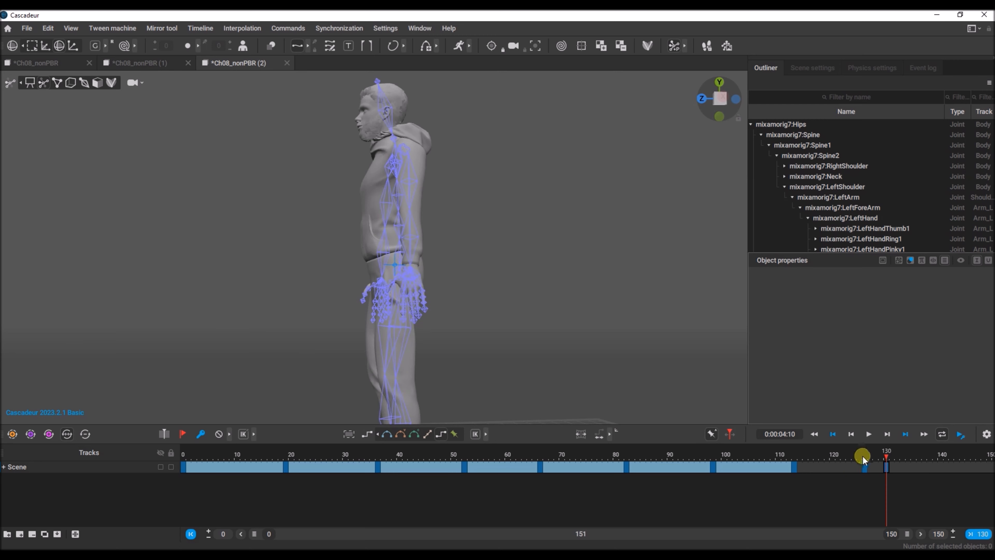
Delete the keyframe at frame 126, apply Bezier interpolation between frames 113 and 130, and scrub the interval to check.
click(863, 465)
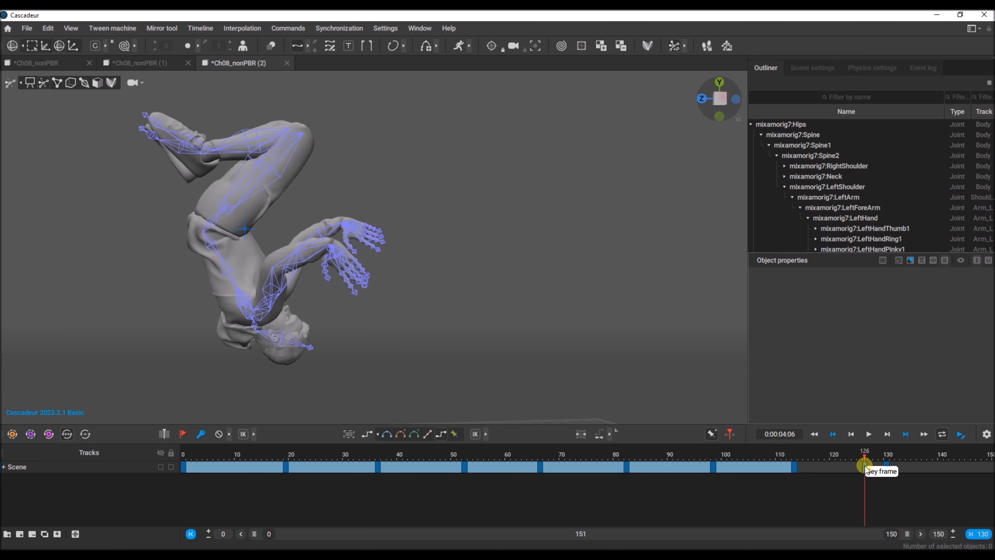
click(219, 434)
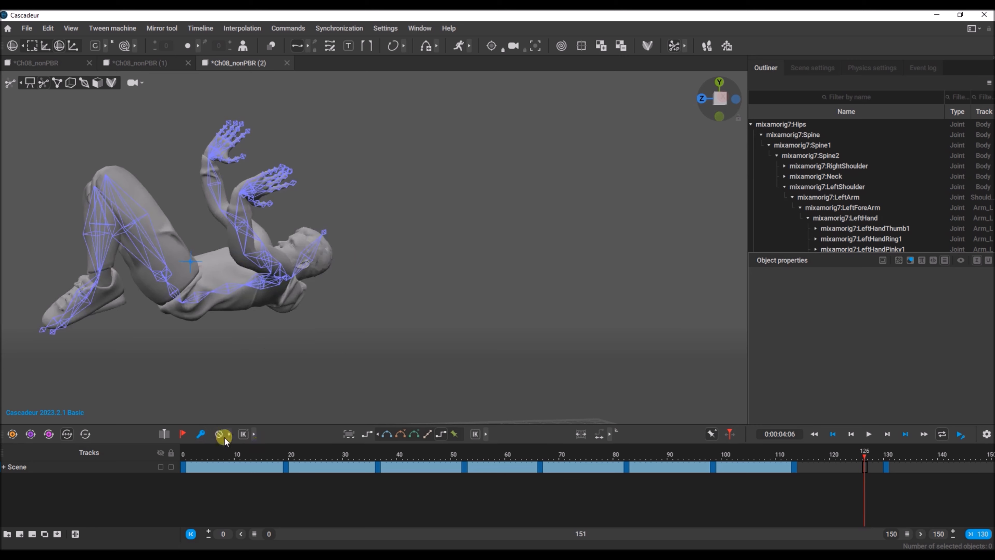
click(832, 467)
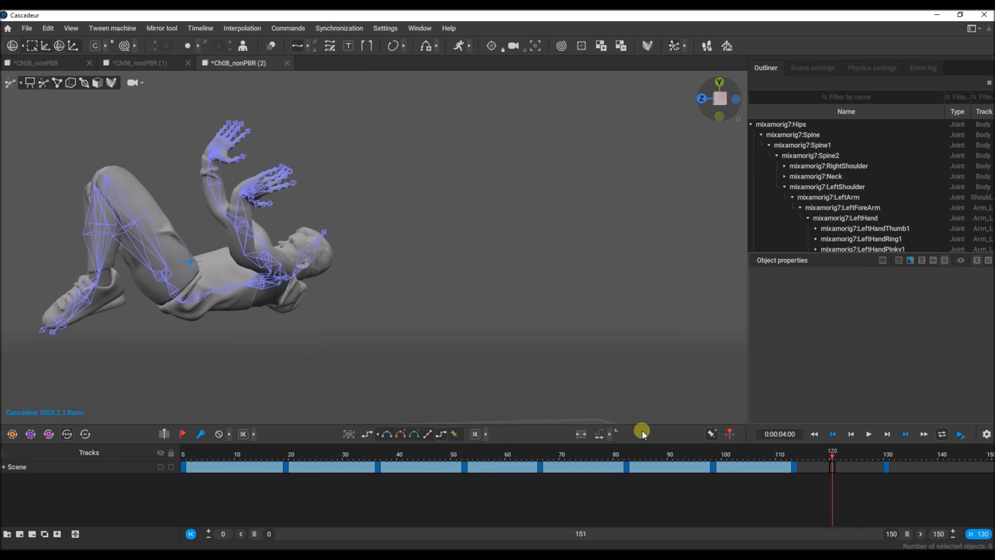
click(387, 434)
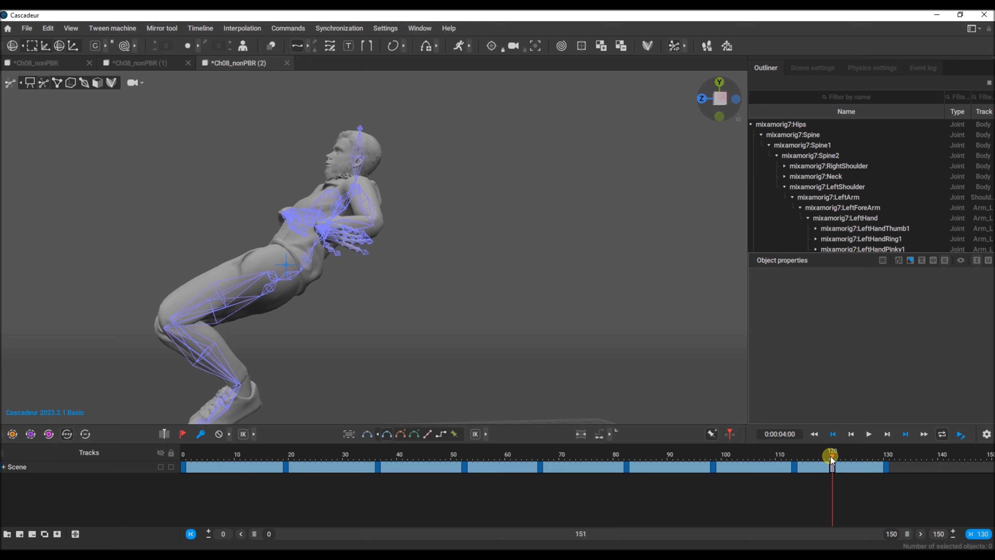
drag(828, 456, 877, 466)
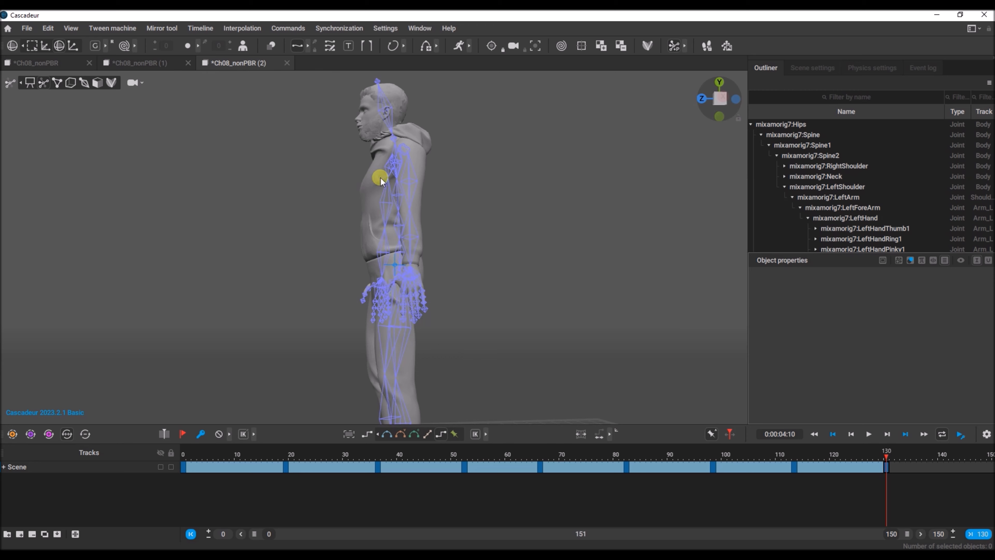
Move the character's center of mass forward along Z at frame 130 and play back the animation.
click(406, 268)
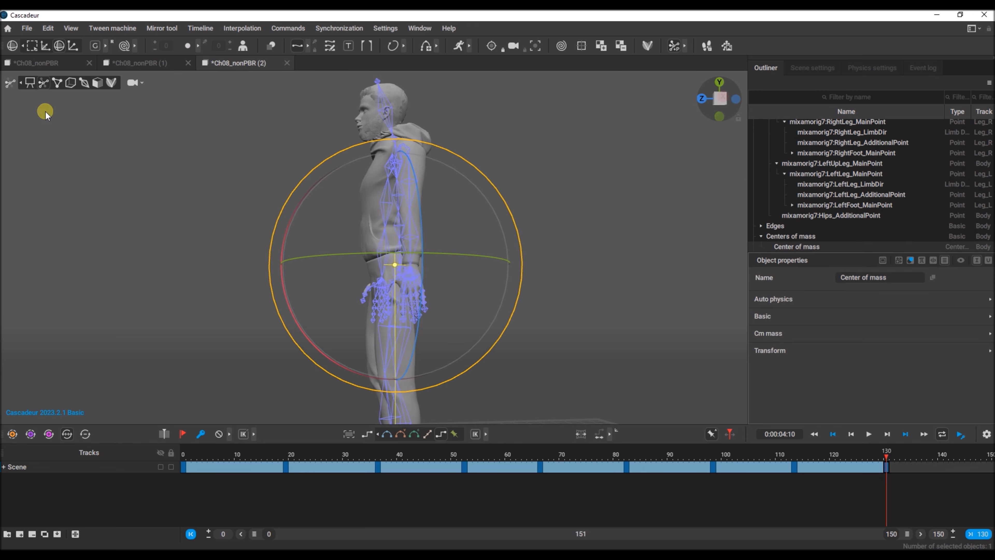
click(44, 82)
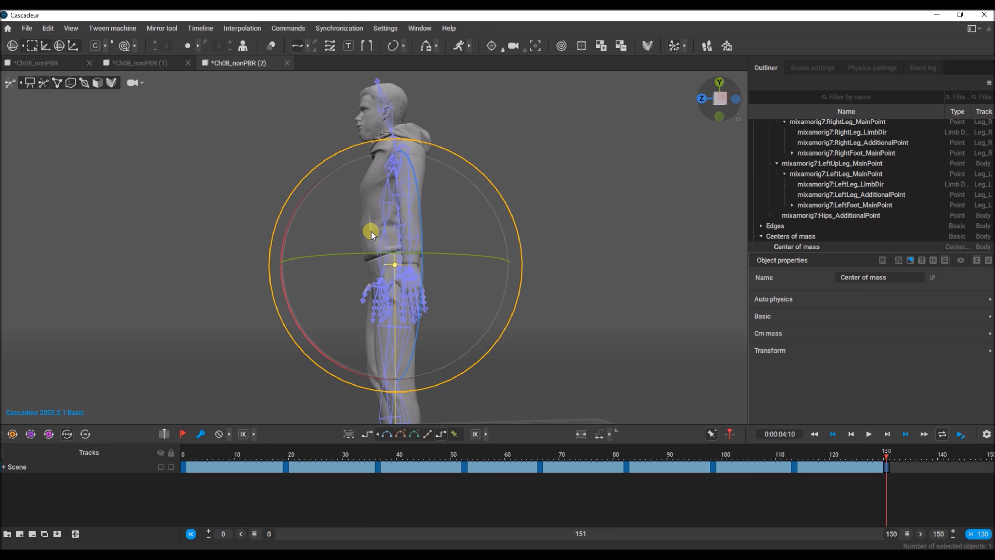
click(398, 228)
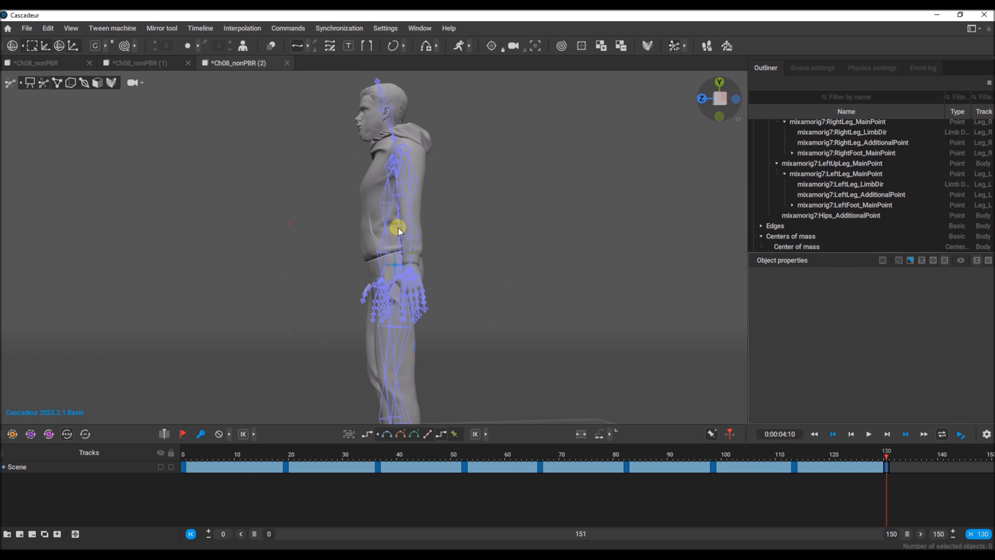
click(396, 269)
click(33, 82)
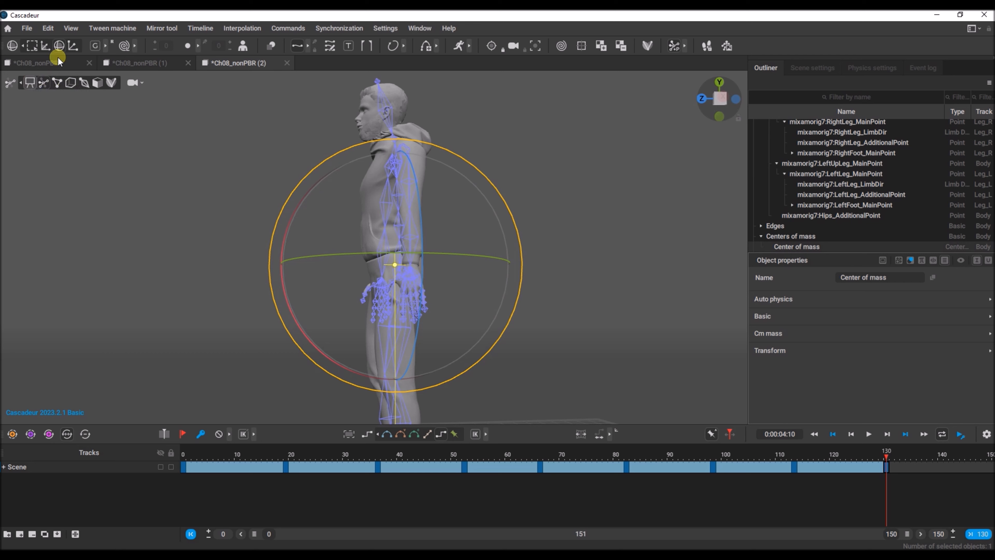
click(45, 46)
drag(323, 260, 34, 258)
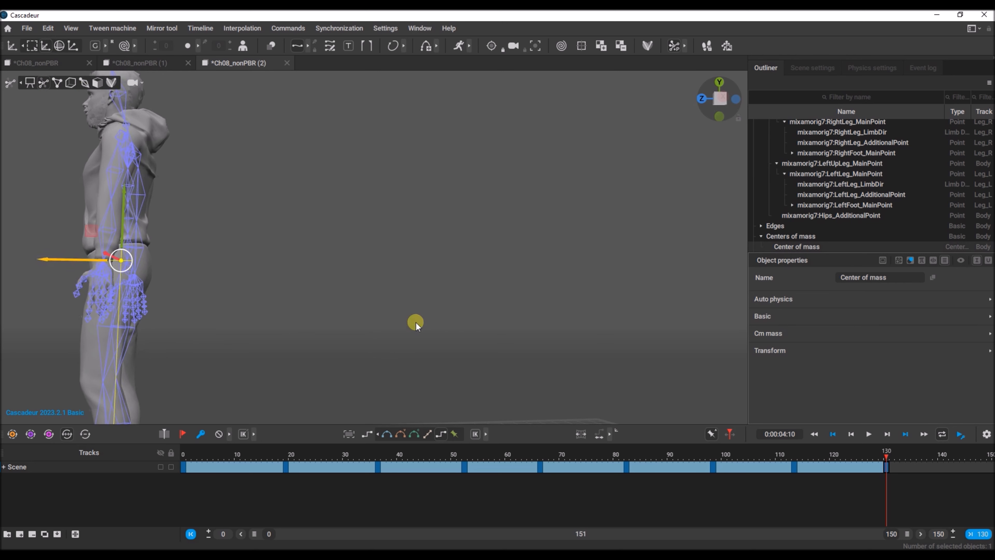
drag(886, 453, 864, 445)
click(867, 434)
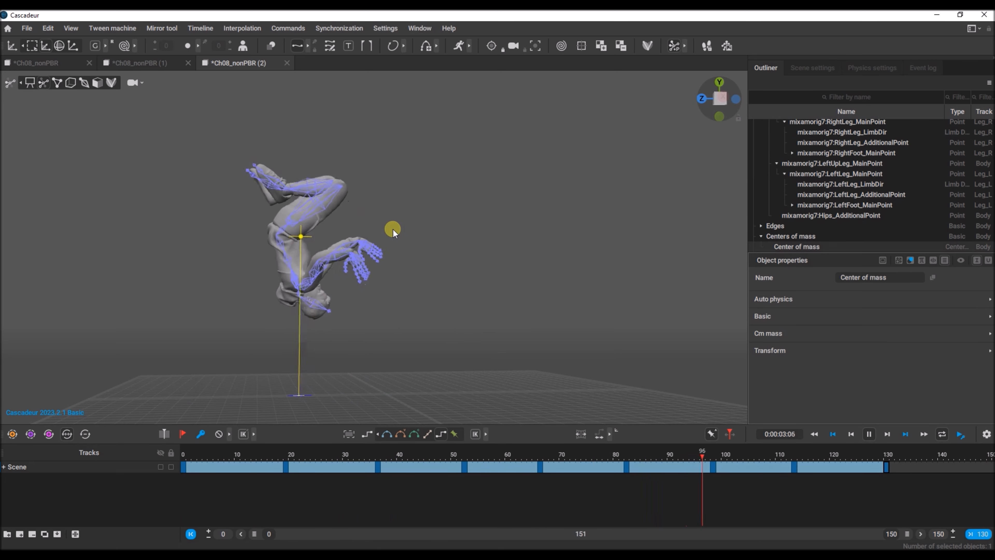
click(871, 433)
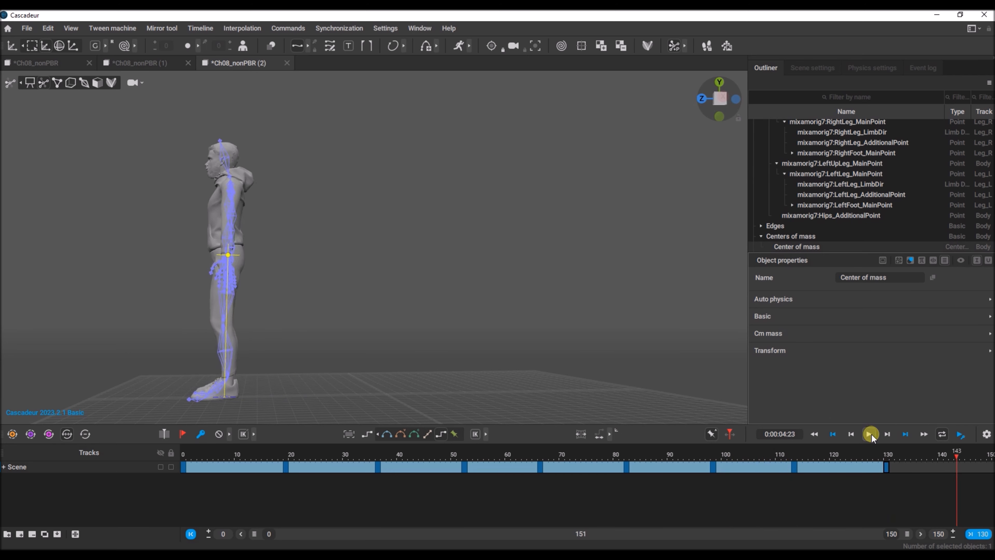
Shift the keyframes at frames 19, 36 and 52 to frames 14, 27 and 41 to speed up the jump.
click(286, 467)
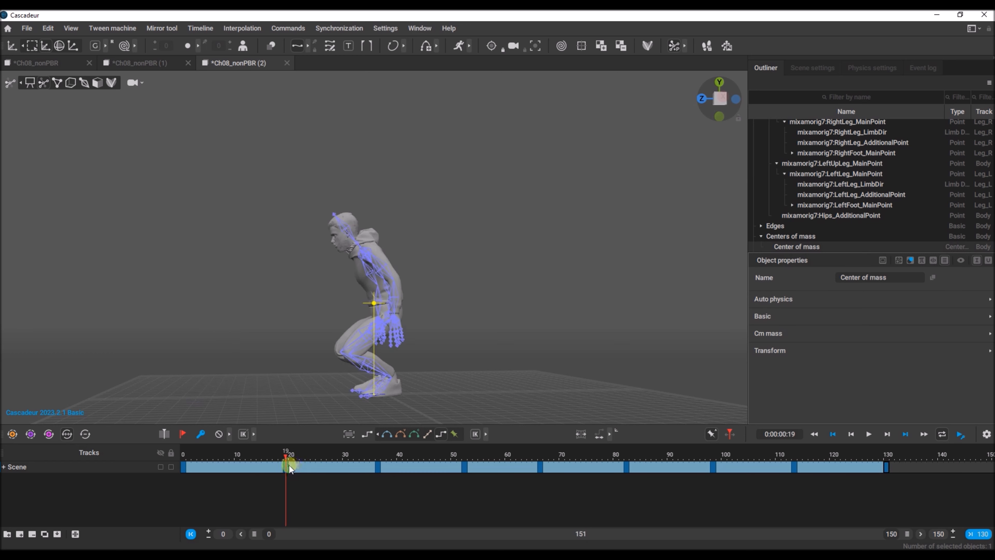
click(259, 467)
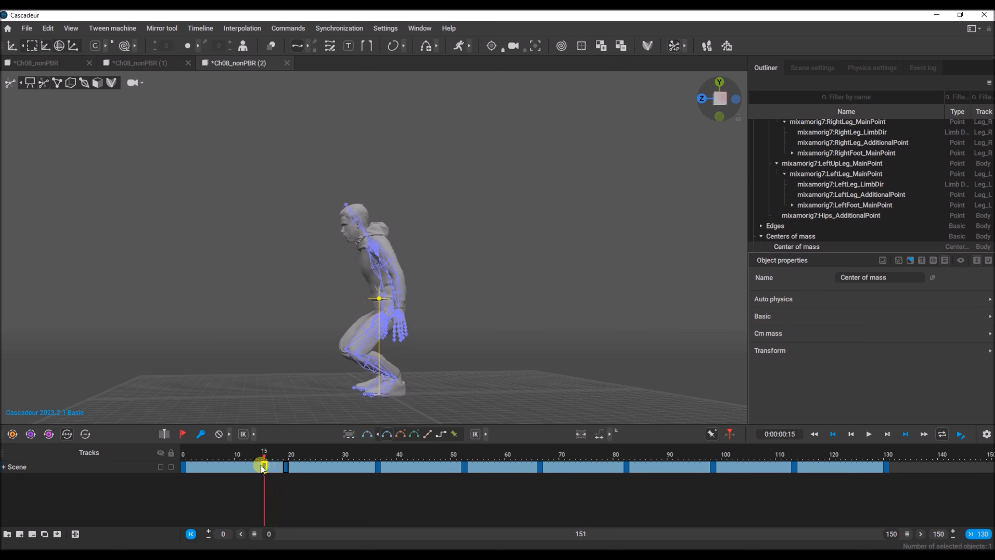
drag(263, 465, 263, 465)
click(377, 467)
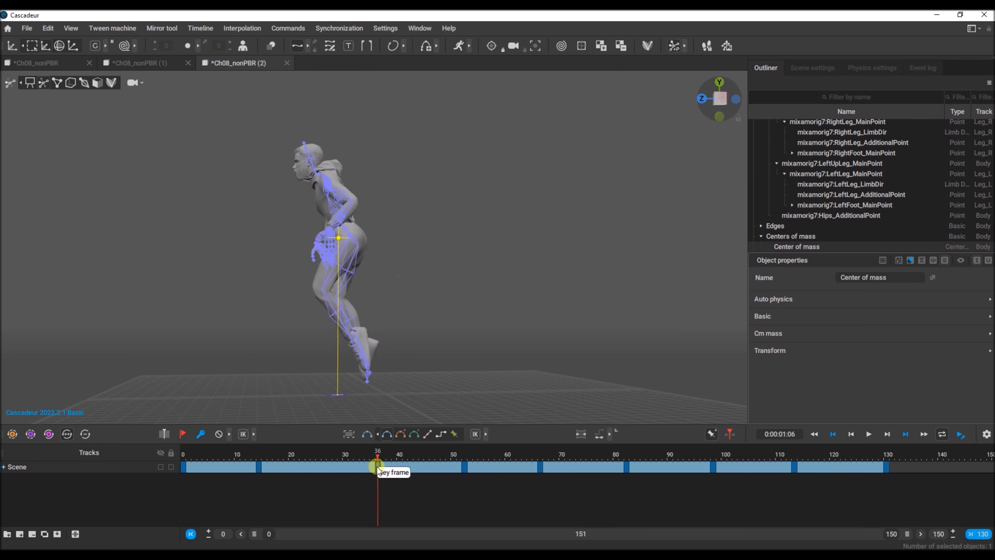
drag(376, 469, 330, 466)
click(465, 465)
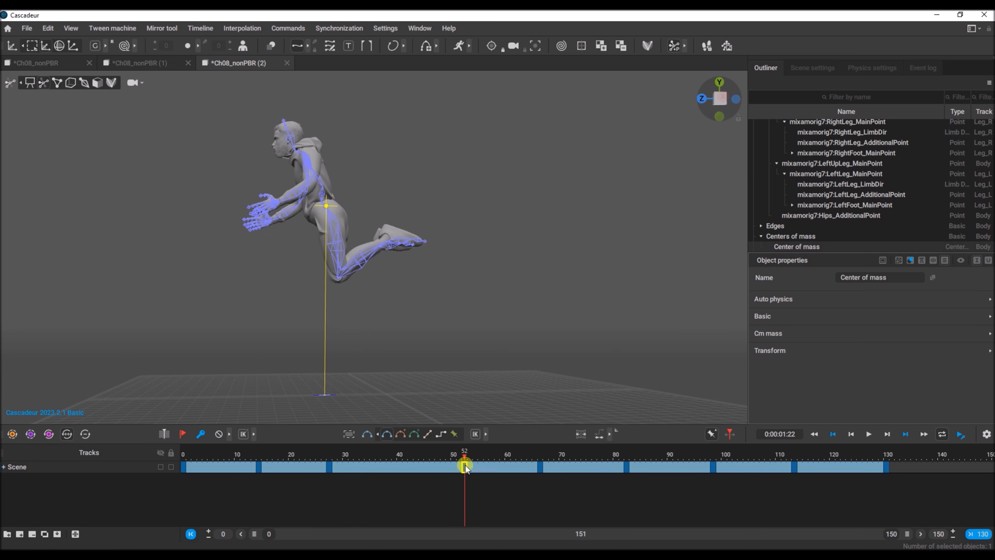
drag(466, 466, 402, 468)
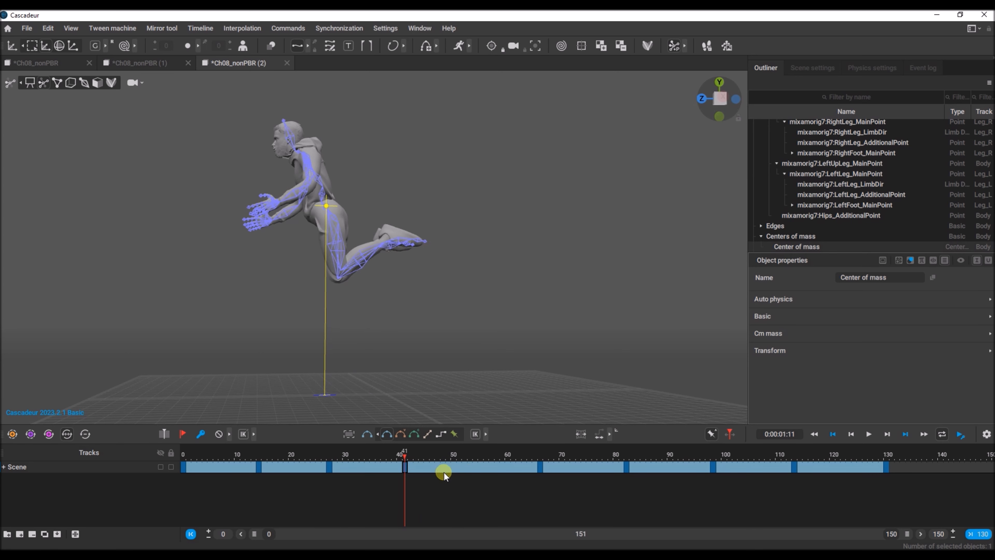
Move the remaining keyframes to frames 53, 66, 80, 93 and 104, and play back the retimed animation.
drag(538, 469, 795, 468)
click(886, 467)
middle_drag(886, 467, 746, 467)
click(868, 434)
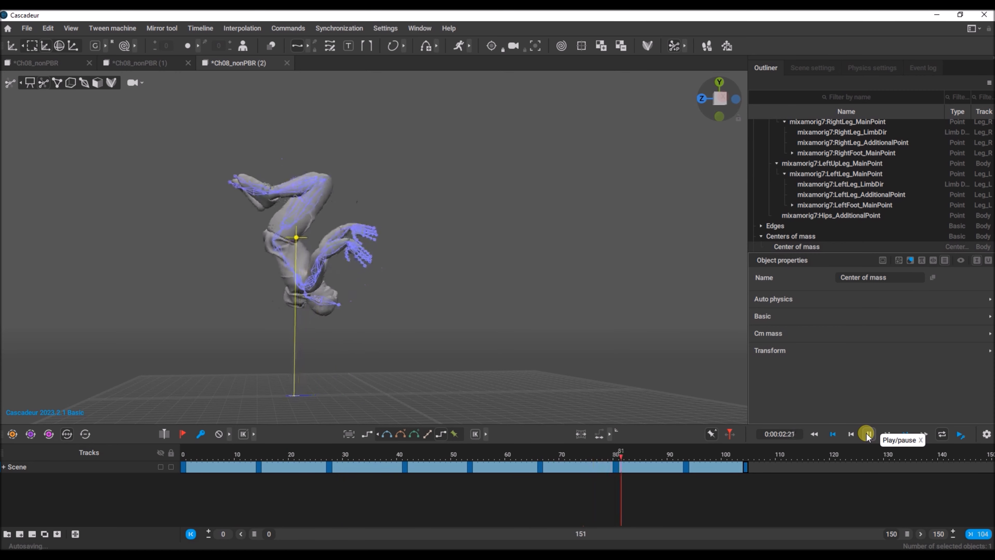
click(867, 434)
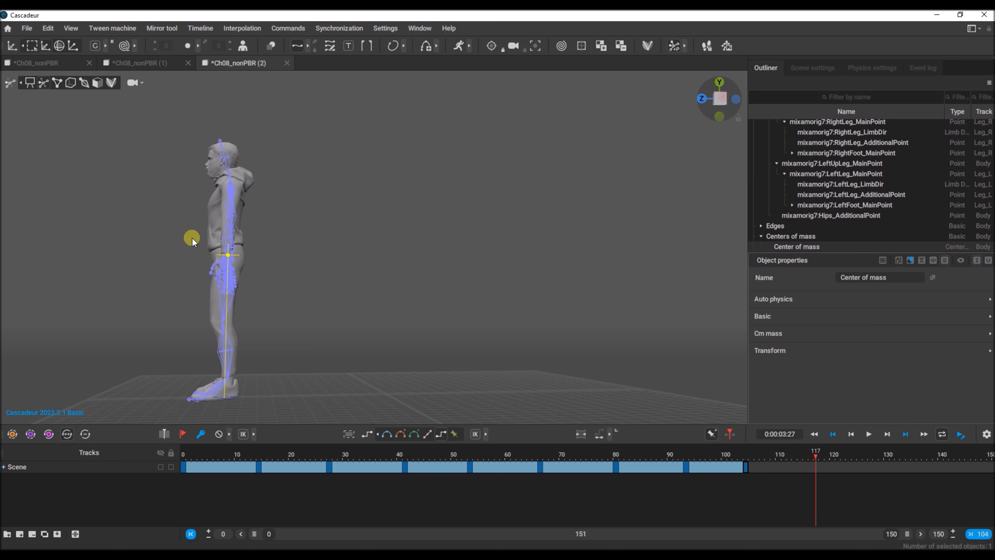
Set up an FBX export of the whole scene over Summersault.fbx in the Animations folder, and cancel without saving.
click(25, 29)
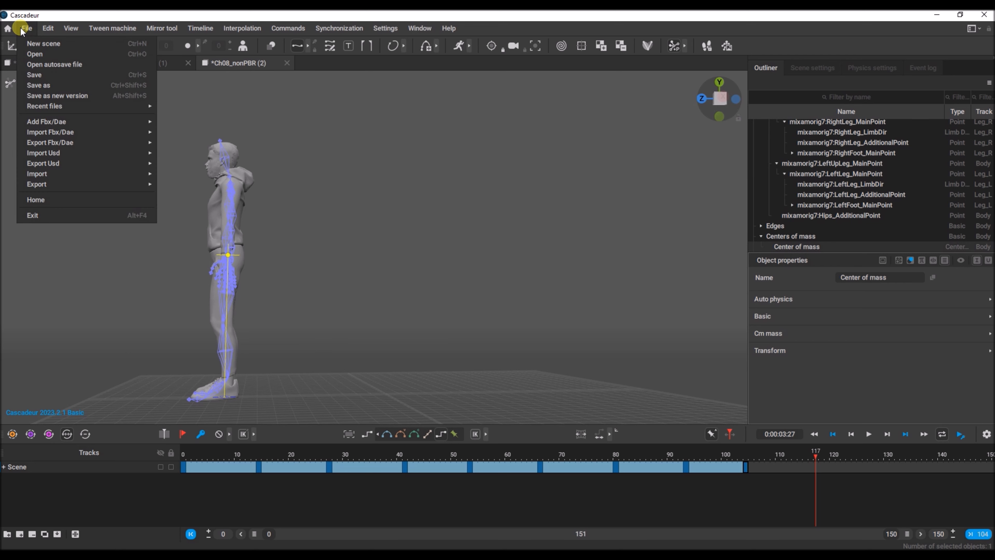
click(17, 119)
click(23, 29)
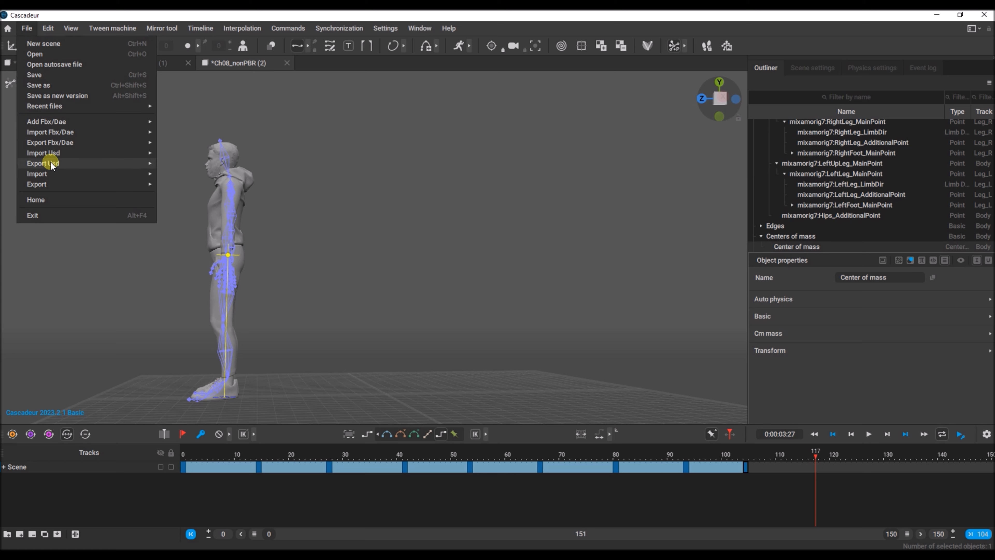
mouse_move(51, 146)
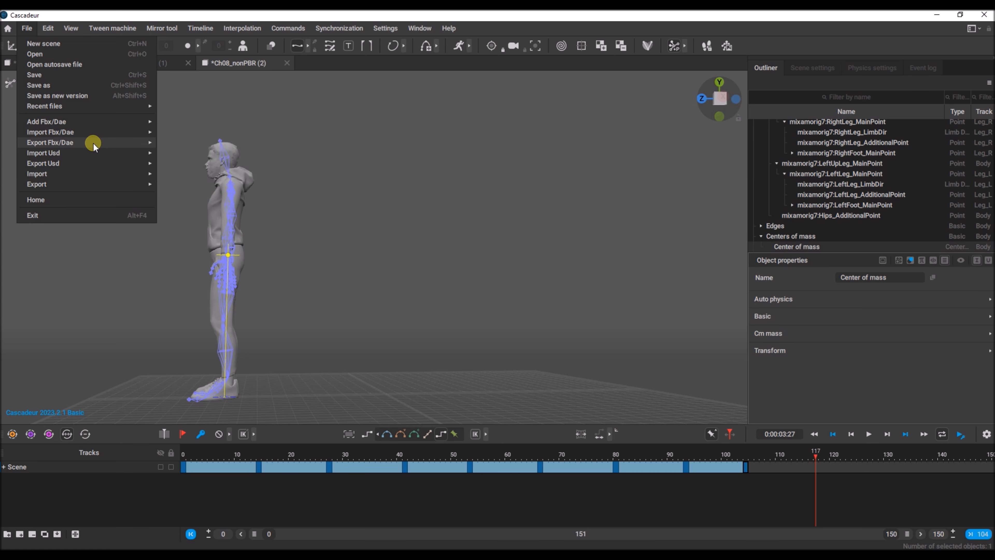
mouse_move(93, 143)
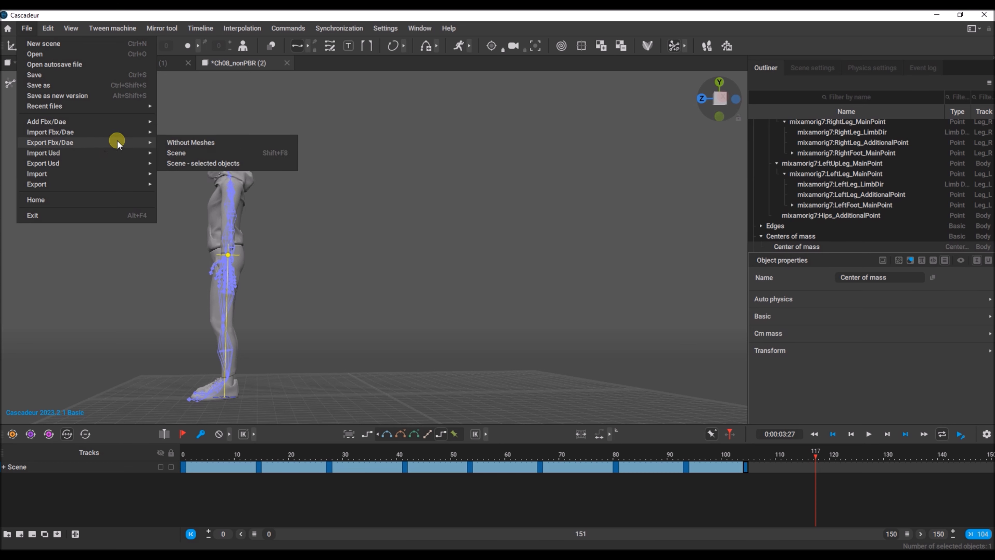
click(194, 157)
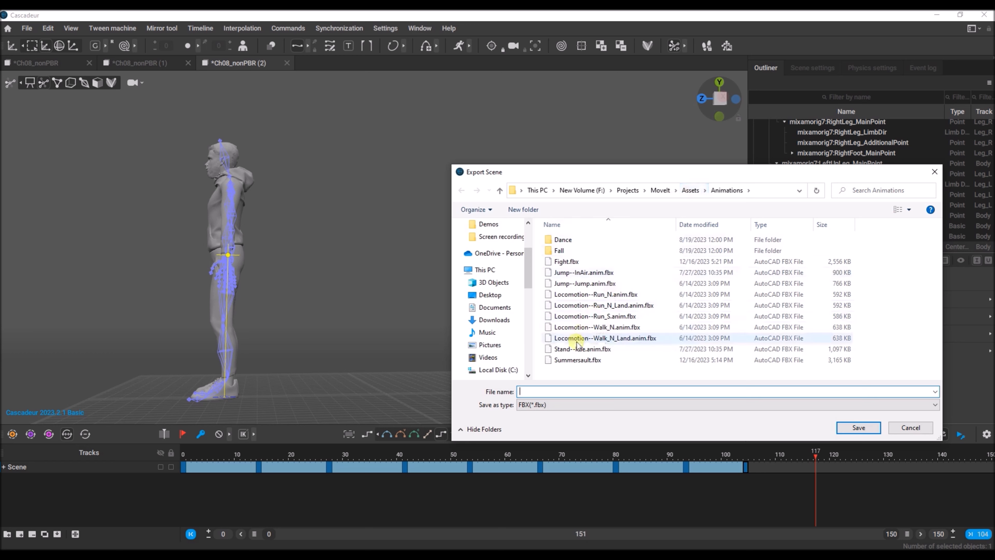
click(568, 359)
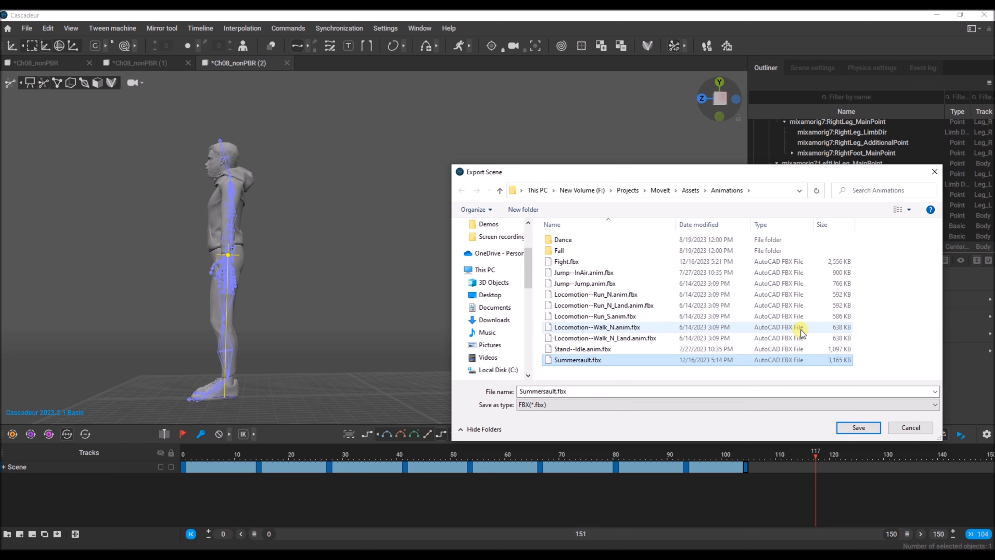
key(Escape)
Create a new scene and import the Ch08_nonPBR.fbx model from the Demos folder.
click(25, 28)
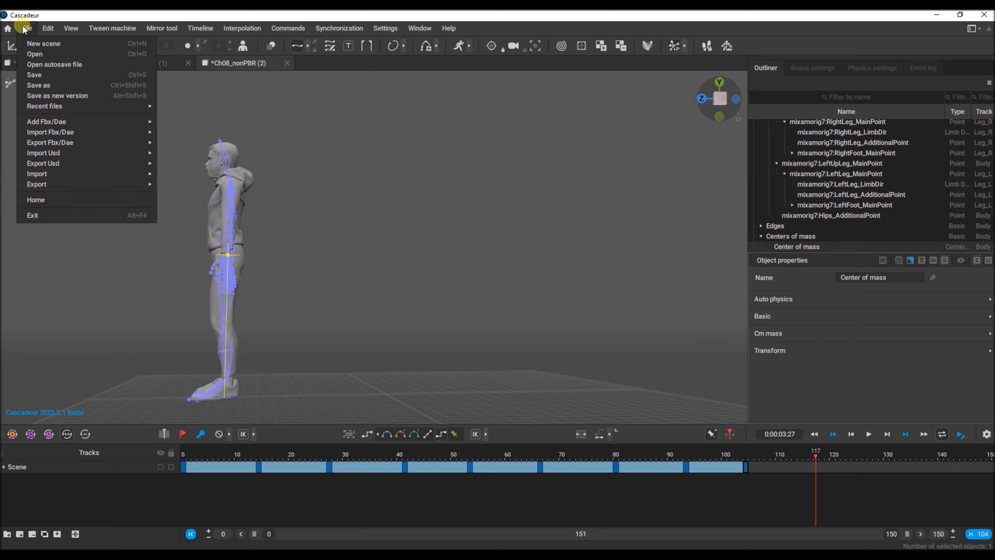
click(25, 28)
click(28, 29)
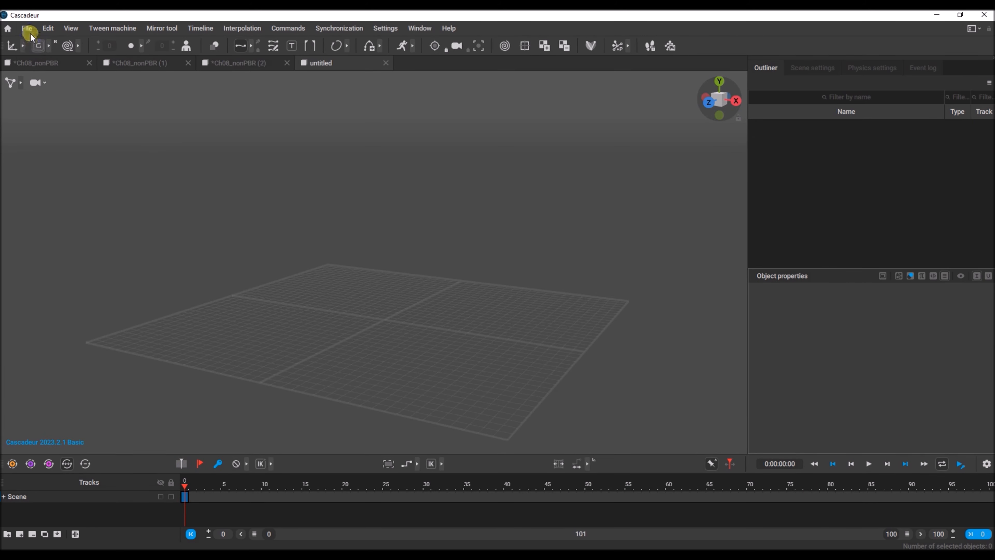
click(29, 31)
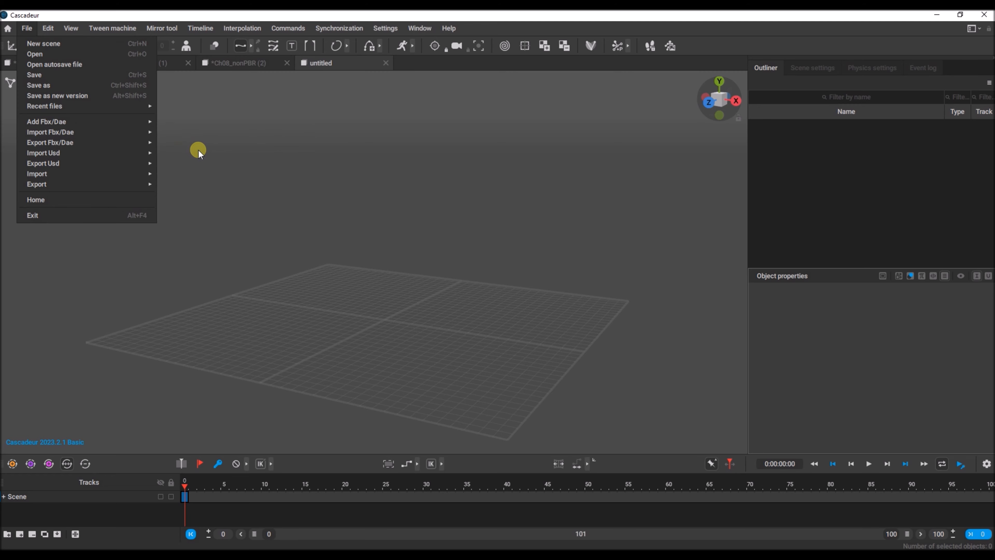
mouse_move(146, 133)
click(185, 163)
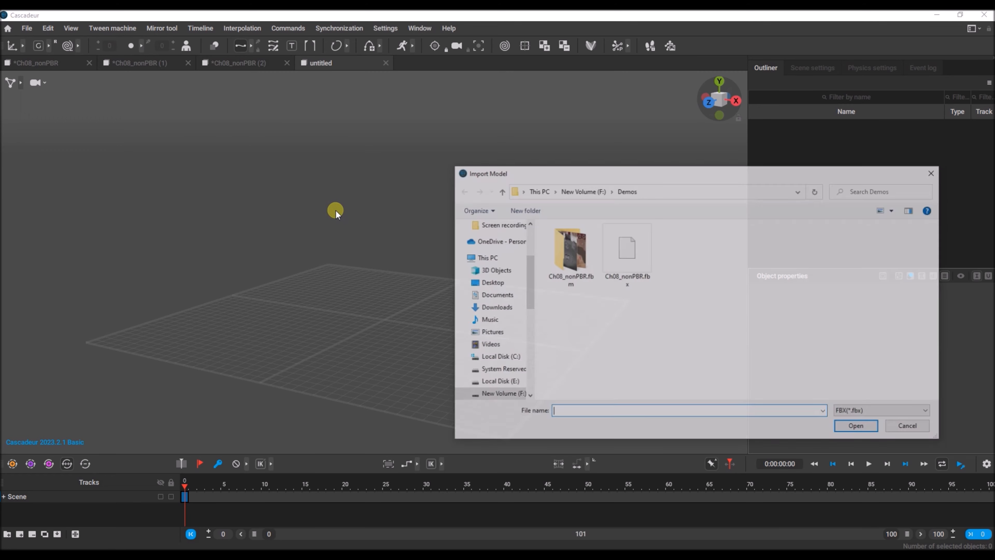
double_click(625, 252)
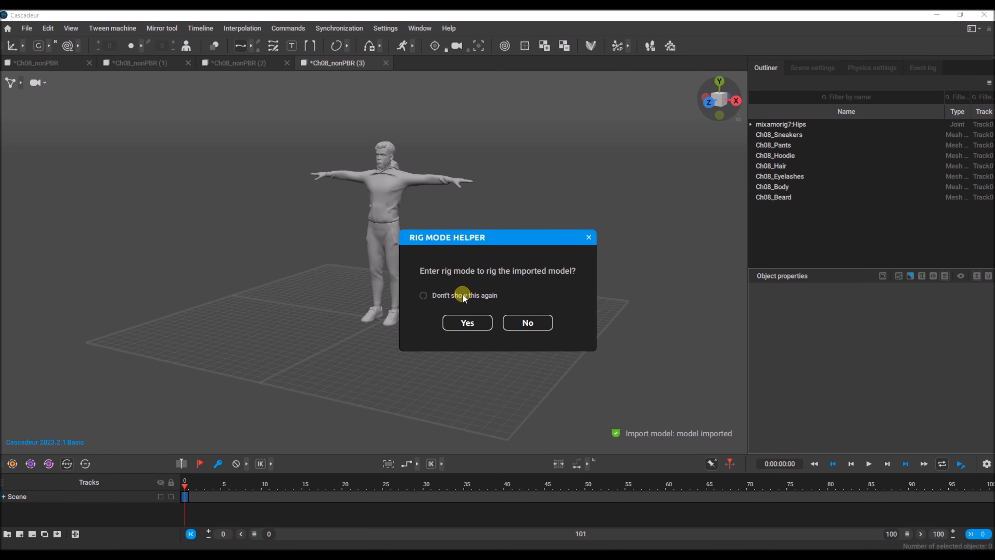
Enter rig mode for the imported model, add rig elements with the Quick Rigging Tool, and generate the rig.
click(462, 322)
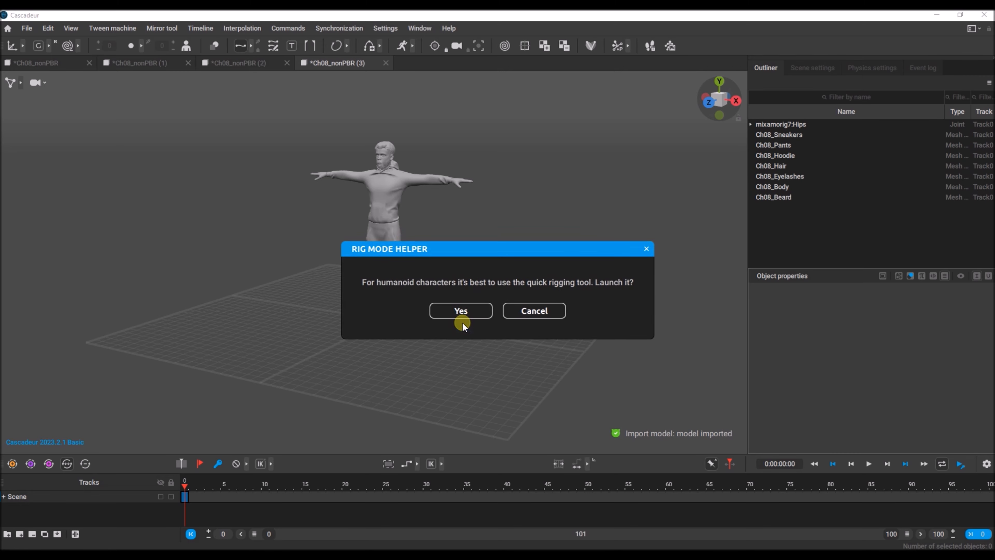
click(460, 312)
click(460, 311)
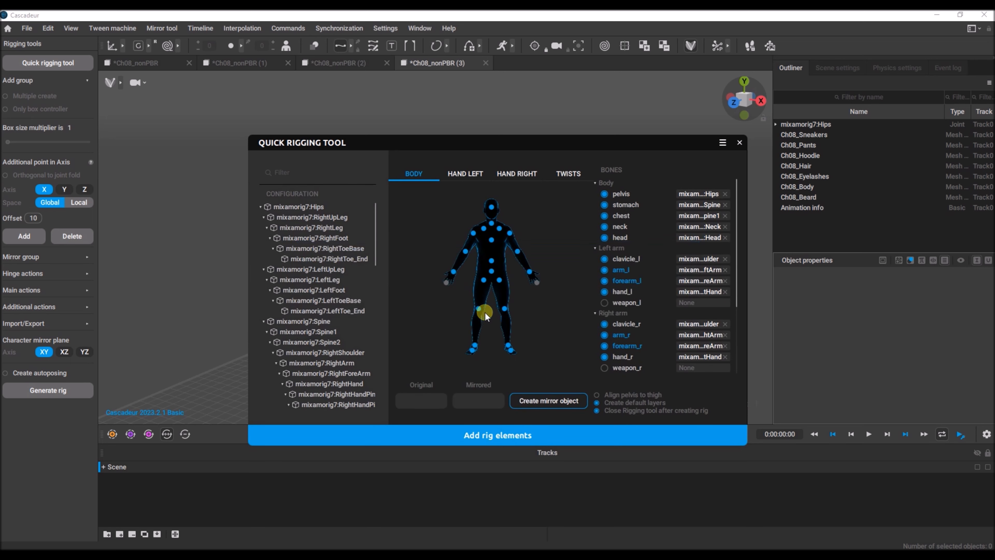
click(486, 437)
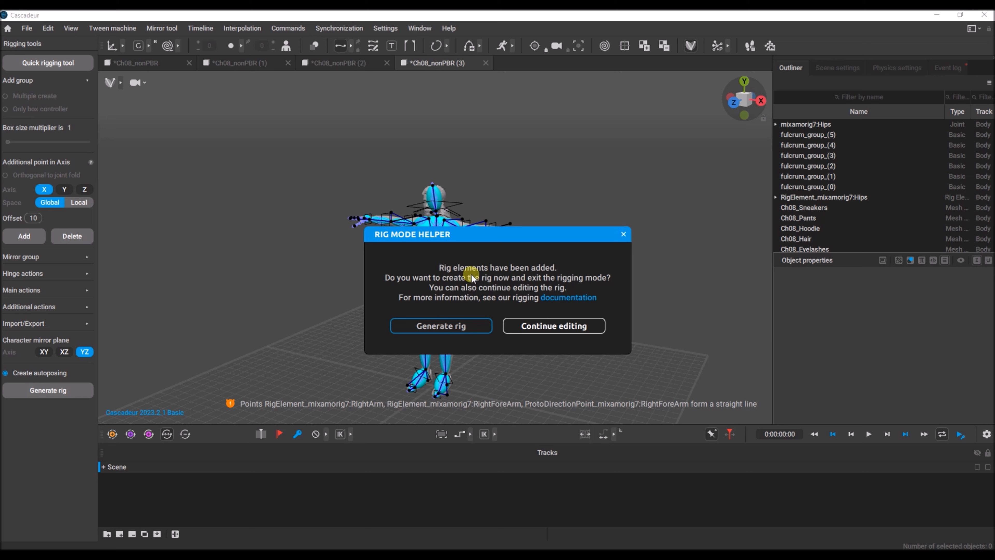
click(459, 323)
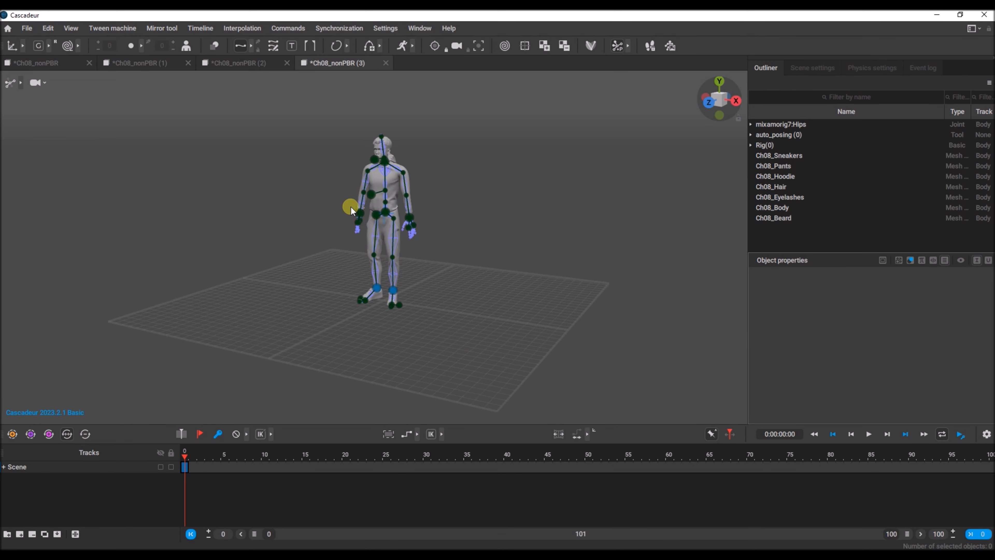
alt+right_drag(280, 175, 300, 310)
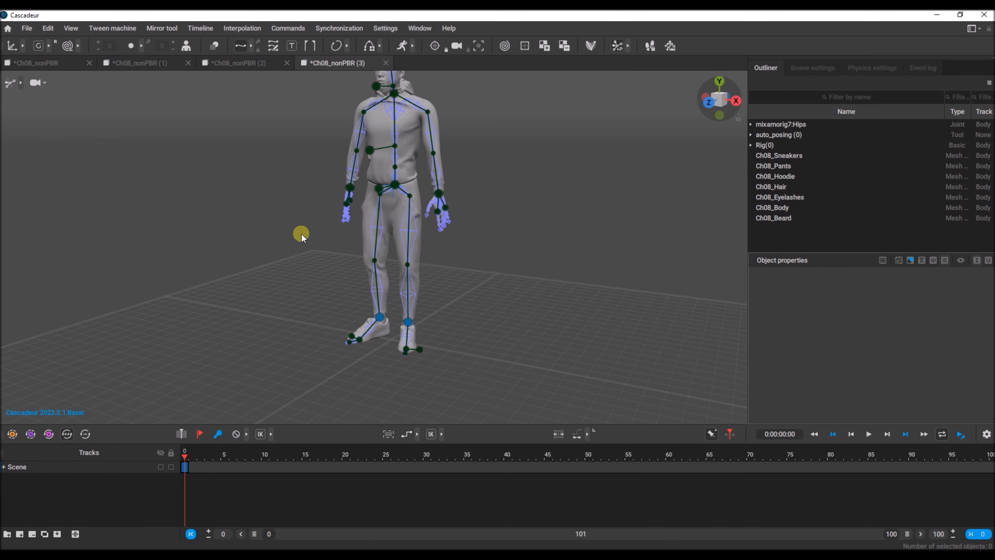
Try to move the character's left leg forward from the standing pose using the left foot controller.
alt+middle_drag(314, 186, 290, 245)
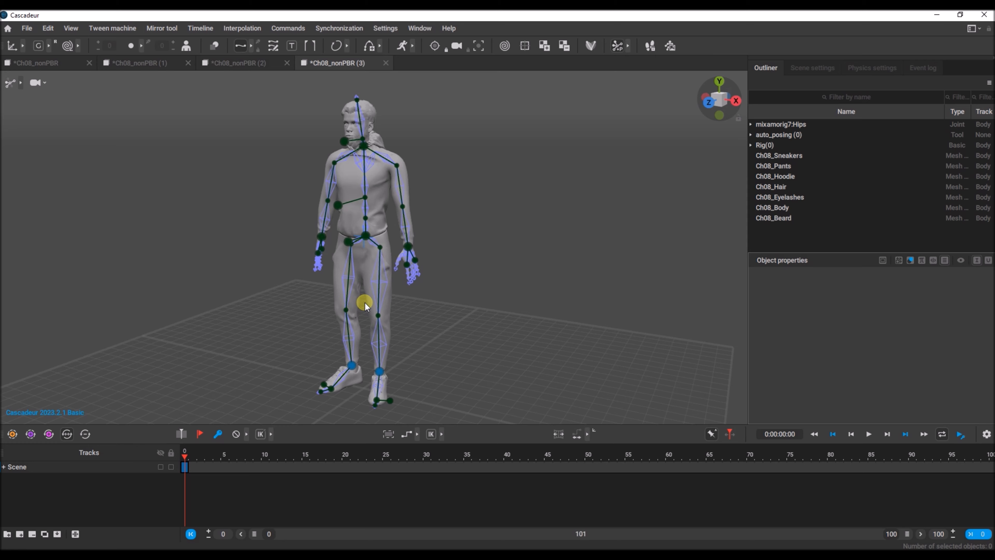
click(378, 318)
alt+drag(258, 320, 187, 355)
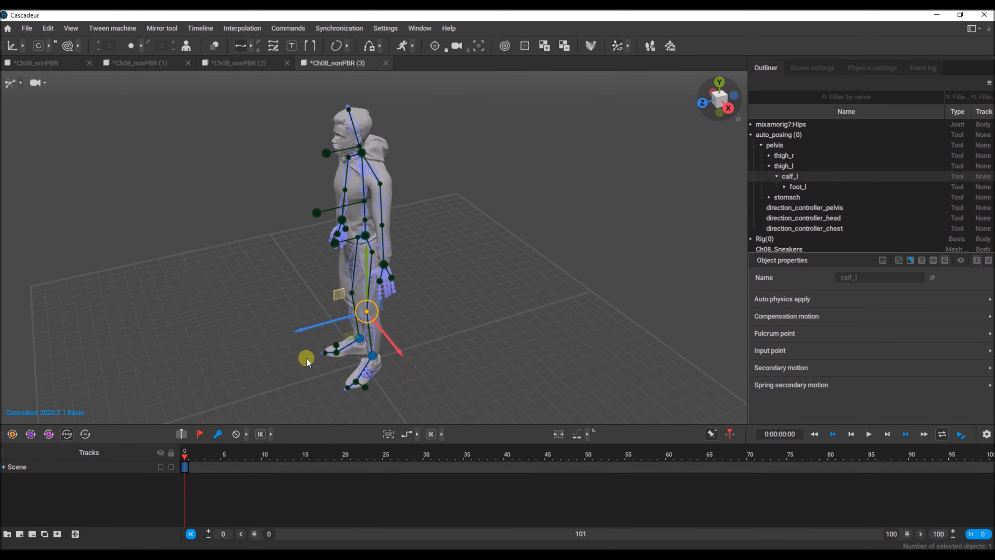
drag(297, 332, 301, 356)
click(354, 372)
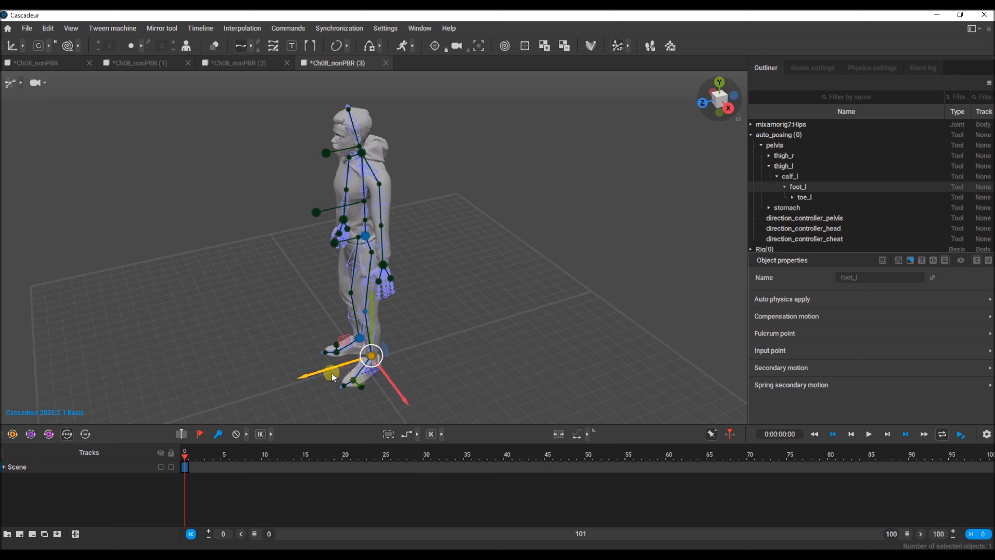
drag(309, 373, 338, 346)
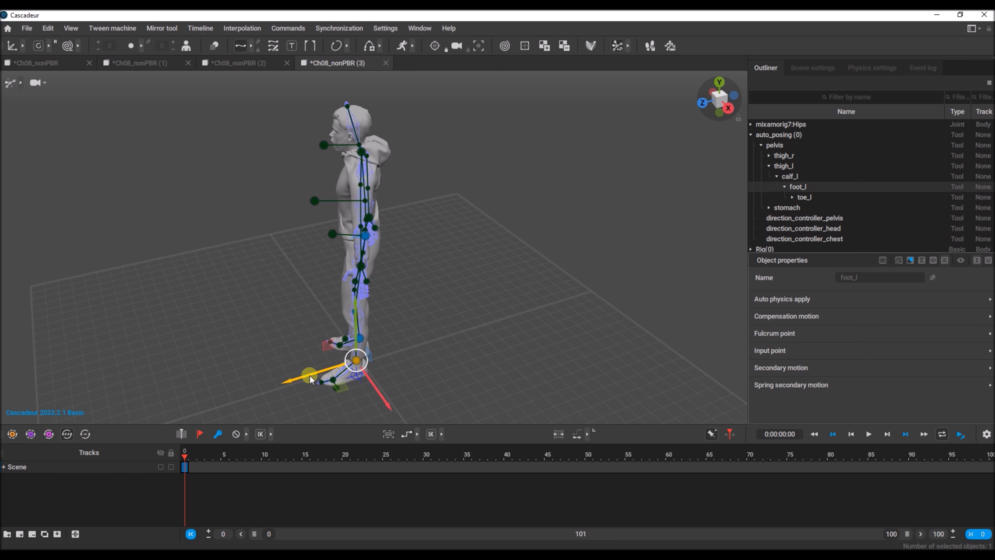
click(328, 380)
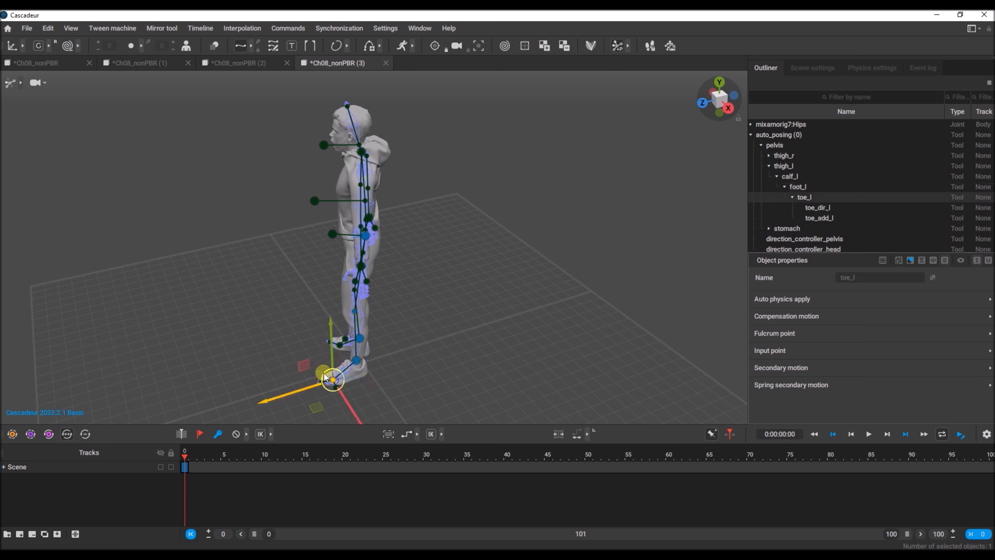
click(355, 361)
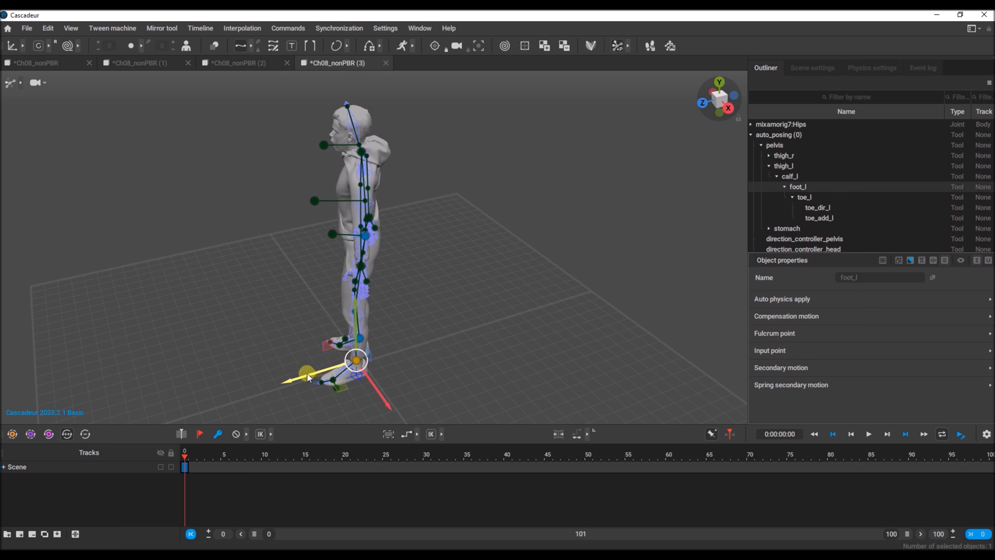
drag(307, 373, 247, 371)
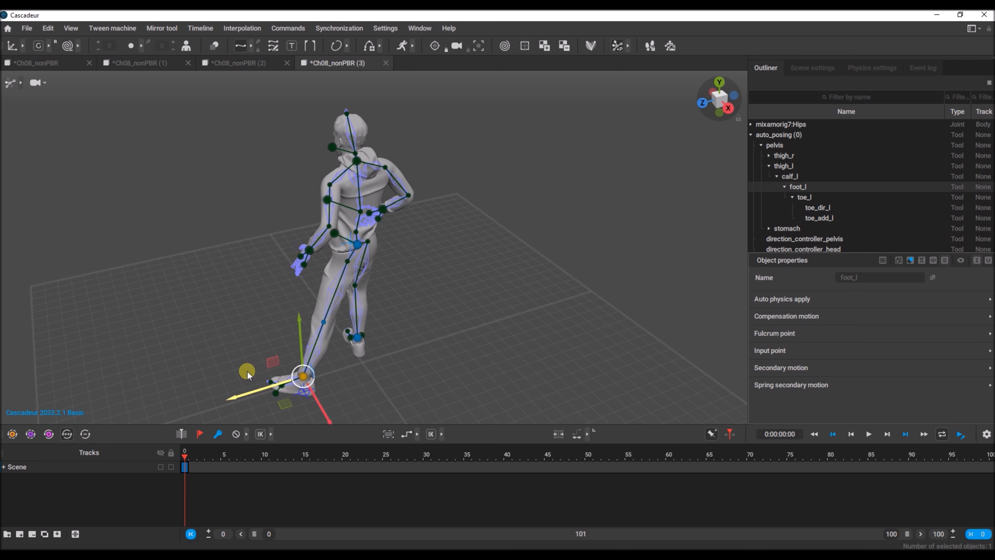
Undo the left foot moves to restore the original standing pose.
key(ctrl+z)
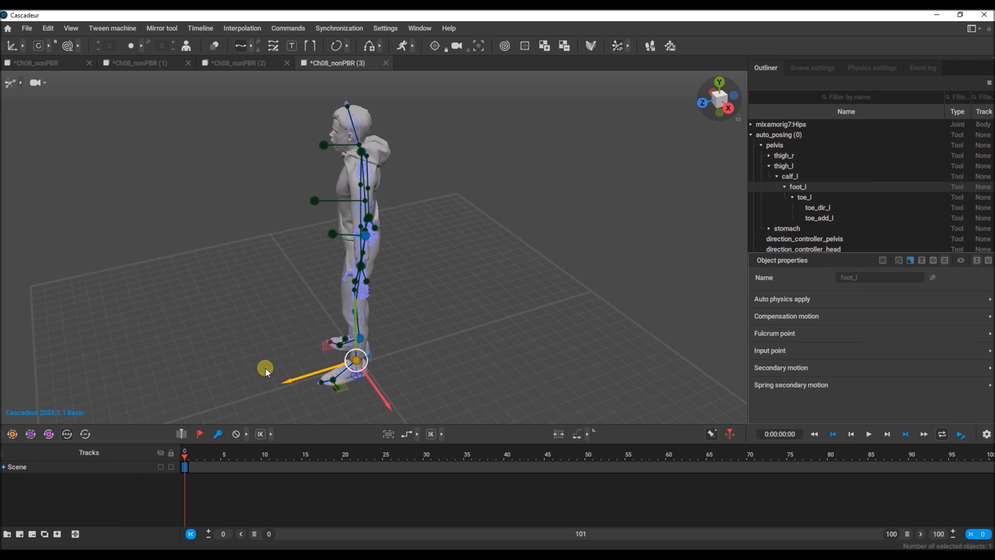
key(ctrl+z)
key(ctrl+z)
key(ctrl+z)
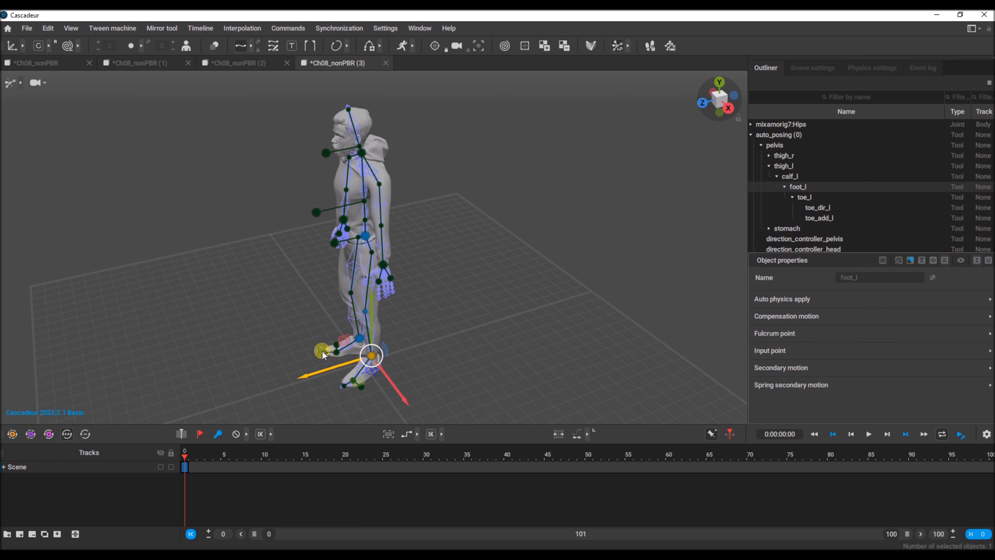
Fix the right ankle controller in place, test it by moving the left foot far forward, and undo that move.
click(357, 339)
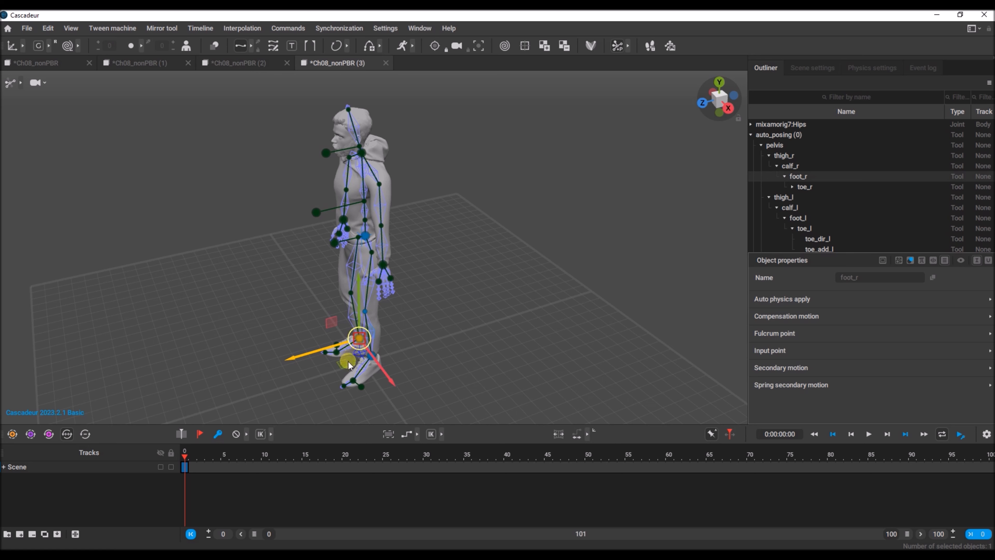
click(370, 359)
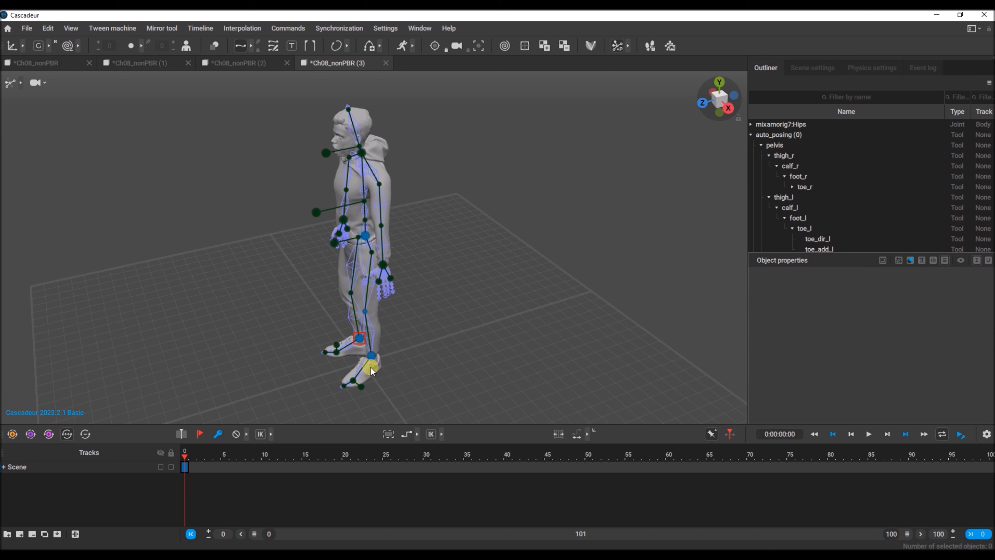
drag(371, 359, 218, 347)
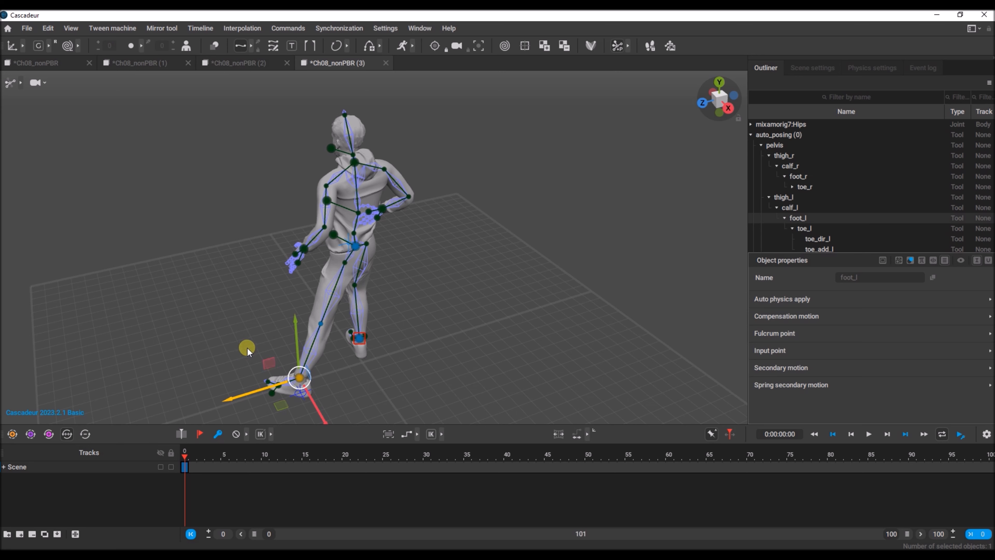
key(ctrl+z)
Fix all the right foot's controllers in place, including the toe points, and clear the selection.
click(335, 351)
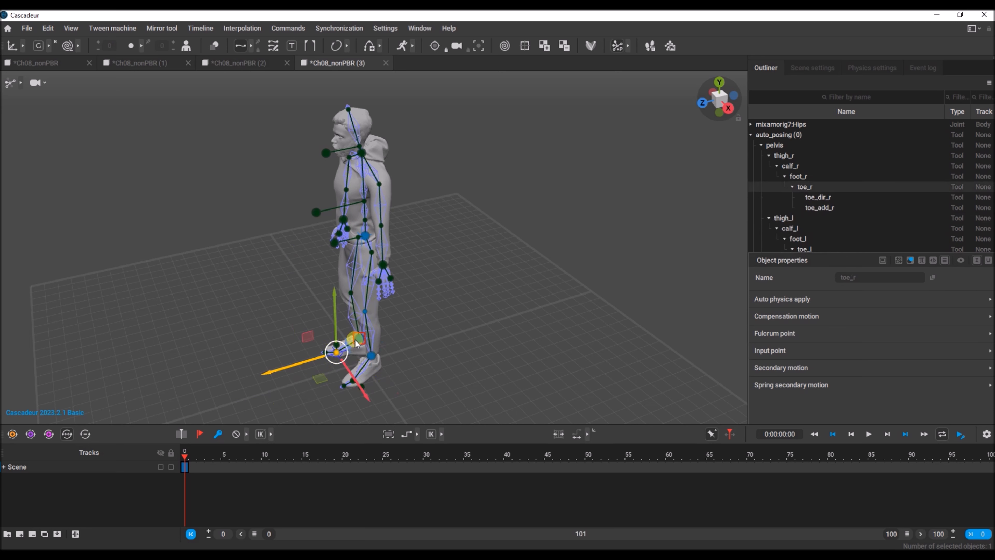
double_click(358, 338)
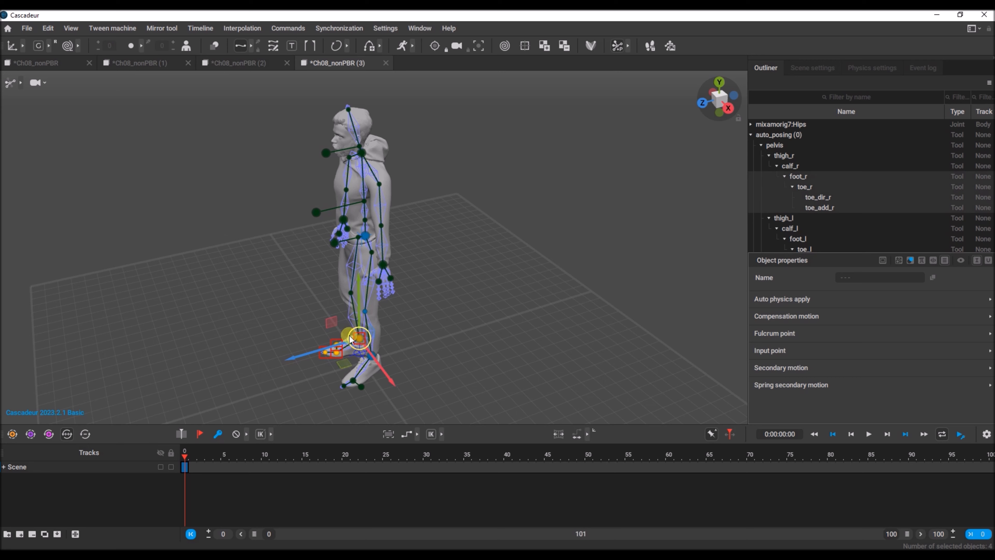
click(402, 347)
Pose the left foot forward and raised in a high step, and add a keyframe at frame 19.
click(373, 355)
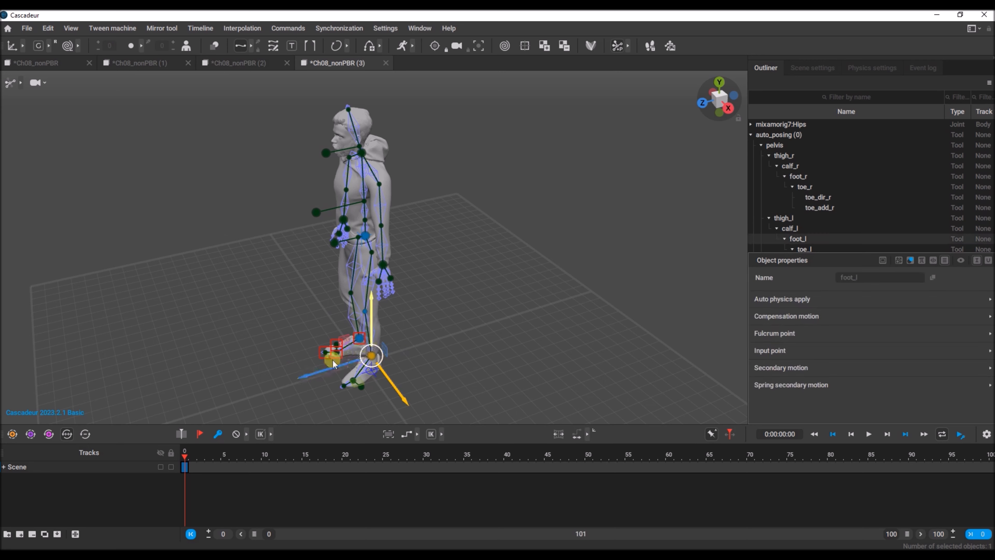
drag(322, 370, 283, 379)
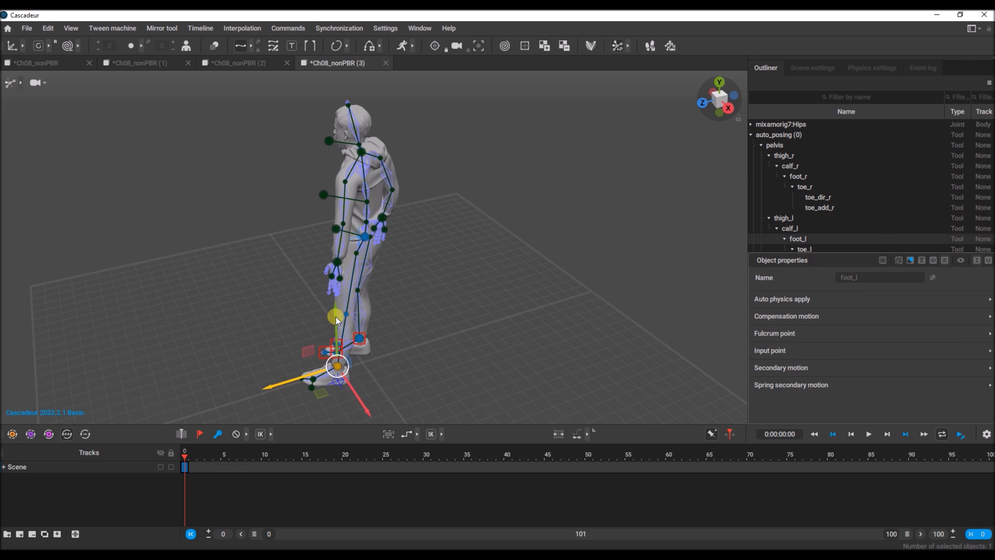
drag(316, 279, 297, 221)
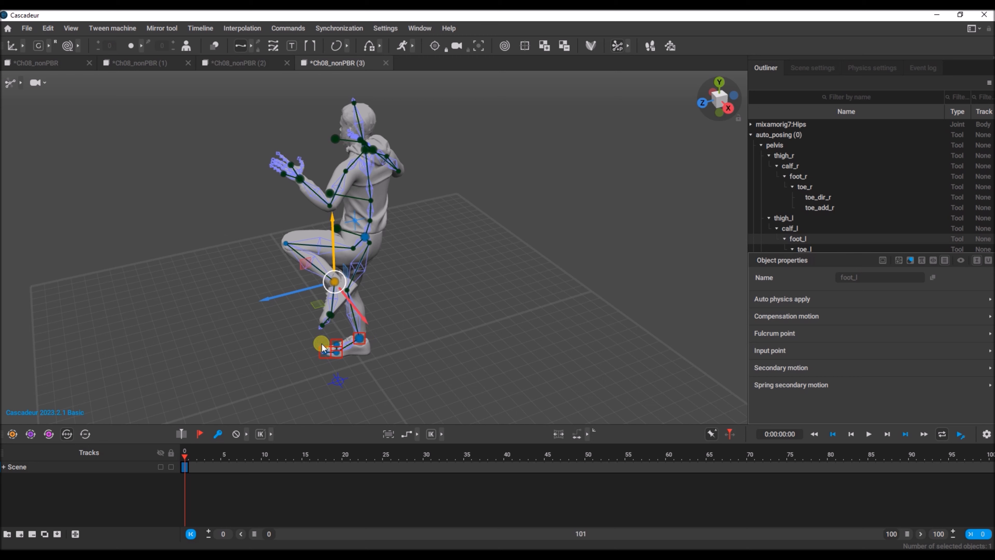
drag(274, 298, 221, 279)
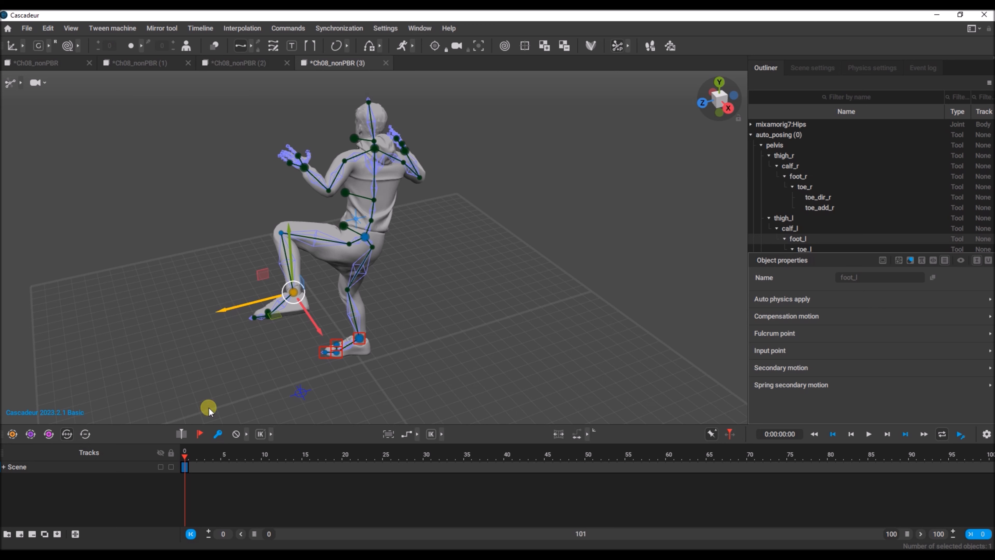
click(337, 467)
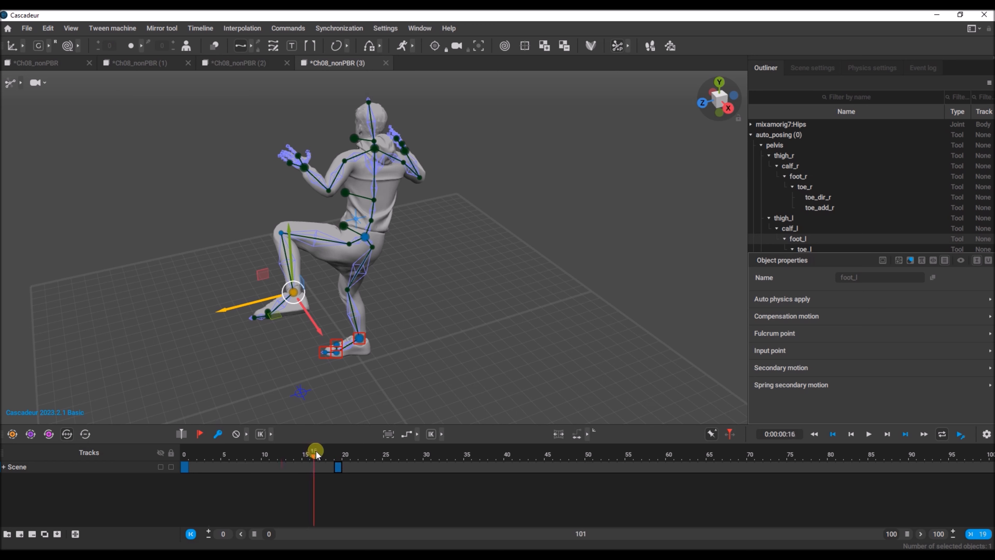
Return to frame 0 and undo the frame 19 keyframe and the raised left foot pose.
click(183, 467)
key(ctrl+z)
key(ctrl+z)
key(ctrl+z)
key(ctrl+z)
key(ctrl+z)
key(ctrl+z)
key(ctrl+z)
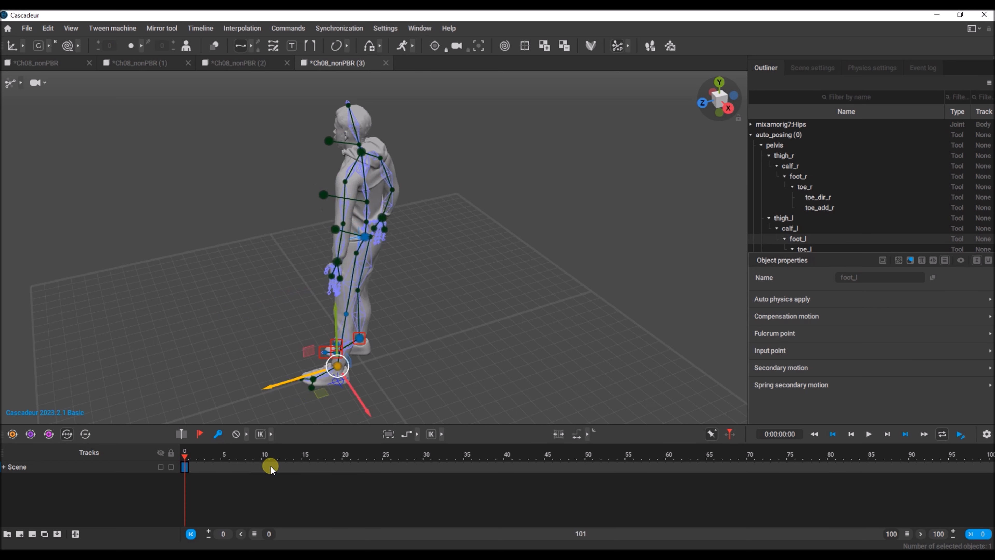
Add a keyframe at frame 16 and move the left foot forward there.
click(311, 465)
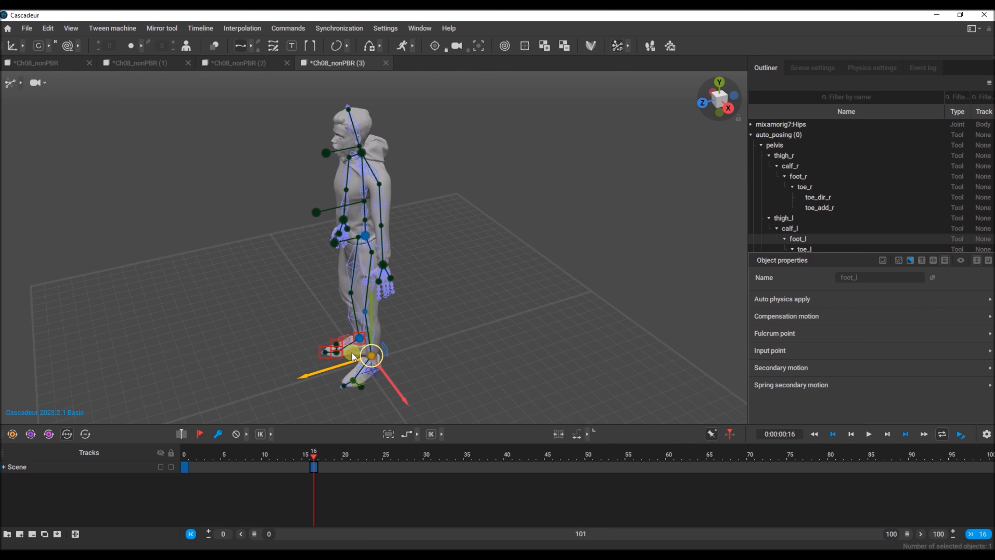
drag(298, 367, 259, 375)
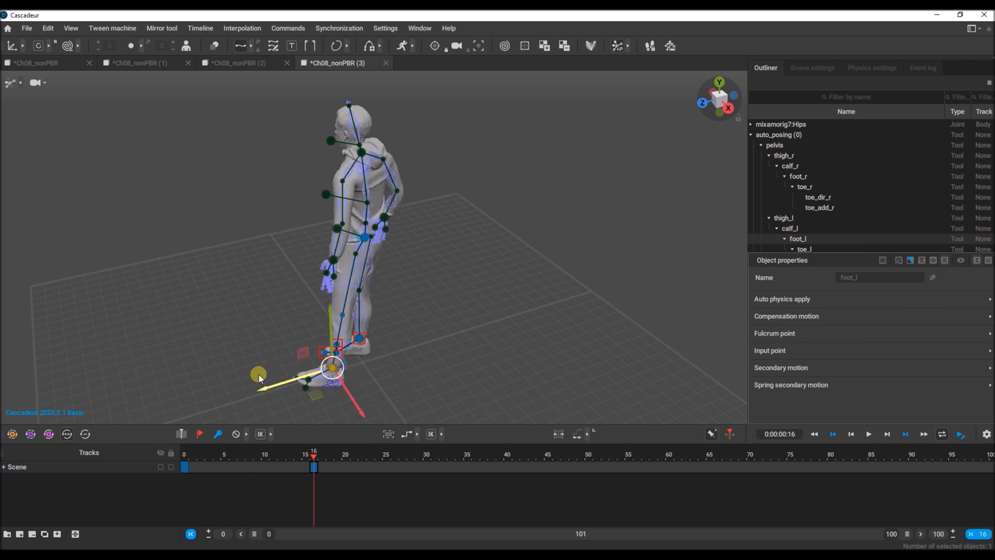
Raise the left foot into a bent-knee pose at frame 16 and preview Bezier interpolation between frames 0 and 16.
drag(315, 291, 312, 243)
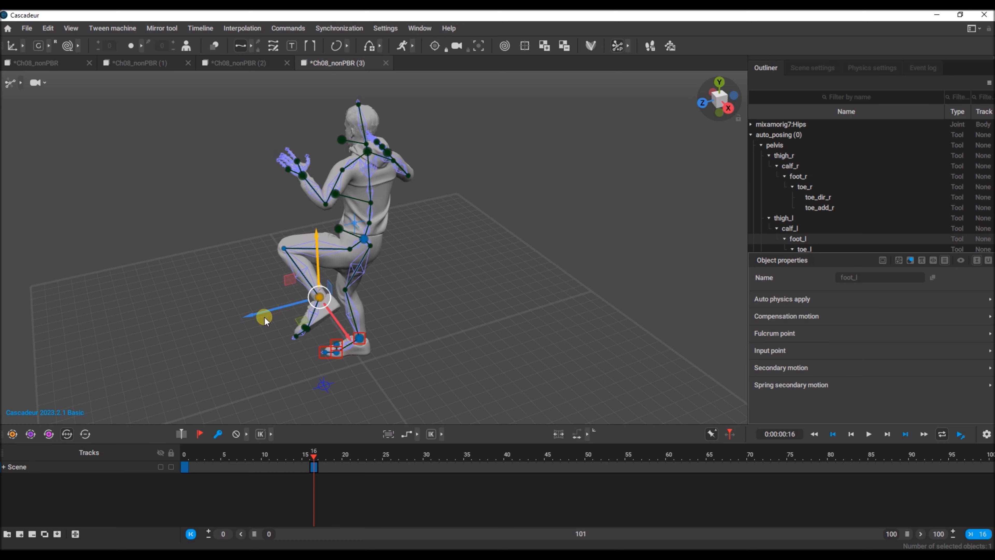
drag(314, 305, 315, 225)
click(233, 468)
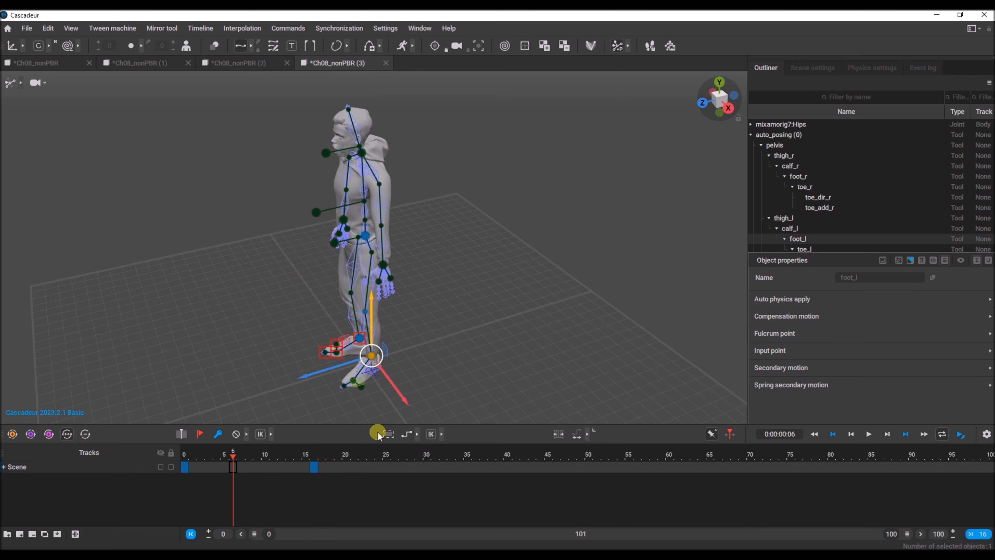
click(415, 434)
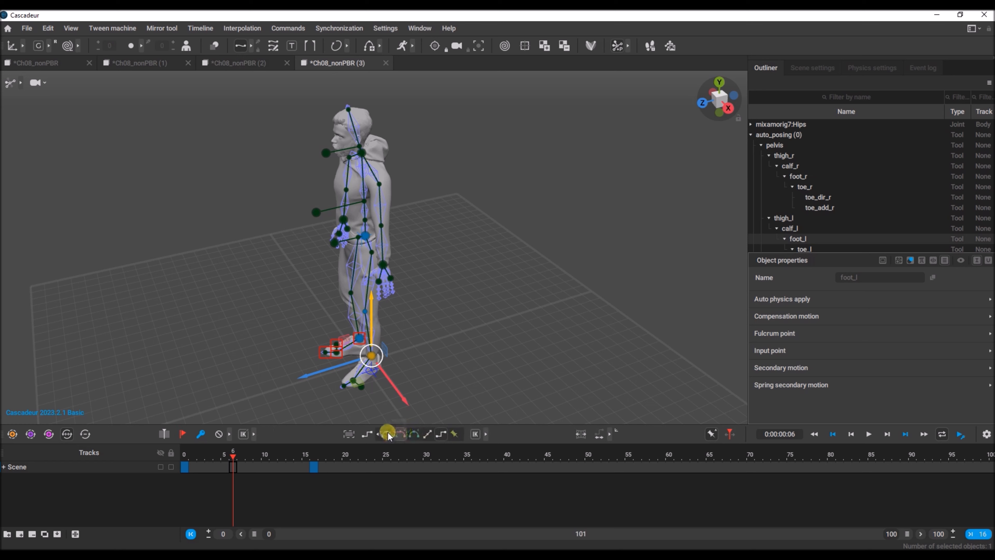
click(385, 433)
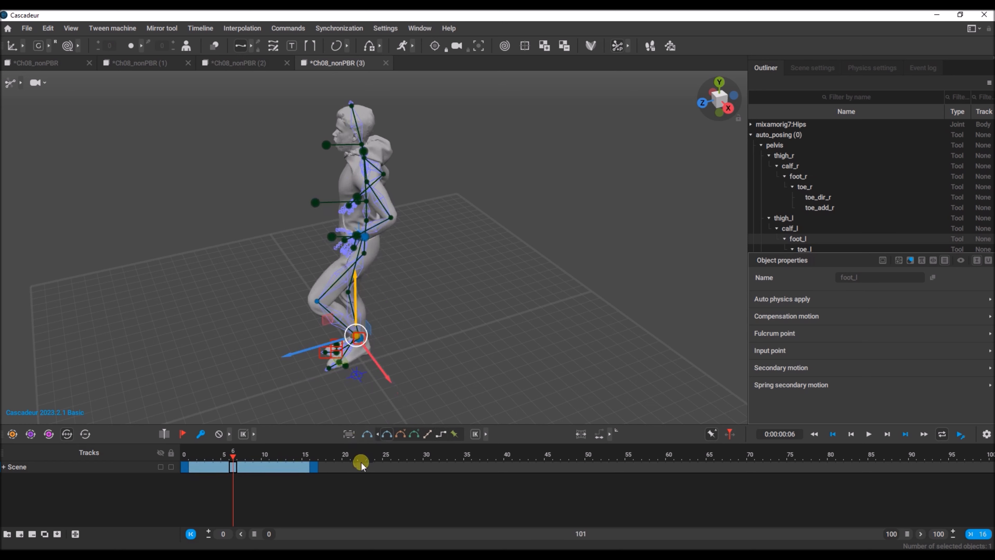
click(866, 433)
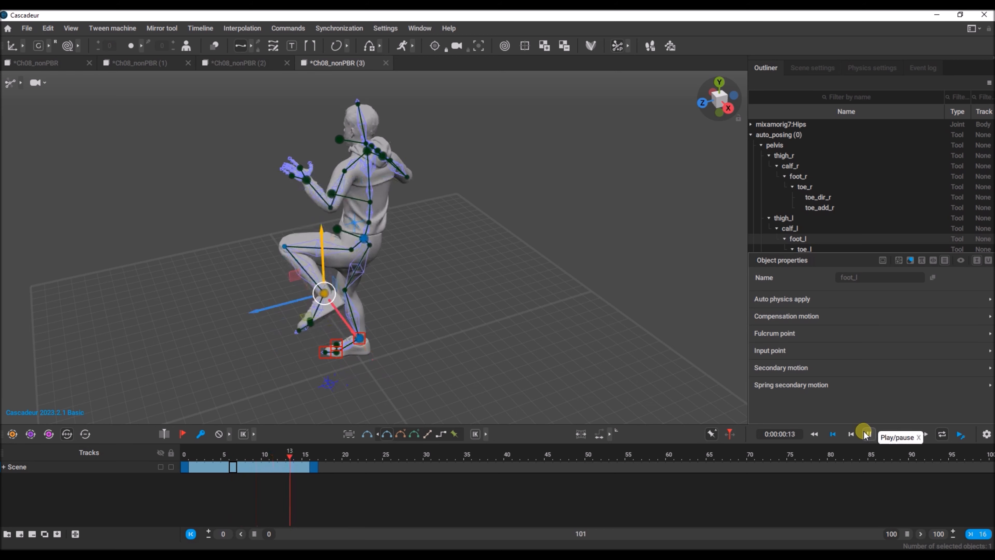
Add a keyframe at frame 29 and move the left foot upward and forward into a kick.
click(422, 467)
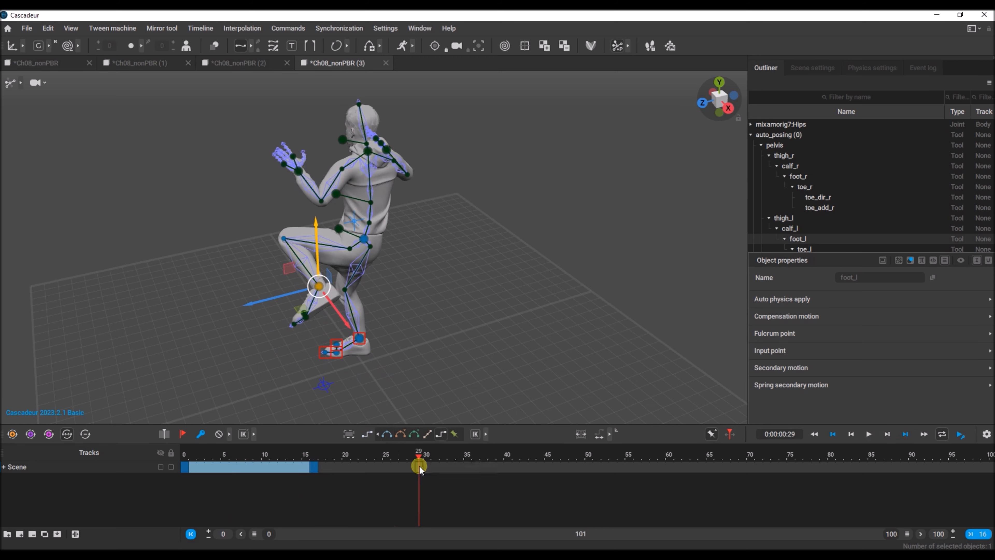
click(201, 436)
drag(315, 232, 312, 156)
drag(256, 232, 227, 191)
click(283, 253)
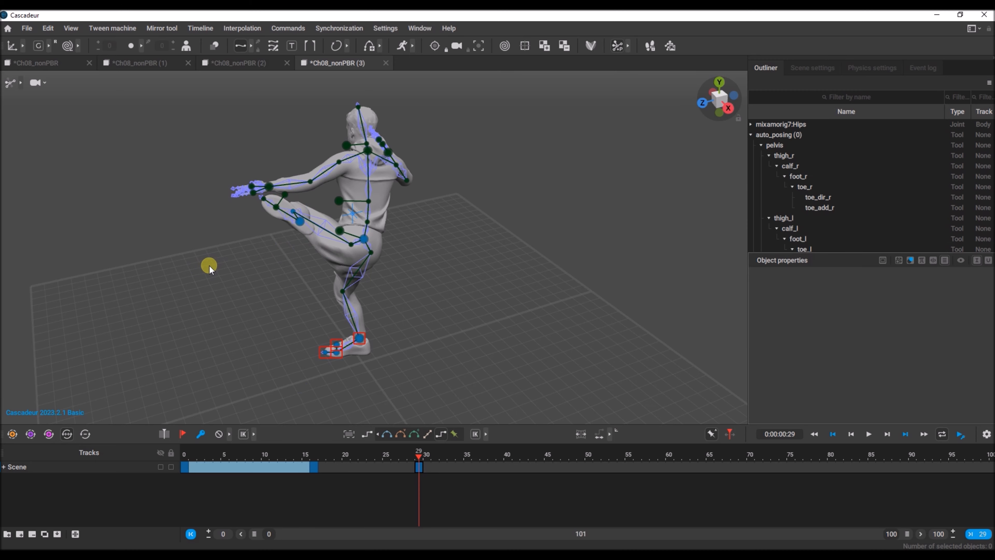
Swing the left foot across to the front of the body at frame 29 and raise it to head height.
right_drag(206, 265, 382, 251)
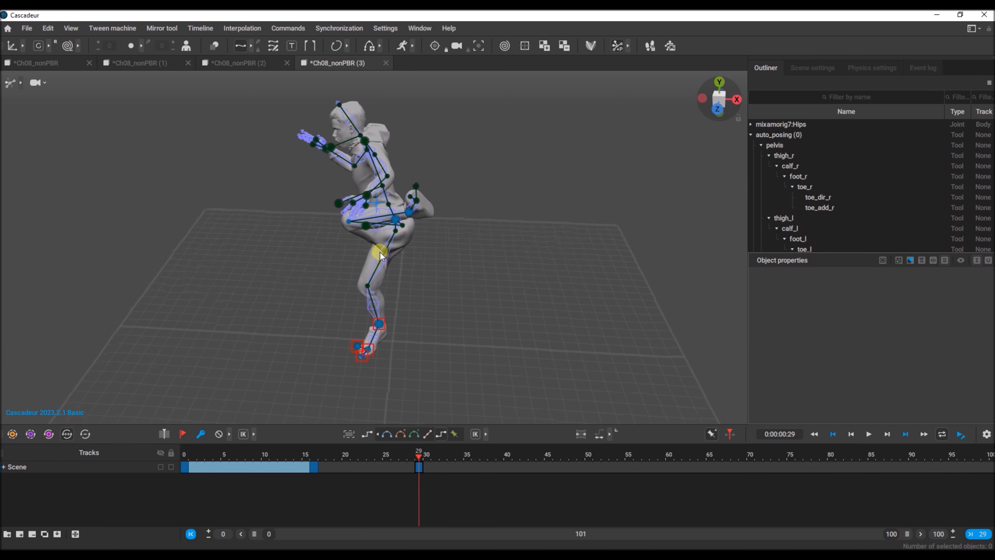
click(406, 212)
drag(438, 214, 400, 198)
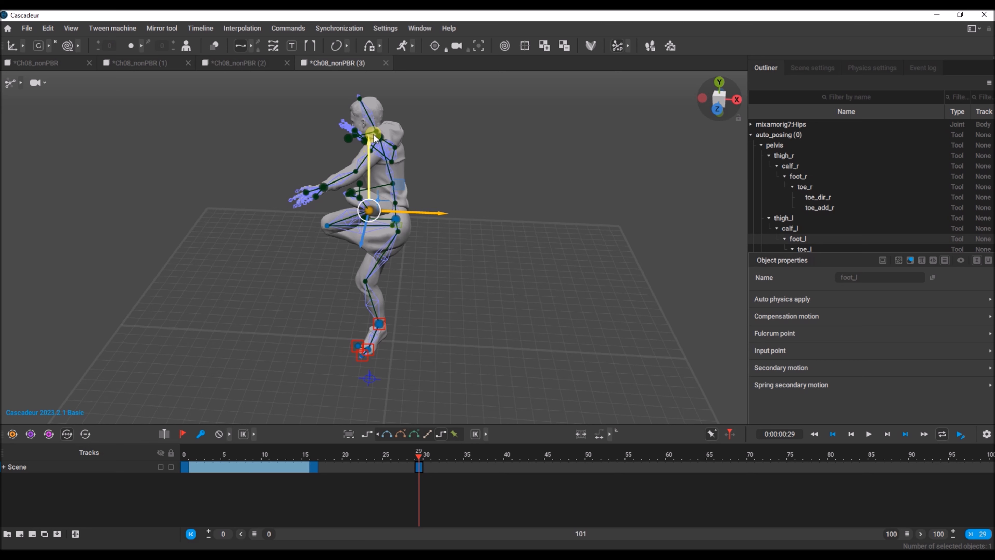
drag(374, 137, 359, 89)
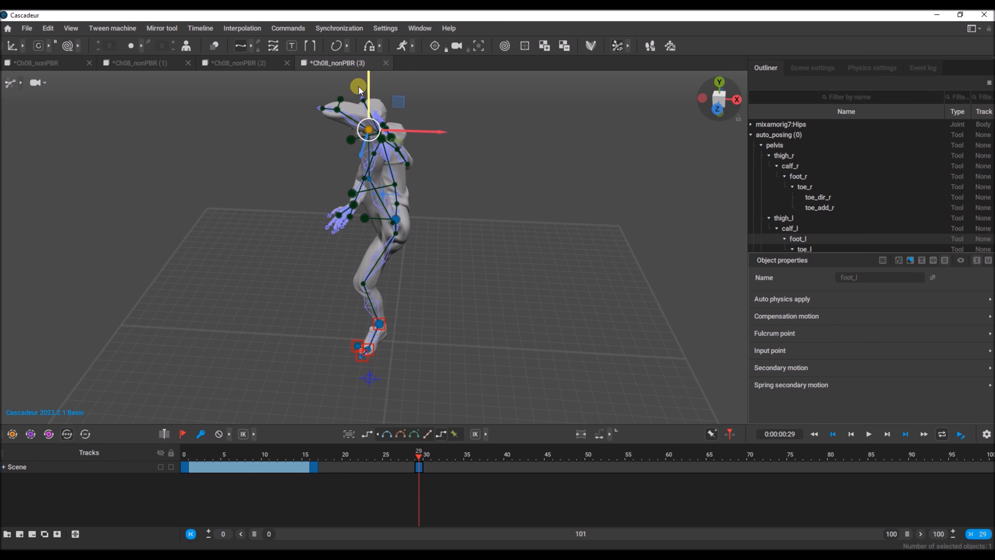
Adjust the chest direction controller slightly along its horizontal axis in the frame 29 kick pose.
alt+drag(259, 194, 306, 194)
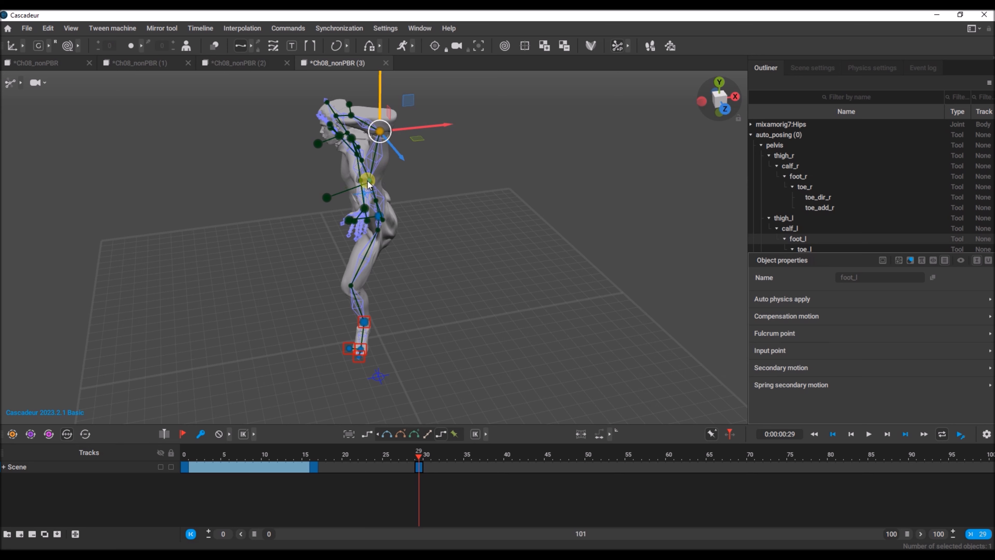
click(322, 194)
drag(354, 194, 358, 192)
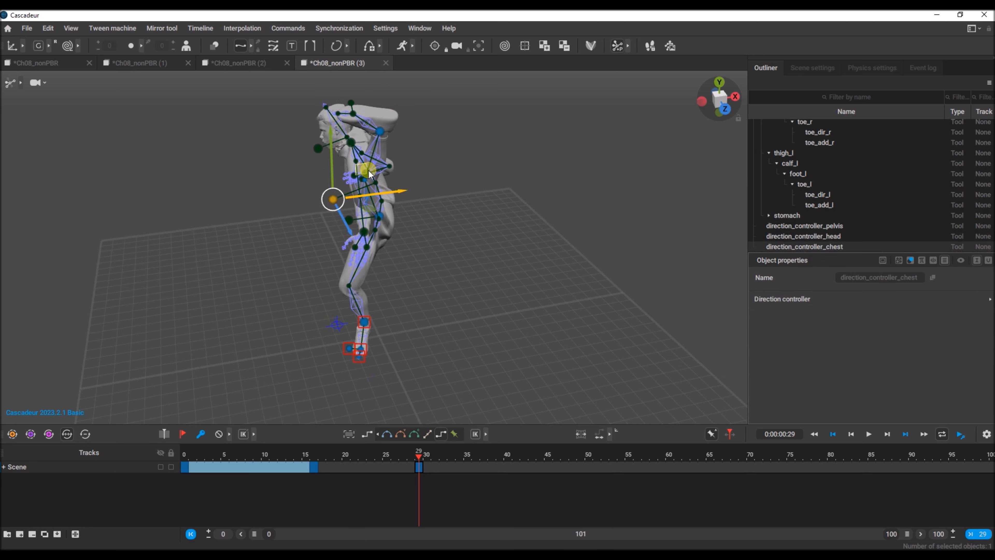
Apply Bezier interpolation between frames 16 and 29 and scrub through the motion up to frame 28.
click(371, 468)
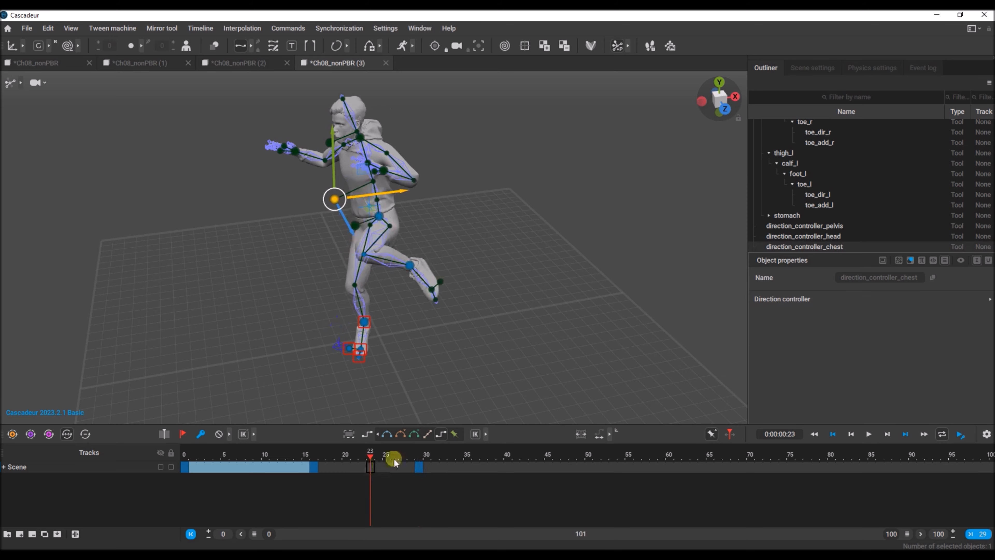
click(385, 434)
drag(369, 456, 410, 447)
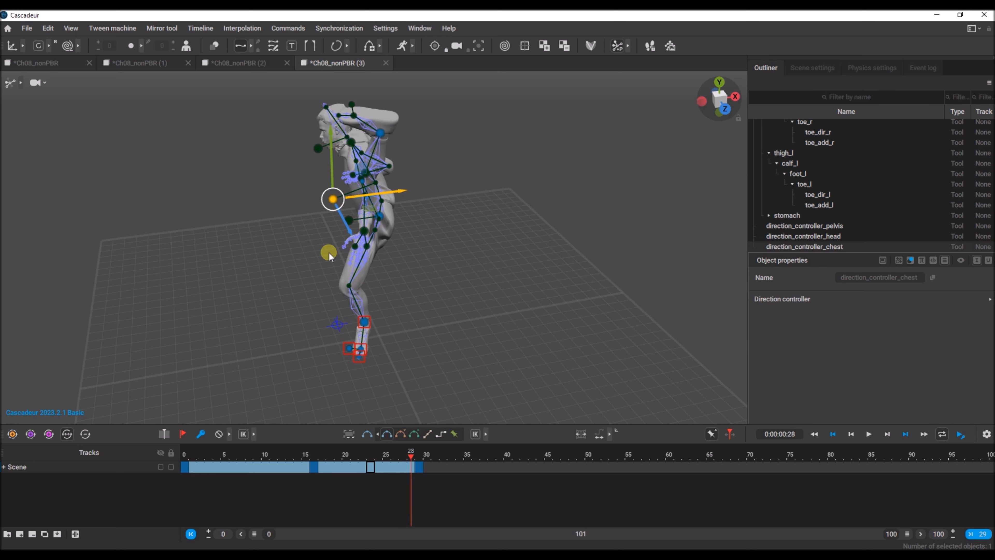
Add a keyframe at frame 41 and bring the left foot down from the high kick, repositioning it along all three axes.
click(517, 464)
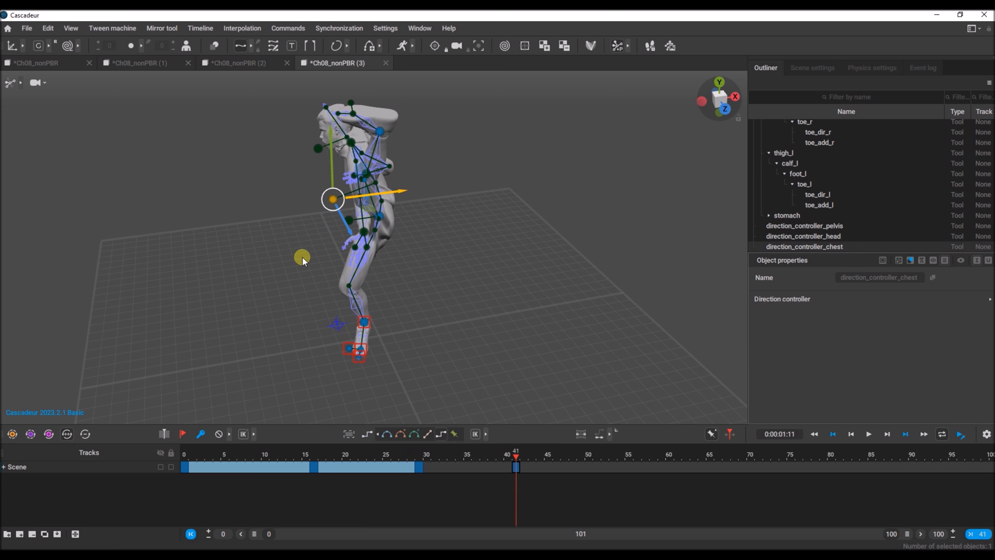
middle_drag(218, 227, 234, 227)
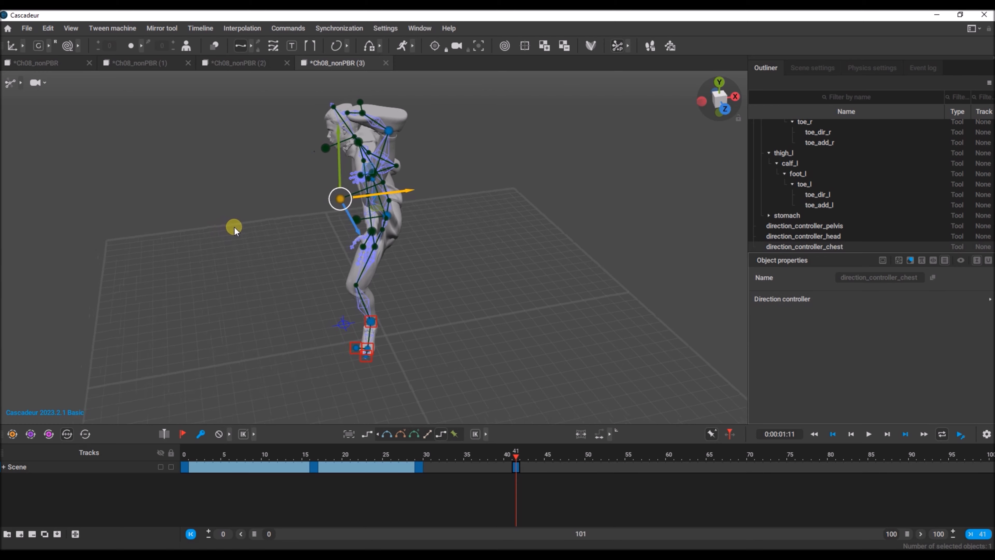
alt+drag(234, 227, 355, 199)
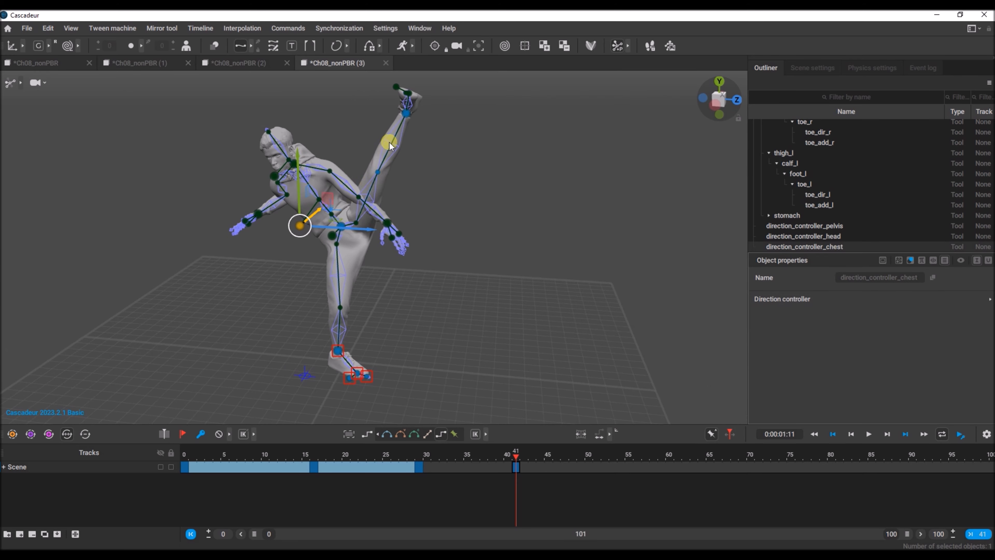
click(405, 113)
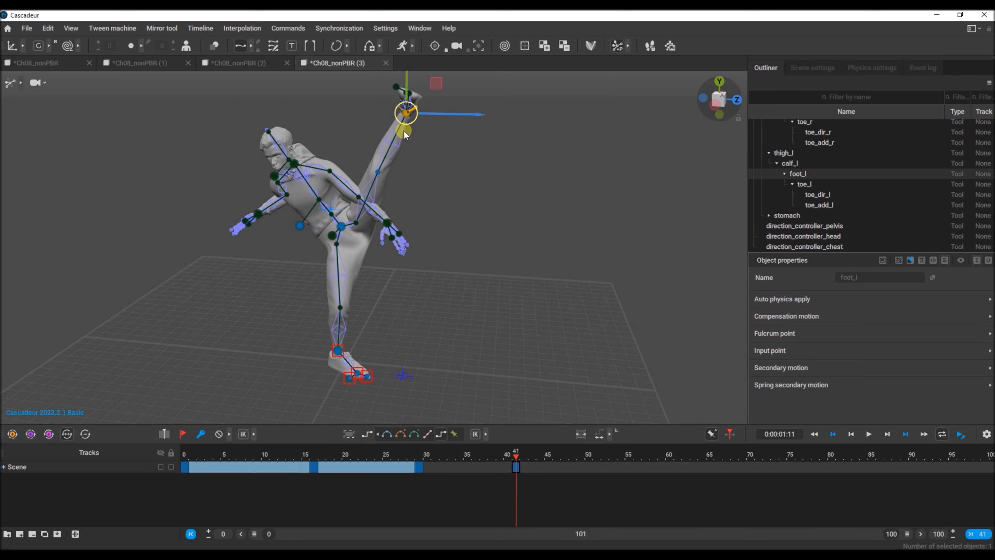
drag(405, 133, 407, 251)
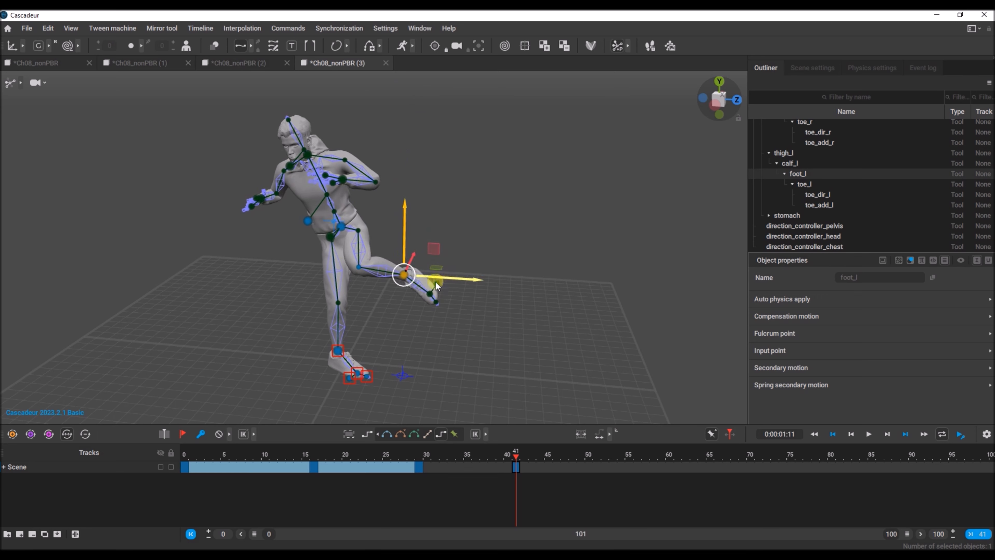
drag(446, 279, 391, 305)
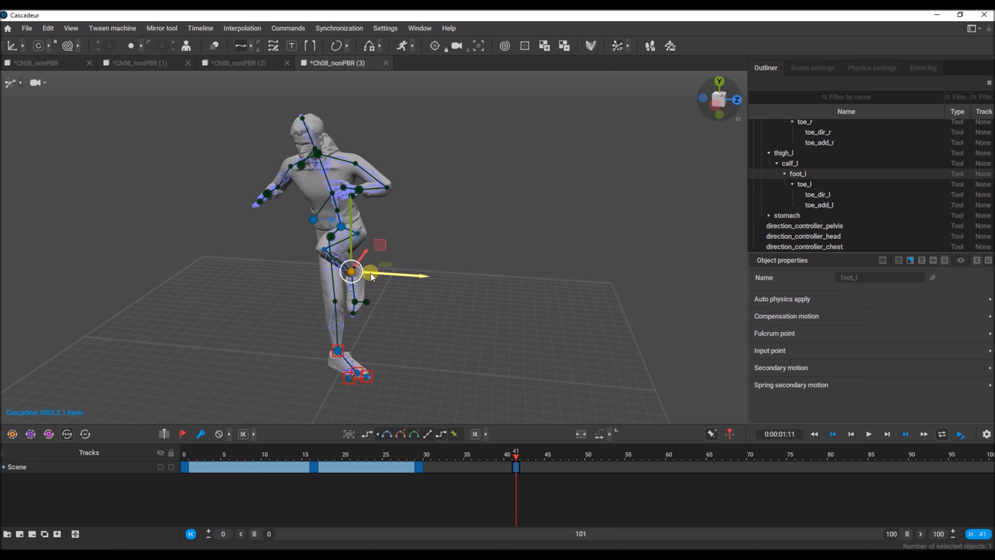
drag(364, 255, 363, 278)
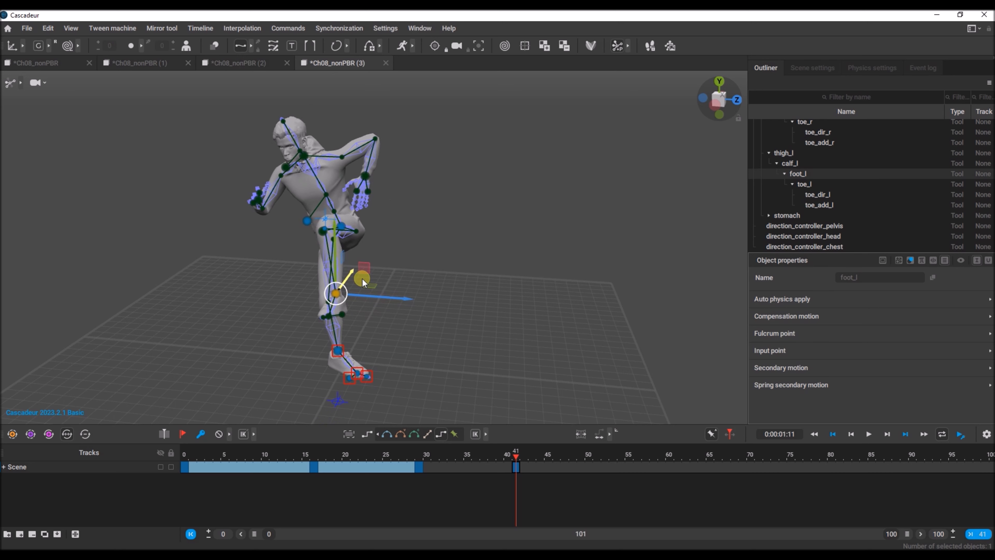
drag(335, 245, 320, 349)
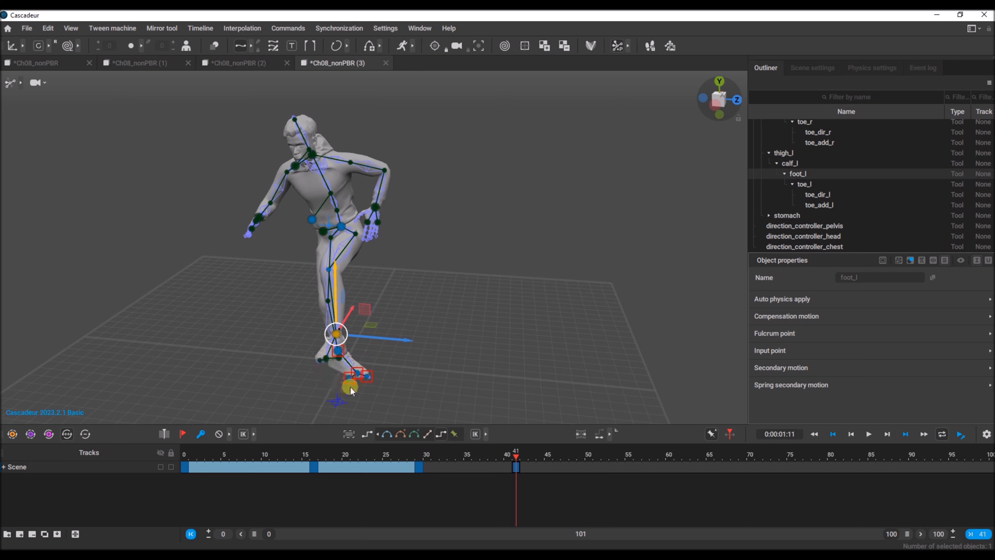
Release the locked points foot_r, toe_add_r, toe_r and toe_dir_r of the right foot at frame 41.
click(339, 352)
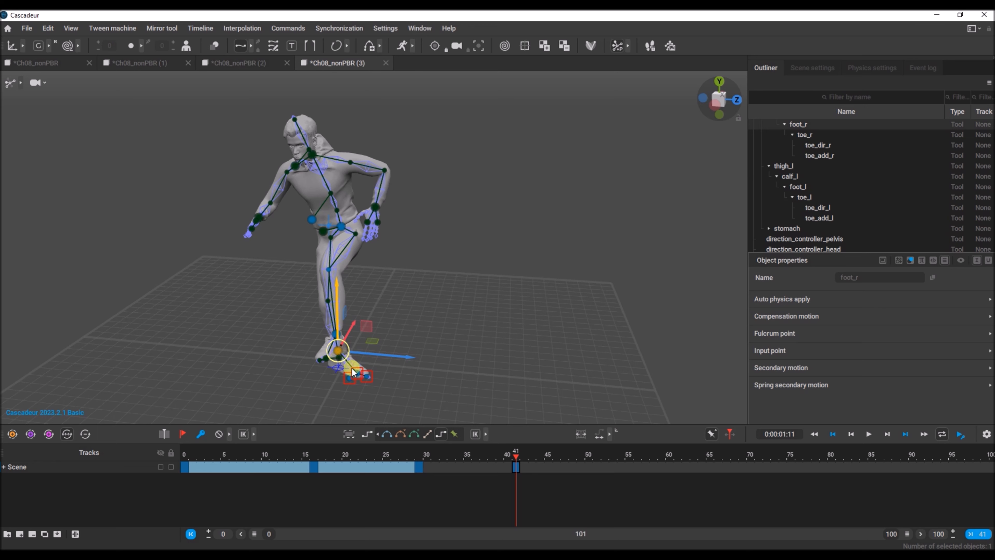
click(350, 378)
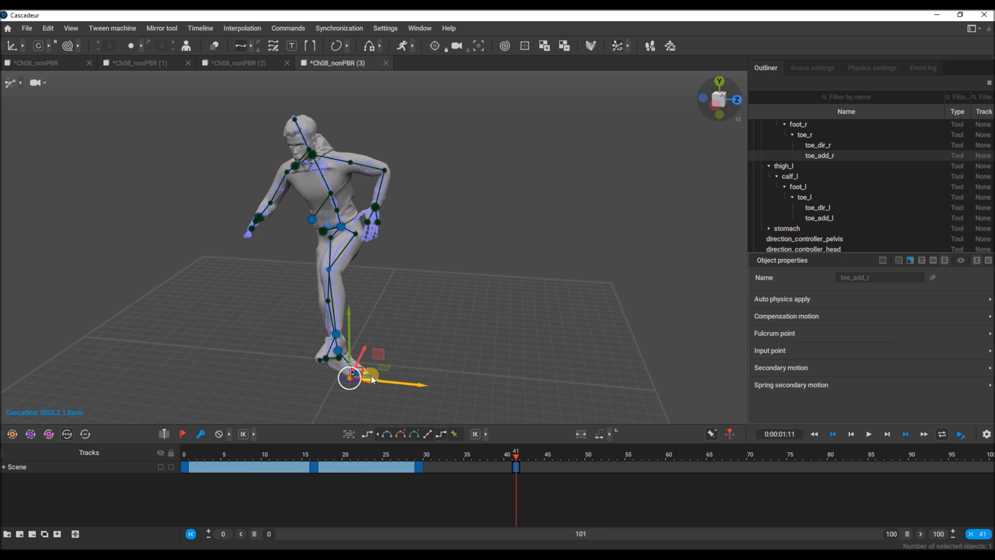
click(368, 372)
click(356, 376)
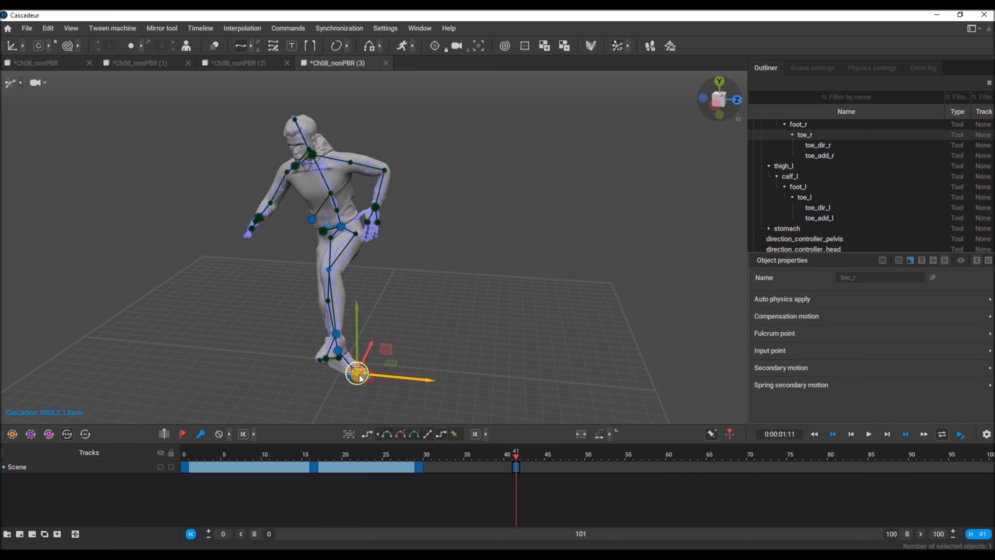
click(391, 387)
click(365, 378)
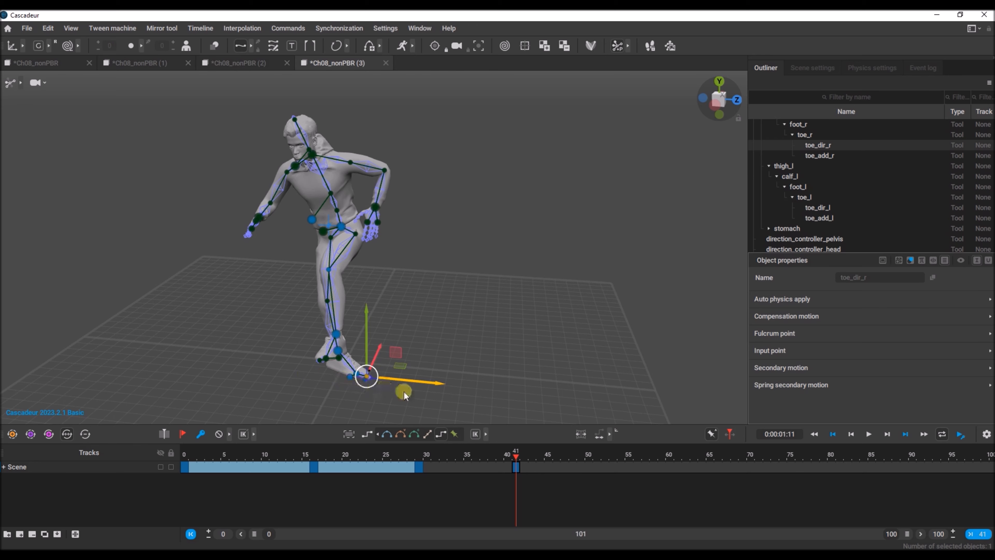
Switch to the full-size point-controller viewport and compare the character's poses at frames 0, 29 and 41.
key(space)
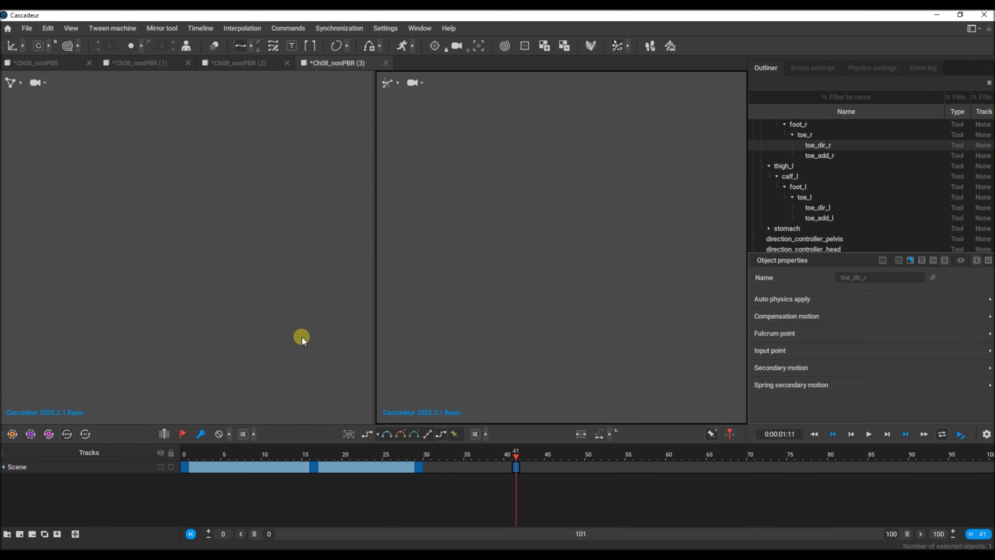
key(space)
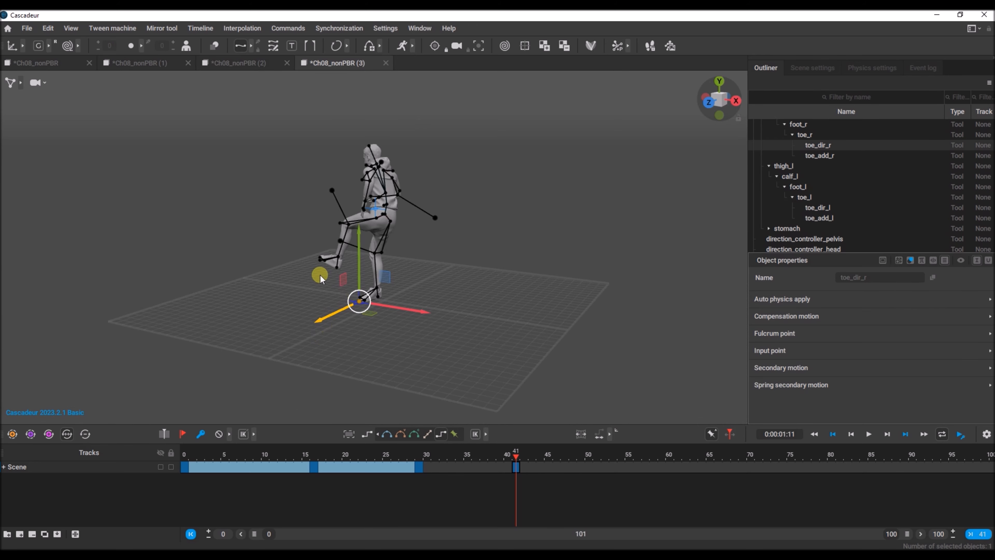
click(251, 234)
key(Home)
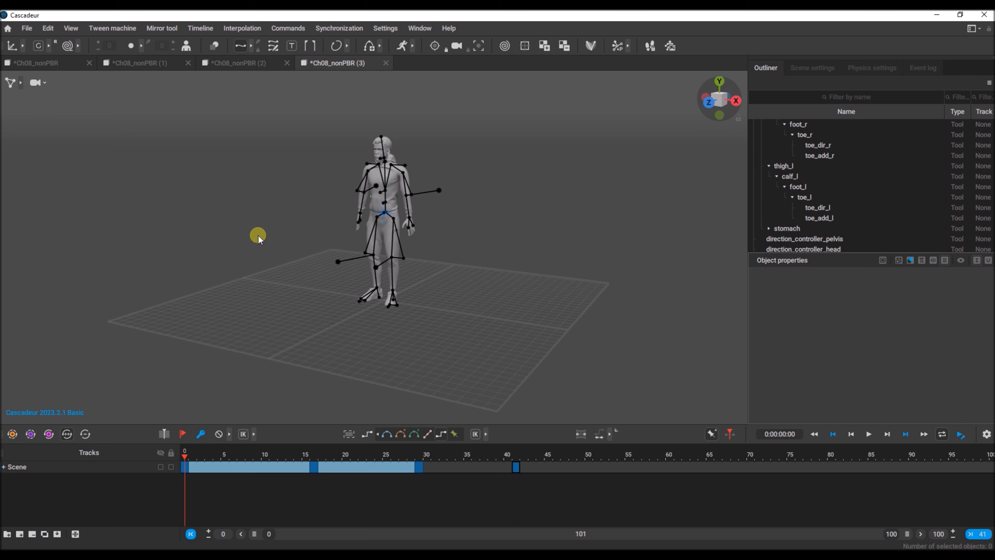
click(515, 466)
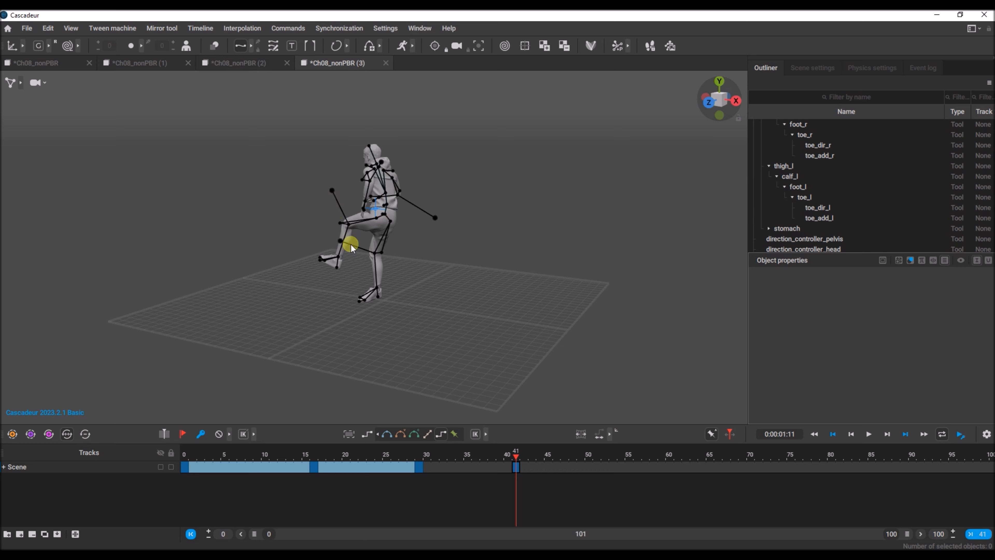
click(419, 466)
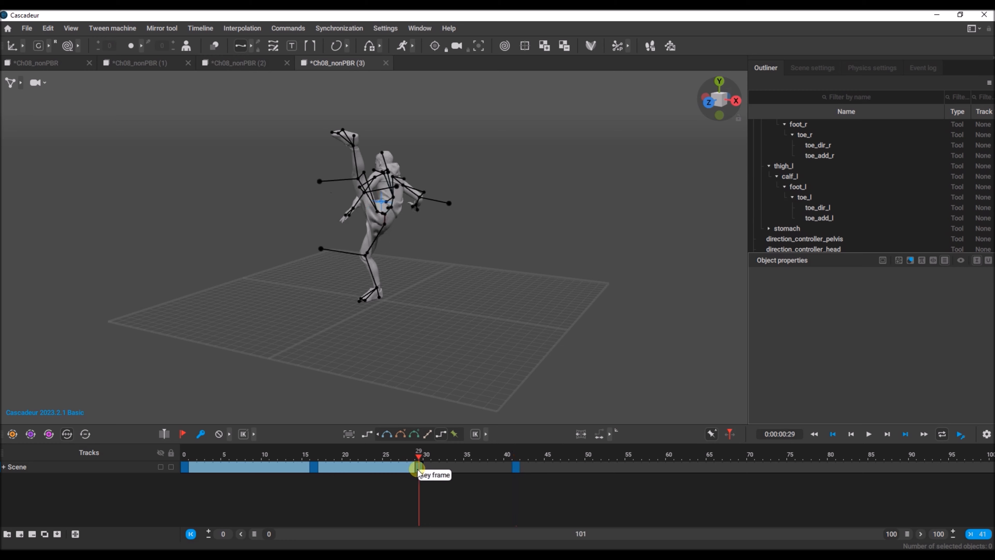
click(515, 466)
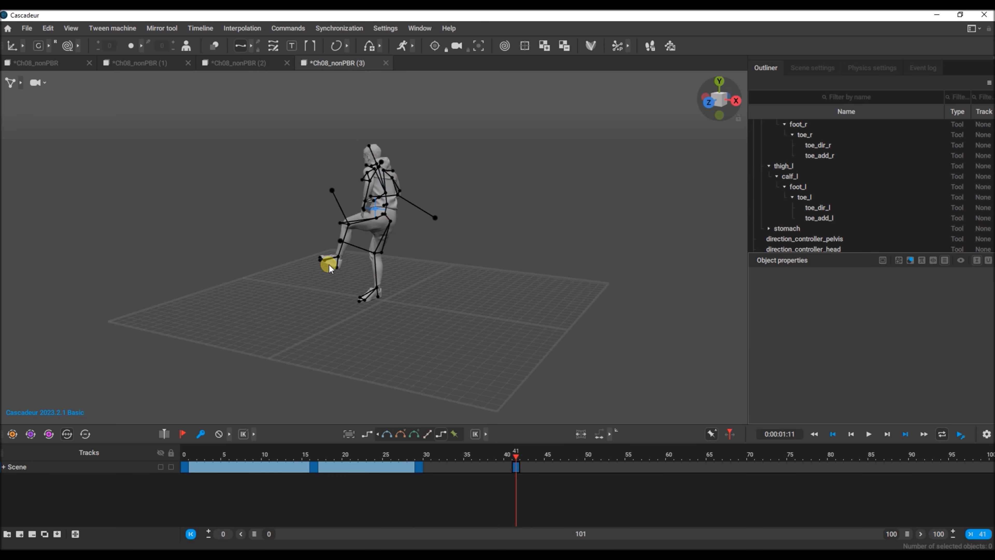
Select all of the character's body points in top view and rotate the frame 41 pose slightly clockwise about the vertical axis.
click(720, 81)
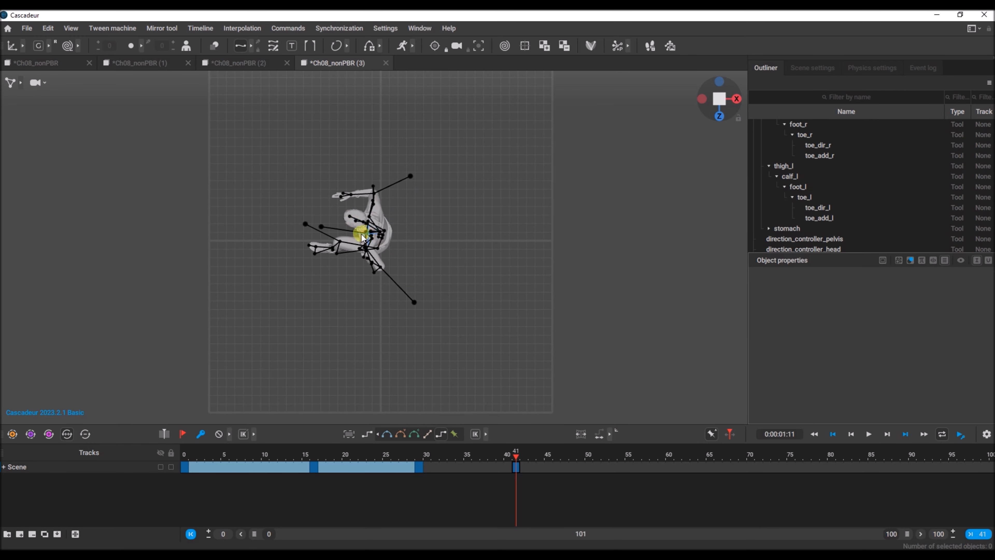
drag(211, 152, 509, 320)
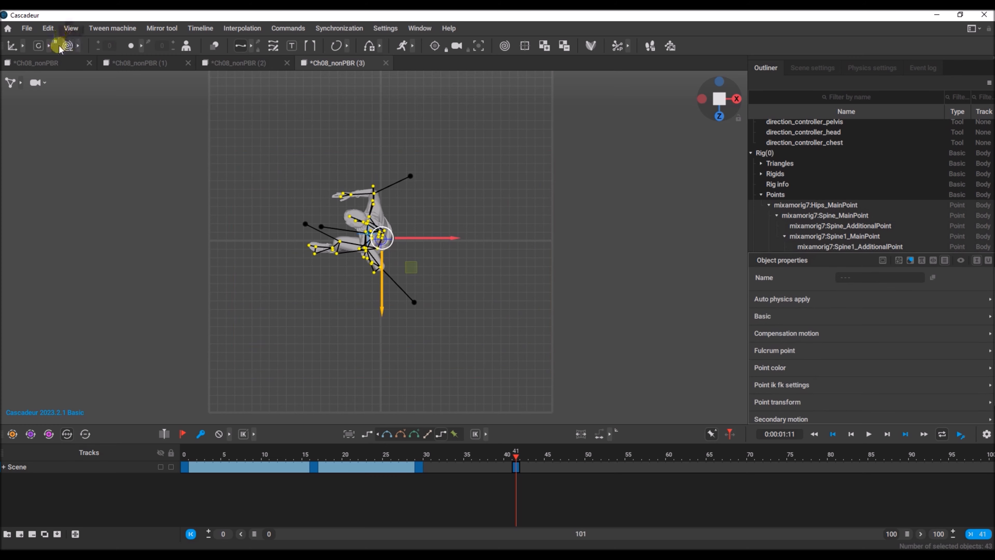
click(24, 46)
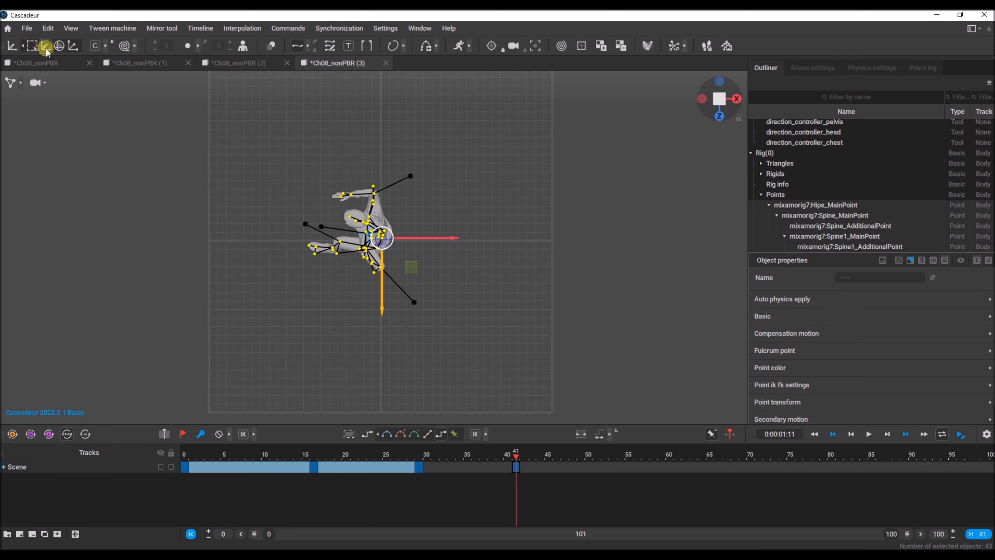
click(59, 45)
drag(423, 207, 433, 216)
Apply Bezier interpolation to the interval between frames 29 and 41.
click(519, 467)
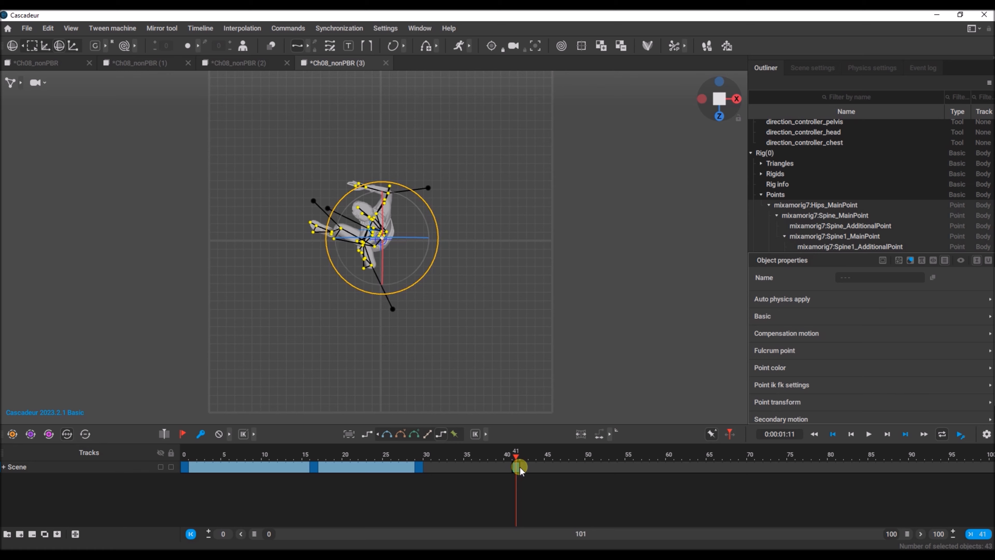
click(485, 466)
click(388, 434)
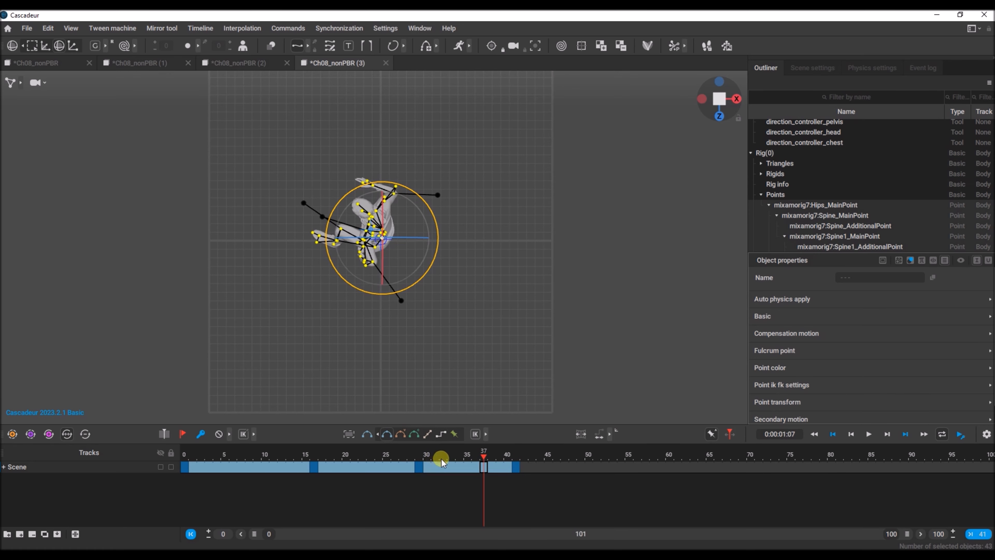
Scrub past frame 41 and play back the motion from the Z-axis side view to check the turn.
drag(482, 460, 581, 450)
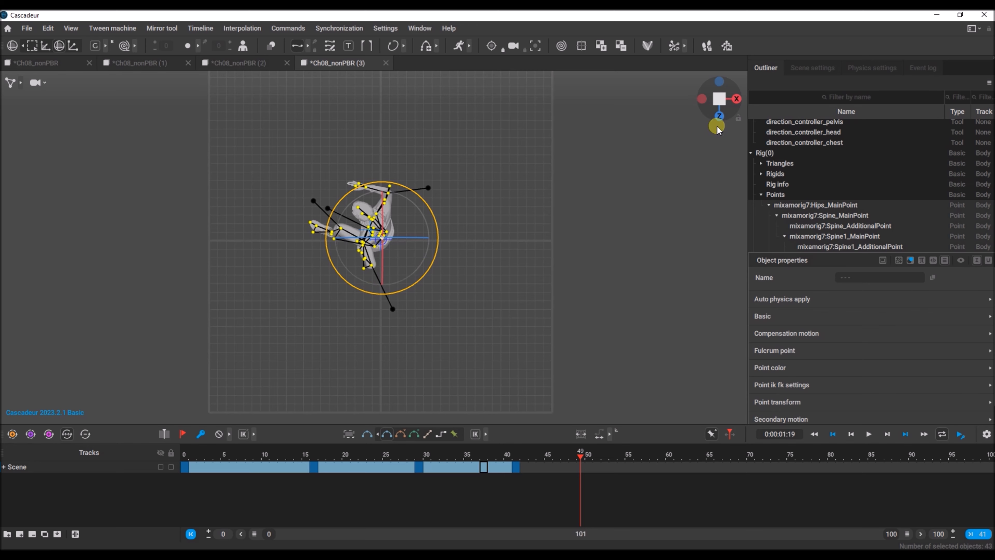
click(717, 117)
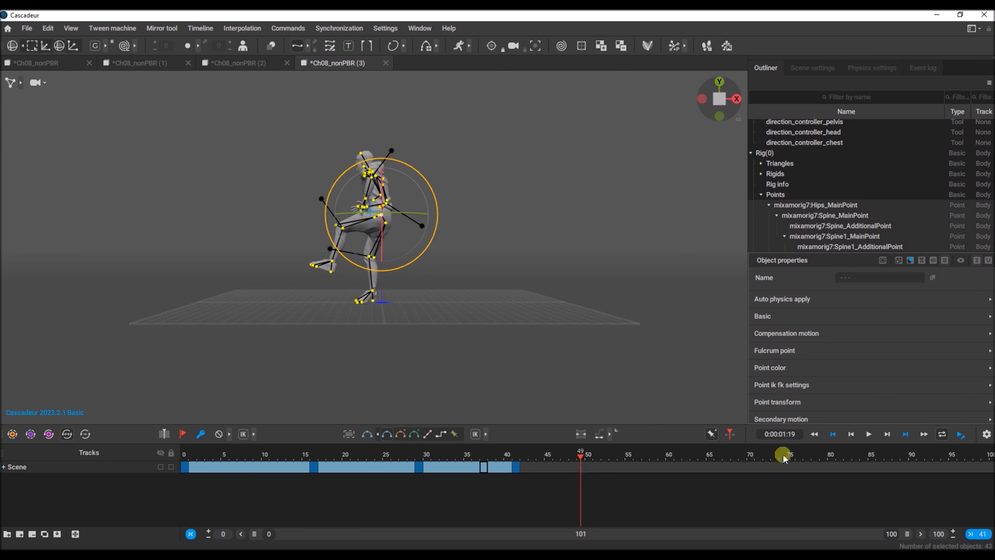
click(867, 434)
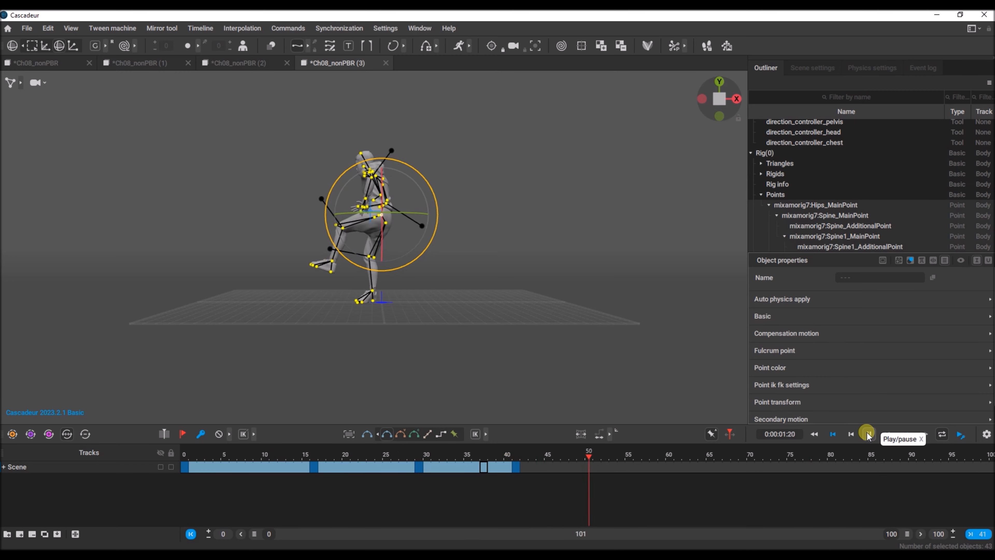
click(869, 435)
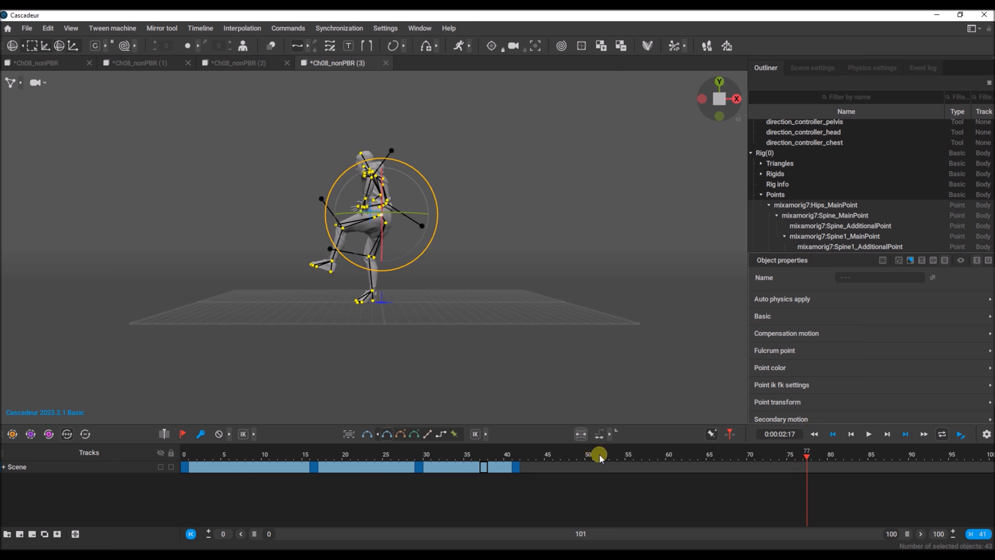
Add a keyframe at frame 50 and switch the viewport to the point controllers.
click(603, 464)
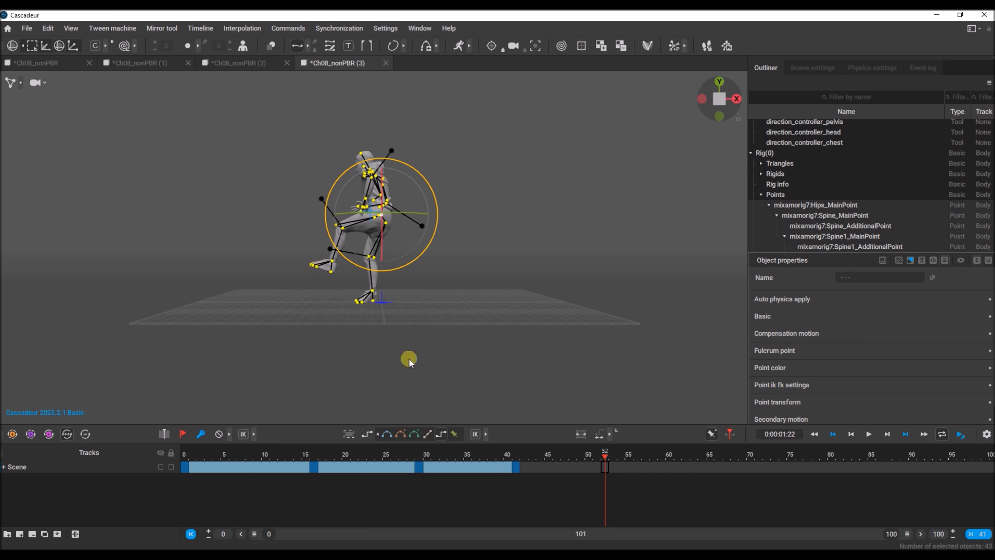
click(589, 464)
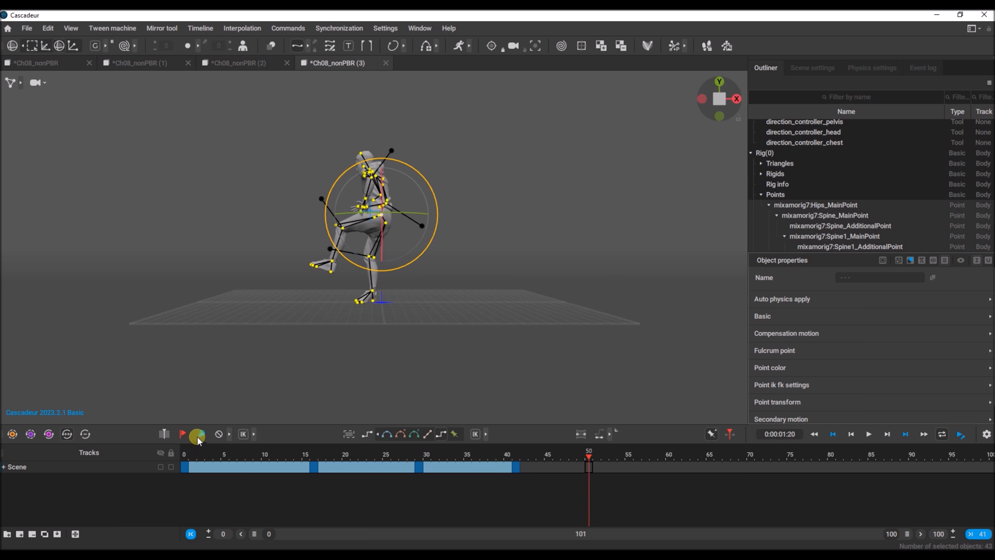
click(589, 467)
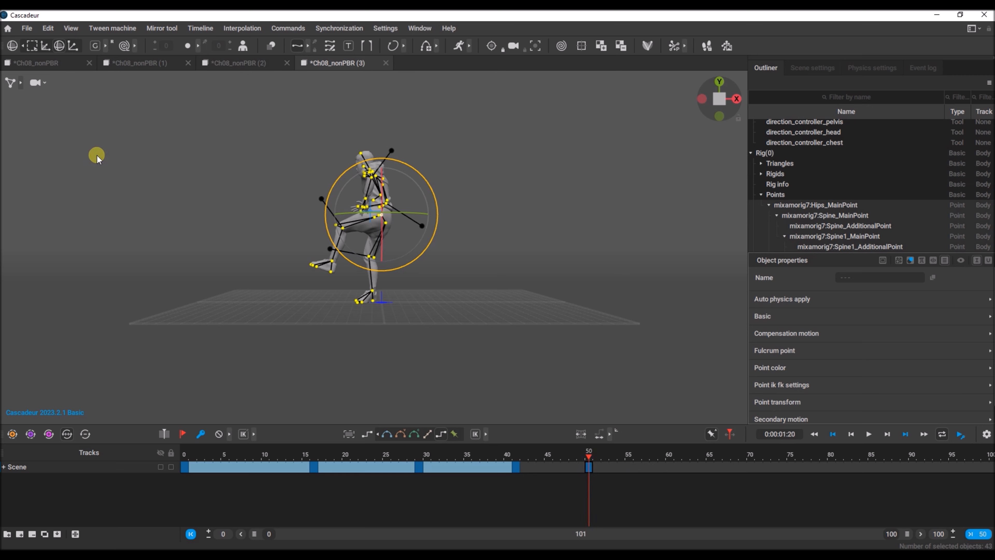
click(18, 83)
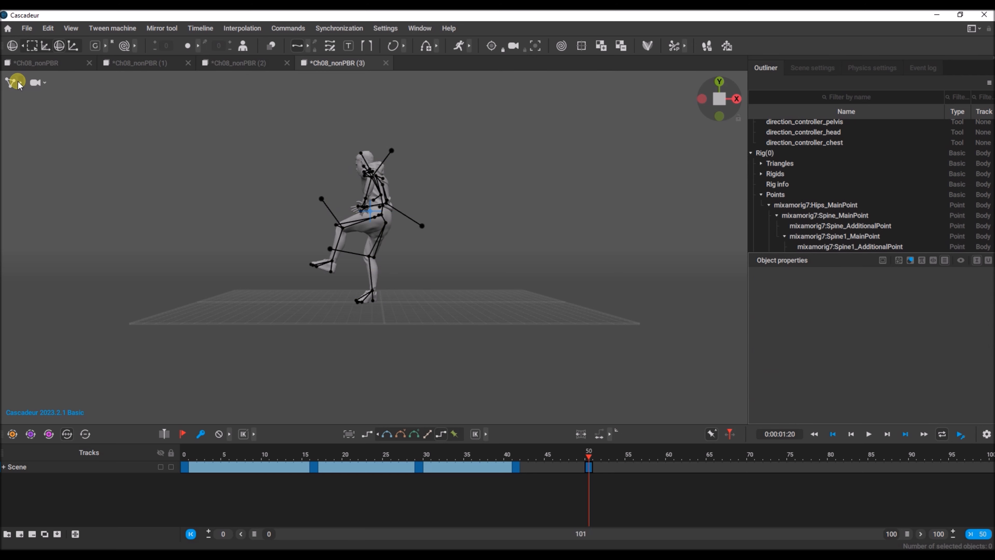
click(43, 83)
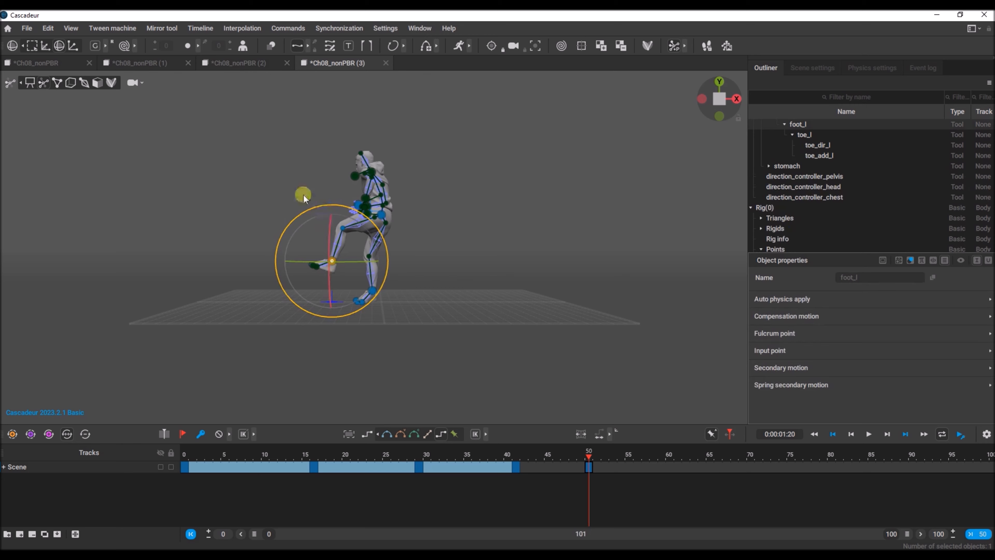
Lower foot_l to the ground next to the right foot at frame 50 and shift calf_l sideways to align the knee.
click(43, 46)
drag(326, 193, 338, 227)
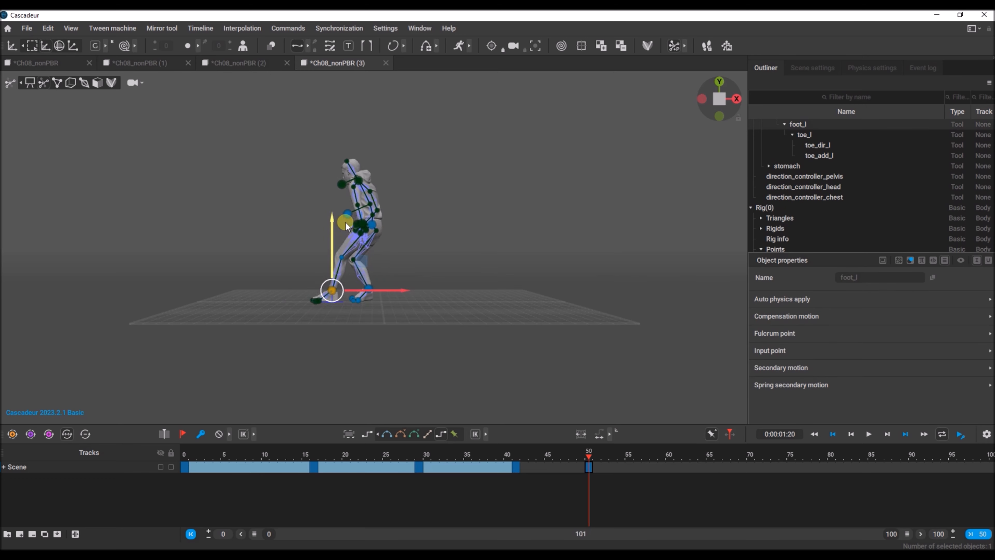
drag(408, 290, 442, 293)
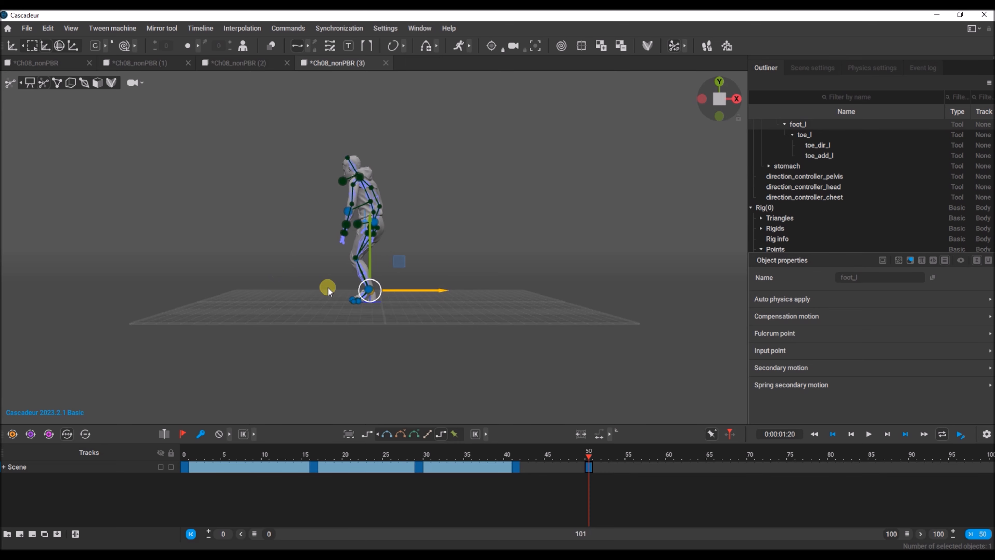
alt+drag(328, 289, 483, 272)
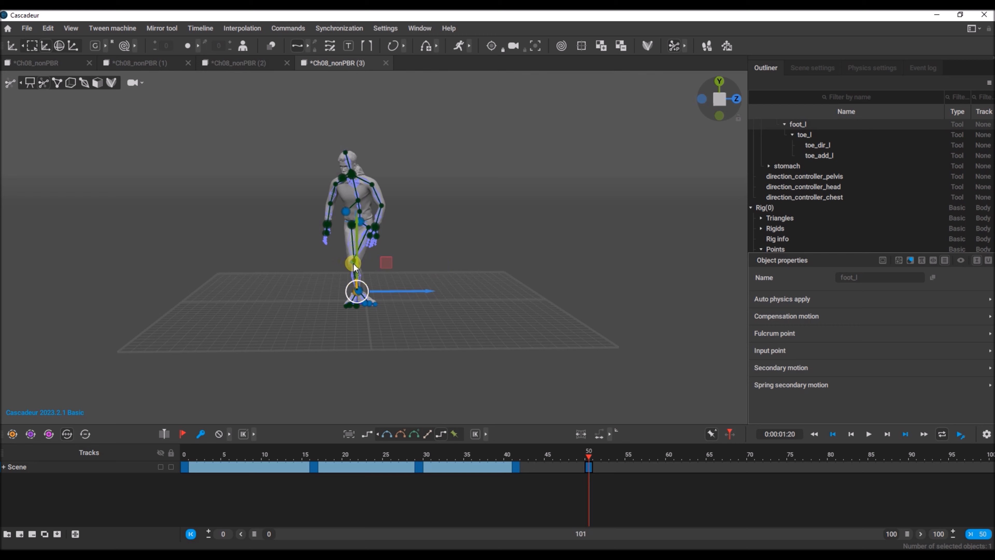
drag(400, 290, 415, 290)
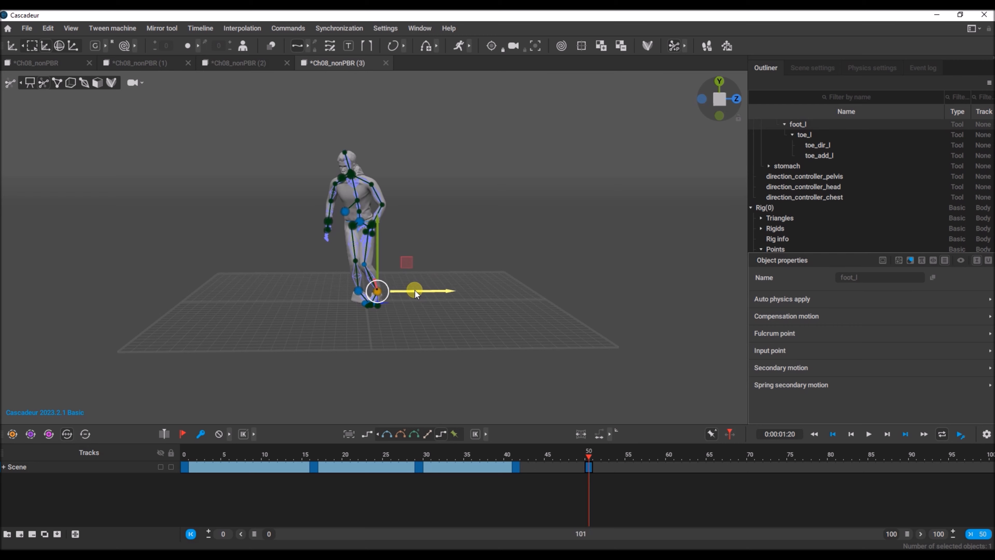
click(363, 266)
drag(389, 263, 401, 263)
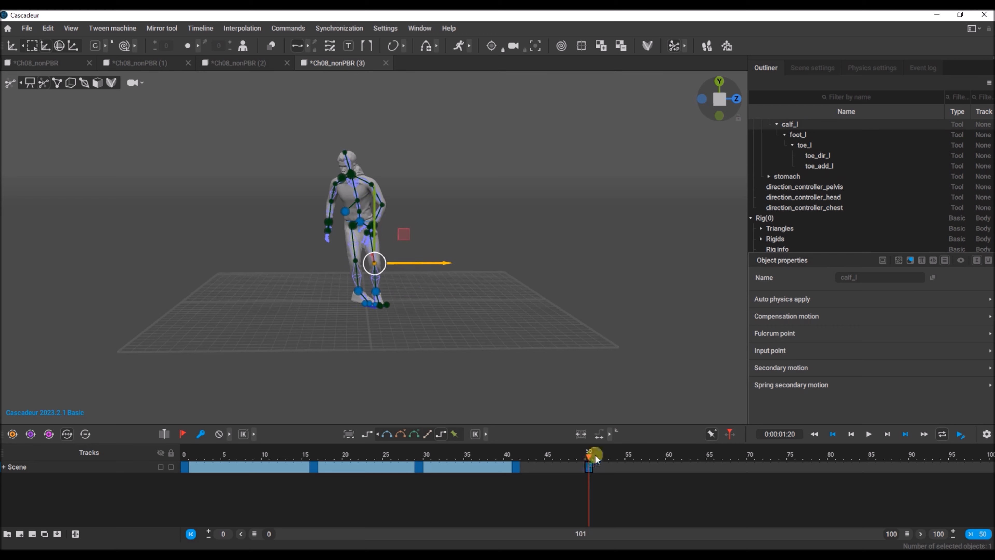
Apply Bezier interpolation between frames 41 and 50 and scrub the foot landing up to frame 50.
click(548, 457)
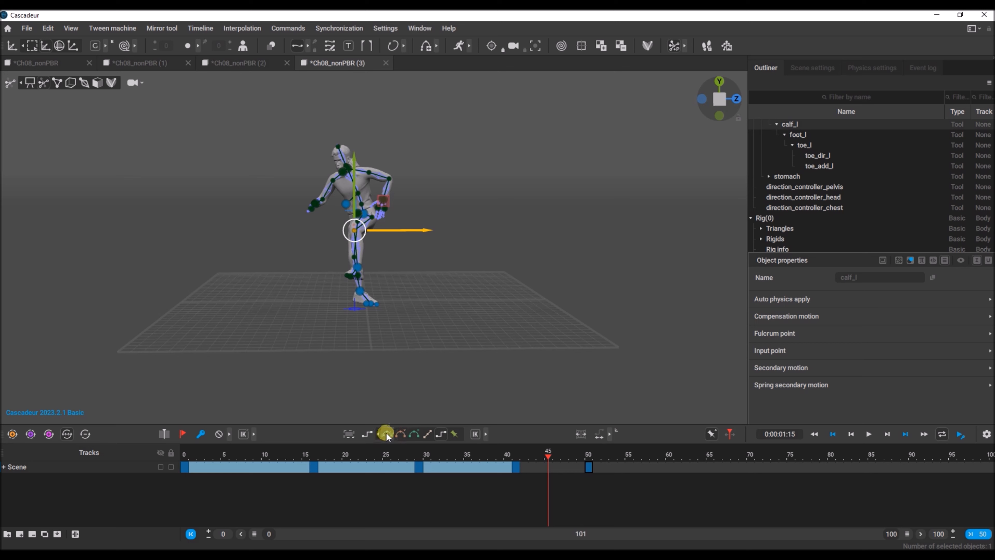
click(531, 465)
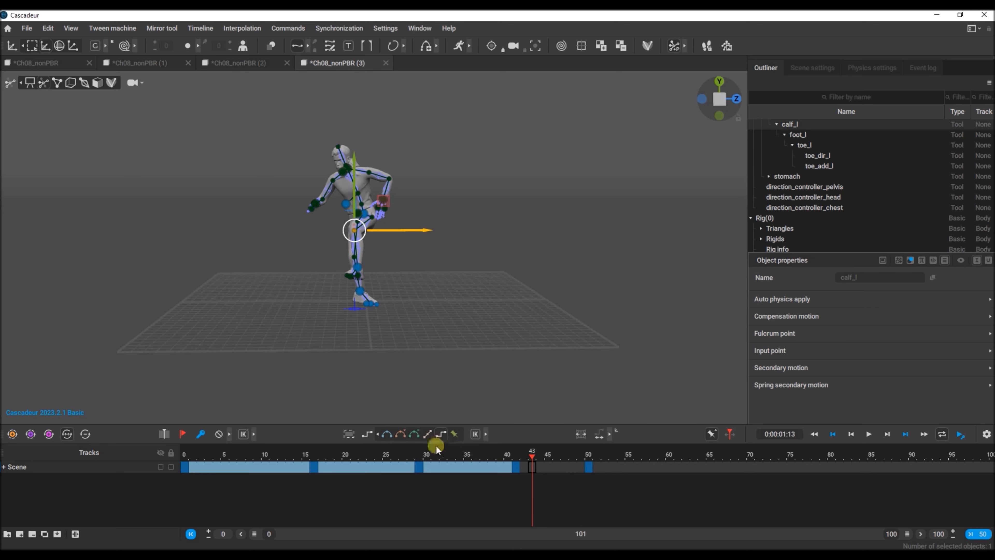
click(390, 433)
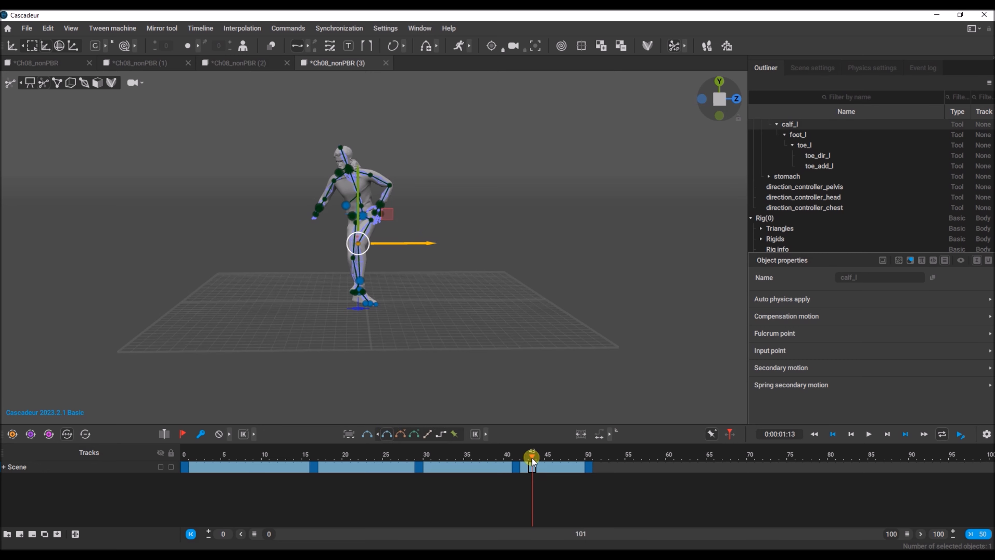
drag(533, 461, 591, 460)
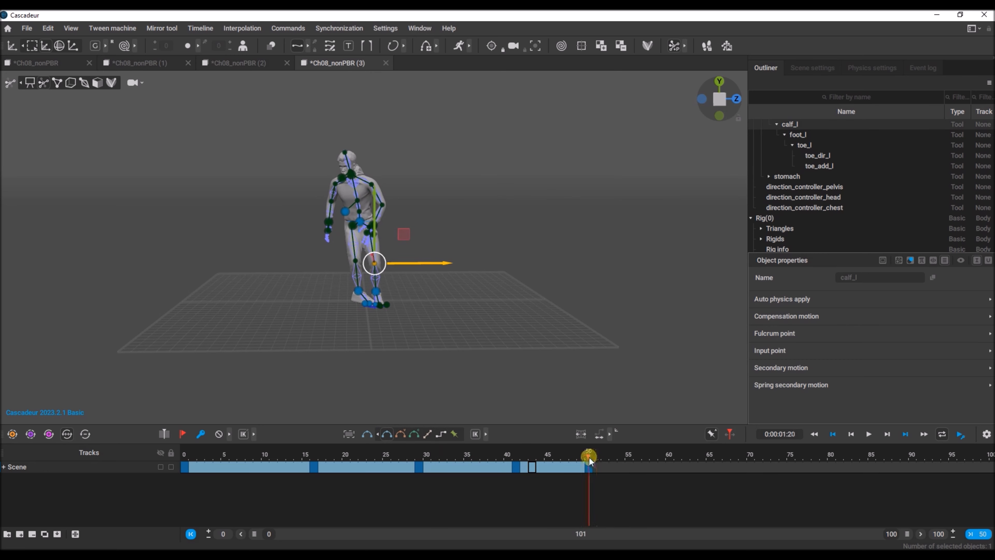
Copy the standing pose from frame 0 to frame 58 and apply Bezier interpolation between frames 50 and 58.
click(187, 470)
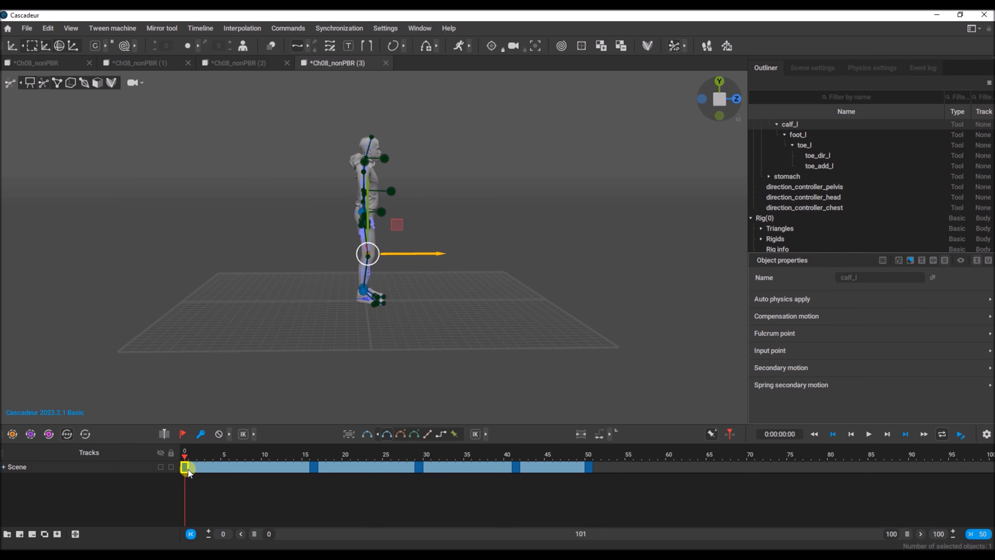
drag(188, 470, 652, 473)
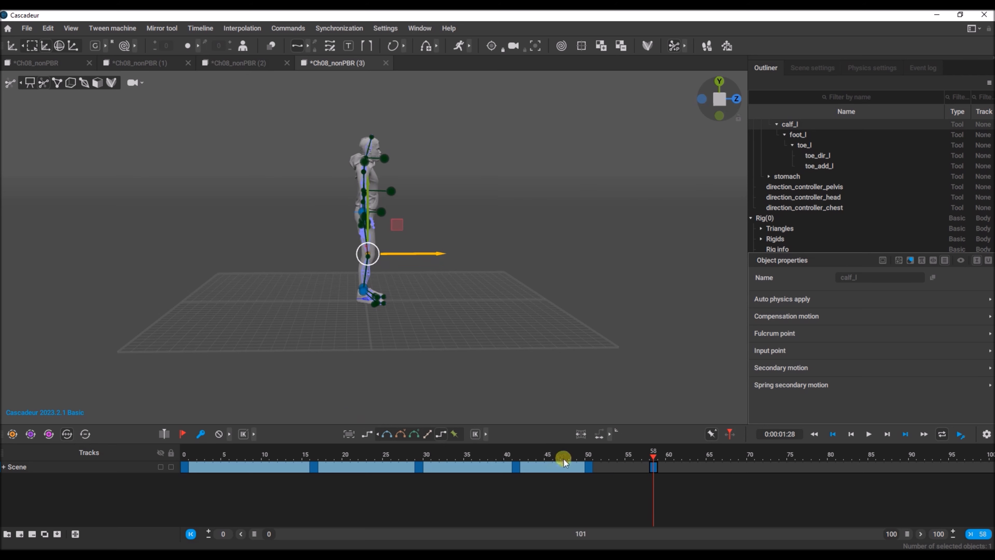
click(605, 466)
click(387, 434)
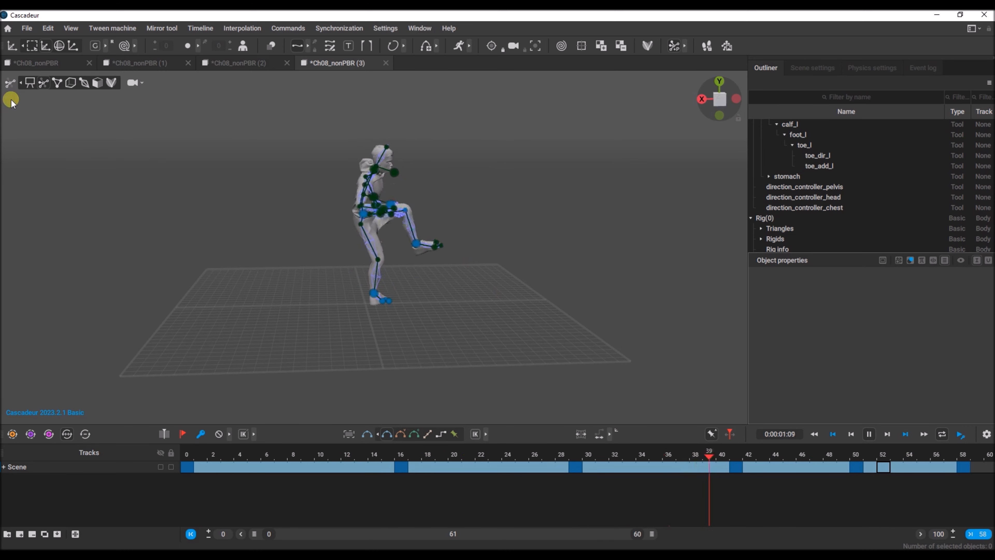
Show only the character mesh without rig controls and review the playing kick animation before stopping it.
click(29, 85)
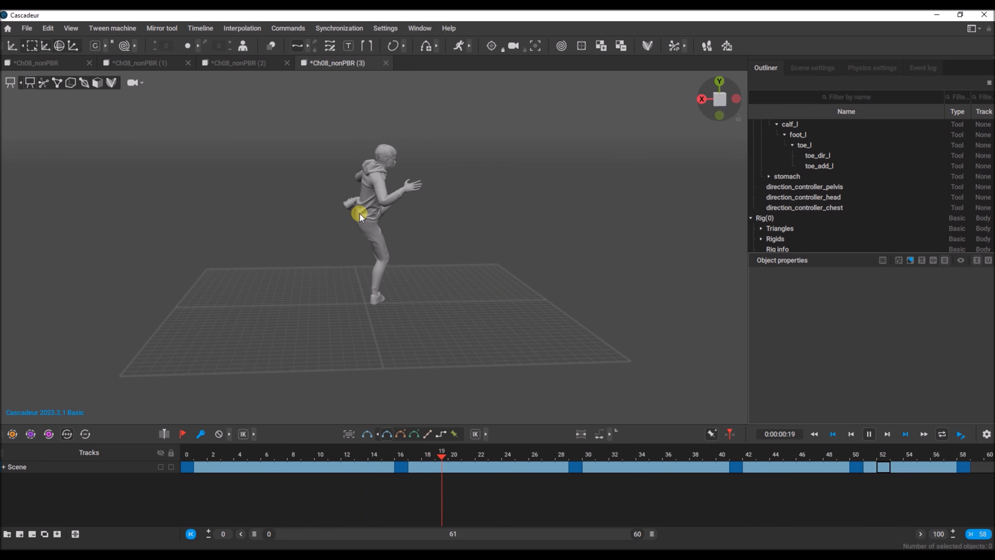
click(868, 434)
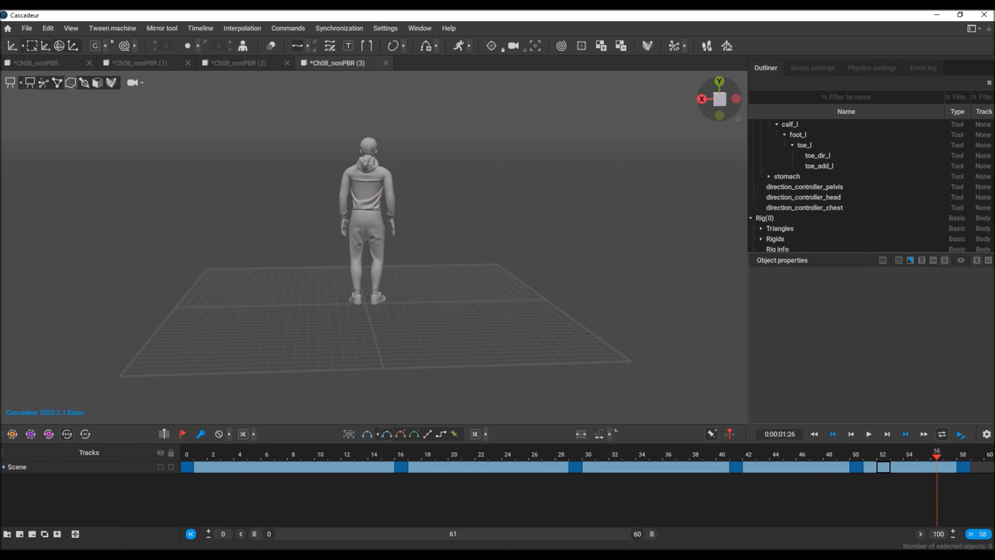
Export the scene as FBX to the MoveIt project's Assets\Animations folder, choosing an existing FBX file as the target.
click(27, 27)
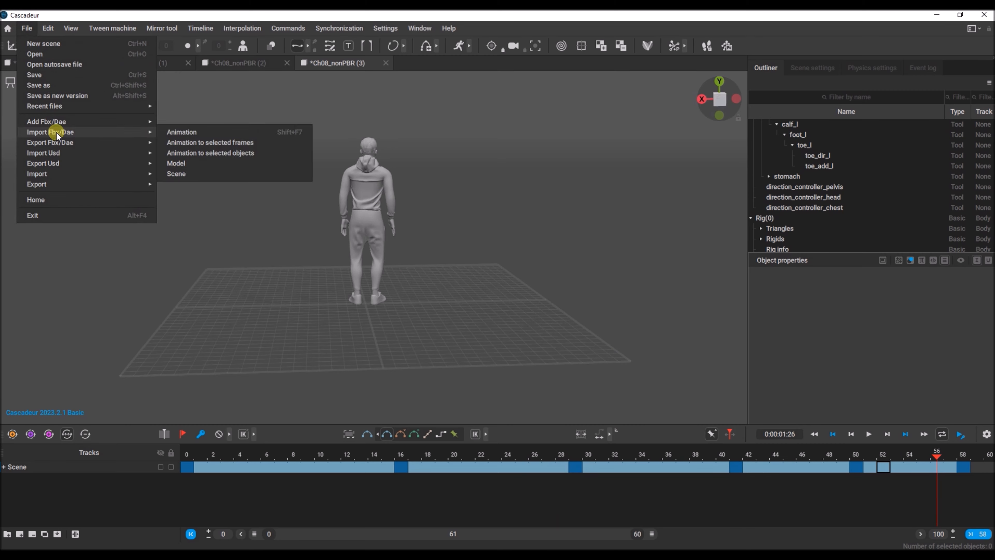
mouse_move(61, 143)
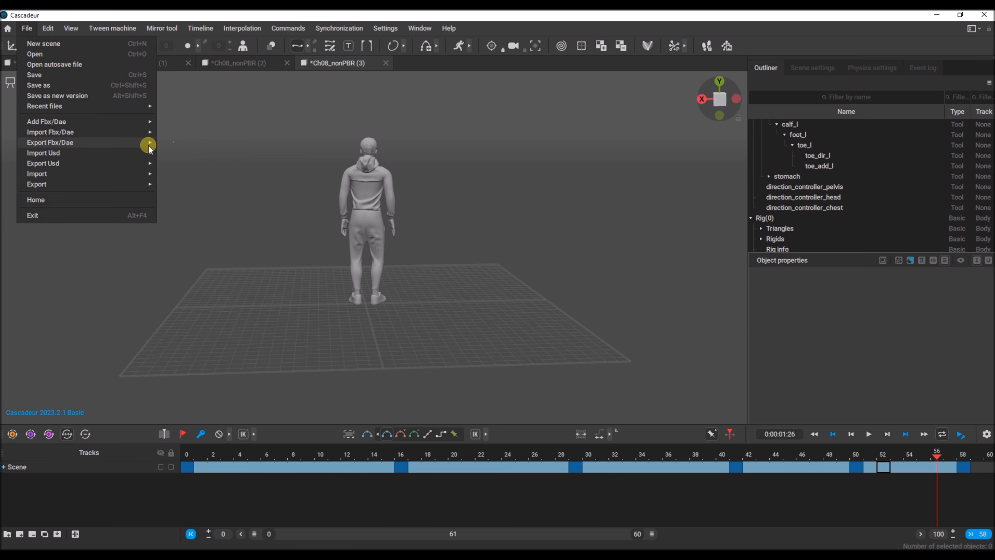
mouse_move(149, 145)
click(184, 153)
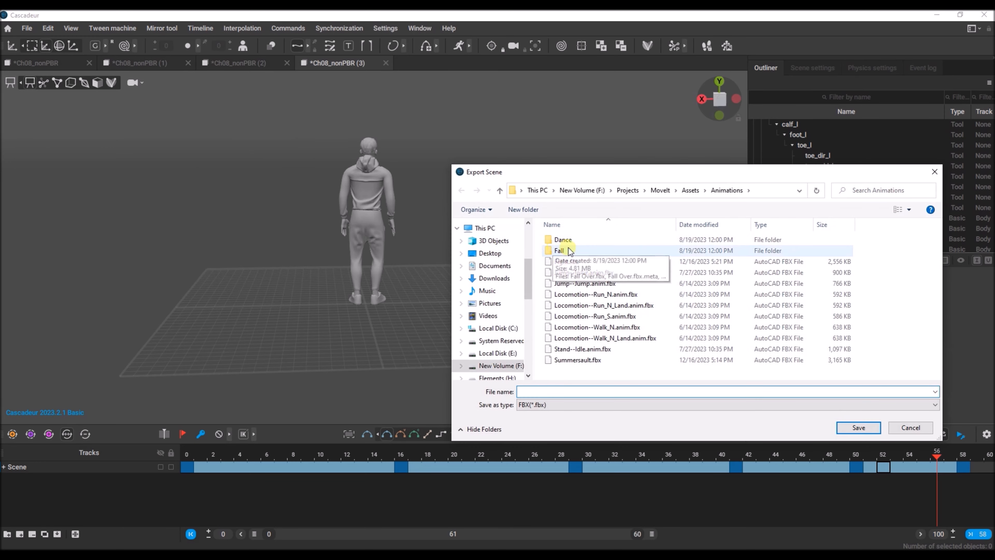
click(575, 261)
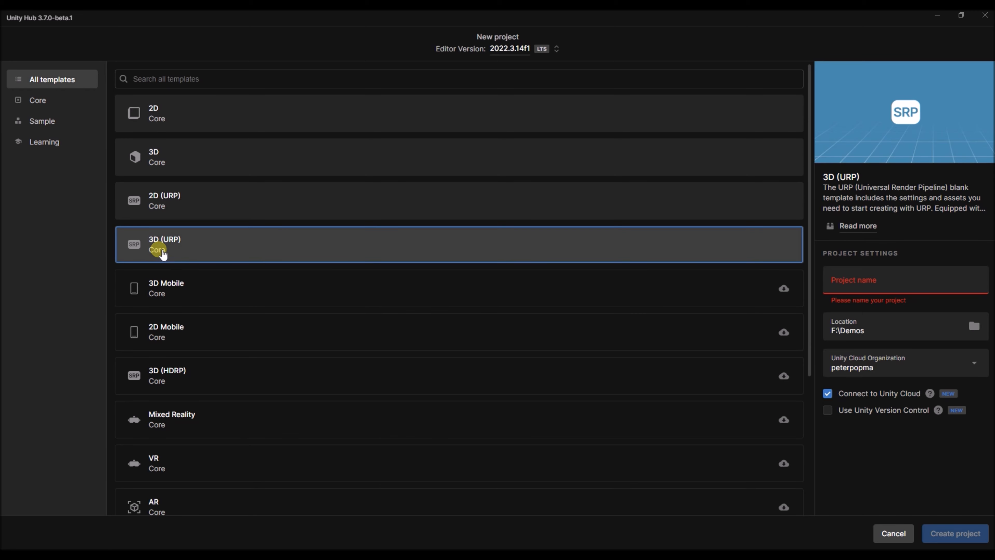
Create a Unity project named MoveIt from the 3D (URP) template in Unity Hub.
click(834, 277)
text(Mosaic)
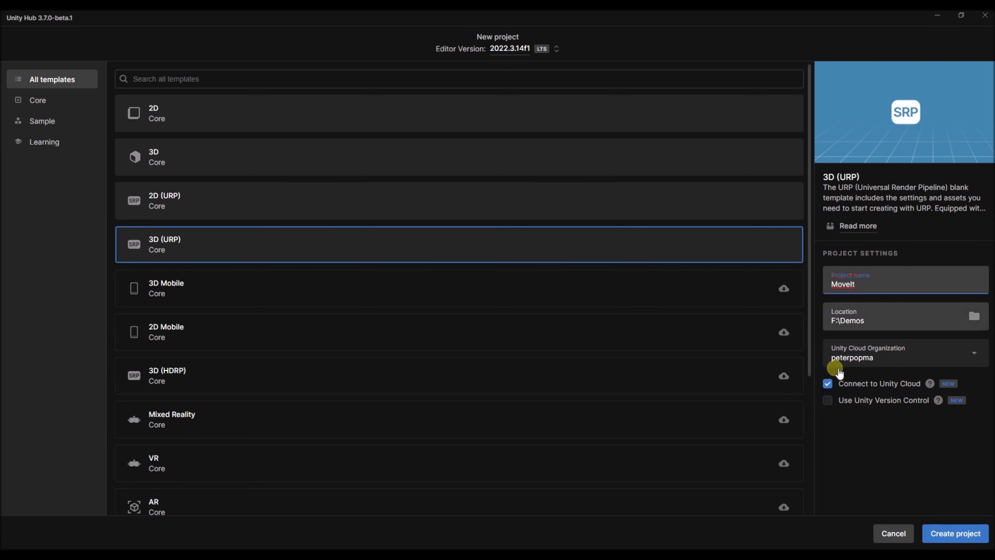
click(943, 533)
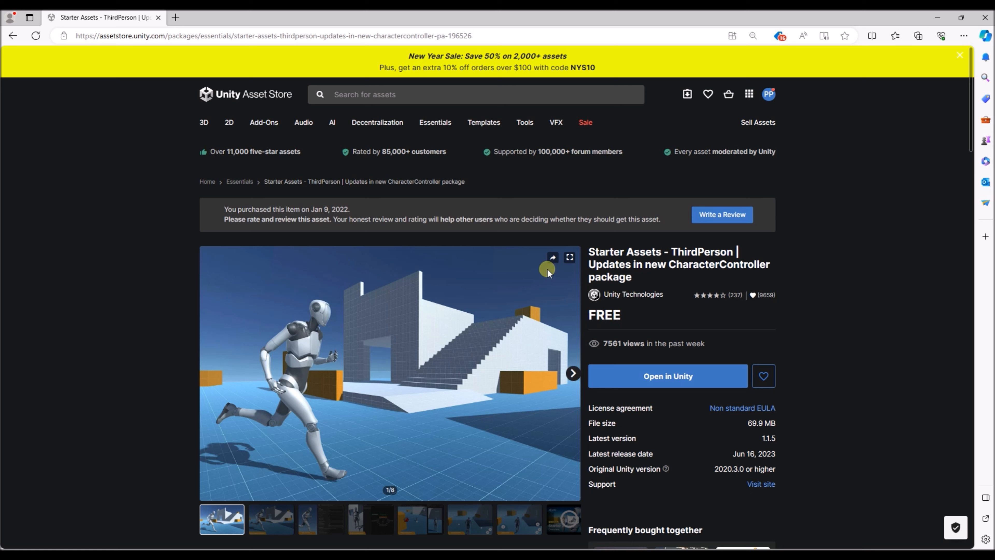
Open the Starter Assets - ThirdPerson package in the Unity editor, import it, and accept the project prompts, enabling the new input backends.
click(662, 383)
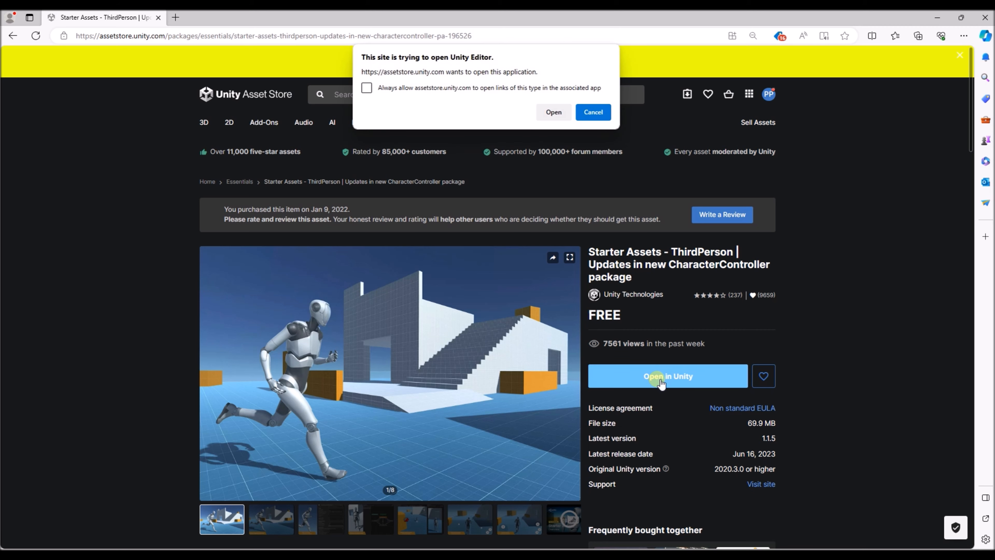
click(552, 109)
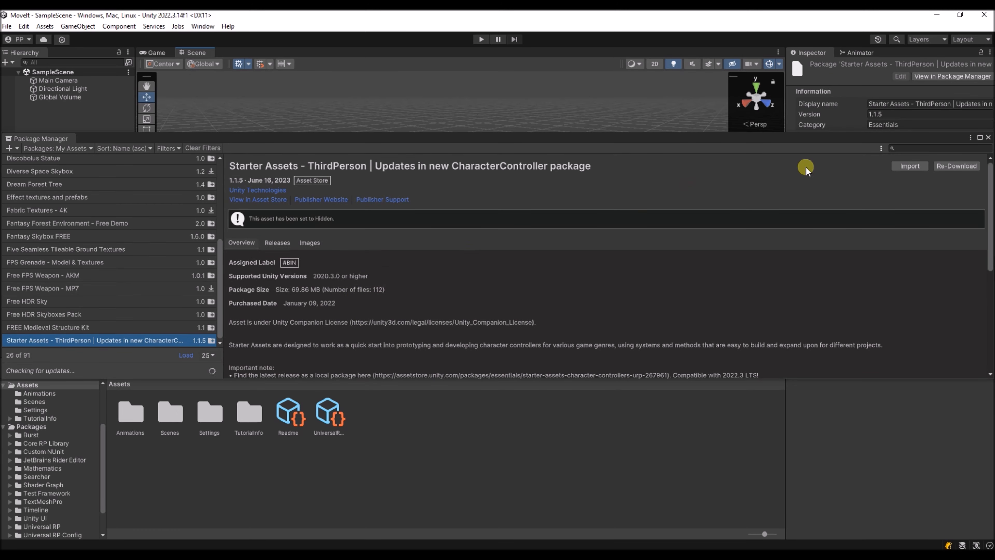
click(910, 166)
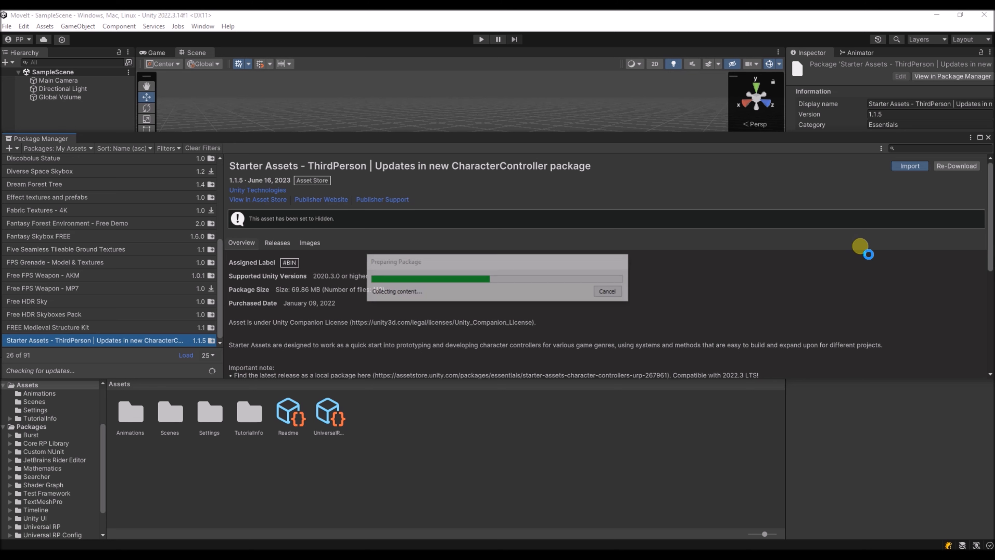
click(519, 306)
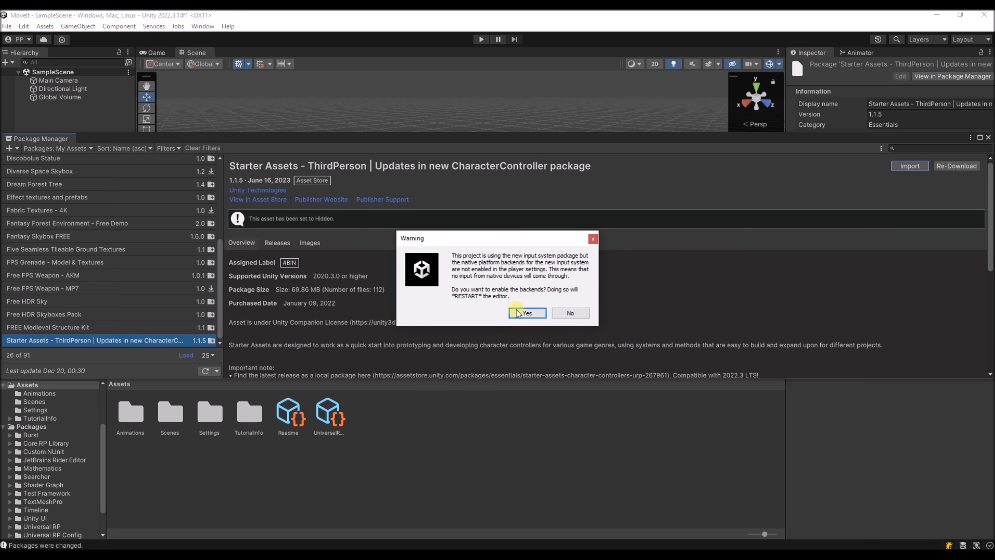
click(509, 315)
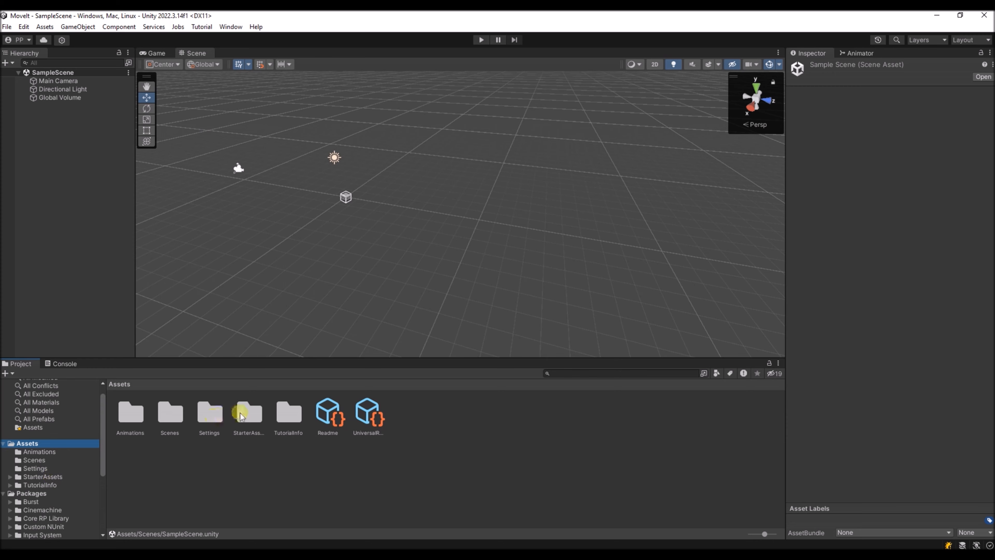
Open the Playground scene from the project's StarterAssets/ThirdPersonController/Scenes folder.
double_click(250, 413)
double_click(249, 414)
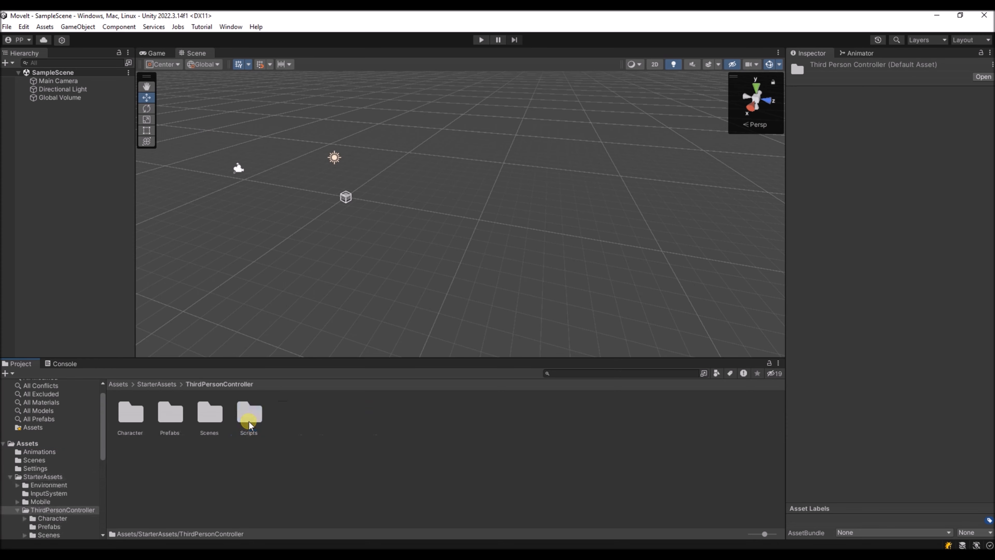
double_click(210, 412)
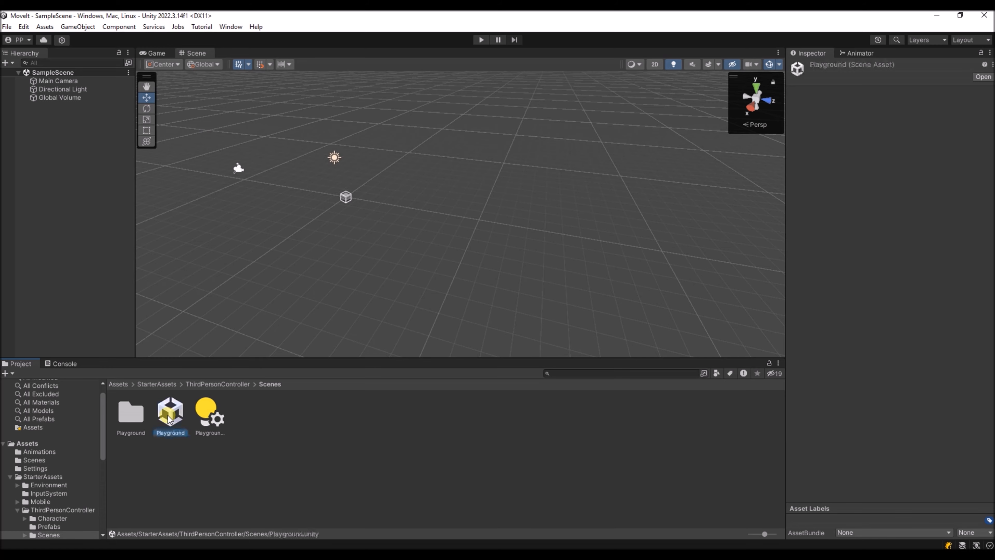
double_click(170, 414)
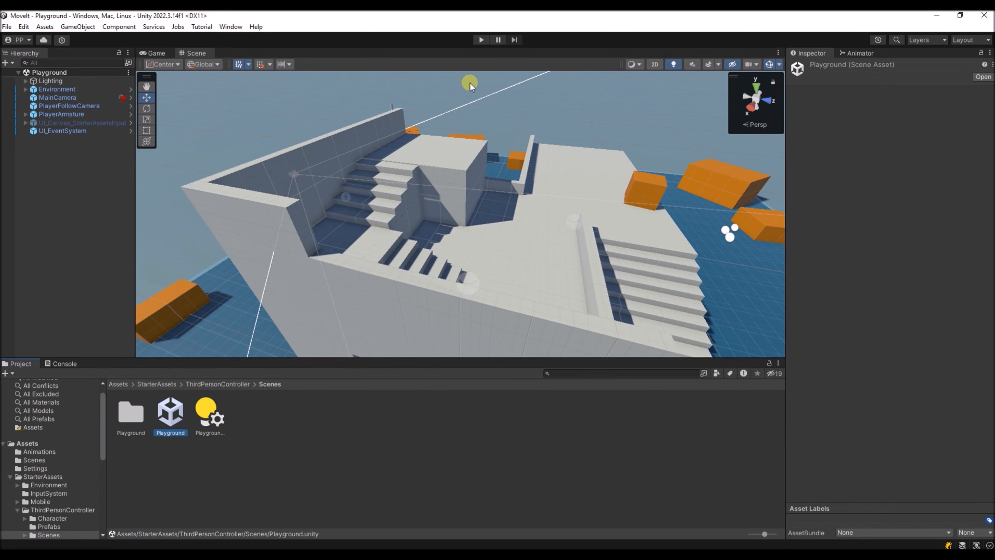
Play-test the Playground scene by moving the default character forward and sideways and jumping, and exit play mode.
click(478, 40)
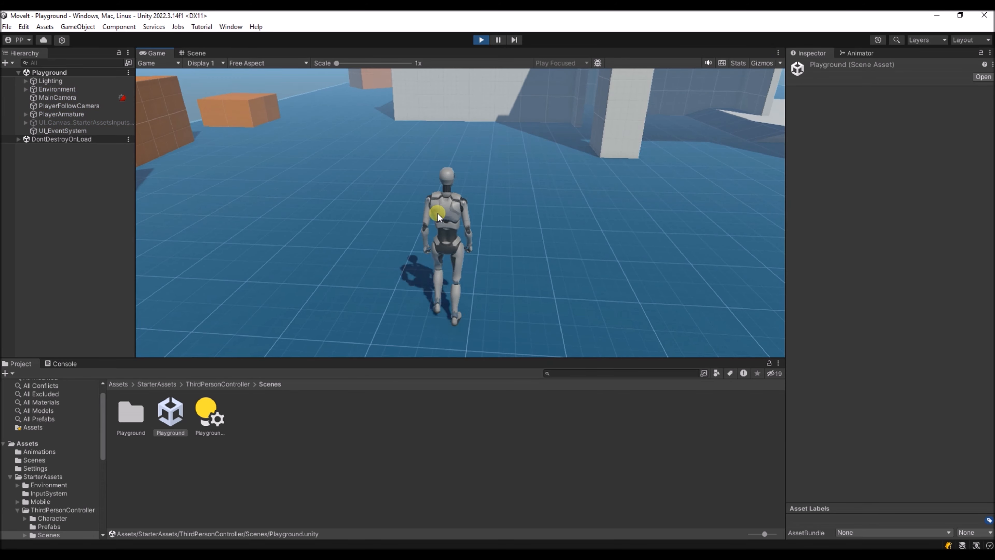
key(w)
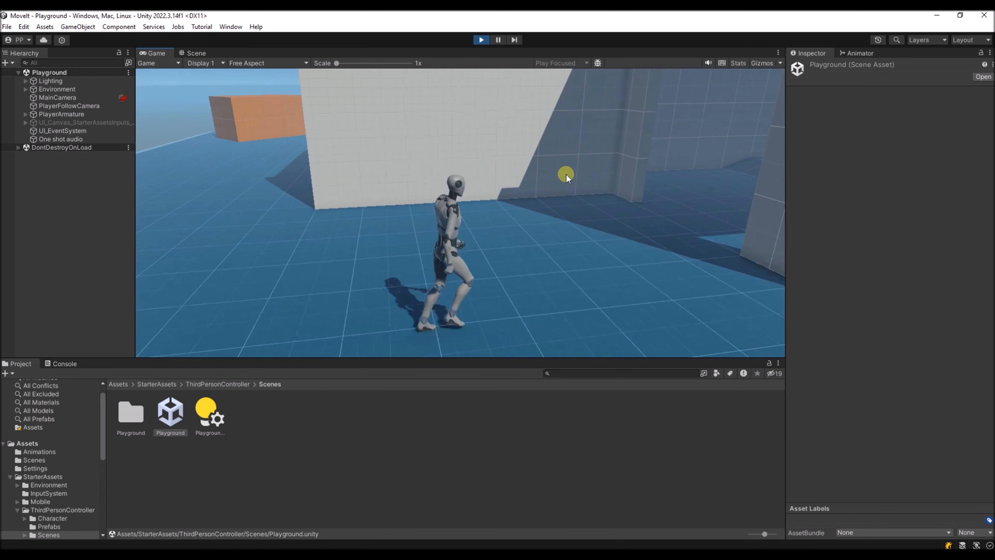
key(d)
key(space)
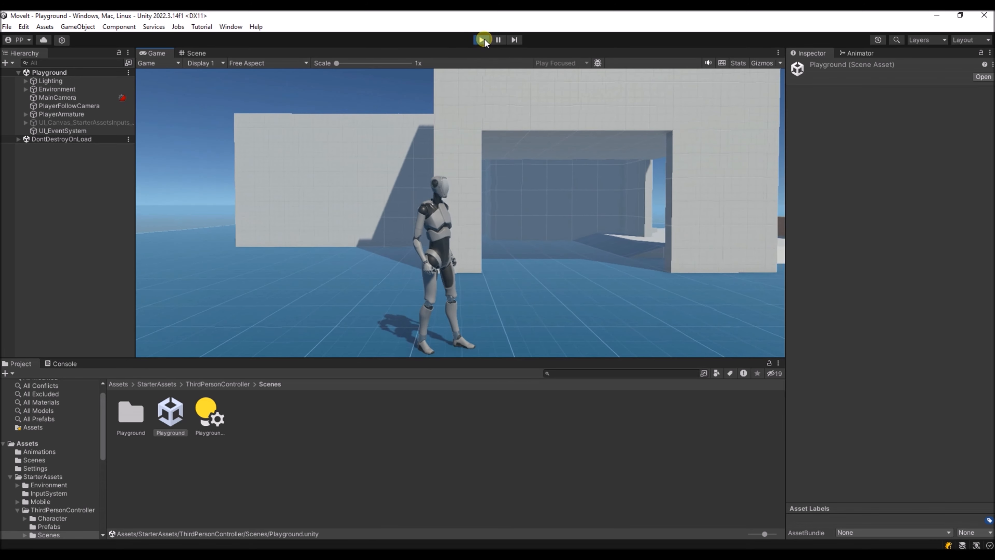
click(482, 39)
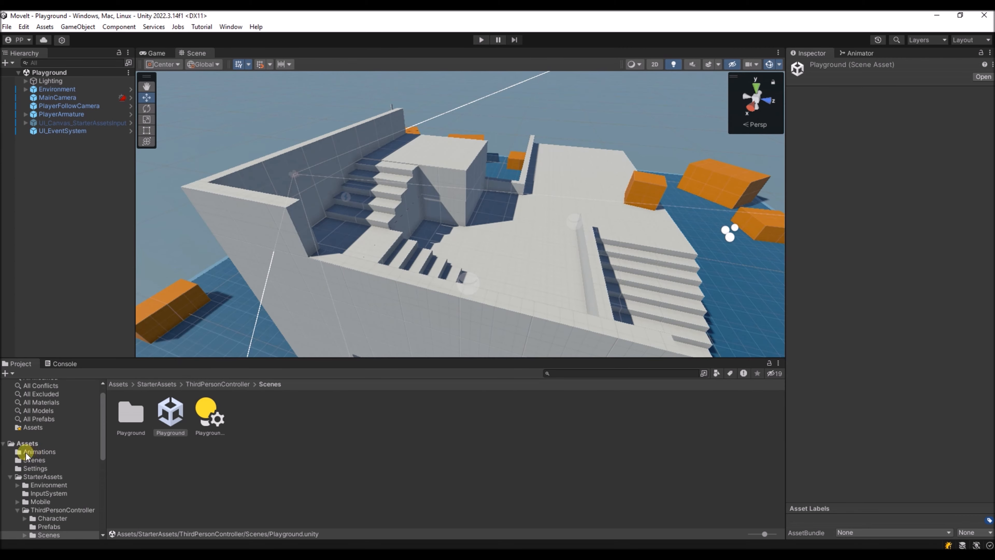
Examine the import settings of the Summersault and Ch08_nonPBR models in the Assets/Animations folder.
click(46, 451)
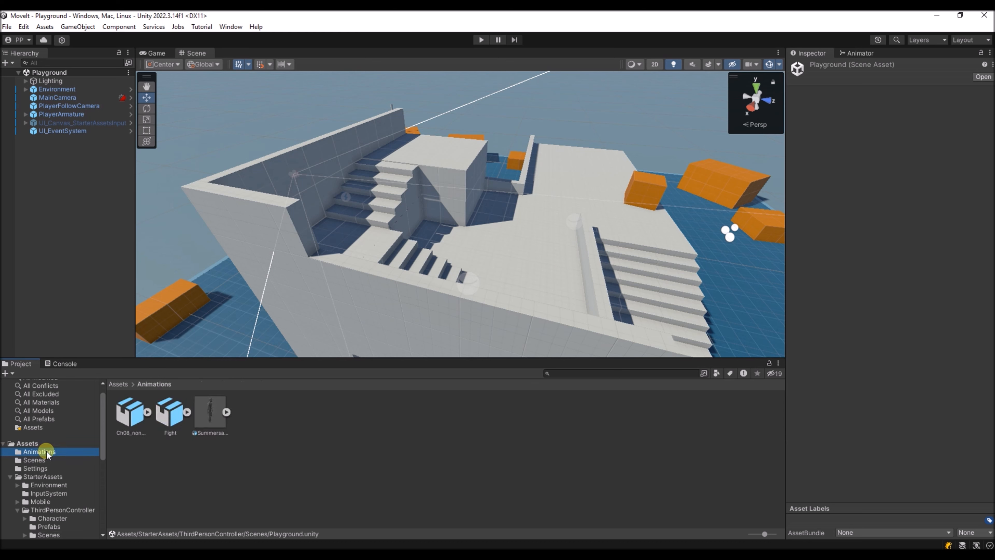
click(209, 415)
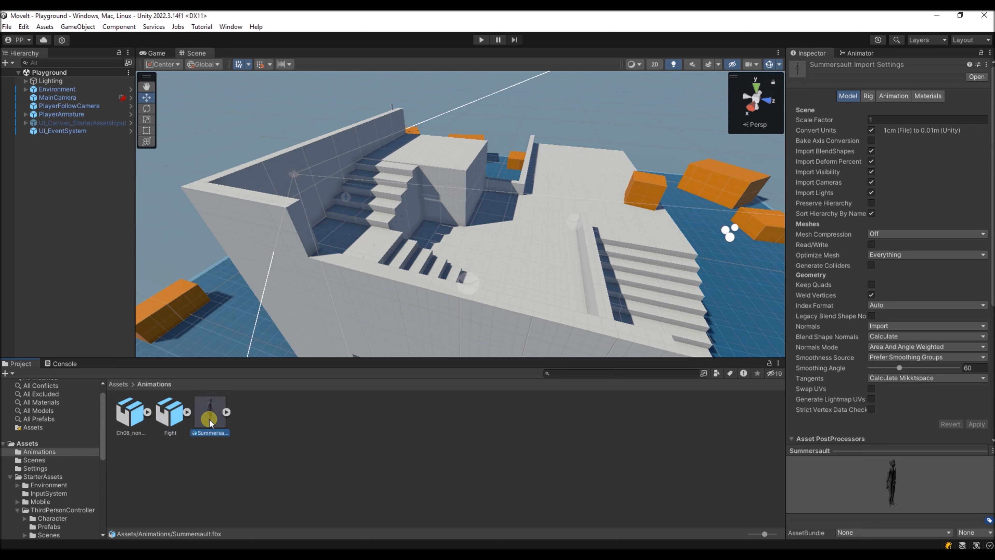
click(133, 419)
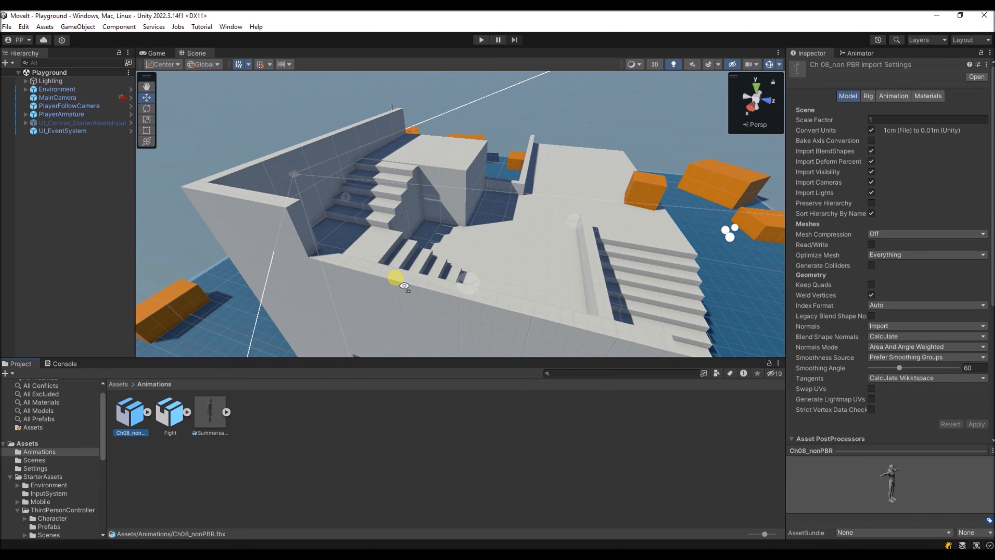
Expand PlayerArmature in the scene hierarchy and inspect its Geometry and Skeleton children.
right_drag(399, 283, 248, 219)
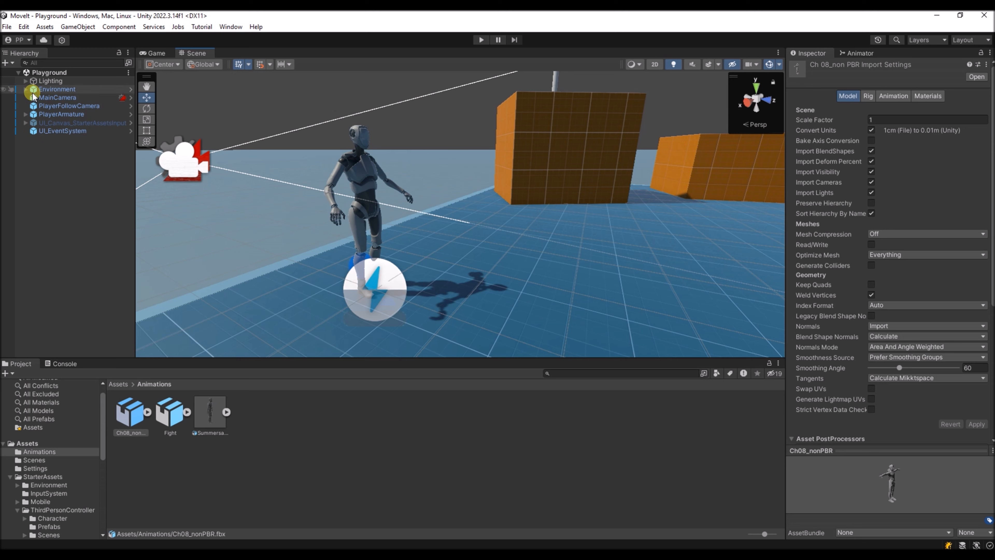
click(24, 114)
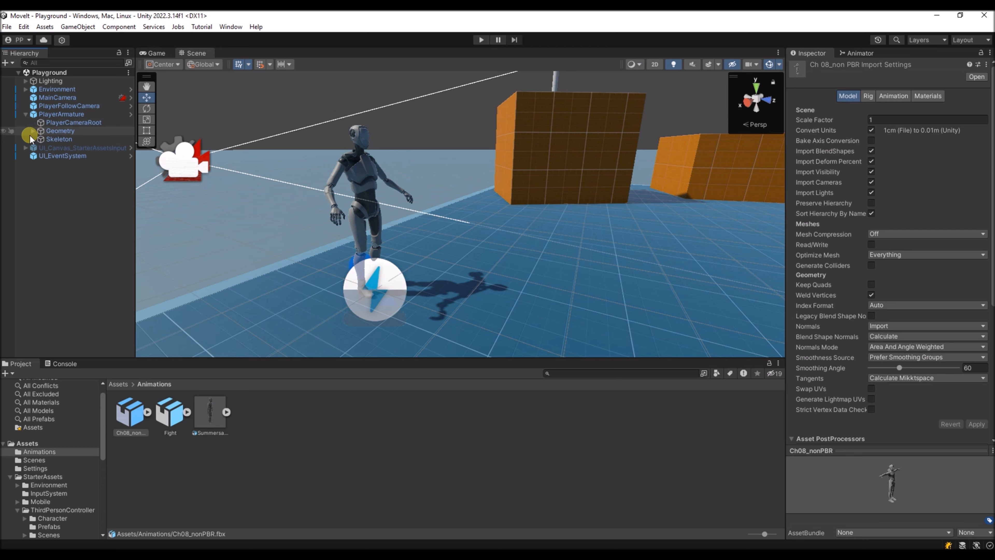
click(32, 139)
click(34, 131)
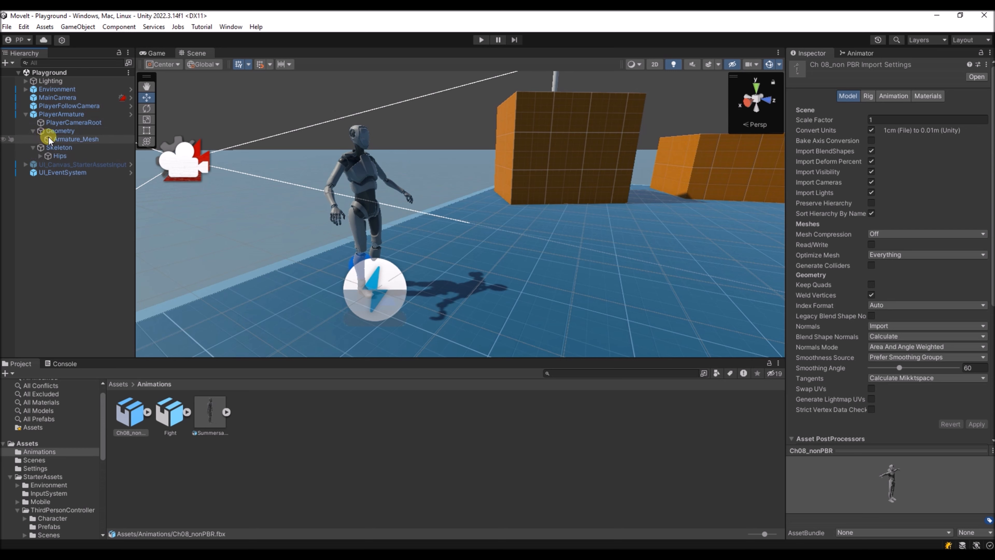
click(57, 131)
click(64, 137)
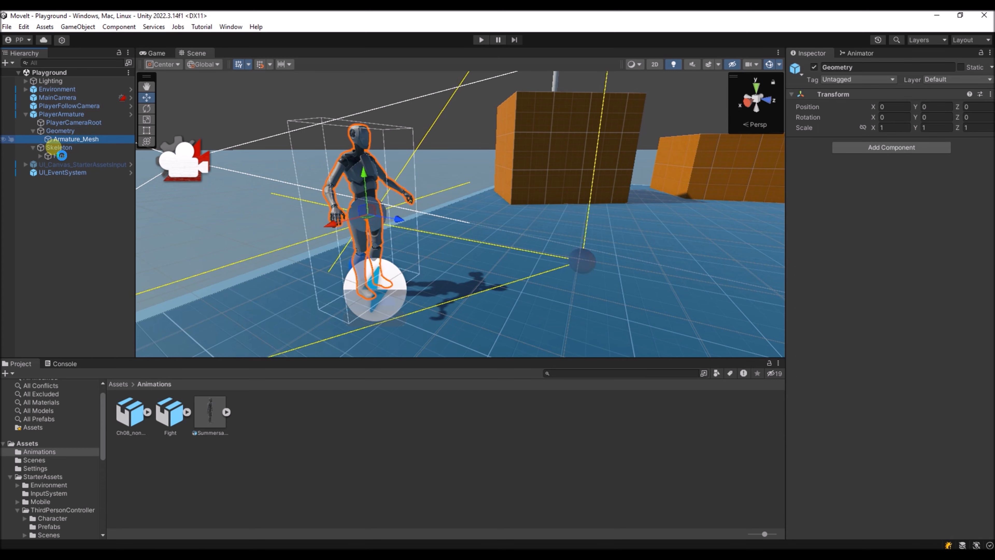
click(57, 150)
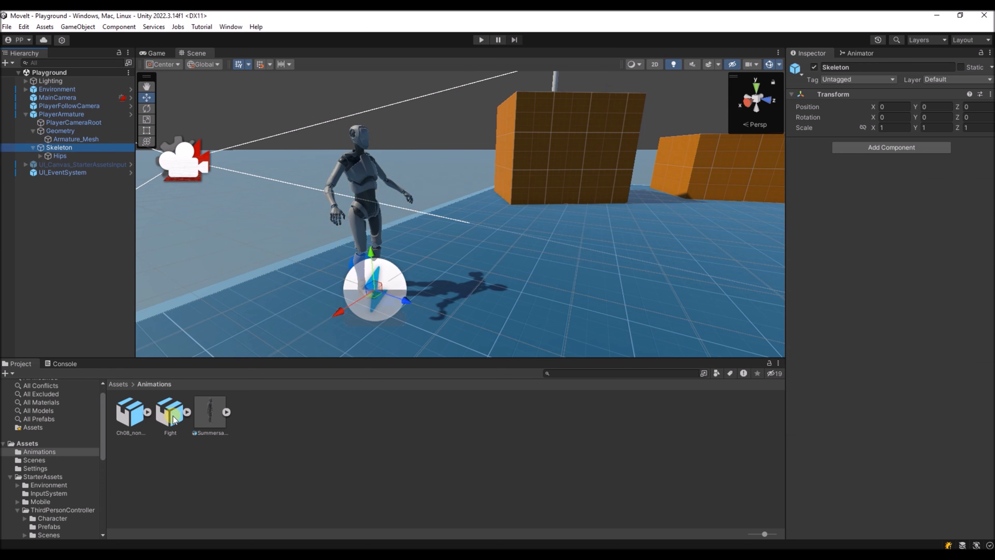
Add the Ch08_nonPBR model as a child of PlayerArmature and delete the original Geometry and Skeleton objects.
click(131, 414)
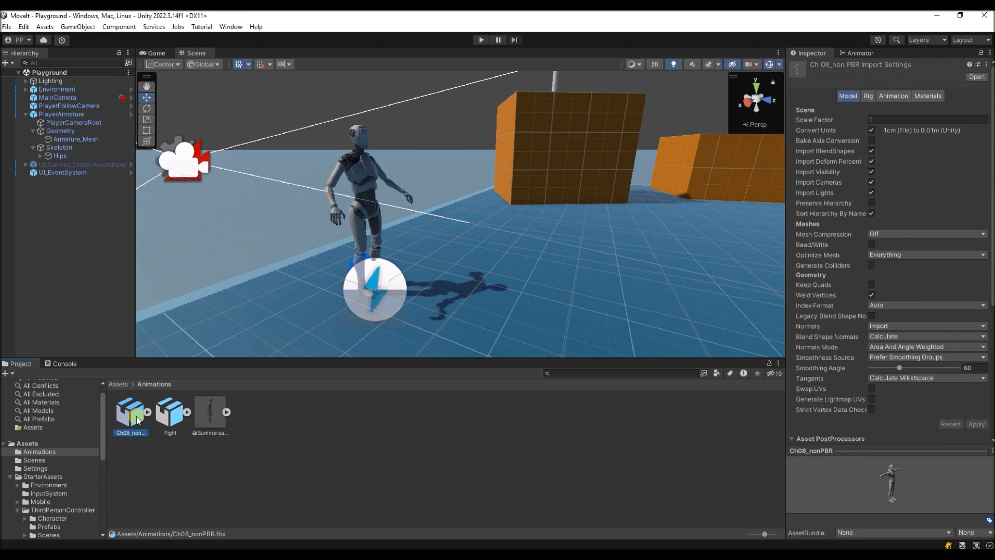
drag(136, 418, 59, 127)
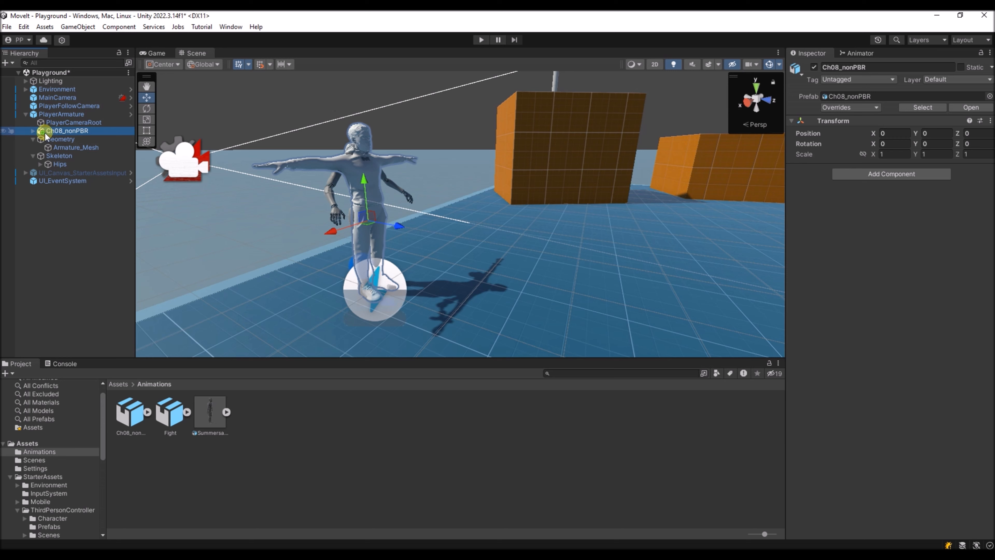
click(39, 138)
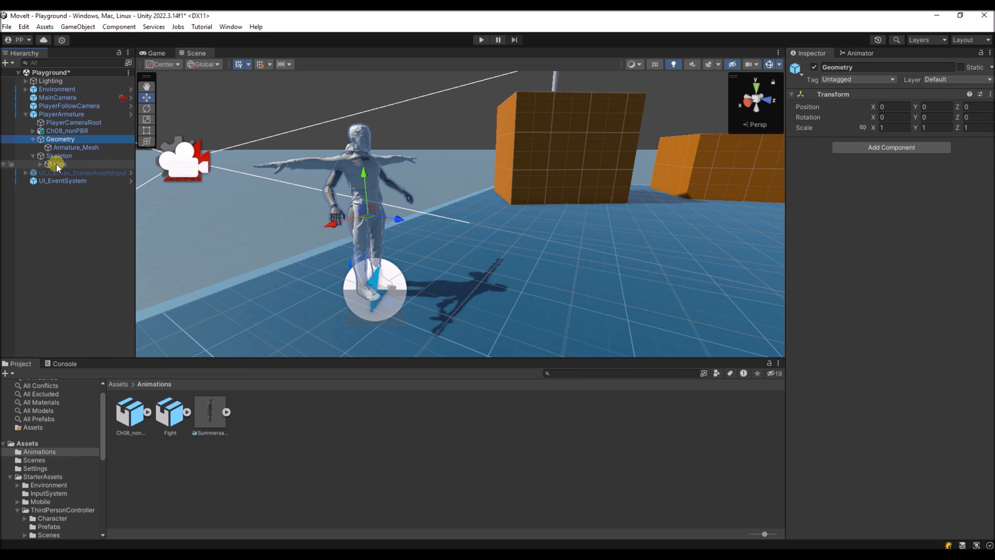
key(Delete)
click(55, 140)
key(Delete)
Expand Ch08_nonPBR and its mixamorig7:Hips bone to examine the model's meshes and skeleton.
click(63, 131)
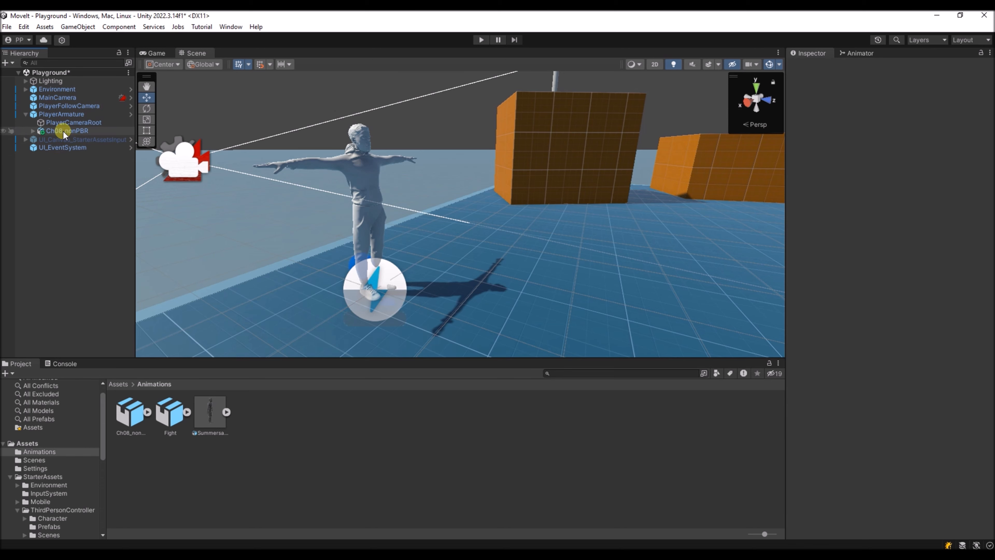
click(33, 132)
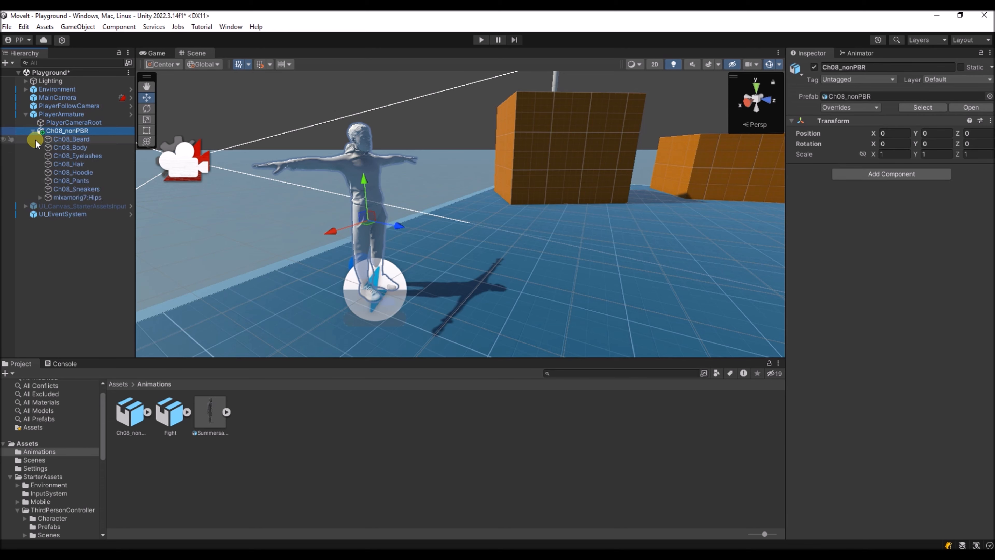
click(41, 198)
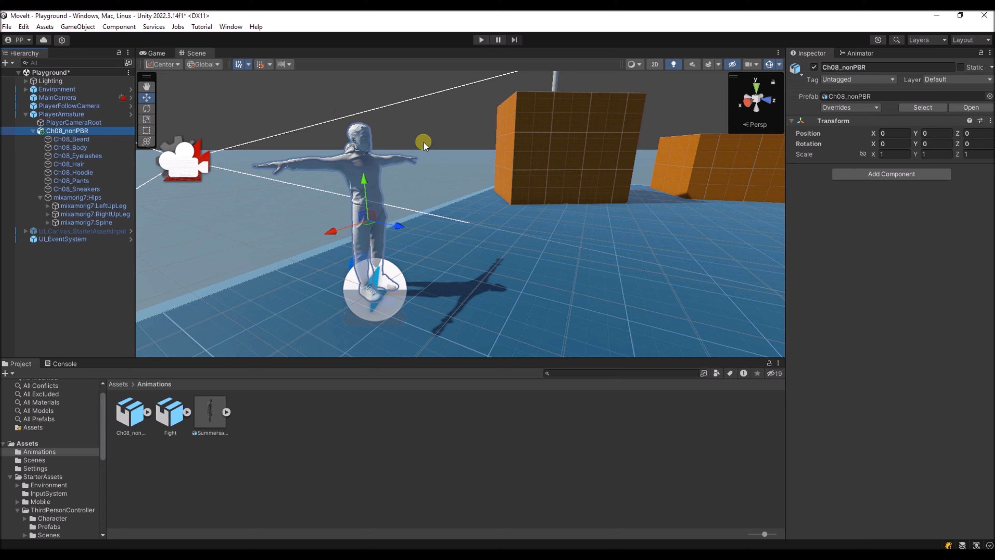
Play-test the scene with the Ch08_nonPBR character, moving it around to check its animation, and exit play mode.
click(480, 39)
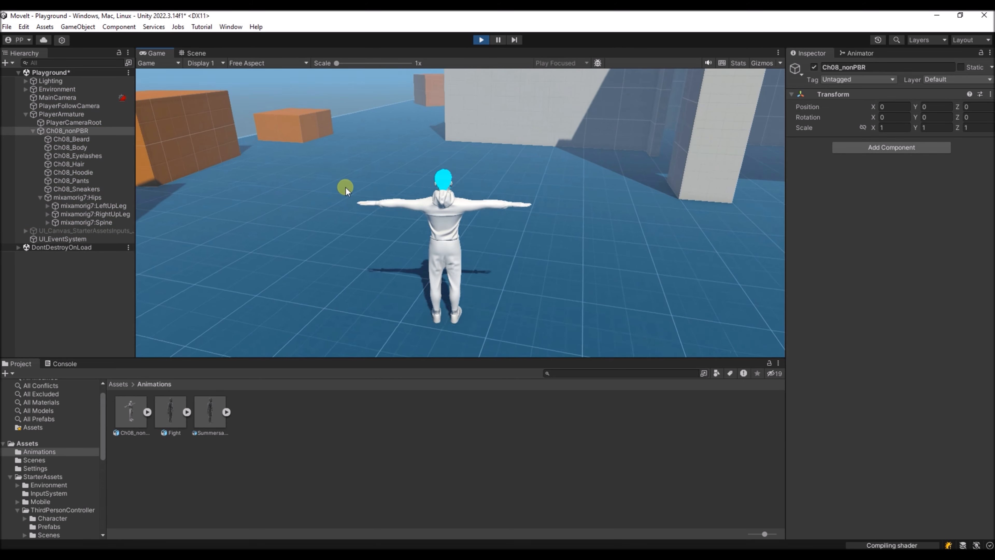
key(w)
key(d)
key(s)
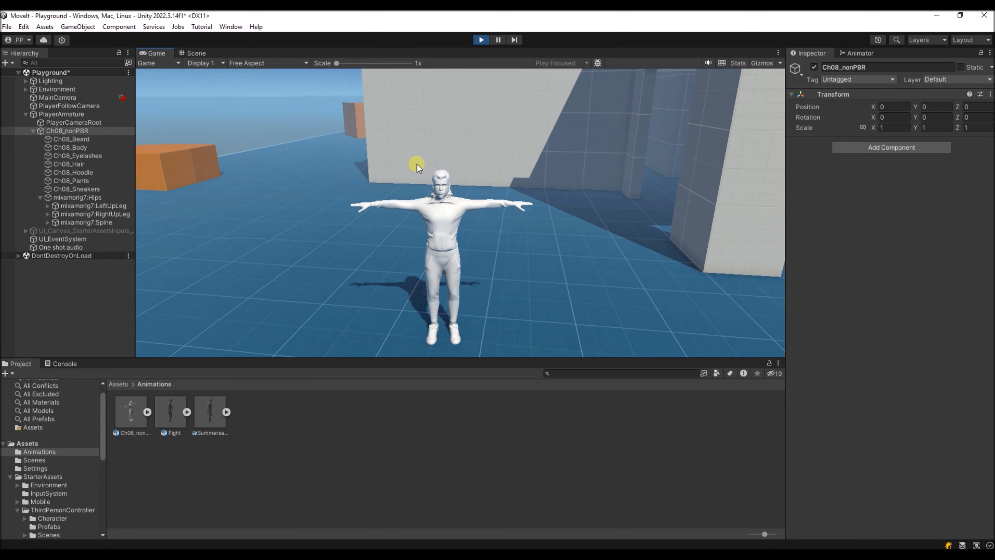
key(w)
key(w)
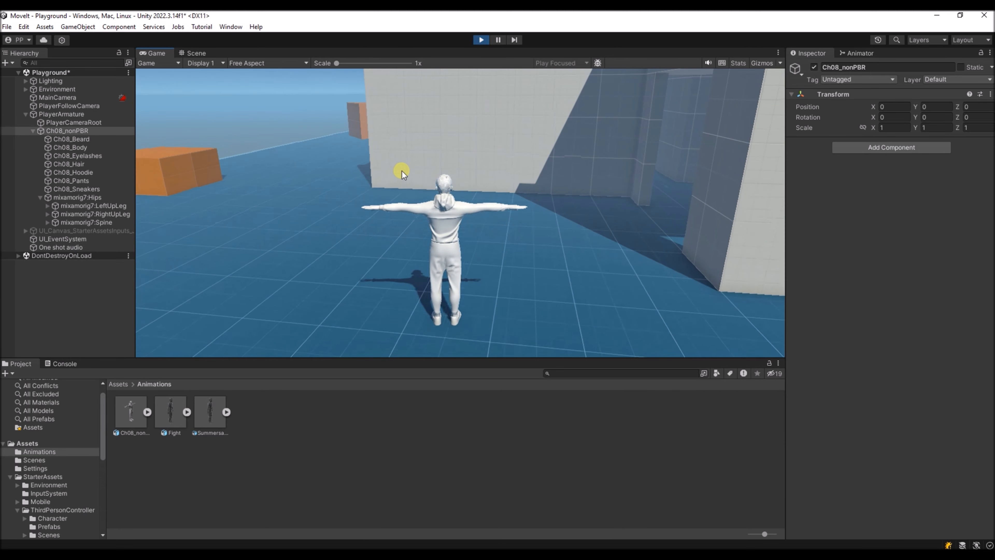
key(s)
key(w)
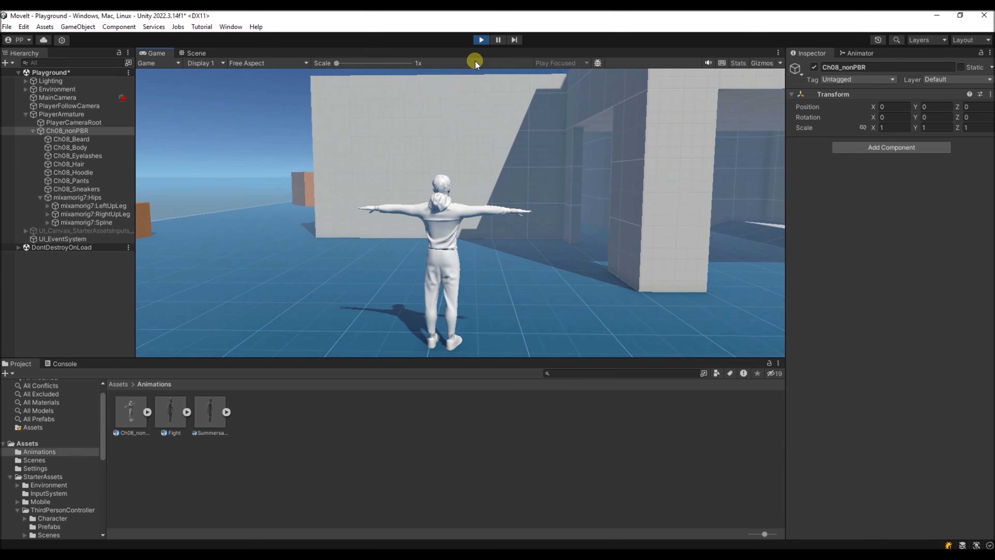
click(481, 39)
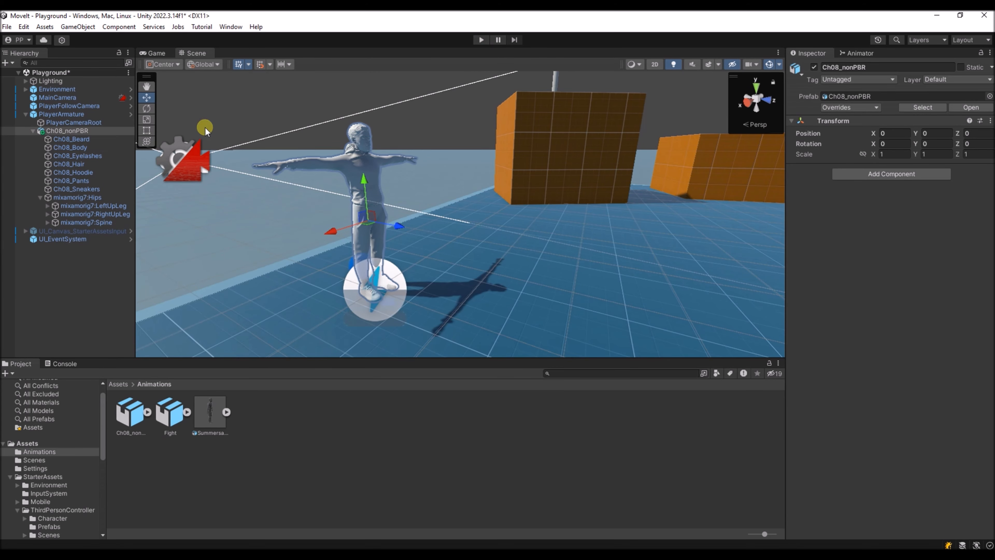
Check the avatars available for PlayerArmature's Animator without changing the assignment, and inspect the mixamorig7:Hips bone.
click(62, 115)
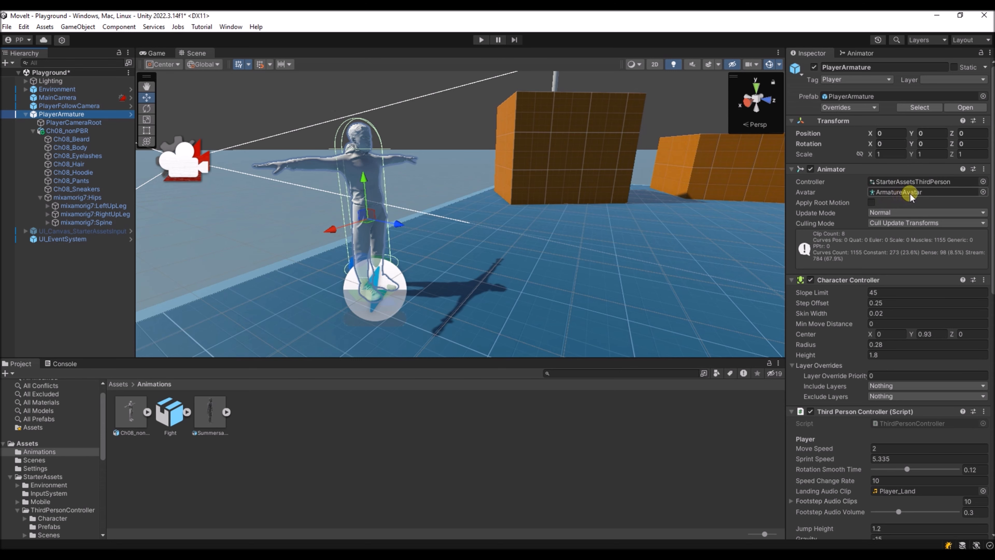
click(984, 193)
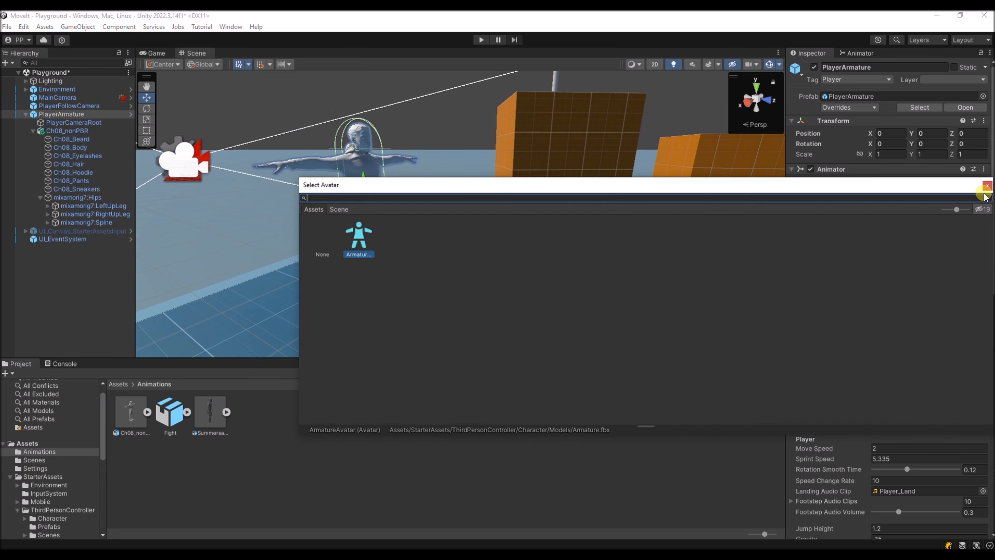
click(985, 187)
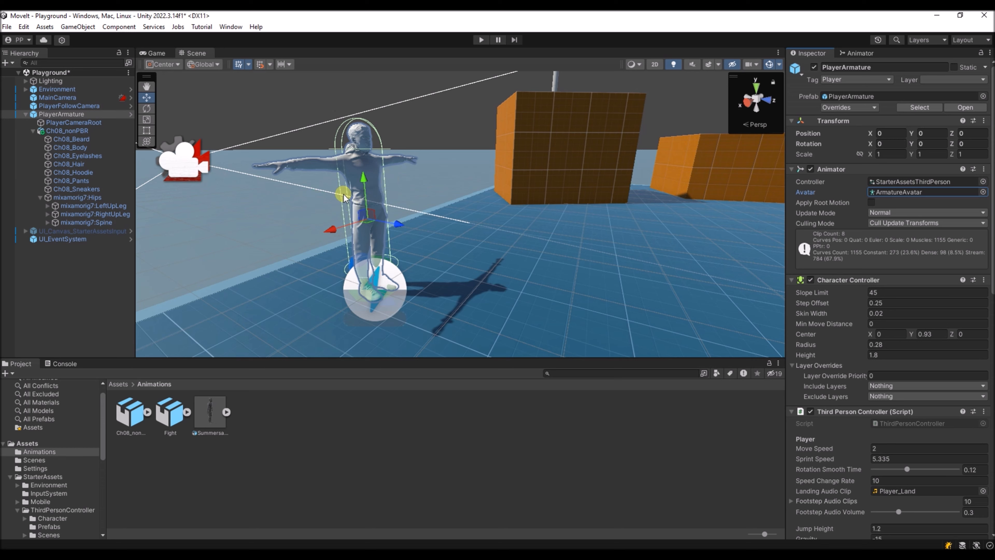
click(64, 199)
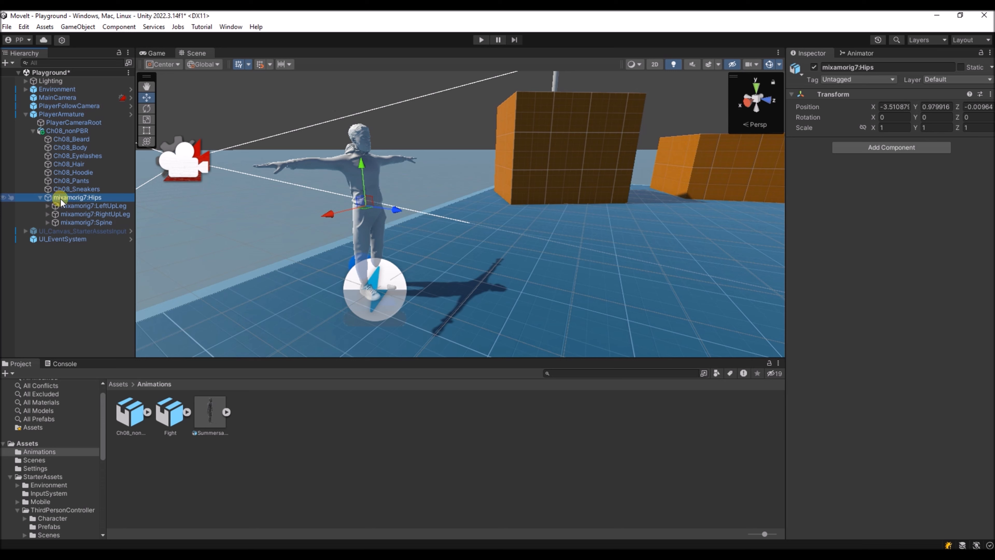
Inspect the transforms of the mixamorig7:LeftUpLeg bone and the PlayerCameraRoot object under PlayerArmature.
click(94, 201)
click(87, 206)
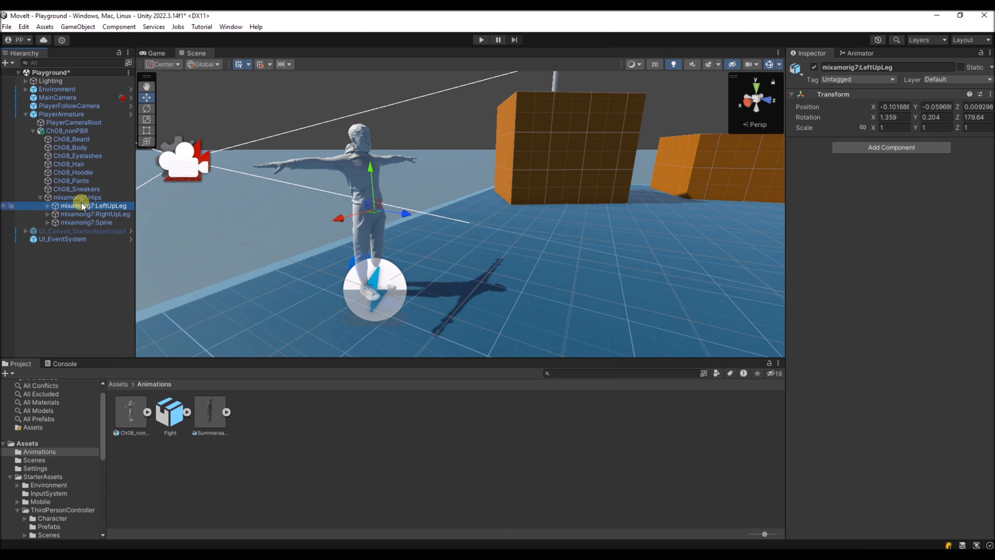
click(59, 124)
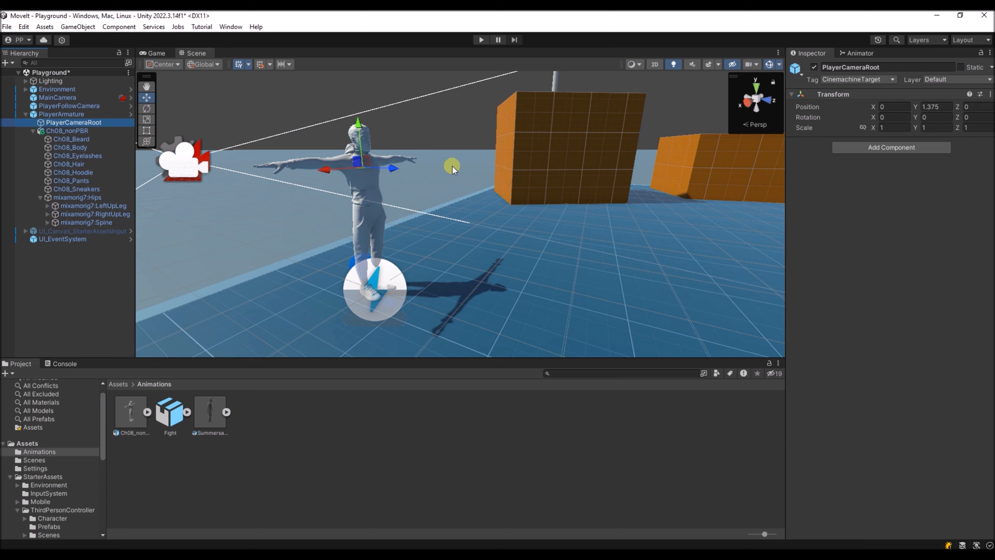
Locate the ArmatureAvatar used by PlayerArmature's Animator, examine its bone mapping in the avatar configuration, and return to the scene.
click(63, 114)
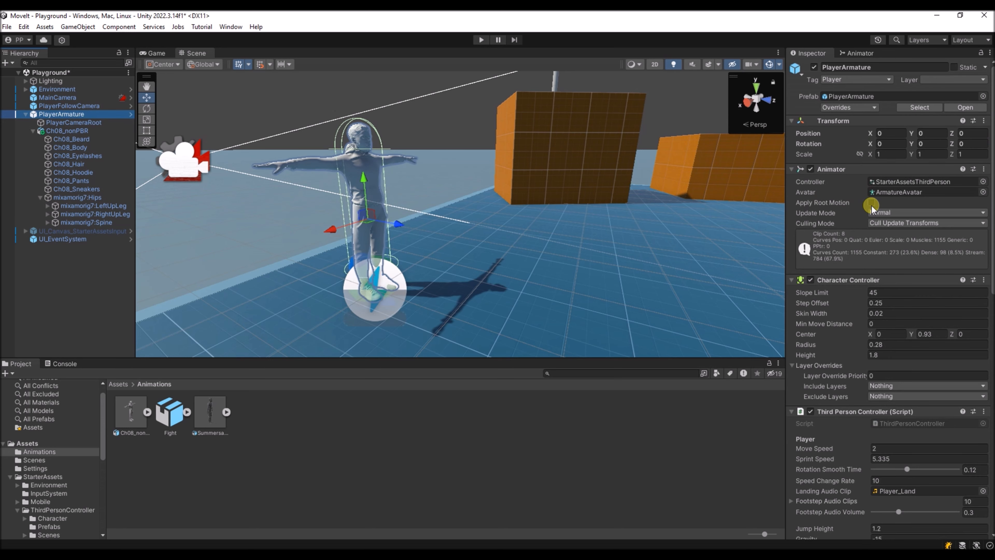
click(911, 192)
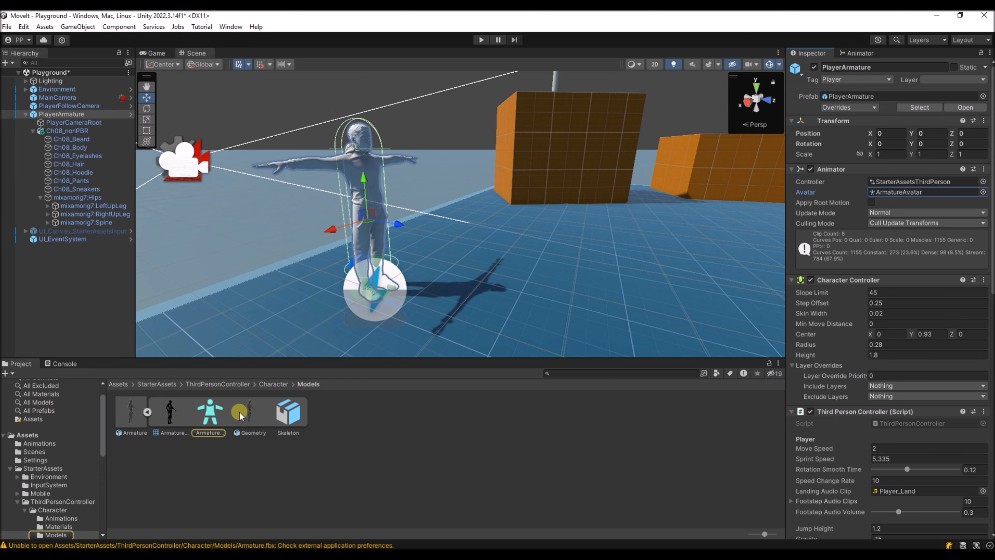
double_click(209, 419)
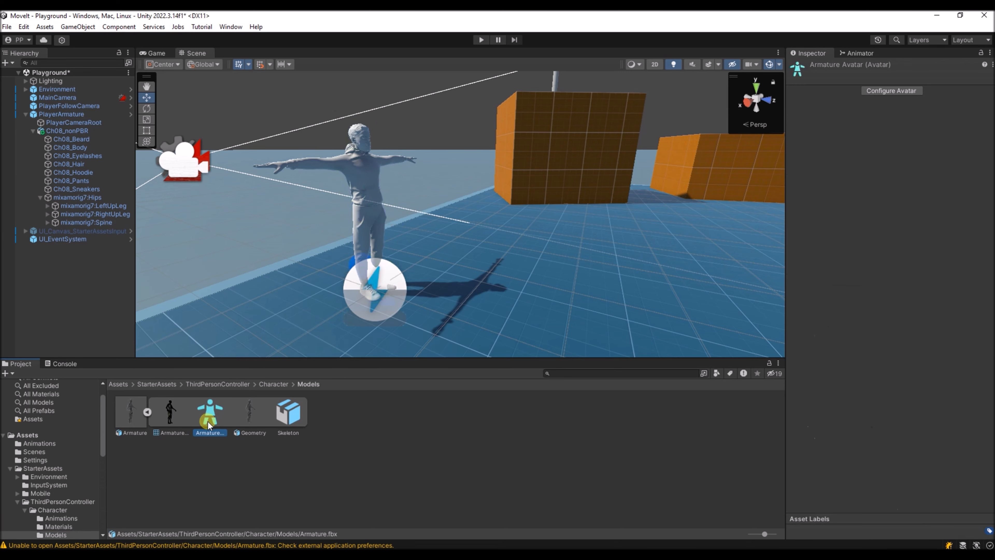
click(886, 91)
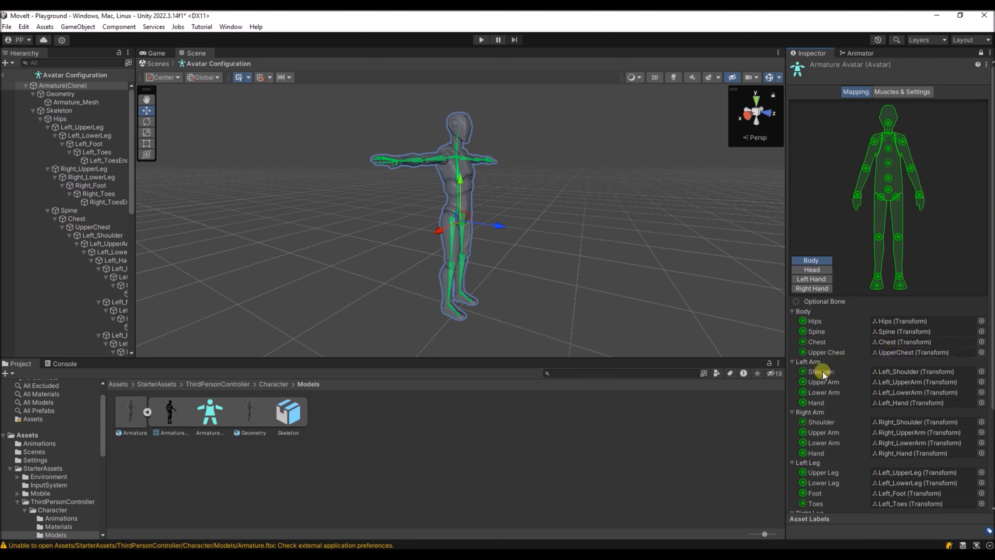
scroll(897, 400, down, 3)
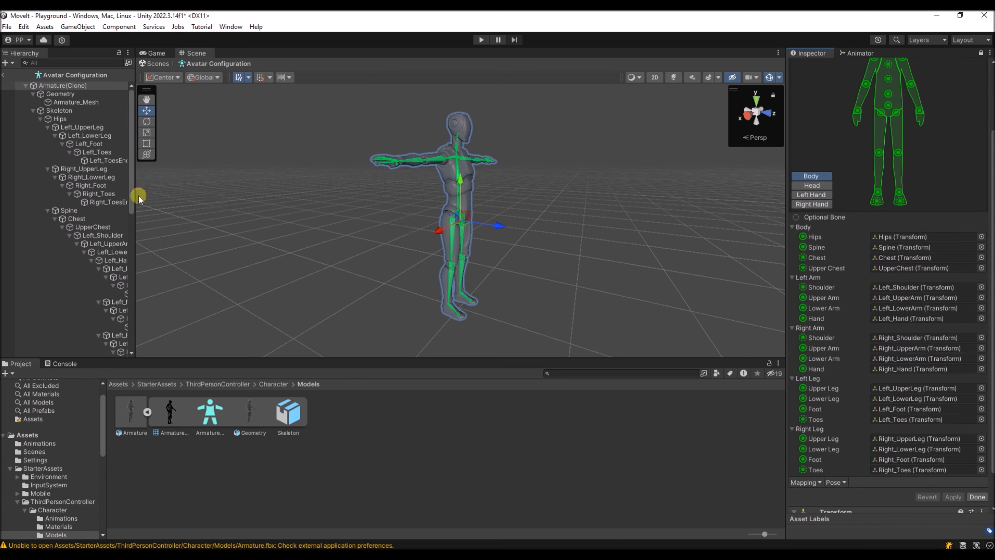
click(6, 74)
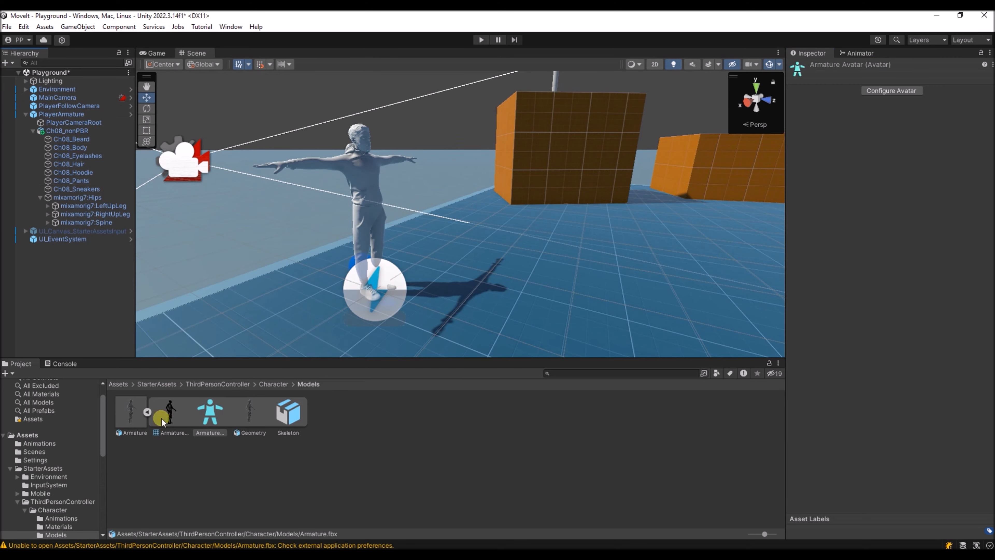
click(147, 413)
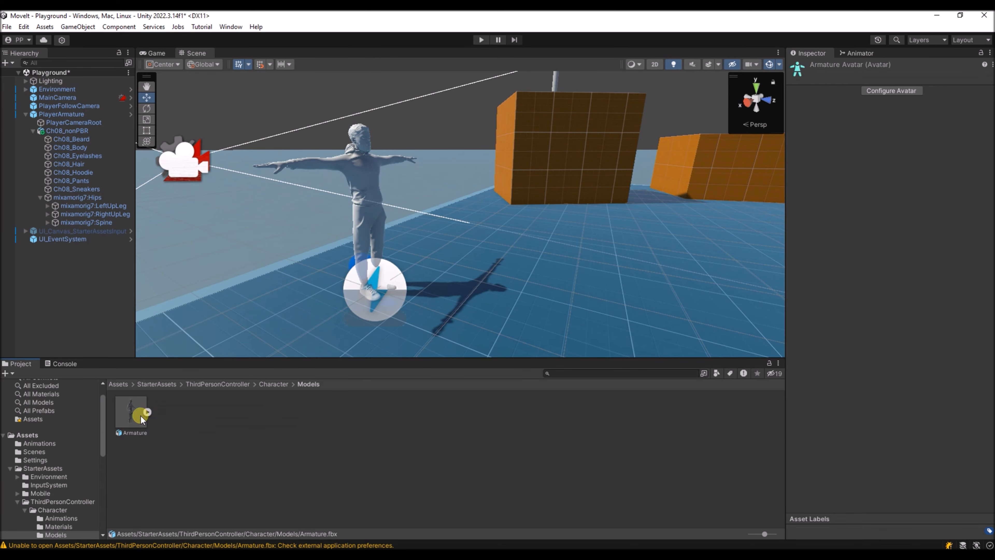
Set the Ch08_nonPBR model's rig animation type to Humanoid, with its avatar created from this model, and apply the import settings.
click(50, 443)
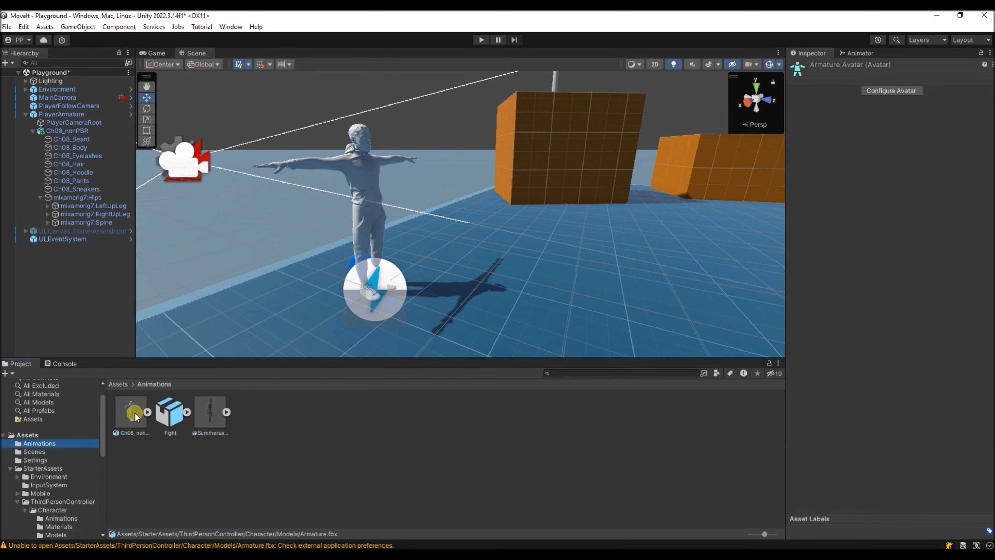
click(135, 413)
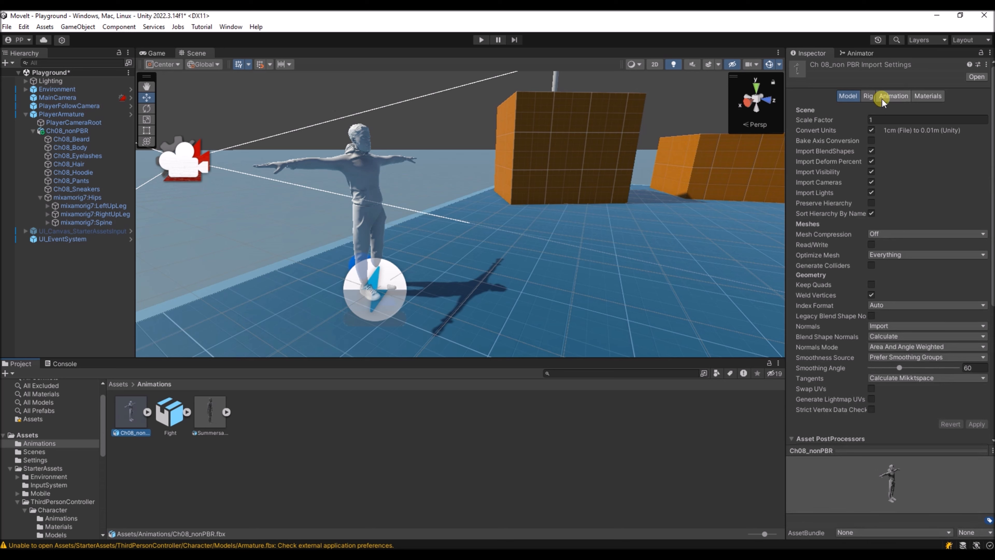
click(870, 96)
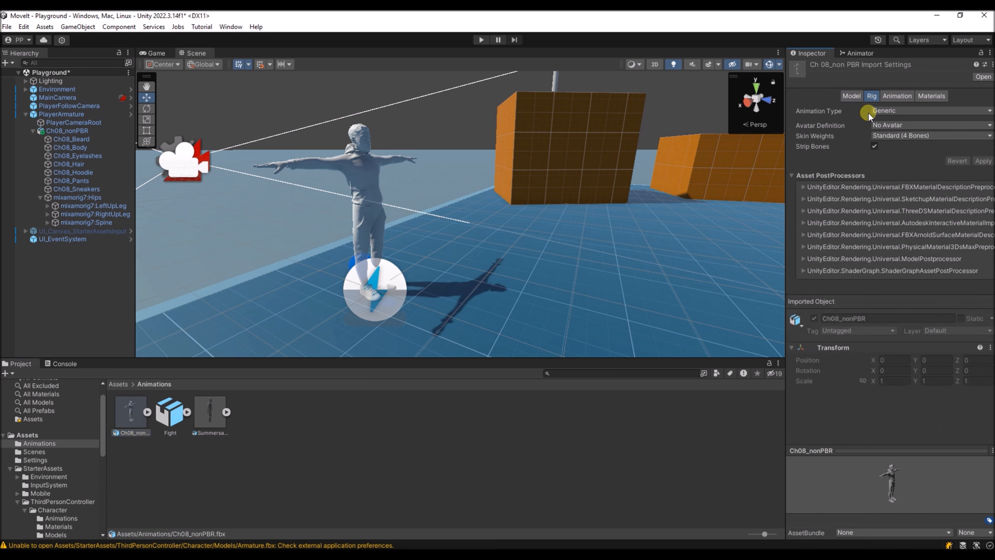
click(895, 110)
click(895, 156)
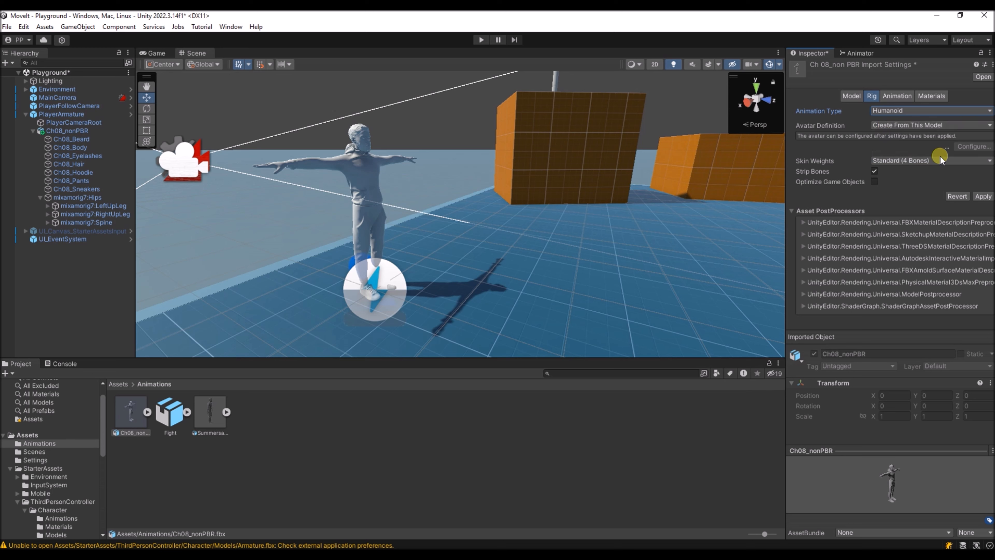
click(983, 196)
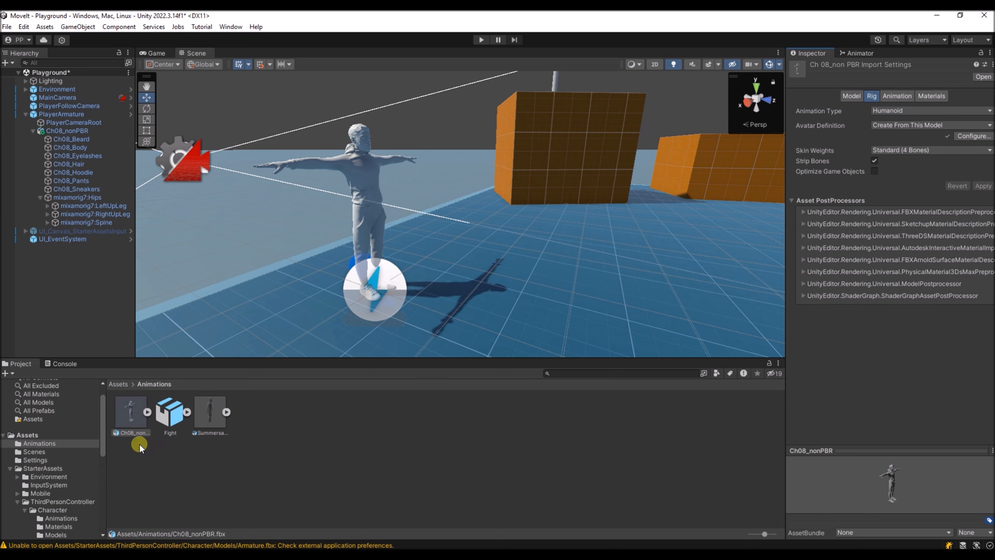
Expand the Ch08_nonPBR model, examine its avatar's body, arm and leg bone mapping in the avatar configuration, and return to the scene.
click(146, 413)
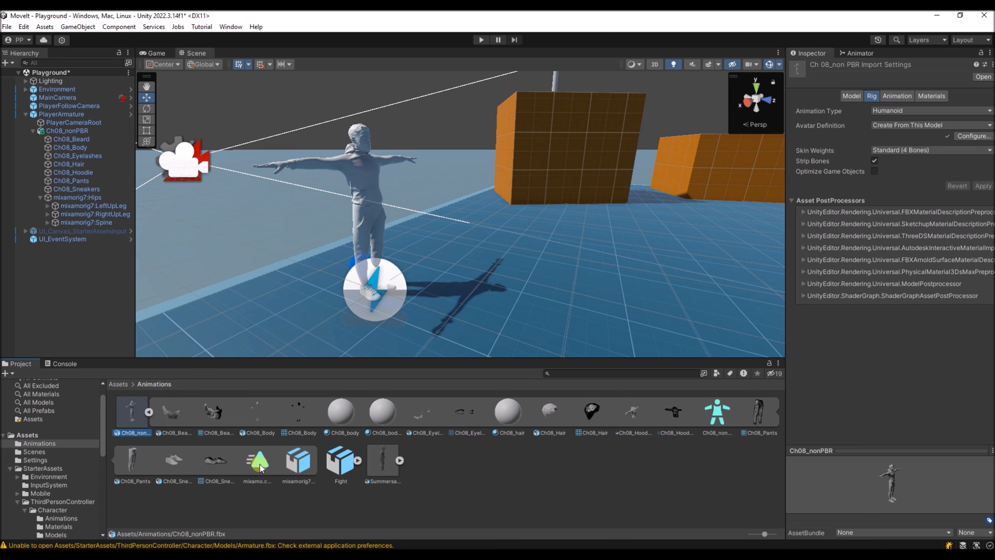
click(259, 465)
click(715, 420)
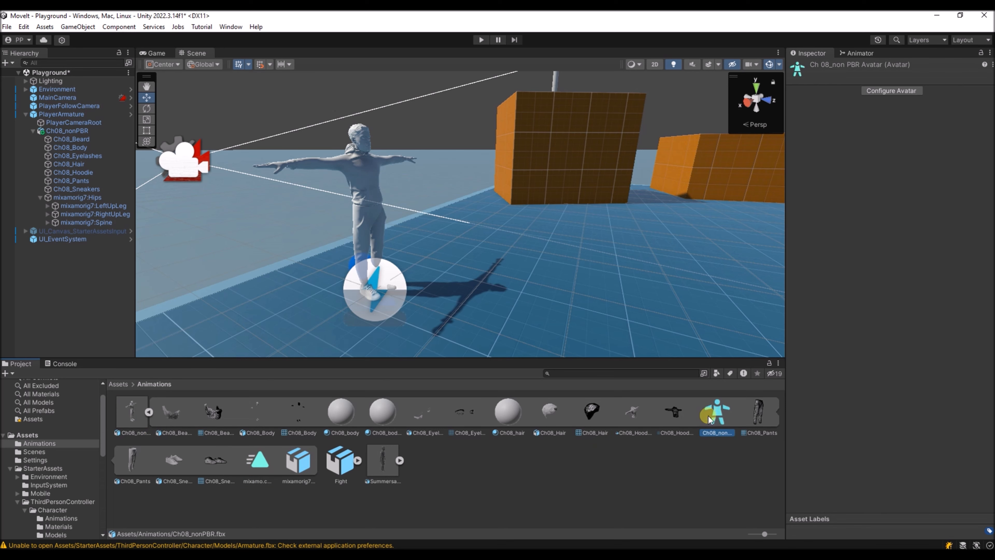
click(894, 93)
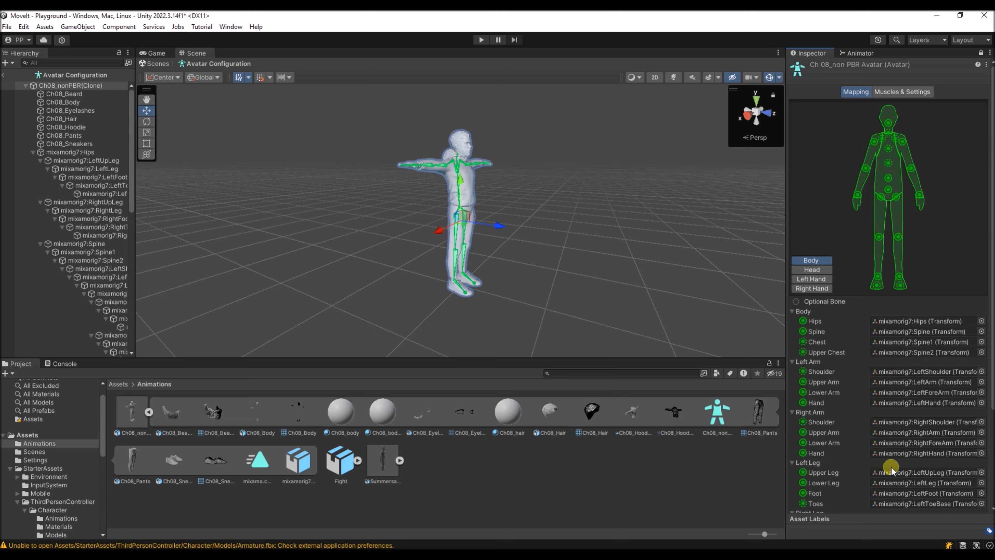
scroll(909, 378, down, 3)
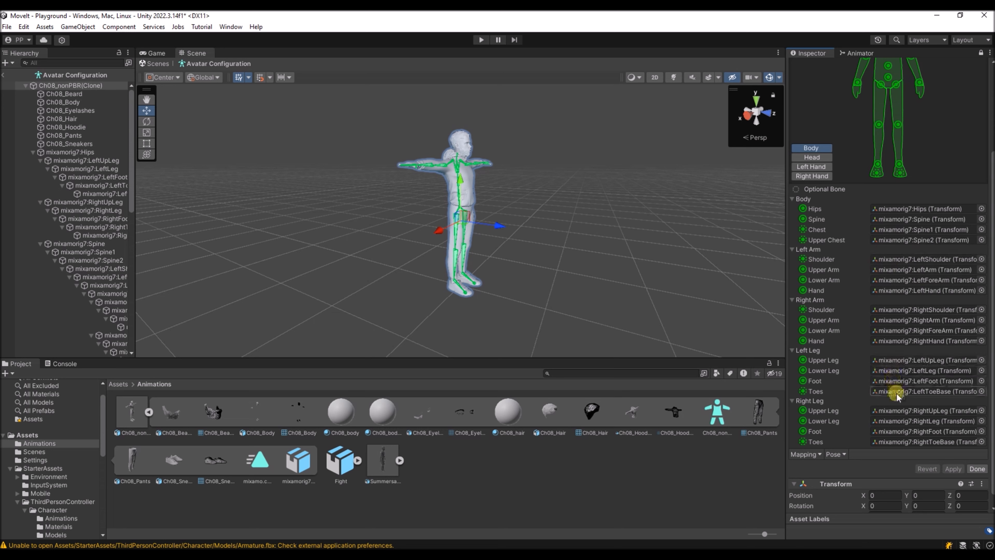
scroll(879, 320, up, 1)
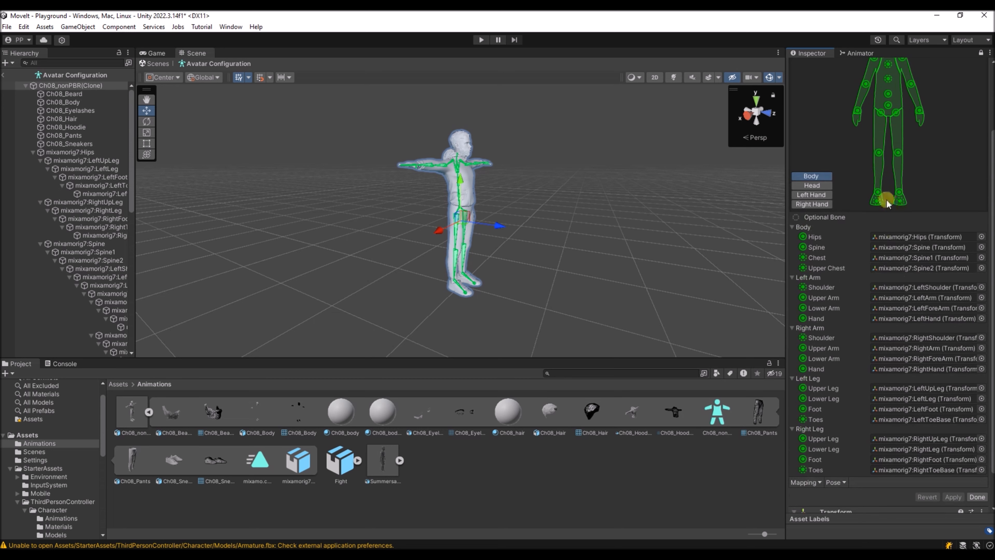
scroll(860, 251, up, 1)
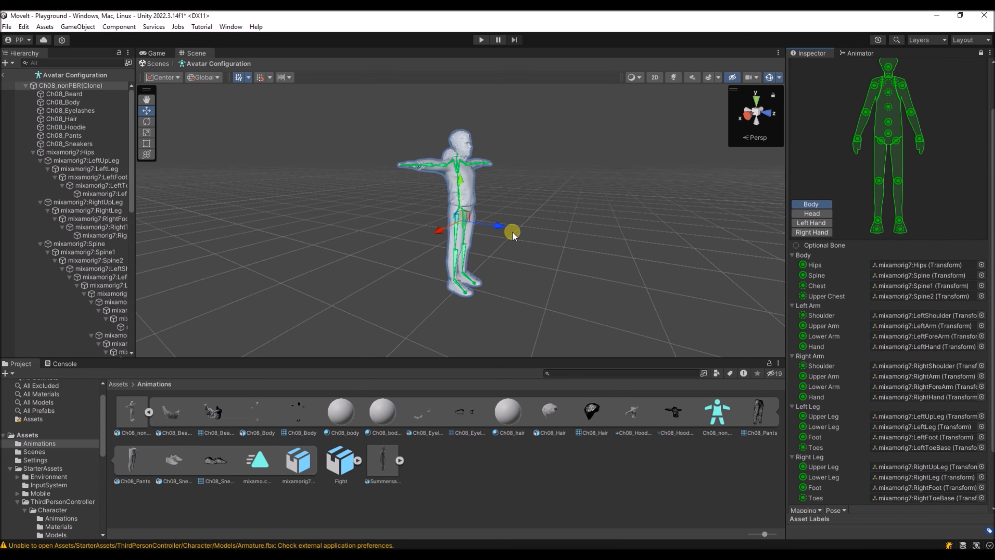
click(4, 74)
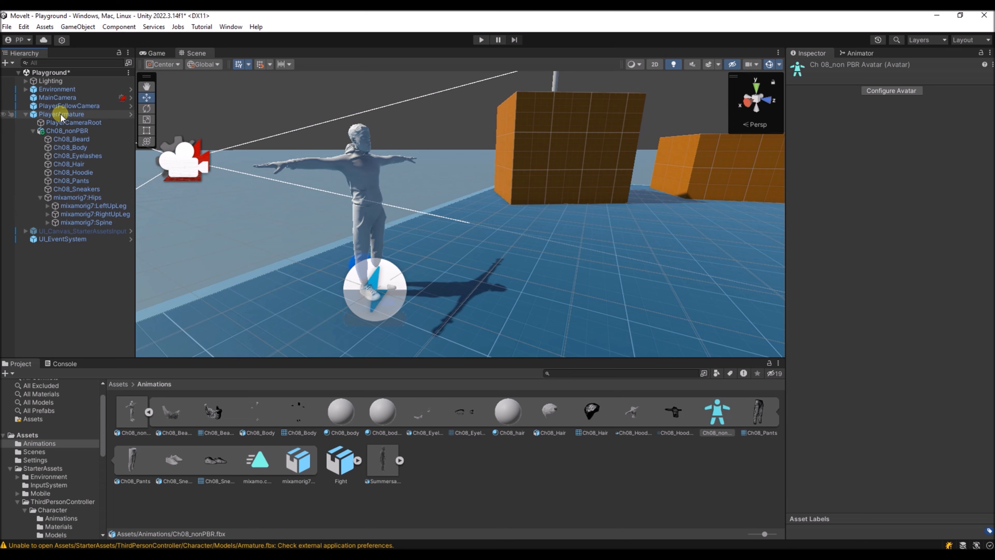
Assign Ch08_nonPBRAvatar as the avatar of PlayerArmature's Animator.
click(53, 115)
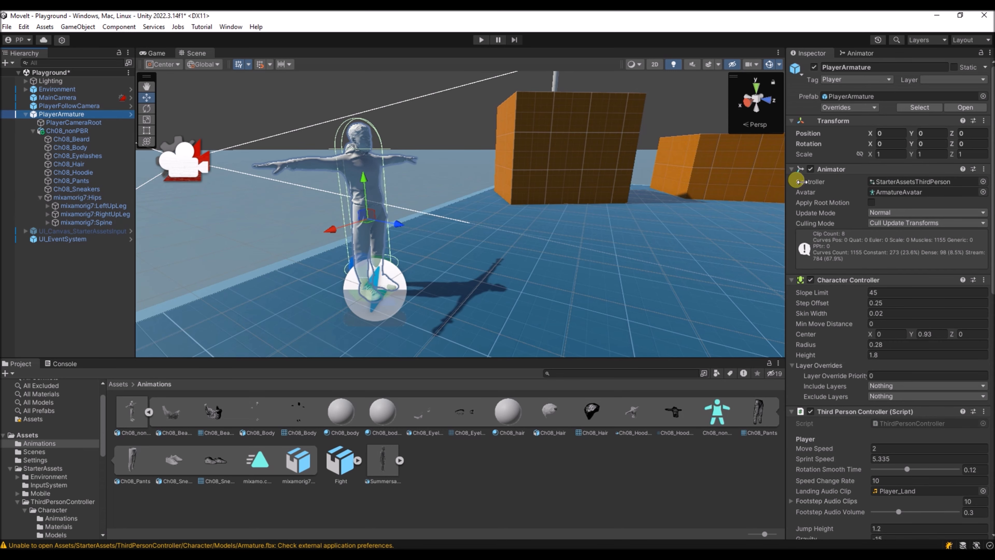
click(984, 192)
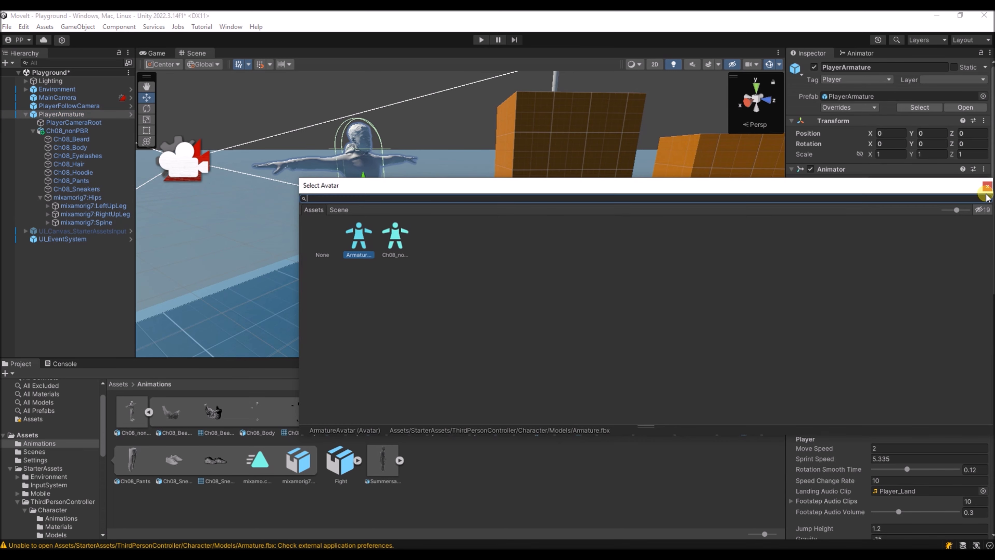
double_click(395, 236)
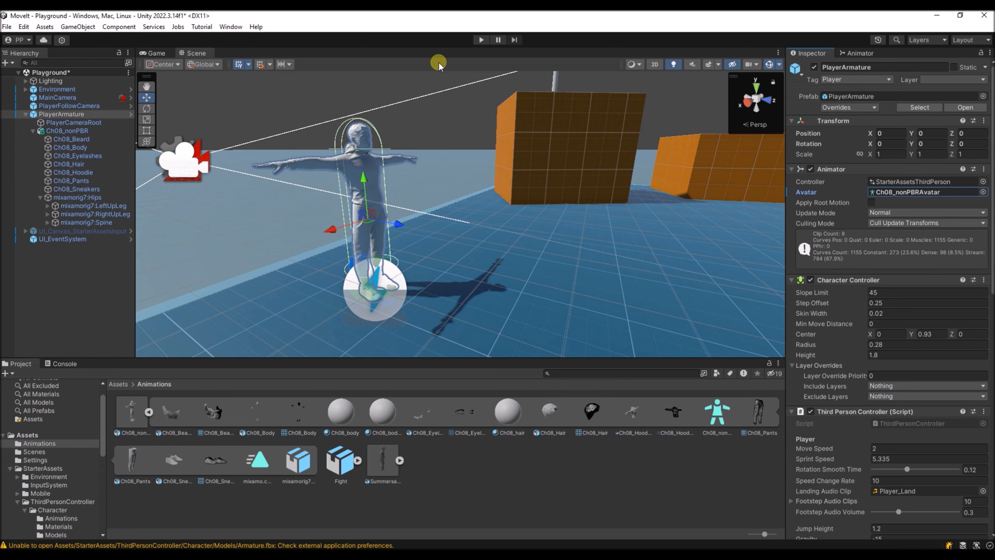
Play-test the scene with the newly assigned avatar, running the character in several directions, and exit play mode.
click(482, 39)
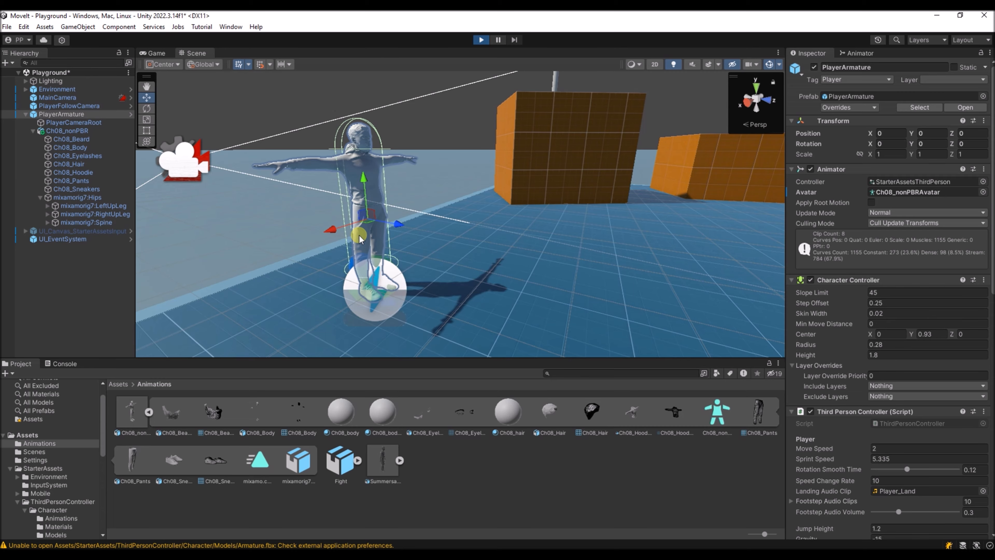
key(w)
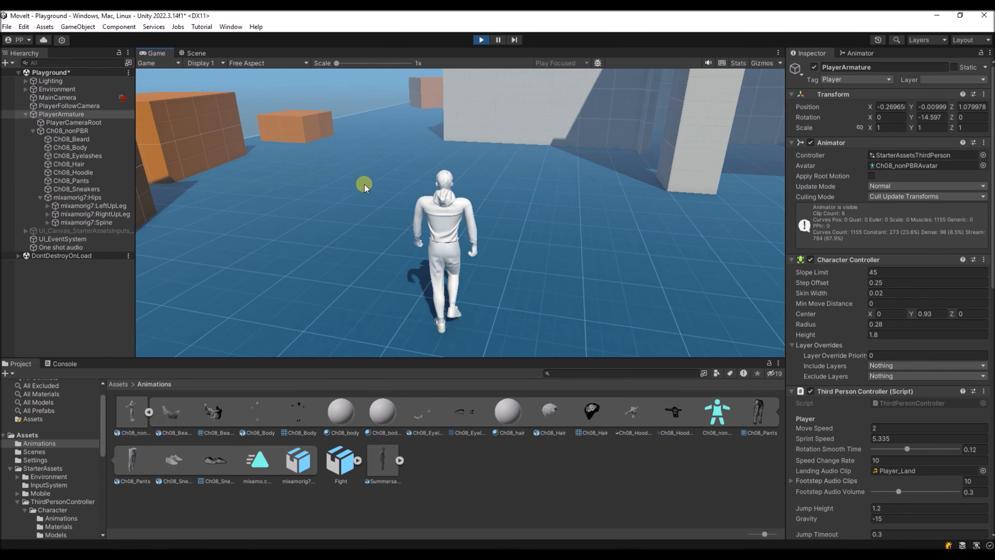
key(s)
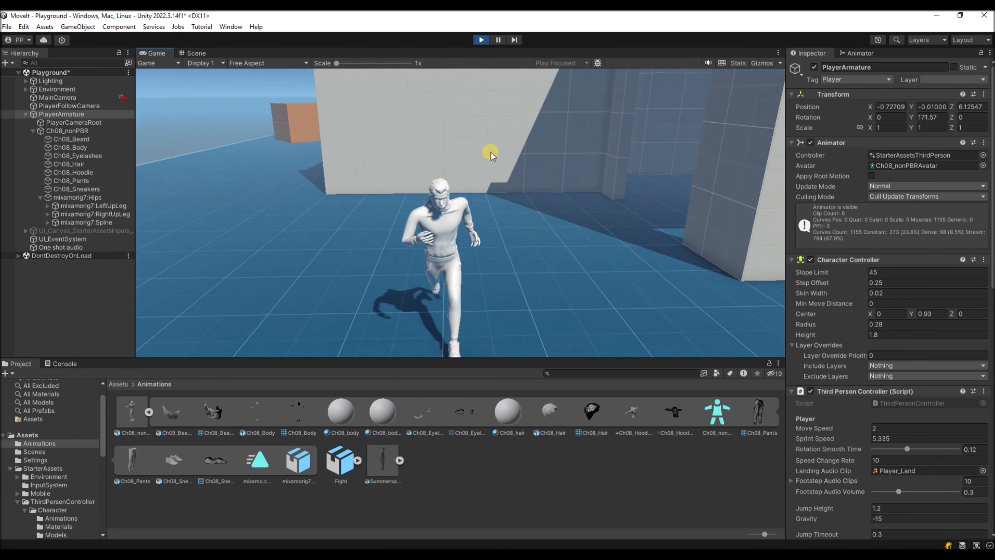
key(d)
click(481, 40)
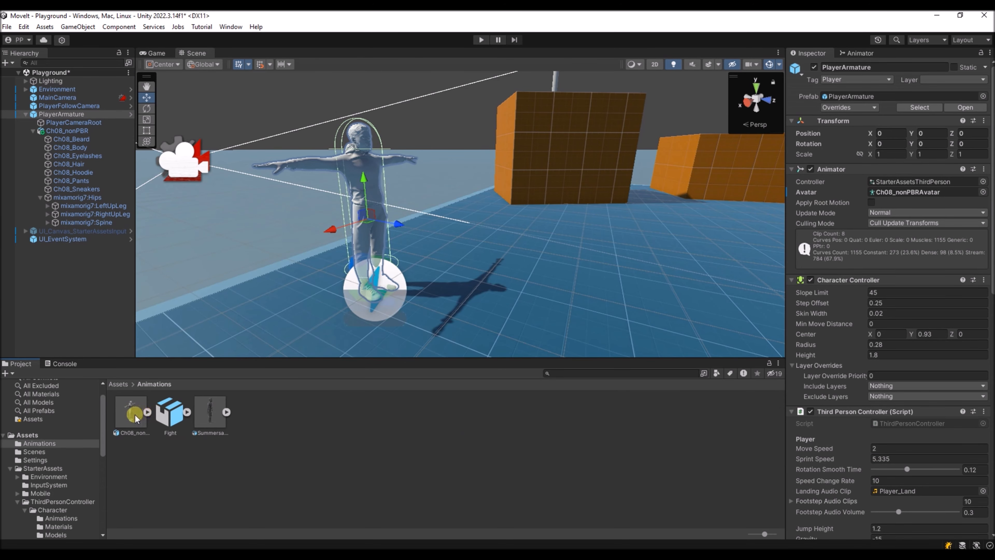
Extract the Ch08_nonPBR model's textures into the Assets/Animations folder and fix the normal map import settings of the extracted textures.
click(148, 412)
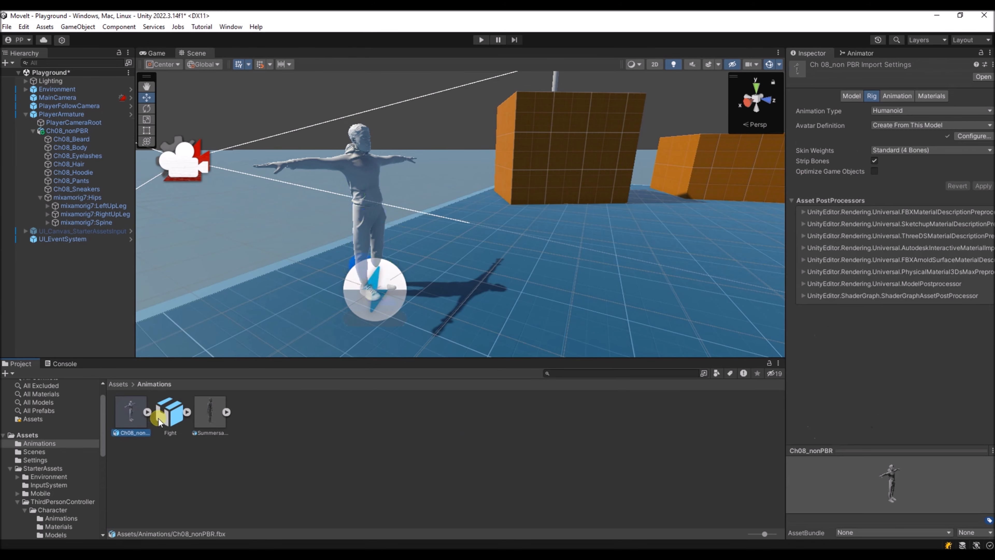
click(928, 97)
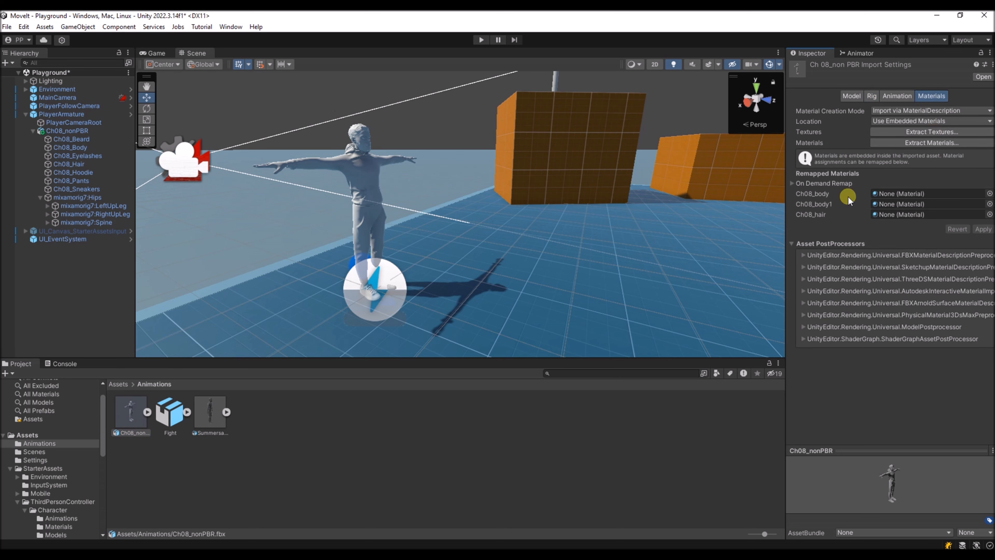
click(929, 131)
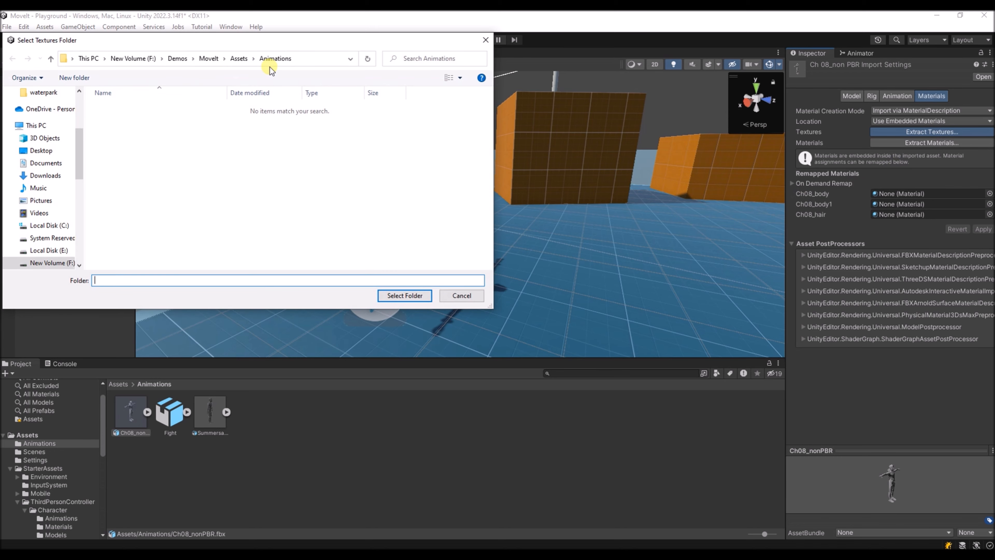
click(393, 297)
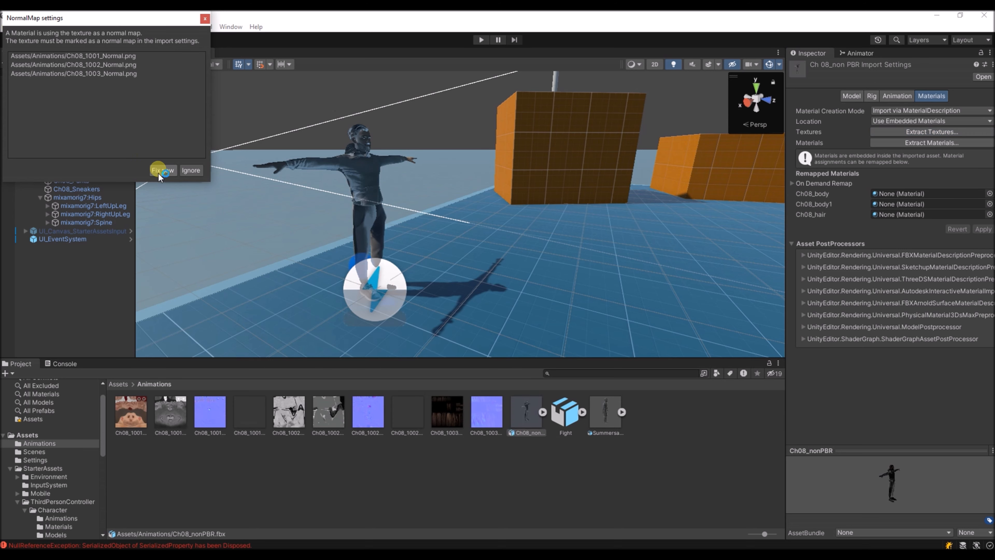
click(163, 170)
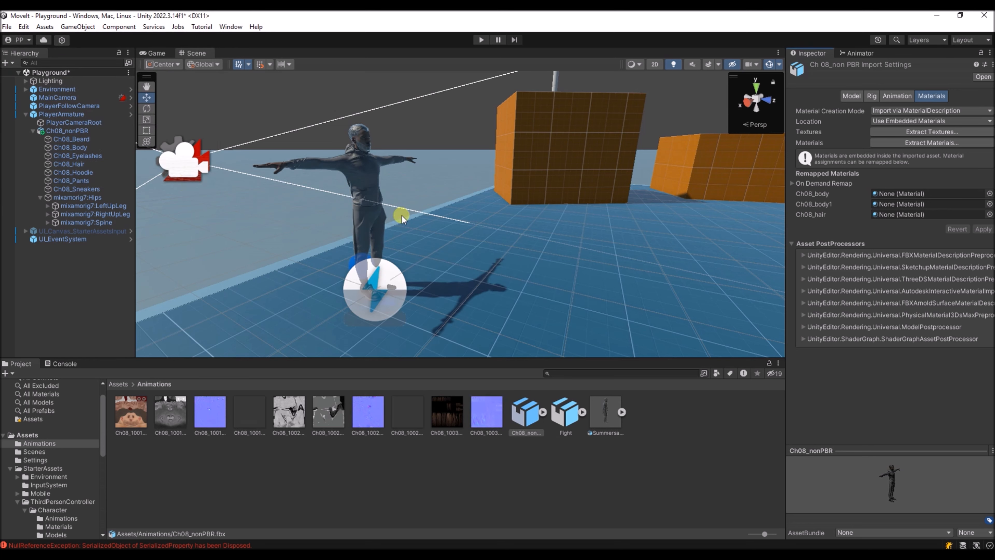
Play-test the scene with the extracted textures applied, walking the character around, and exit play mode.
click(483, 40)
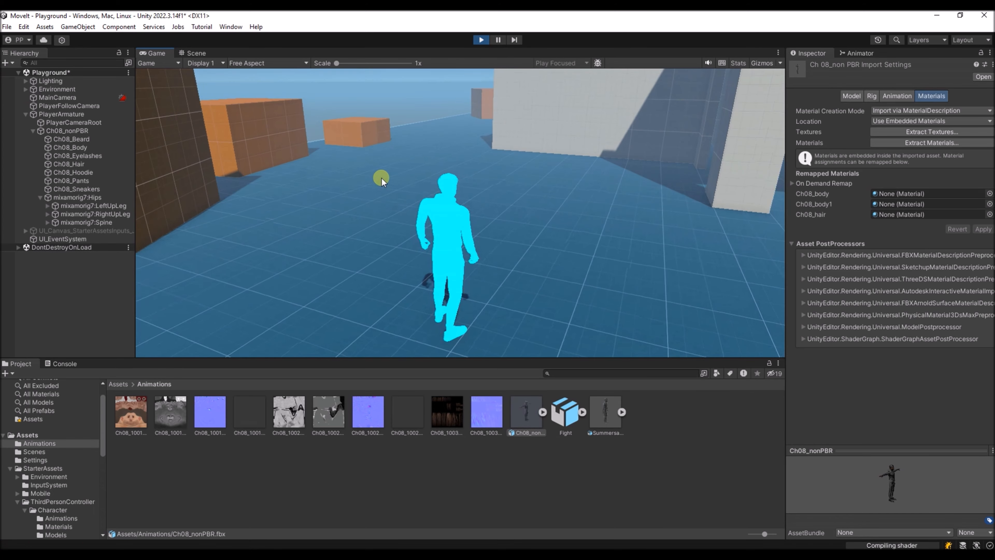
key(w)
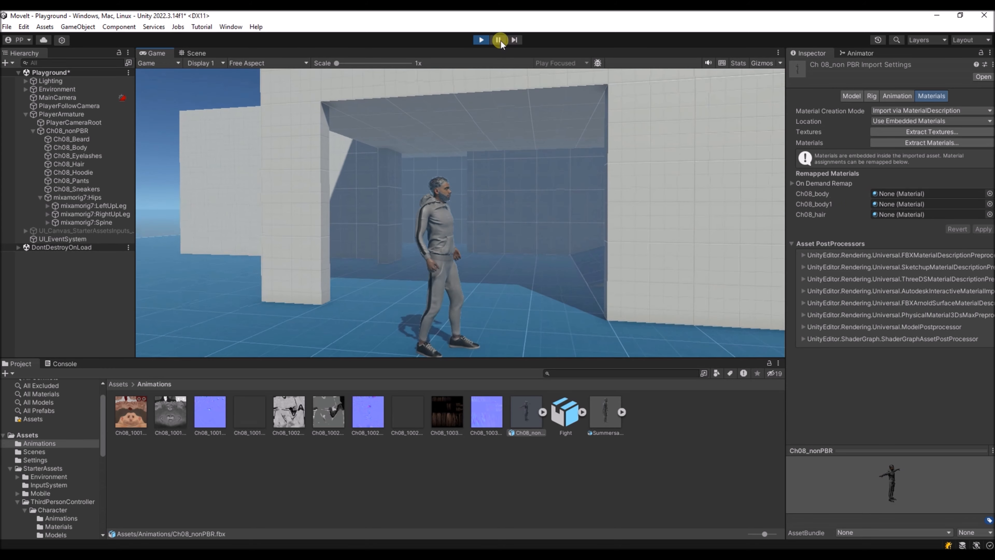
key(w)
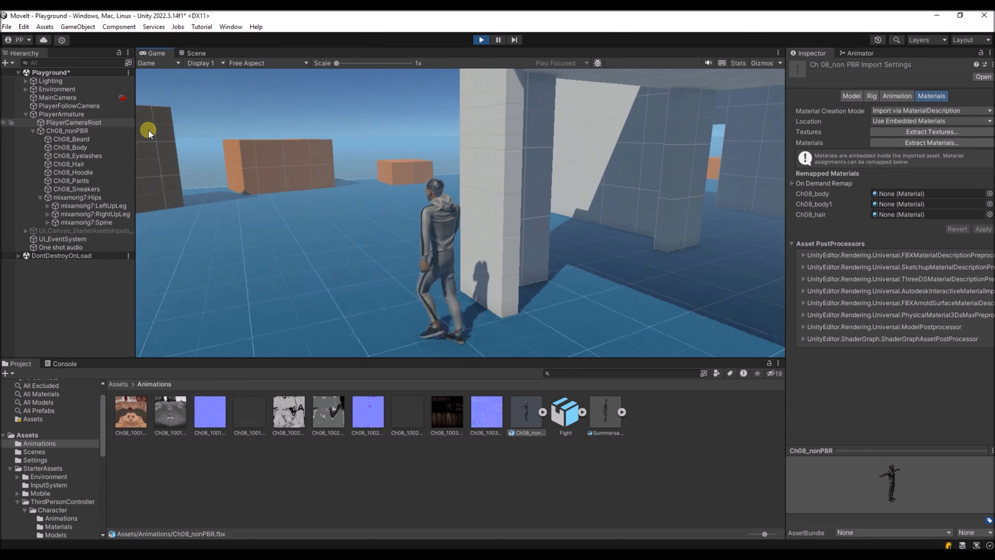
click(480, 40)
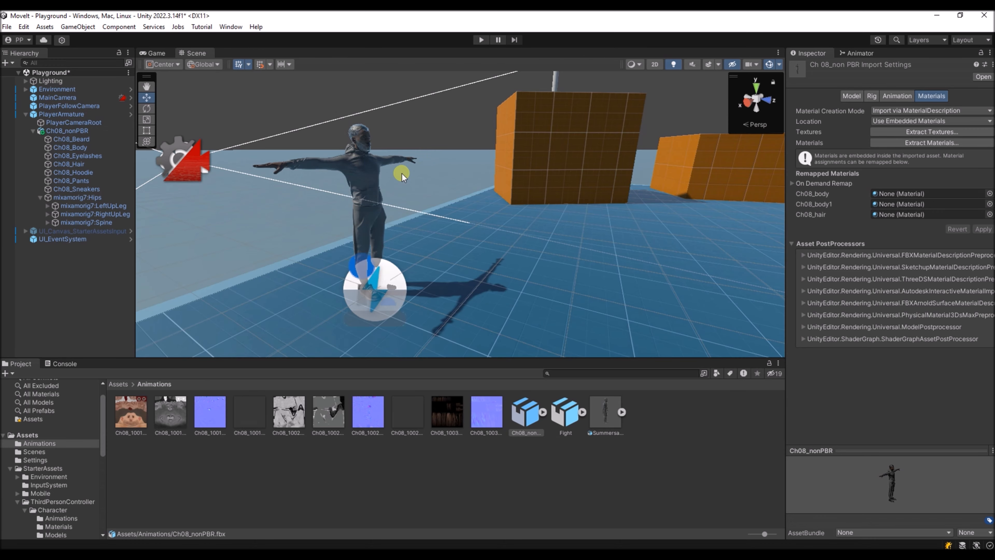
Set PlayerArmature's Move Speed to 5 and Sprint Speed to 12 in its Third Person Controller.
click(51, 115)
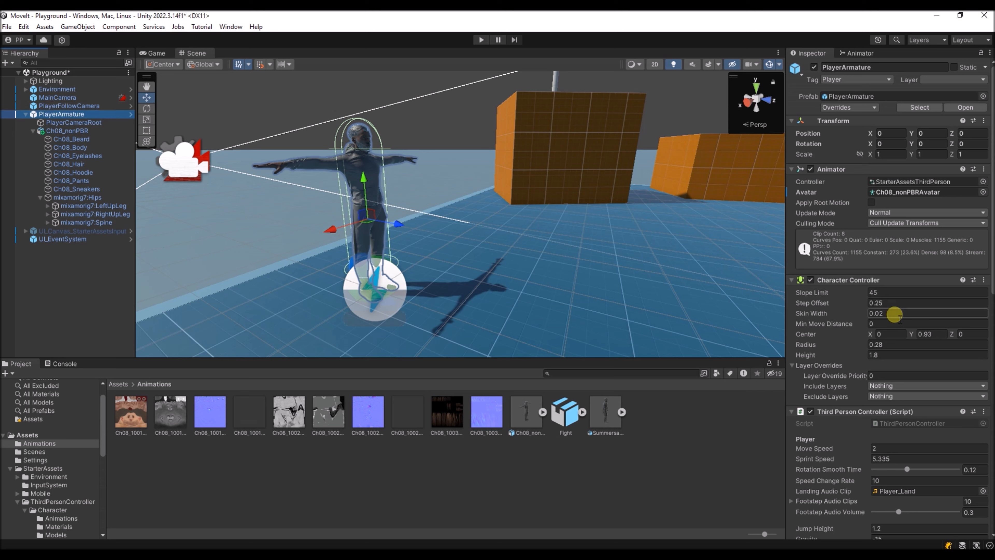
click(892, 449)
text(5)
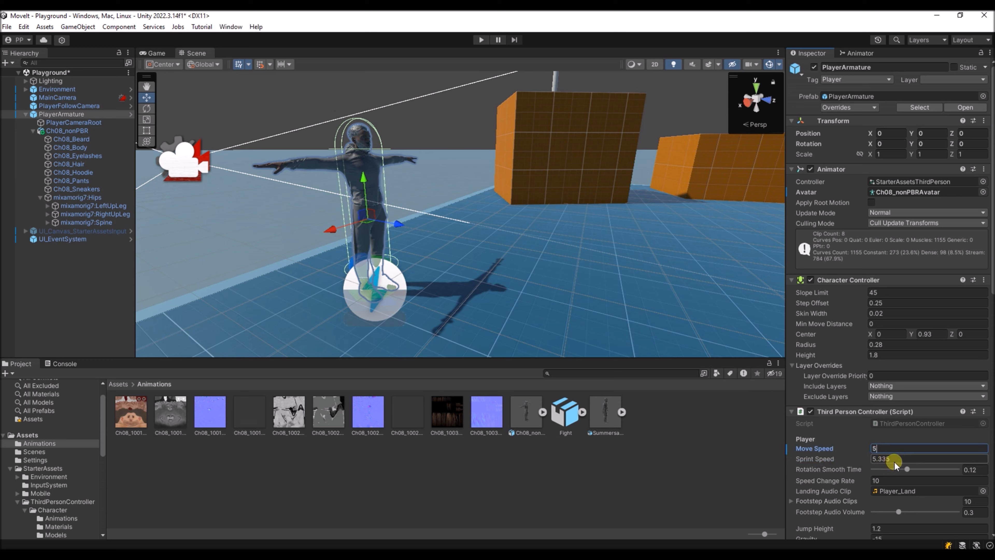
click(894, 462)
text(12)
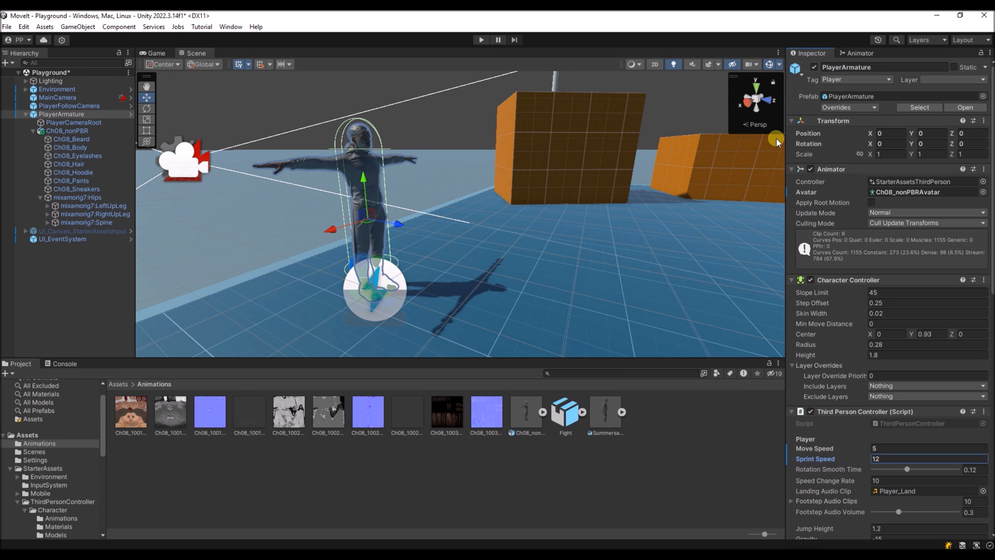
Open the StarterAssetsThirdPerson controller in an enlarged Animator view and show the settings of the Idle Walk Run Blend's blend tree.
double_click(900, 183)
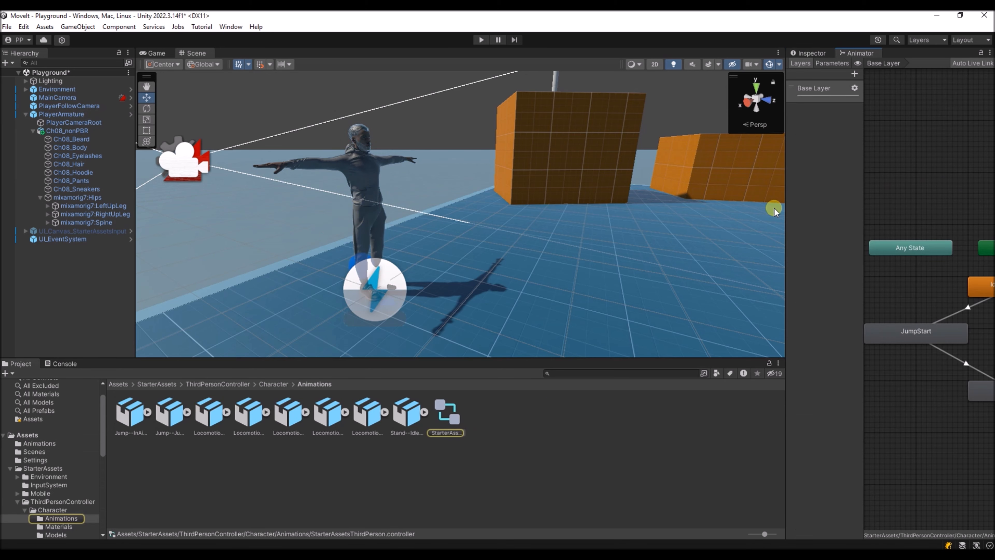
drag(783, 207, 551, 198)
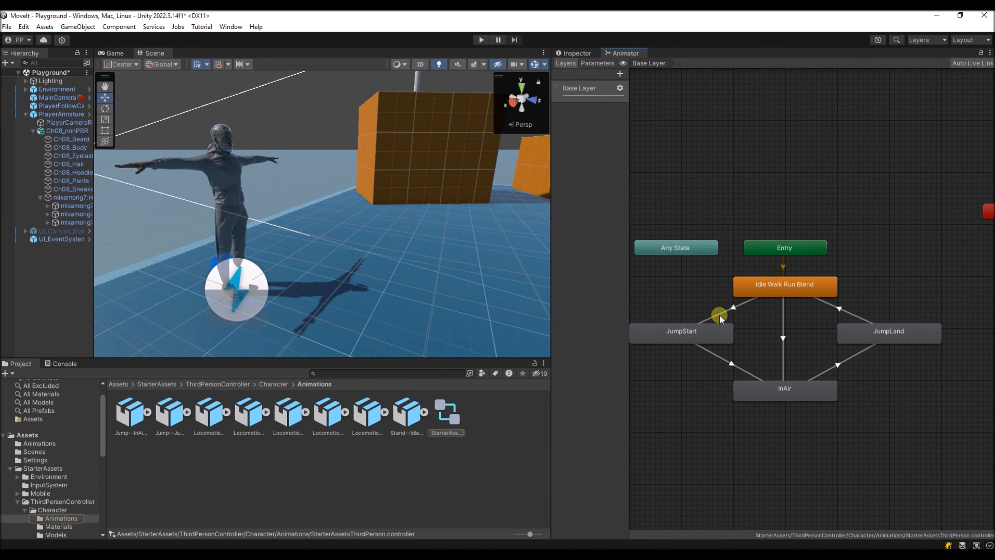
double_click(774, 285)
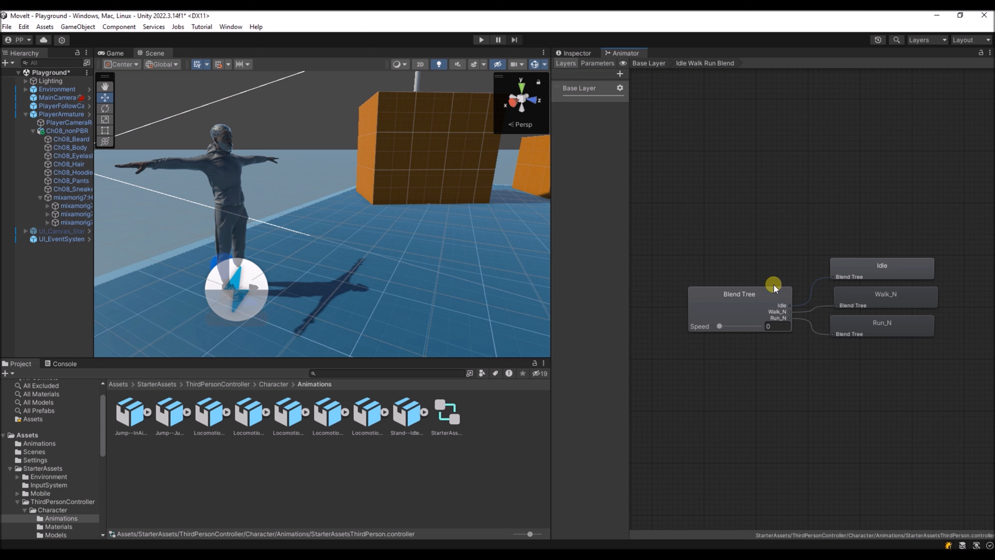
click(773, 304)
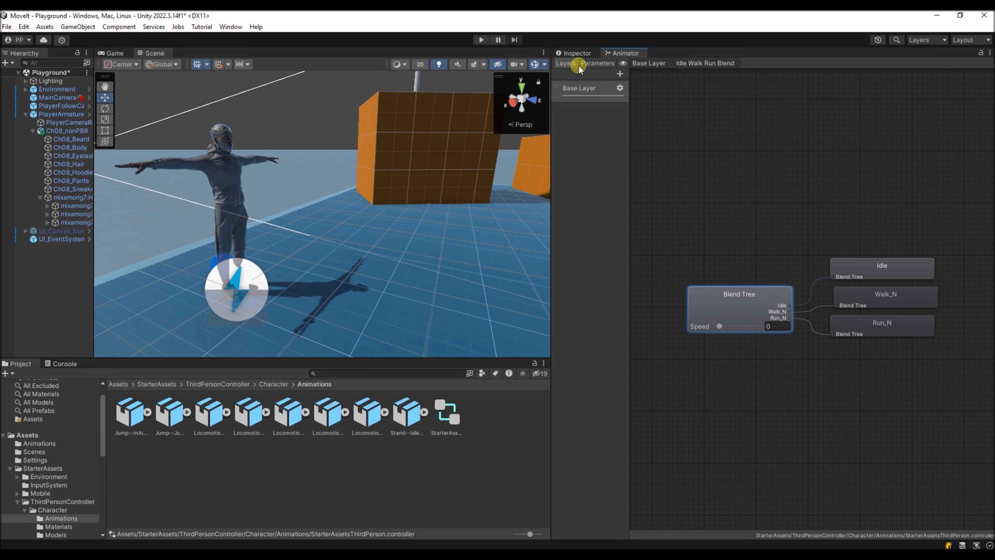
click(584, 51)
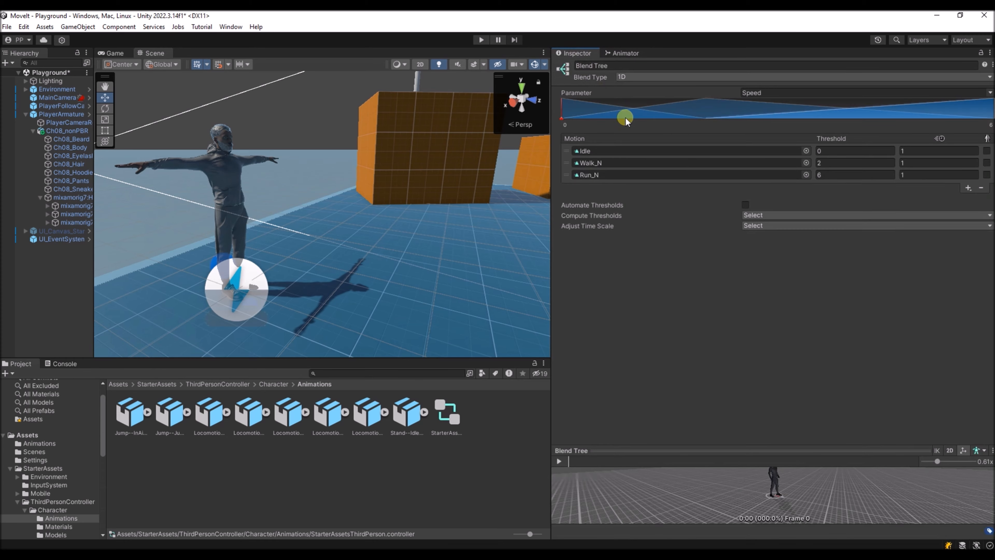
Set the blend tree's thresholds to 4 for Walk_N and 12 for Run_N.
click(829, 161)
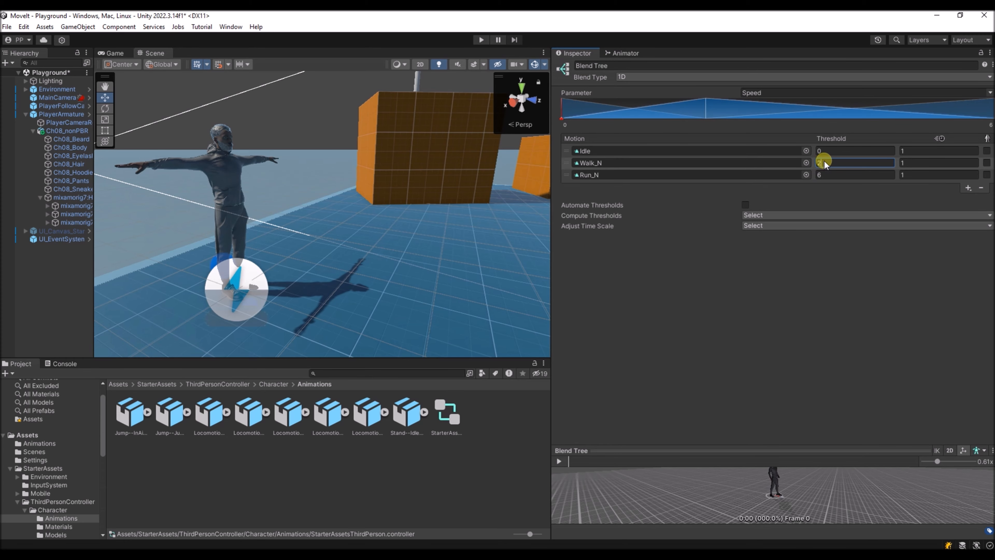
drag(825, 161, 807, 164)
drag(826, 175, 803, 175)
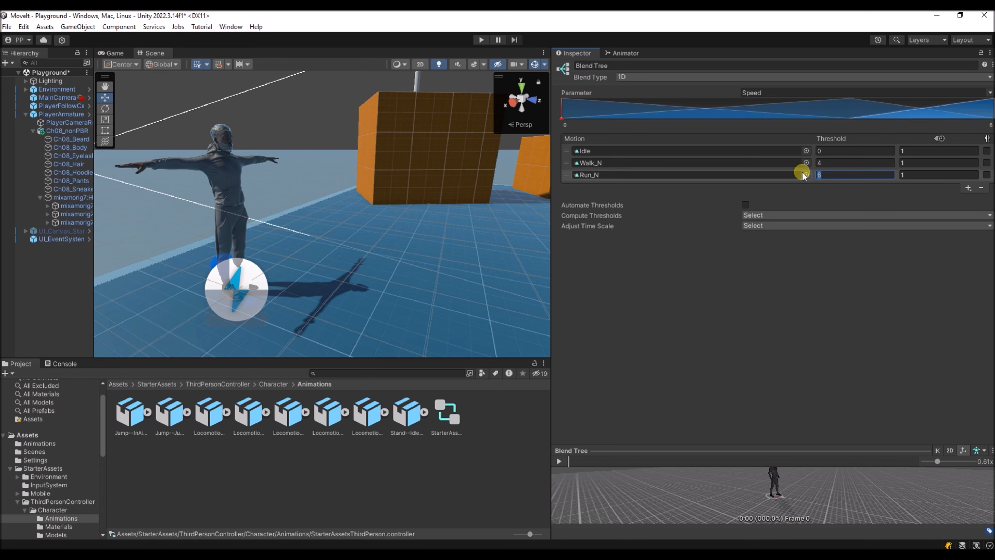
text(12)
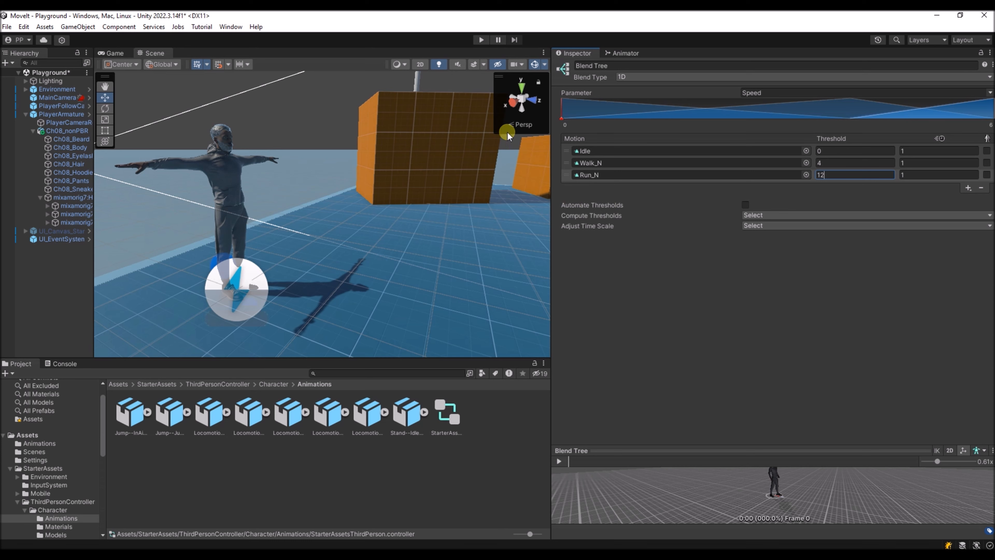
click(398, 124)
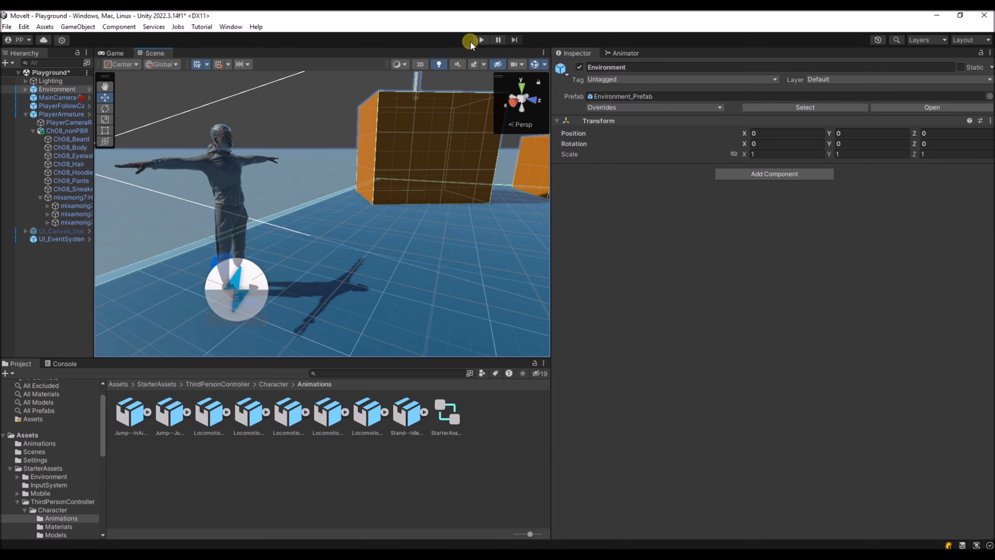
Play-test the new speeds and blend thresholds by running the character around the playground in several directions, and exit play mode.
click(480, 40)
key(w)
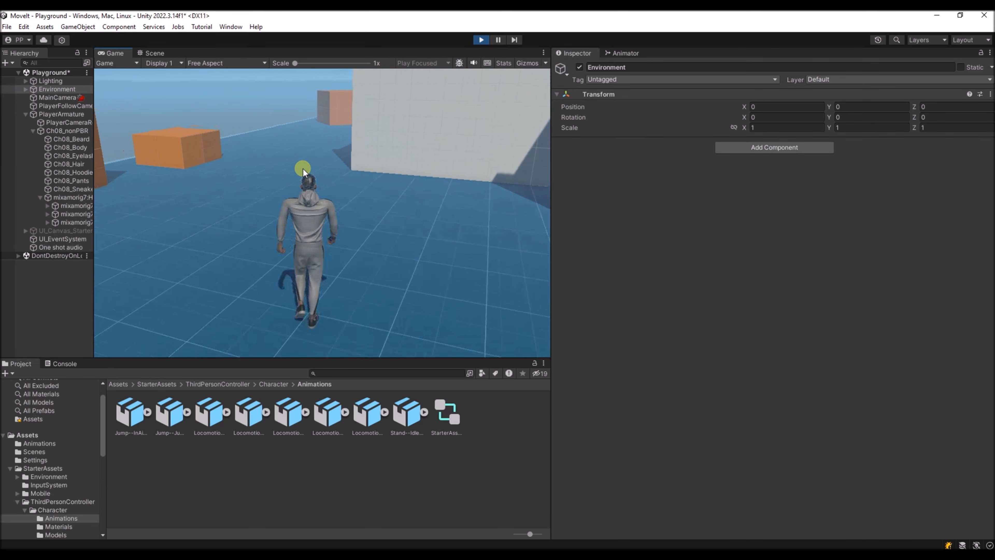
key(w)
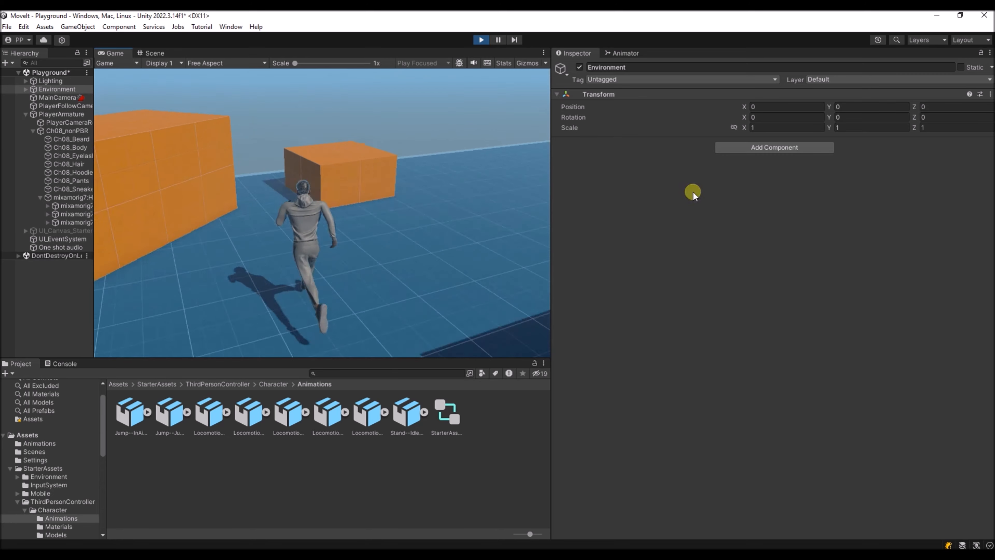
key(w)
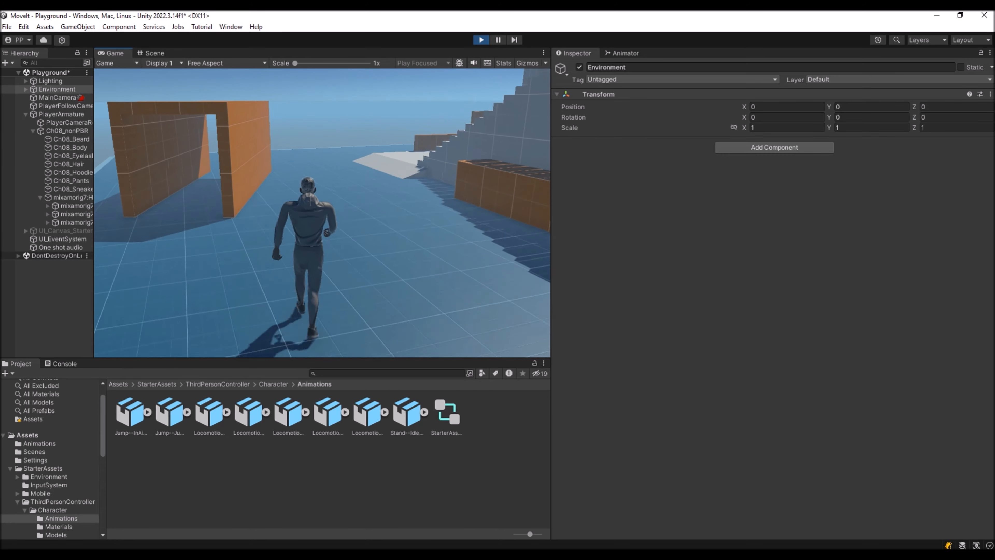
key(w)
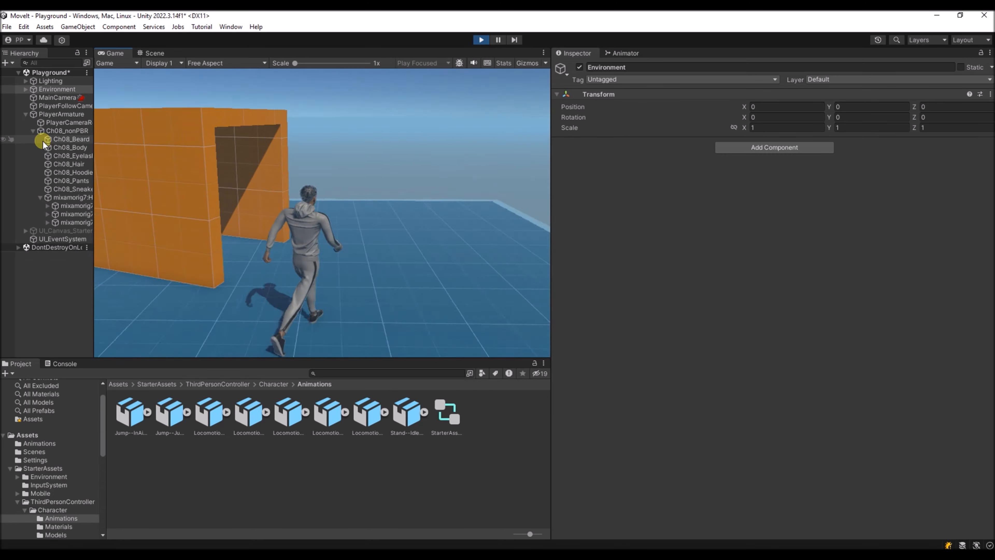
key(a)
key(w)
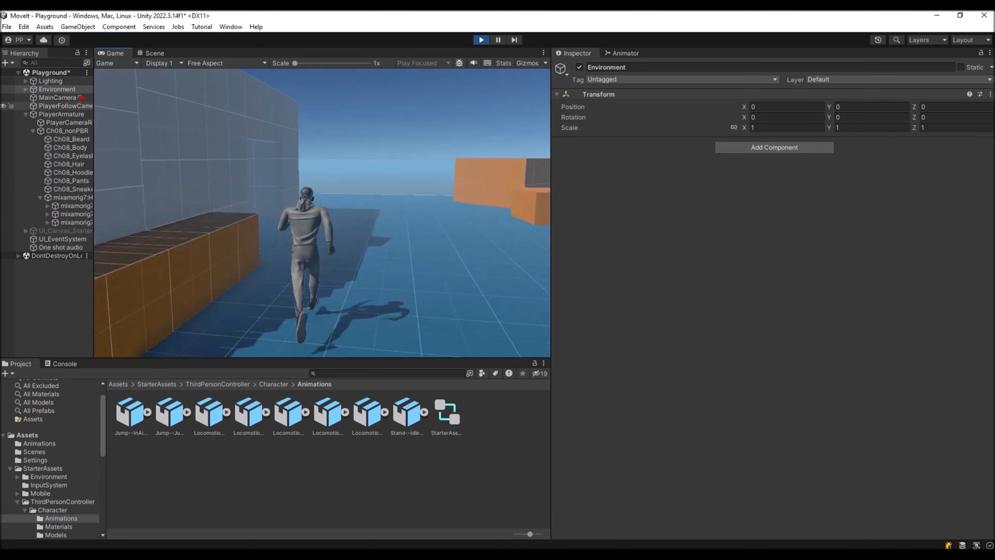
key(d)
key(w)
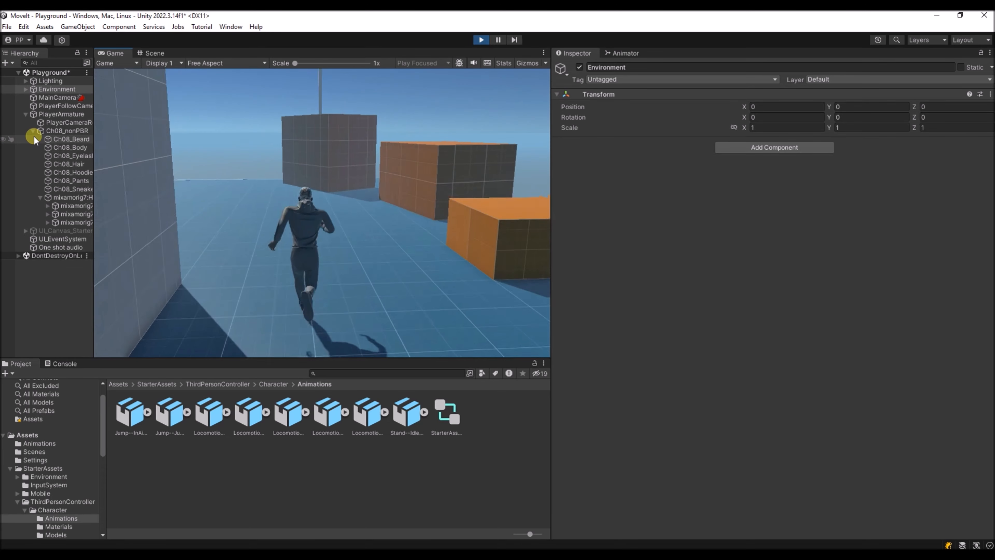
key(w)
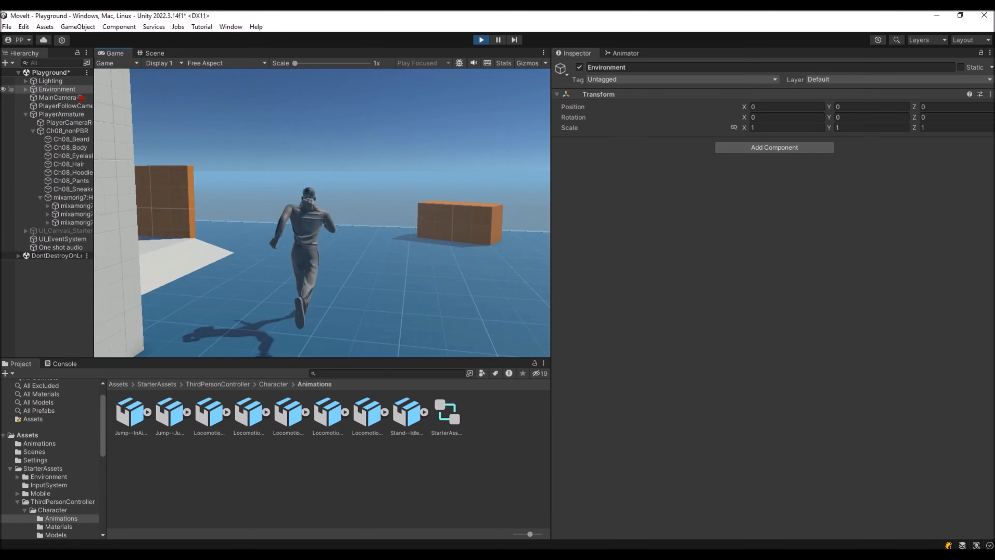
key(w)
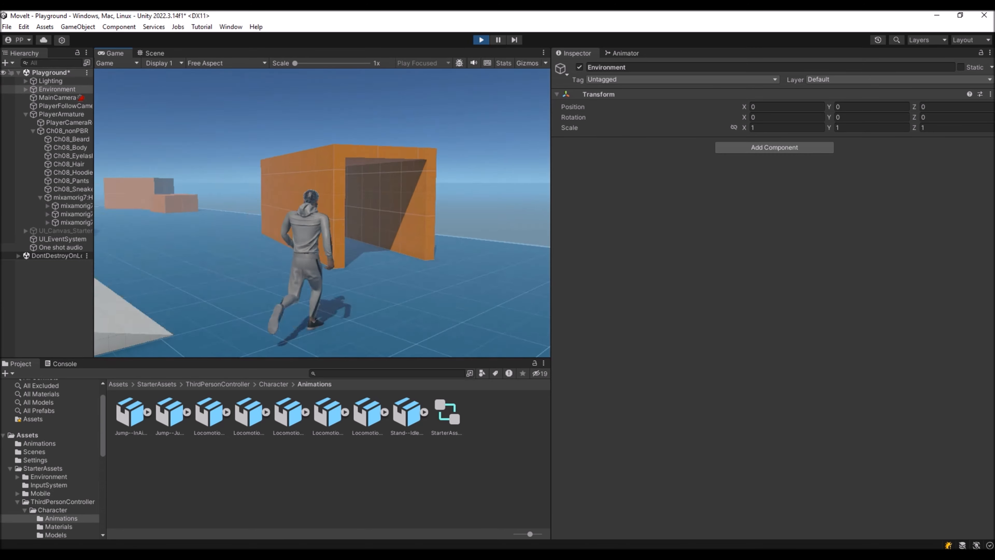
key(w)
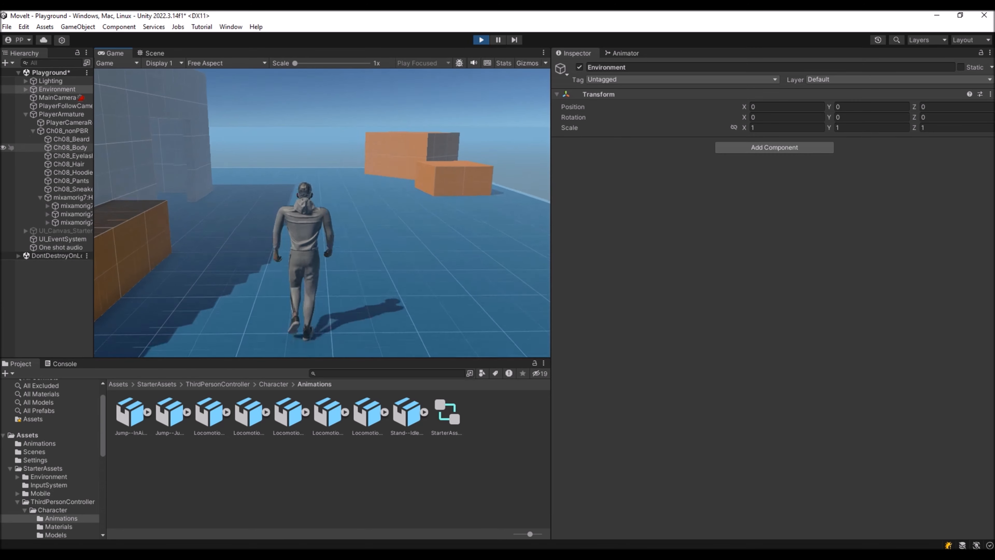
key(d)
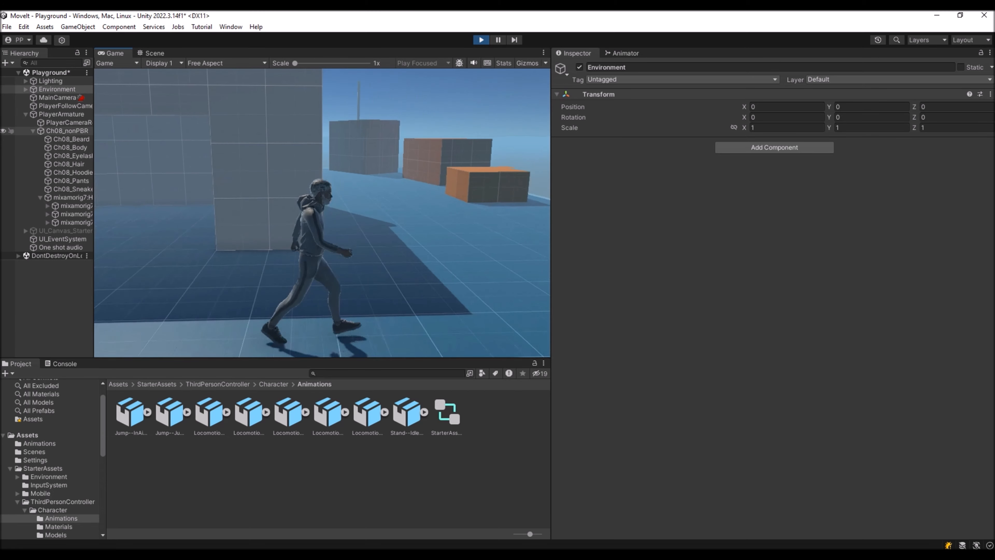
key(w)
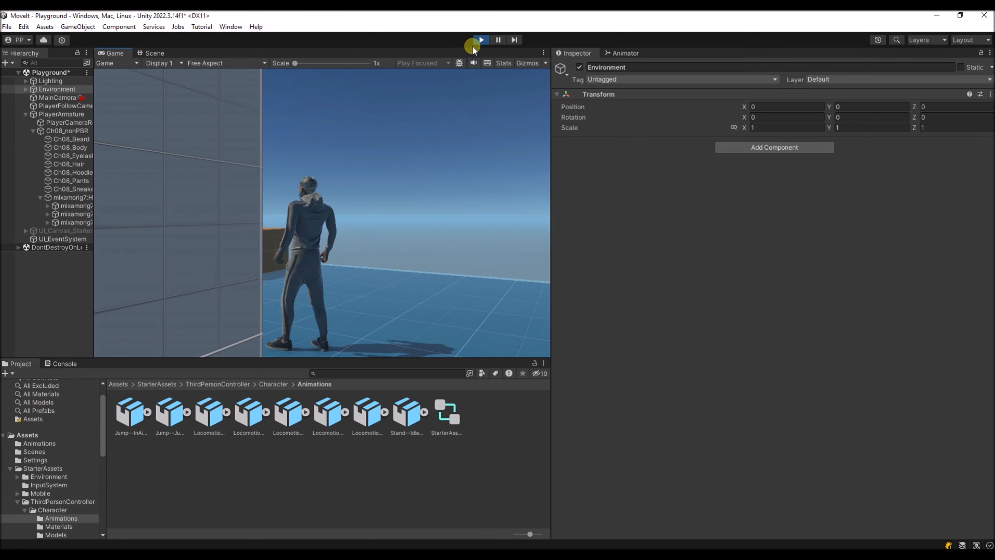
click(472, 39)
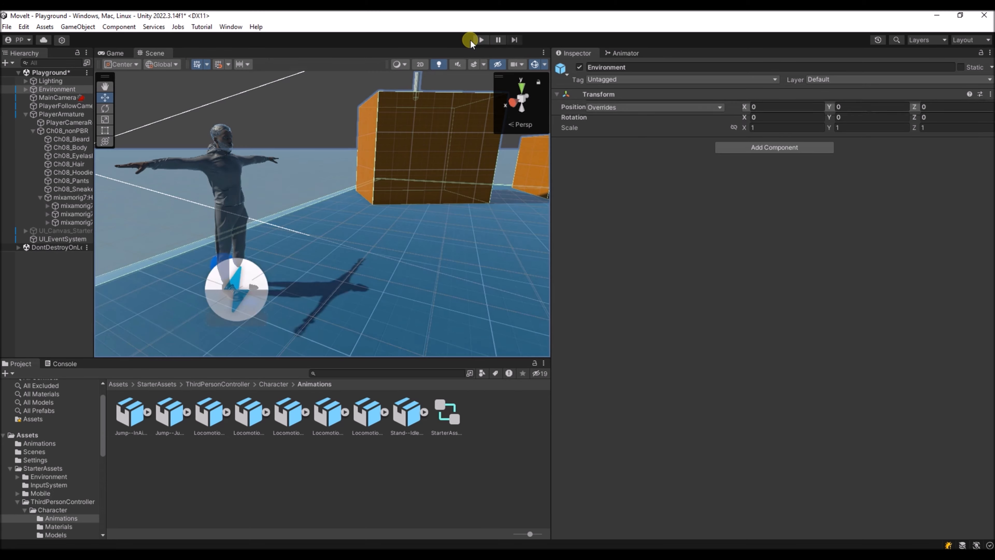
Return to the controller's Base Layer and set the Idle Walk Run Blend state's Speed to 2.
click(625, 53)
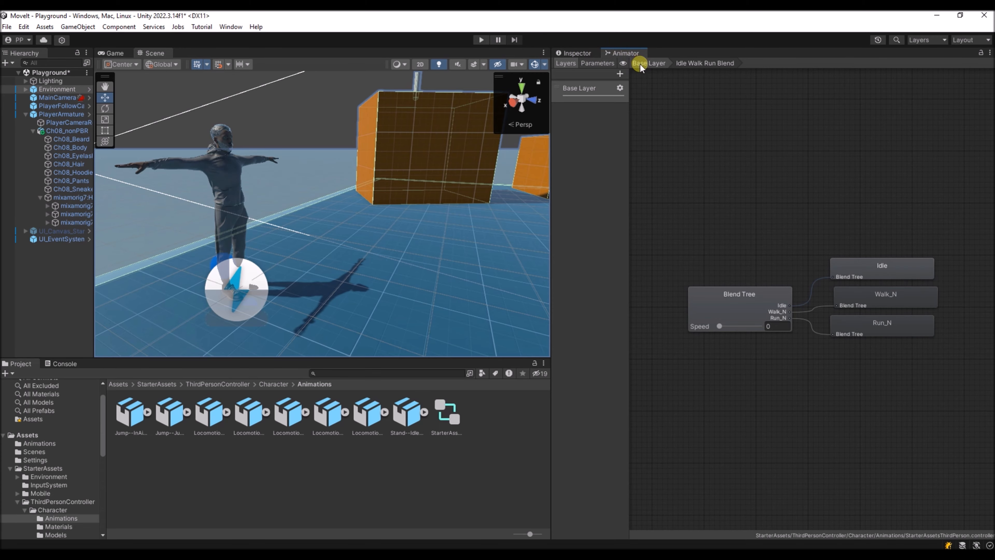
double_click(592, 88)
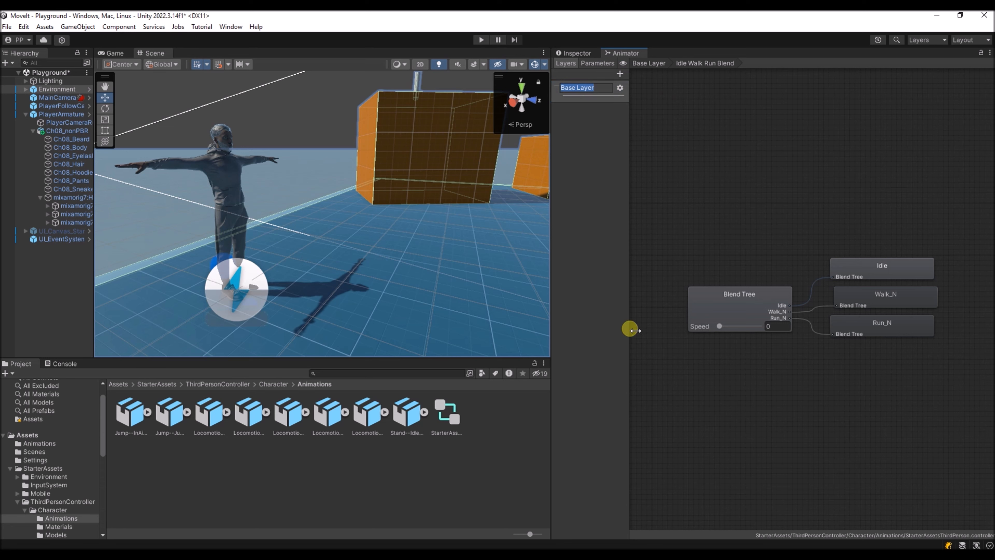
click(638, 64)
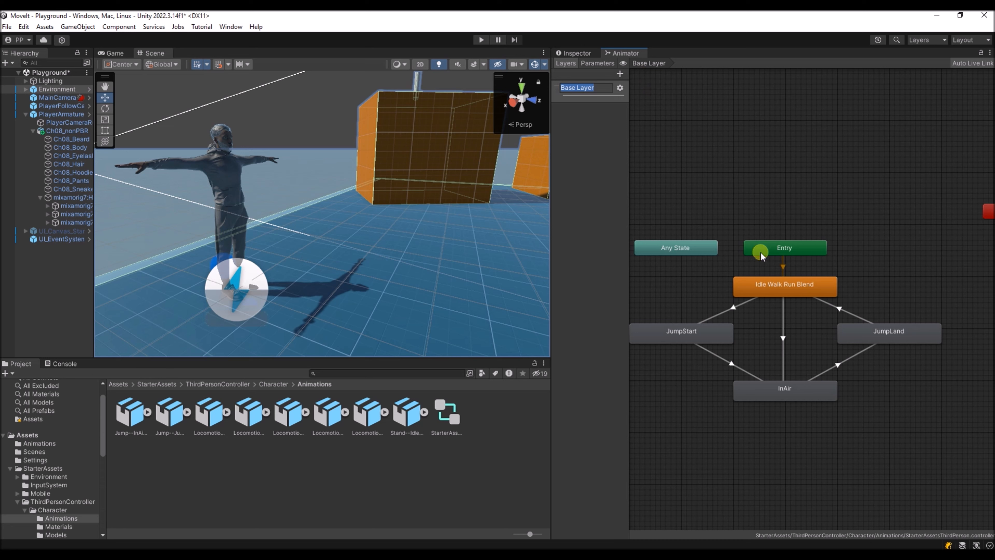
click(766, 290)
click(597, 64)
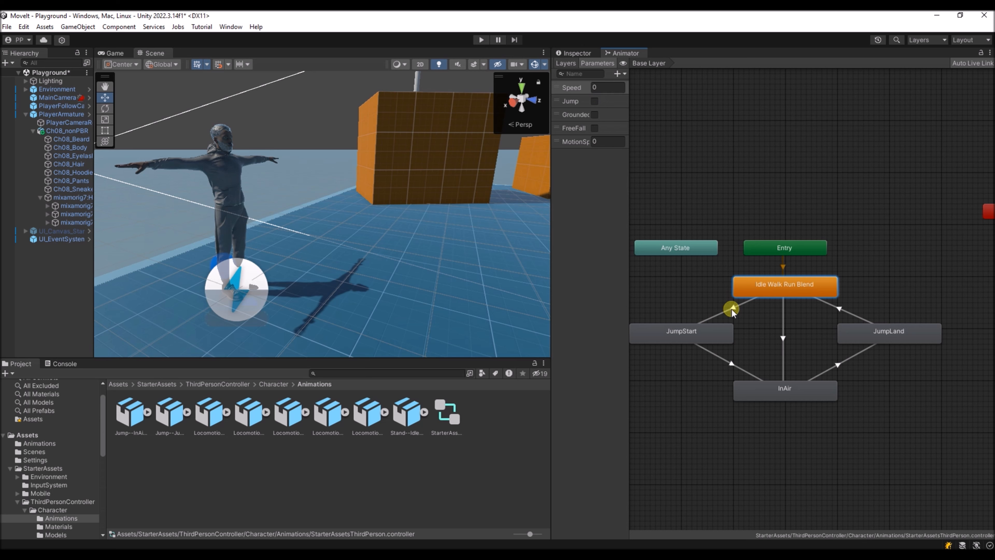
click(604, 88)
click(578, 54)
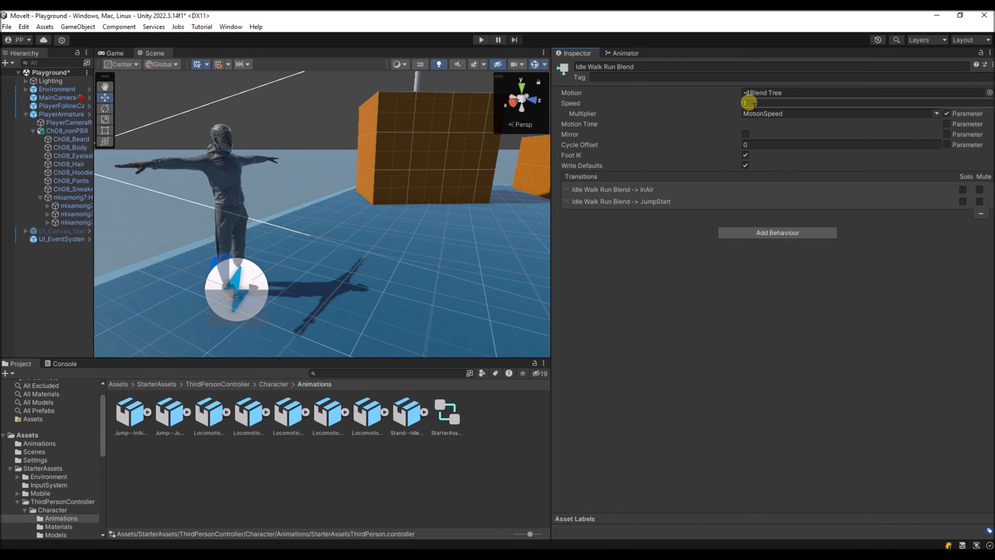
text(2)
Play-test the faster locomotion animation by walking, sprinting and jumping around the playground, and exit play mode.
click(481, 41)
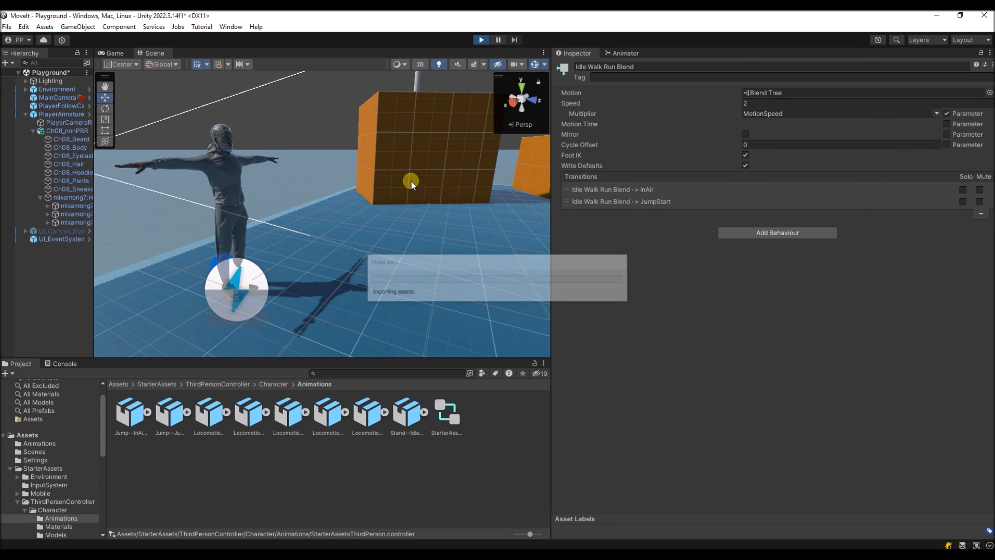
key(w)
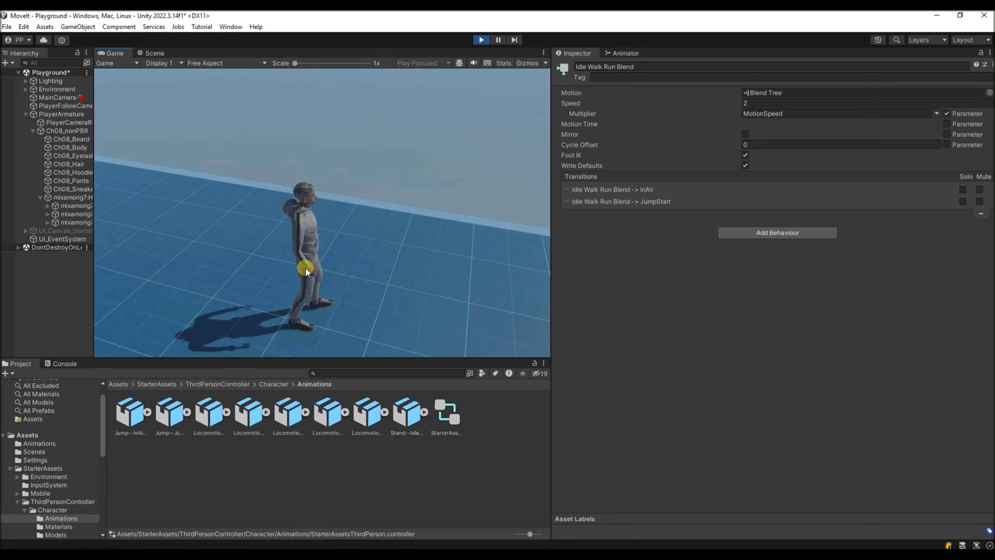
key(w)
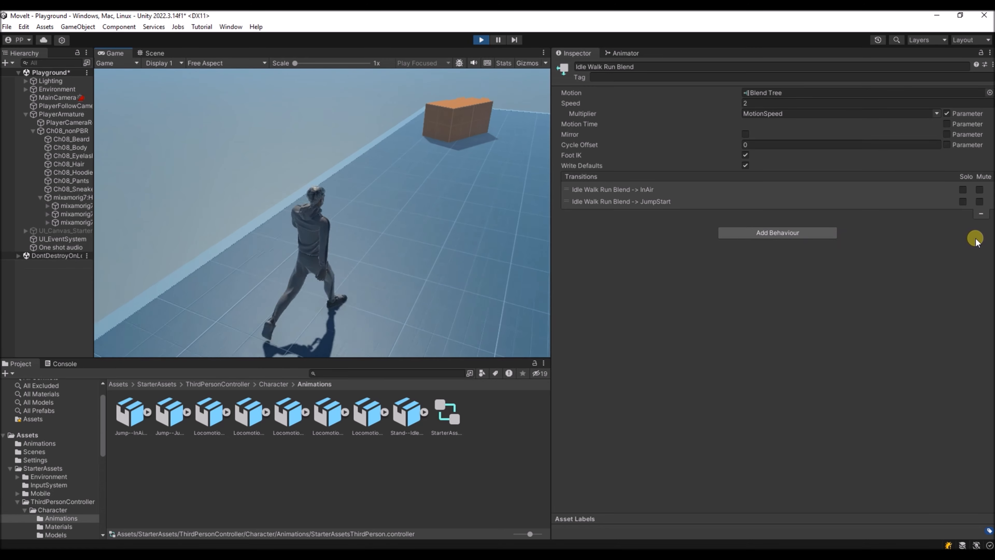
key(d)
key(s)
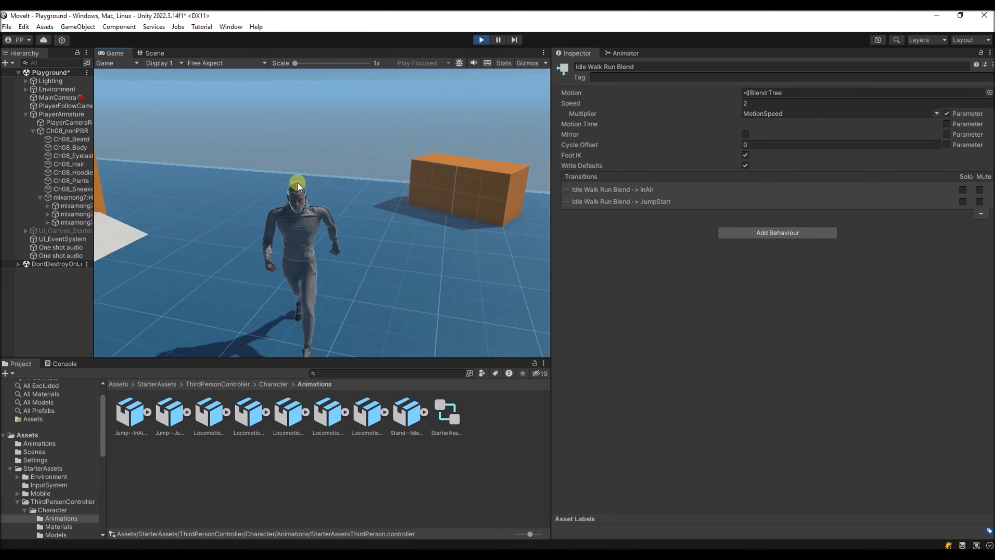
key(shift+w)
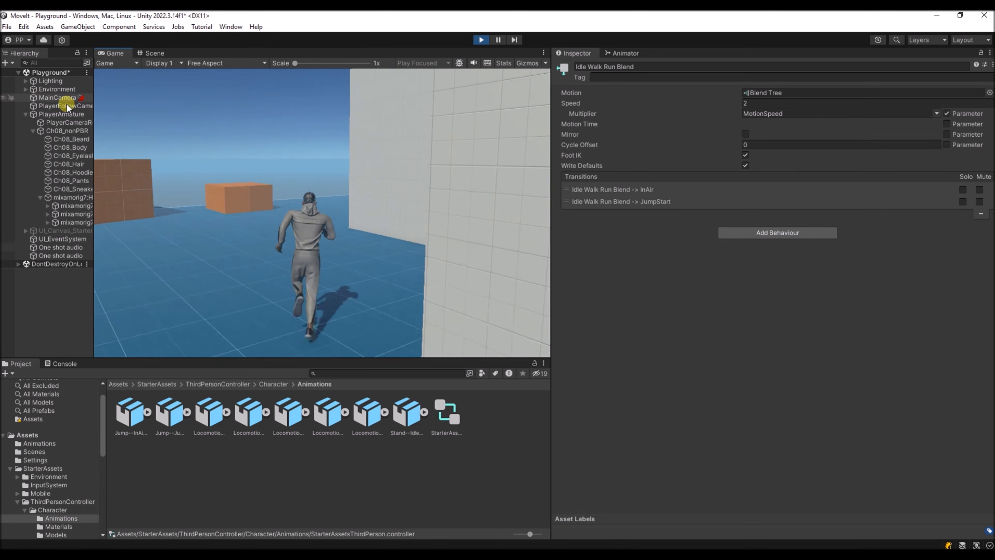
key(space)
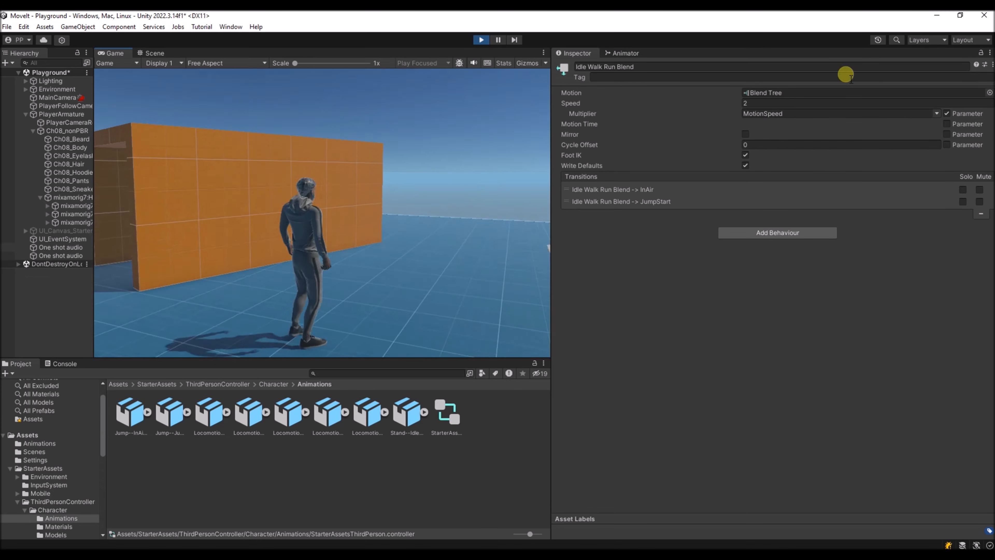
click(481, 40)
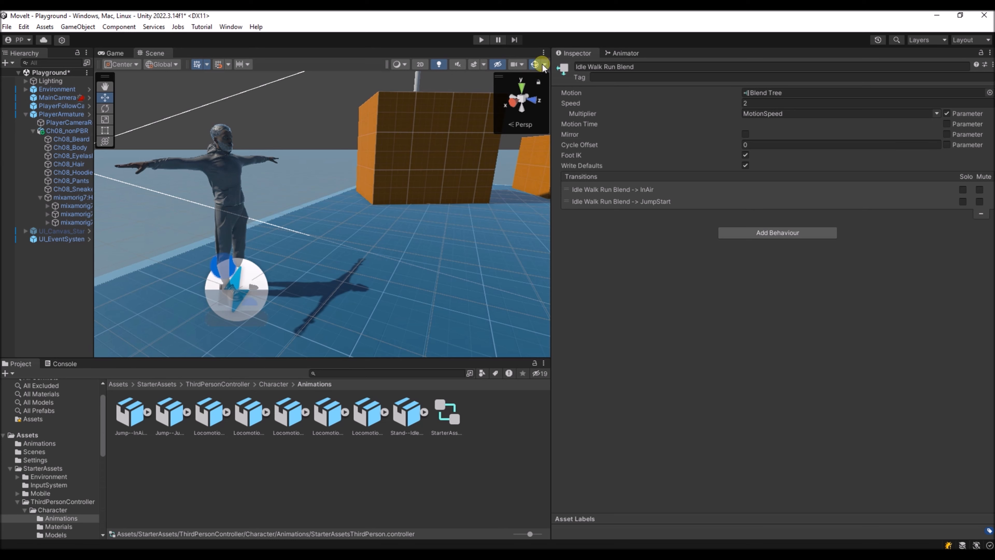
Add a layer named SummerSault to the StarterAssetsThirdPerson animator controller.
click(626, 56)
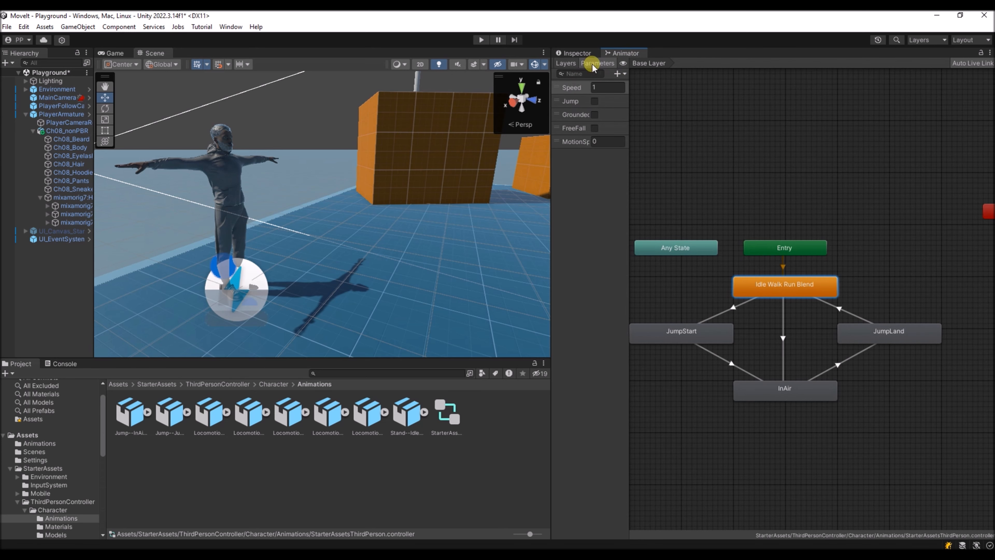
click(566, 62)
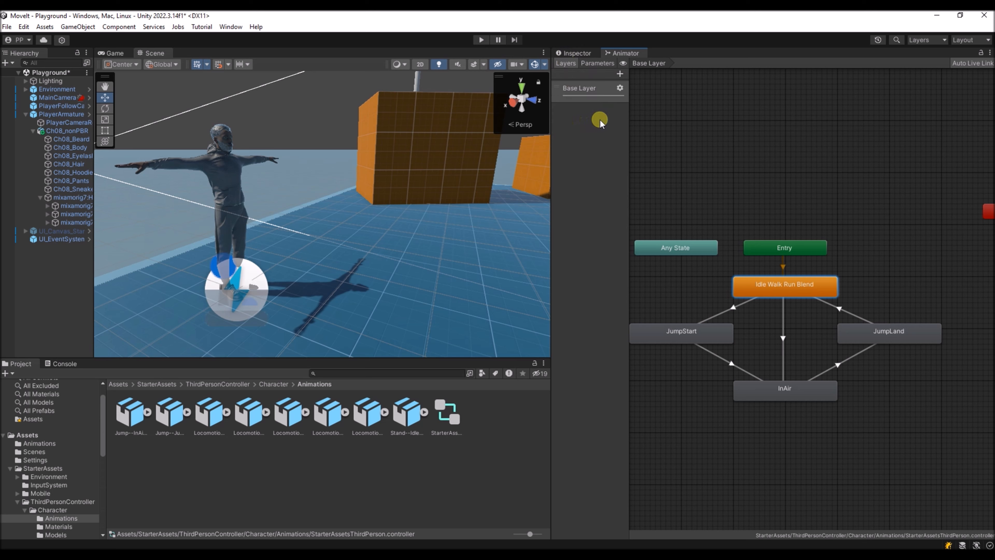
click(620, 75)
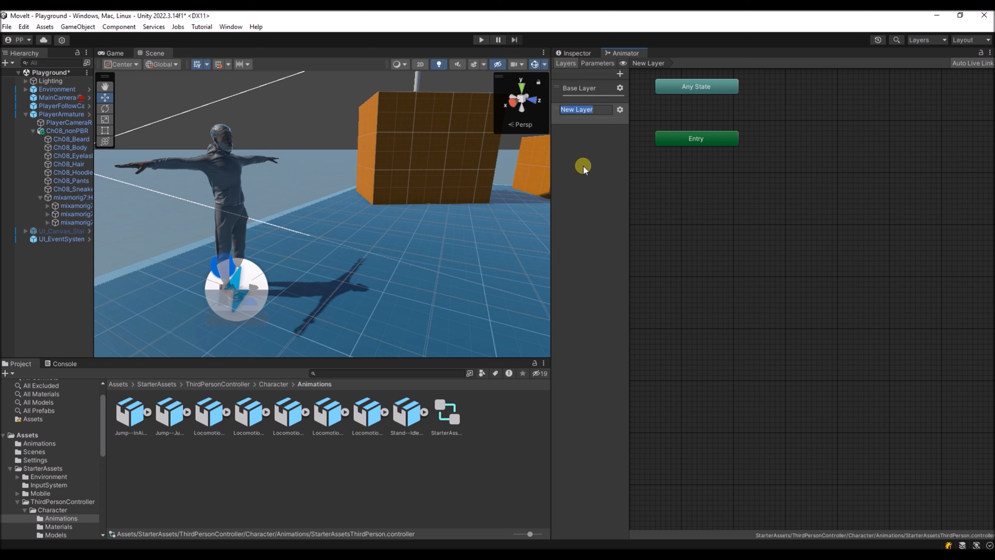
text(SummerSault)
key(Return)
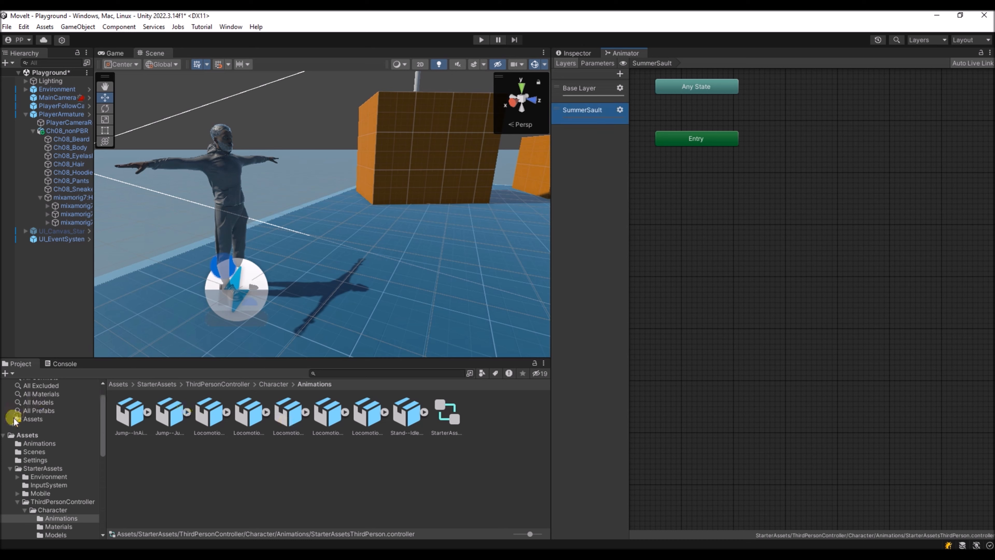
Set the rig's Animation Type of Summersault.fbx in Assets/Animations to Humanoid and apply the import settings.
click(23, 443)
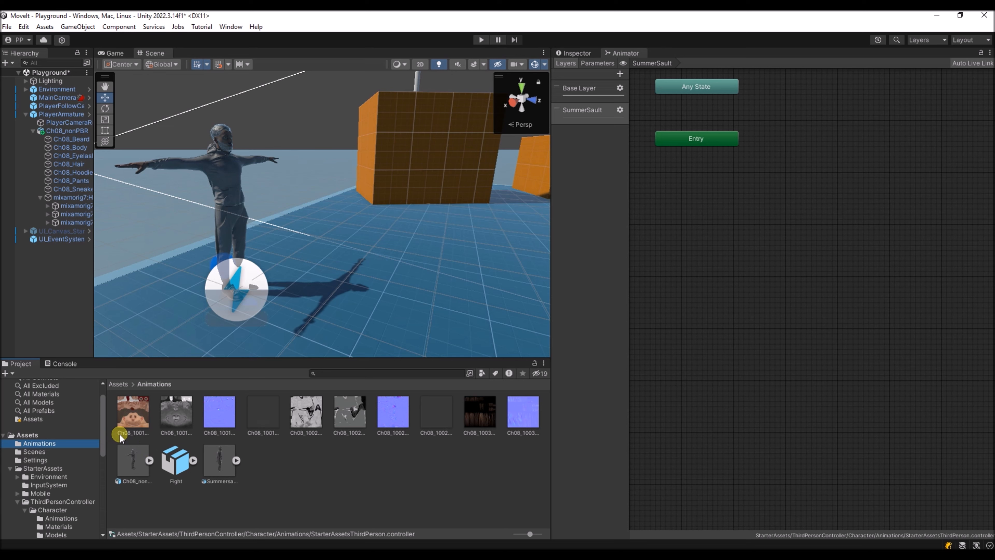
click(223, 464)
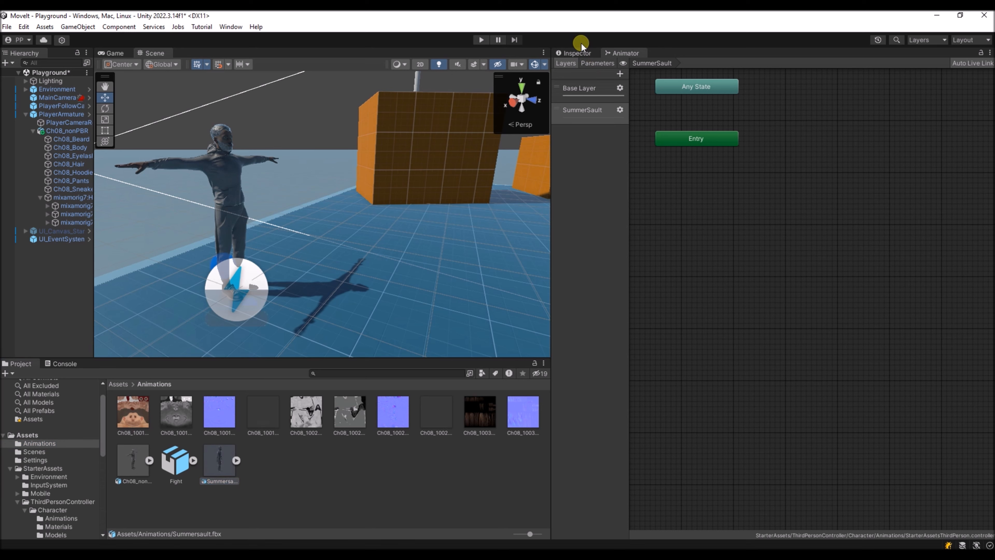
click(578, 53)
click(753, 95)
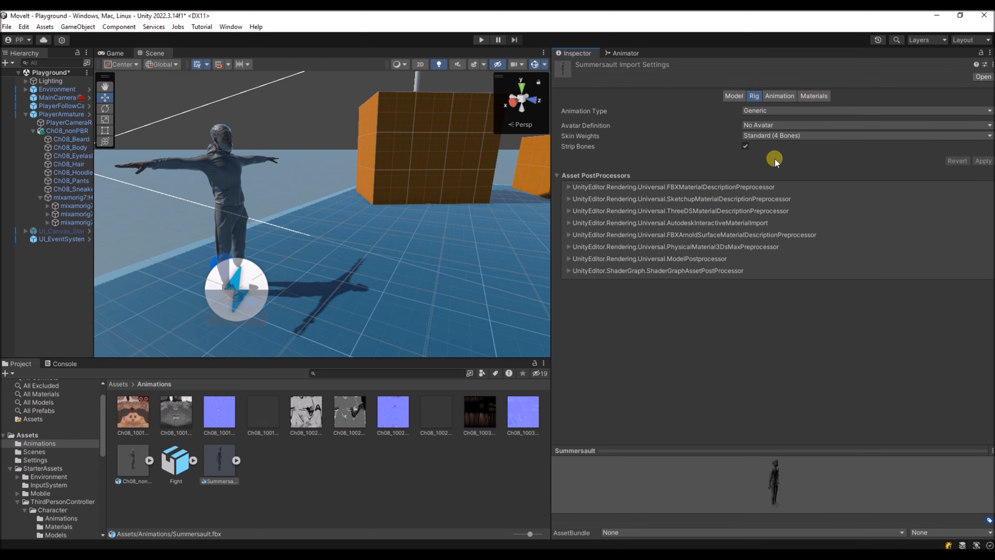
click(761, 110)
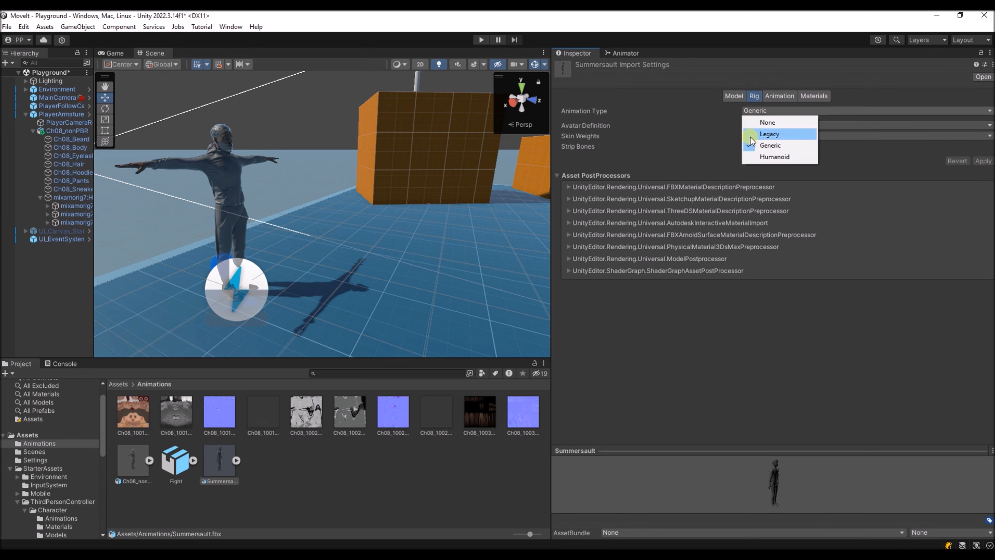
click(767, 156)
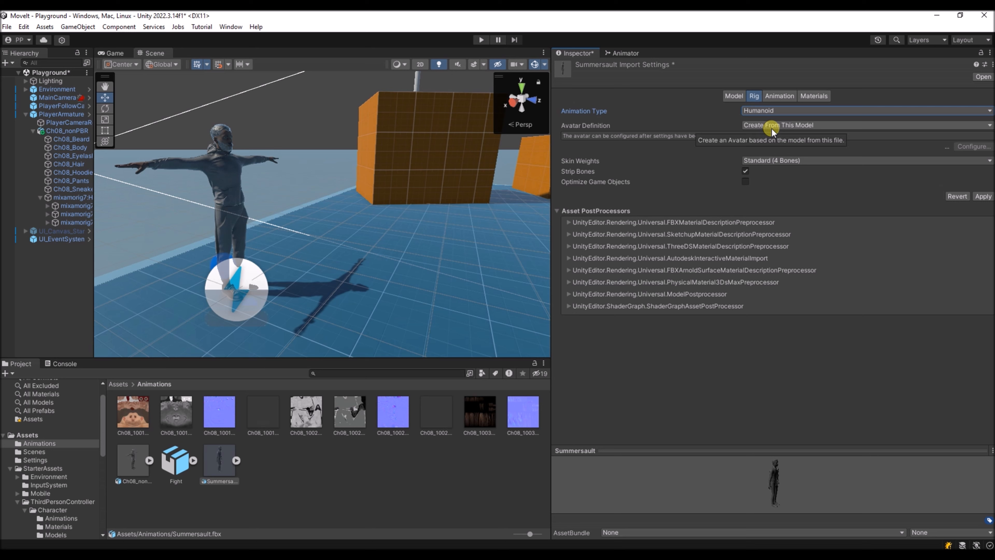
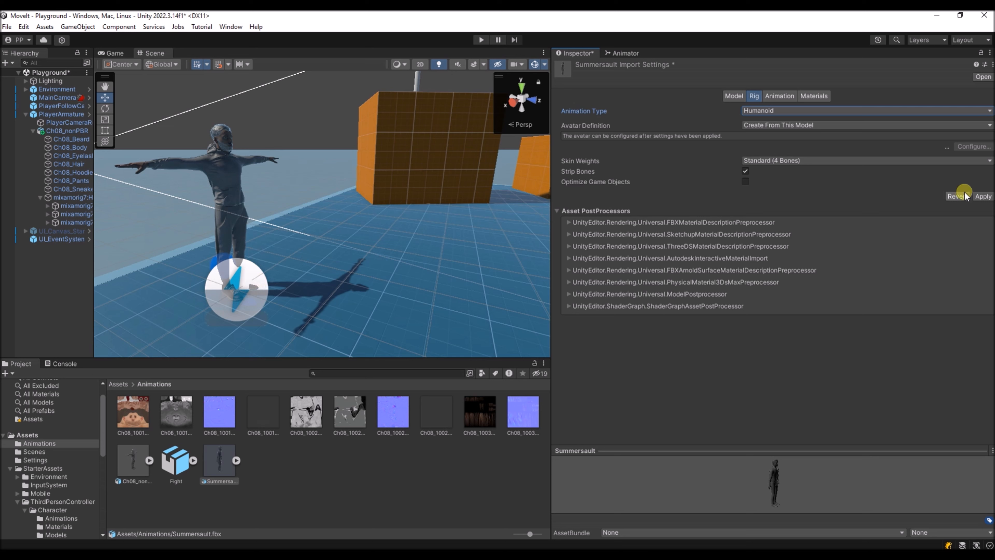
click(981, 196)
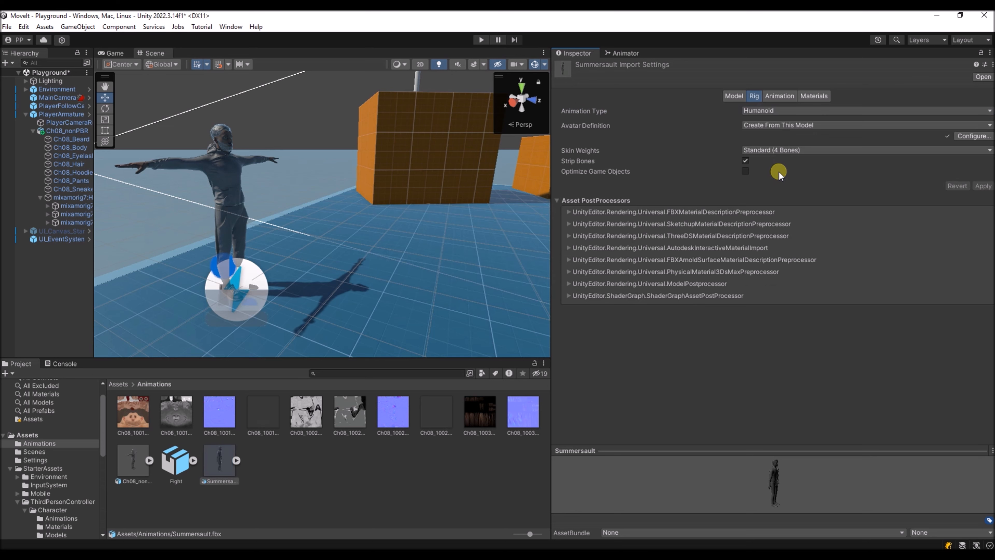
Play the Summersault clip in the preview of its animation import settings, and pause it.
click(618, 52)
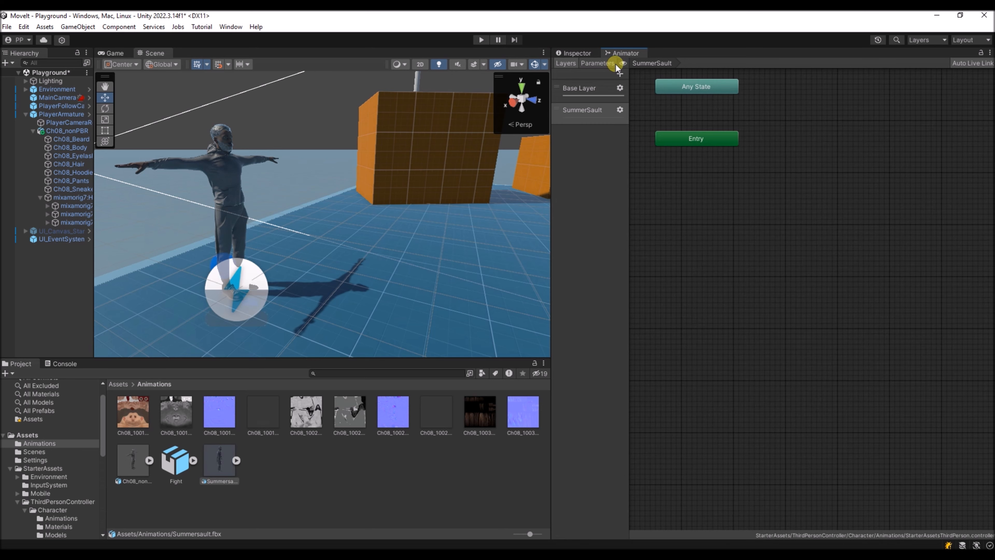
click(575, 54)
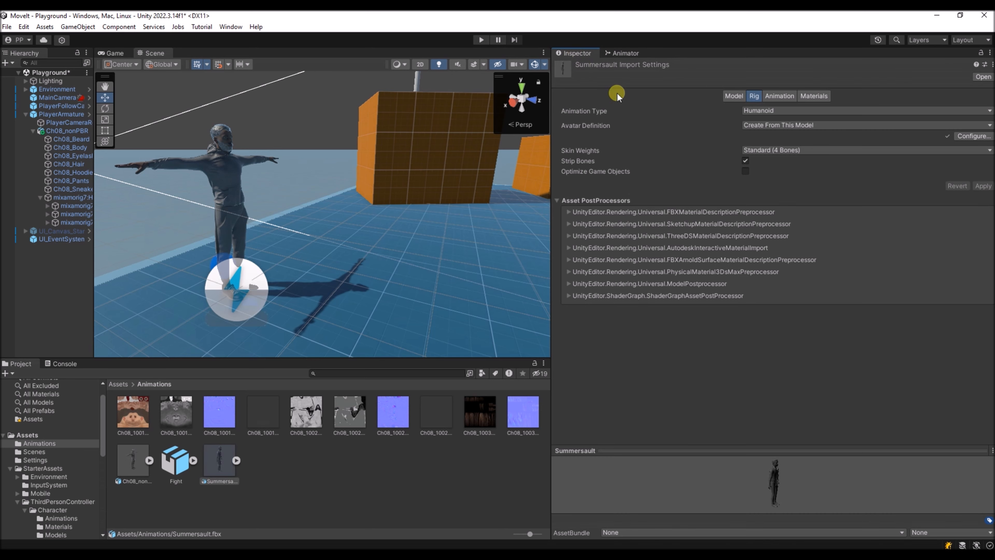
click(777, 97)
drag(551, 460, 556, 460)
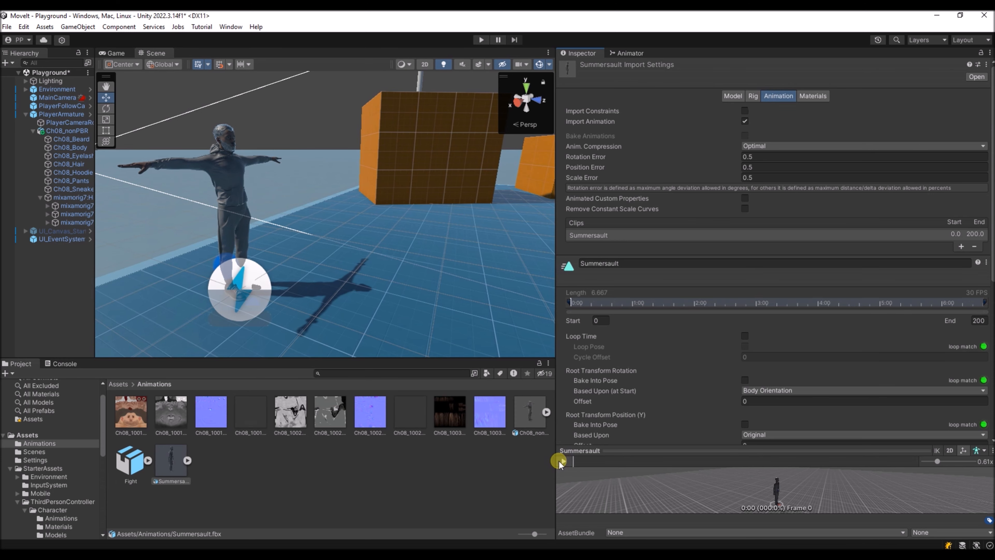
click(558, 462)
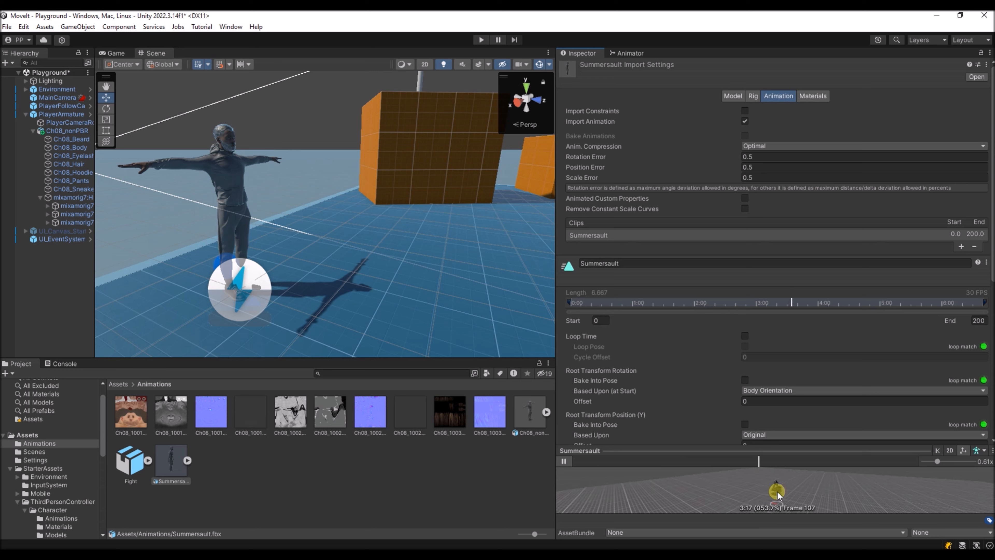
click(568, 460)
click(567, 460)
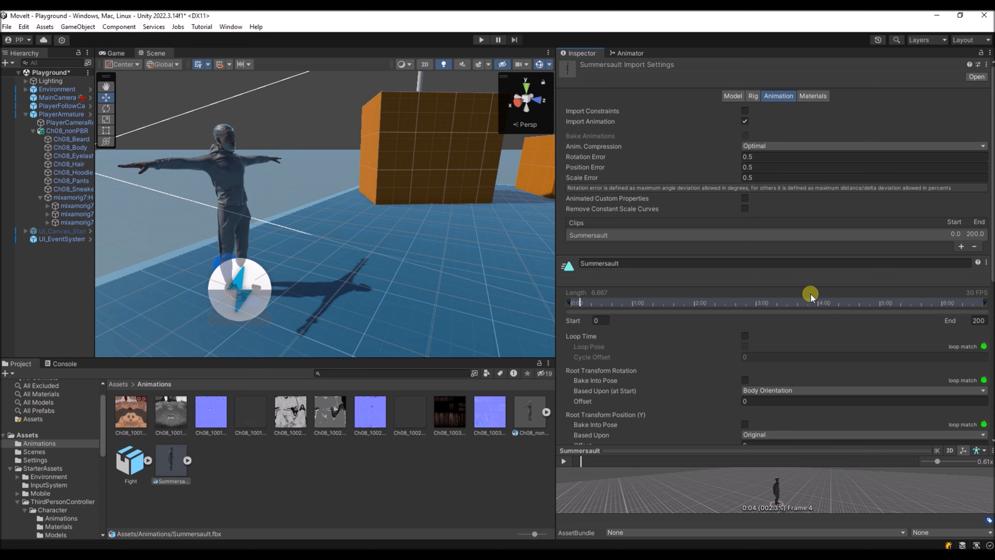
Review the Summersault import settings for animation, materials, model and rig, including the clip's looping and root transform options.
scroll(808, 294, down, 3)
scroll(806, 294, down, 3)
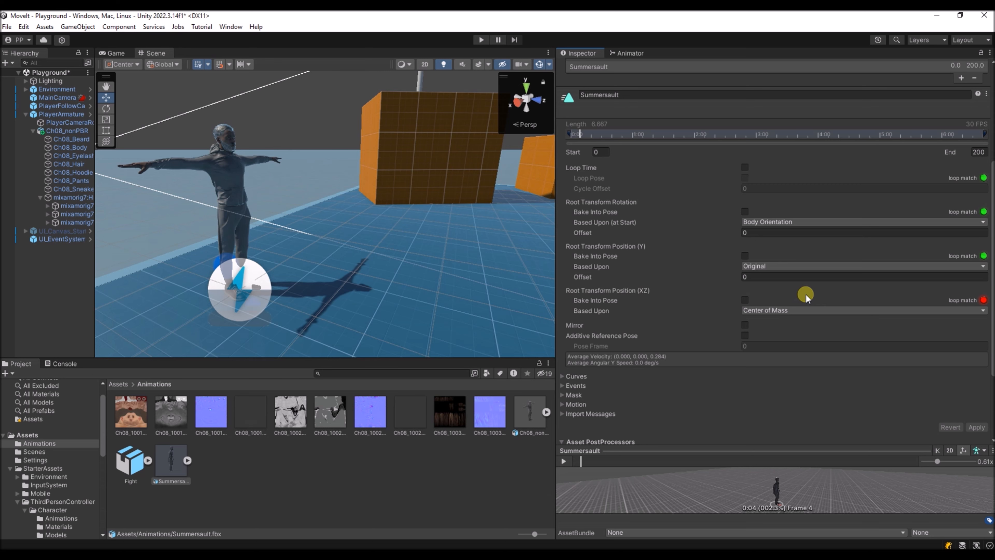
scroll(829, 270, down, 3)
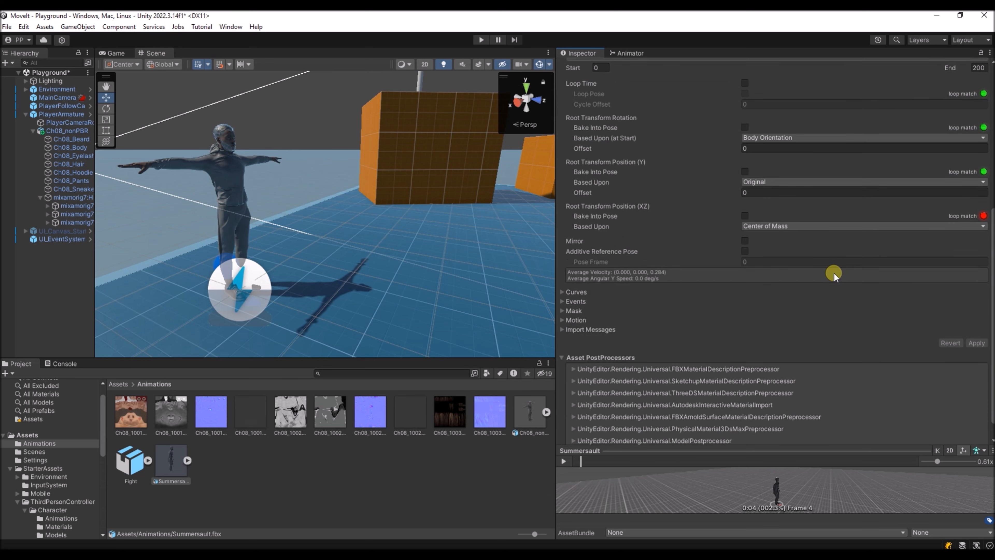
scroll(834, 272, up, 3)
scroll(834, 274, up, 5)
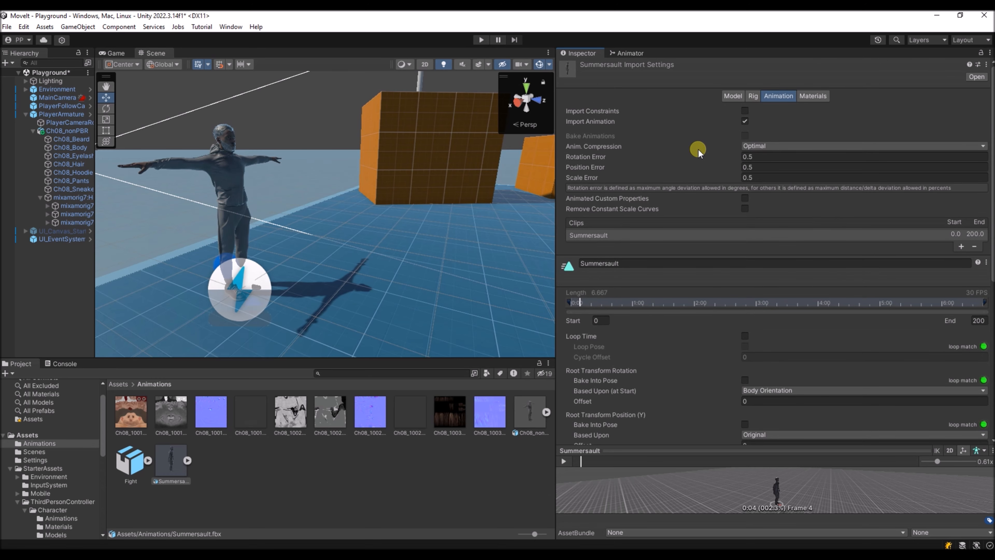
click(815, 96)
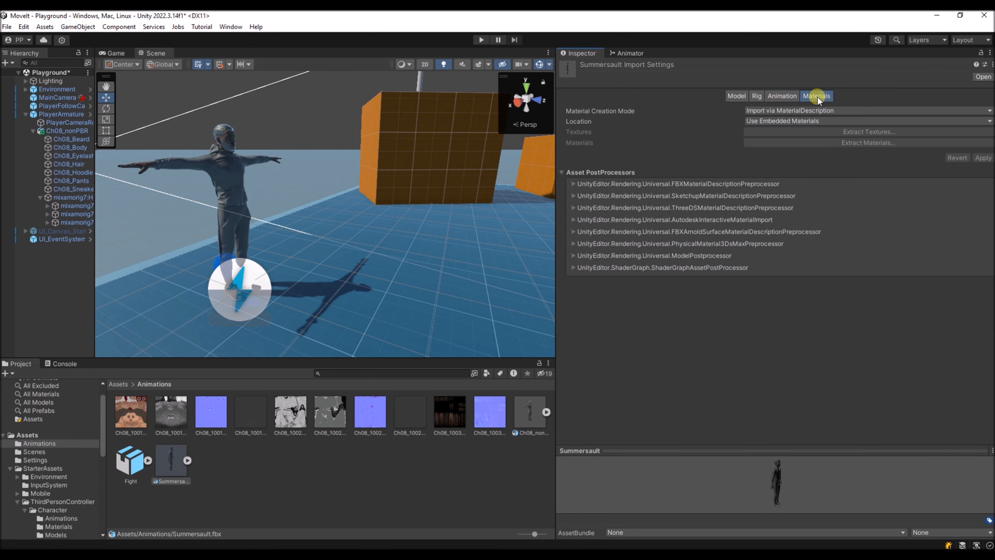
click(740, 95)
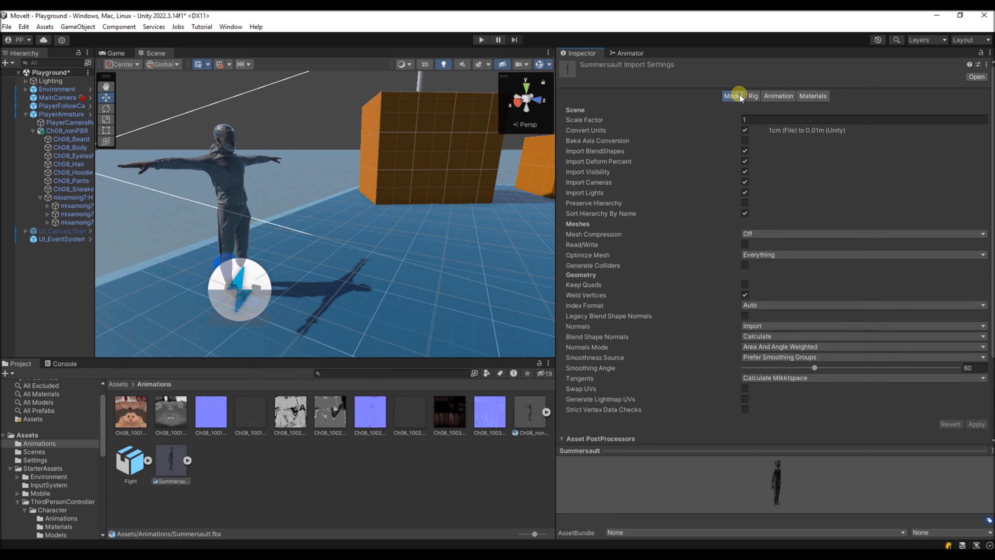
click(768, 94)
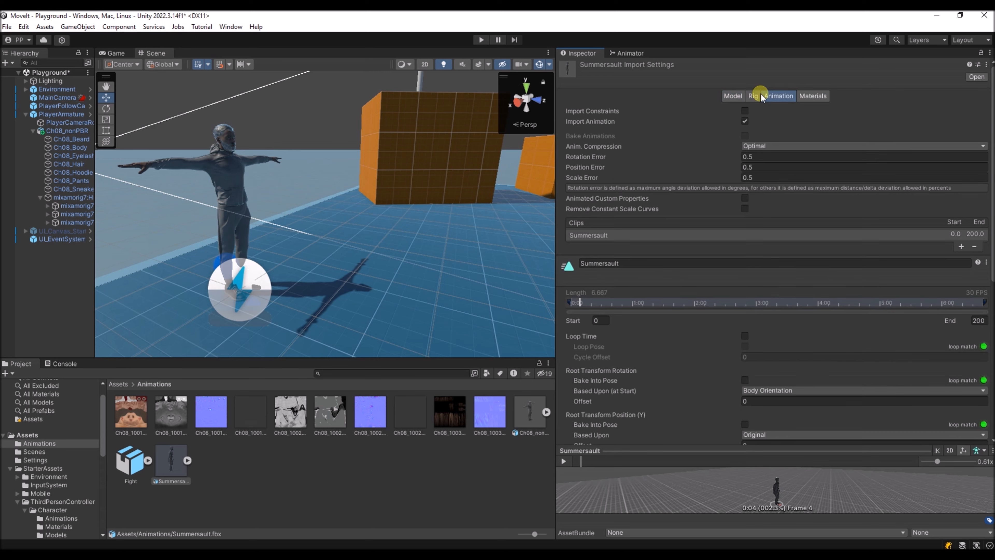
click(758, 94)
click(773, 96)
scroll(803, 269, down, 5)
scroll(782, 268, down, 3)
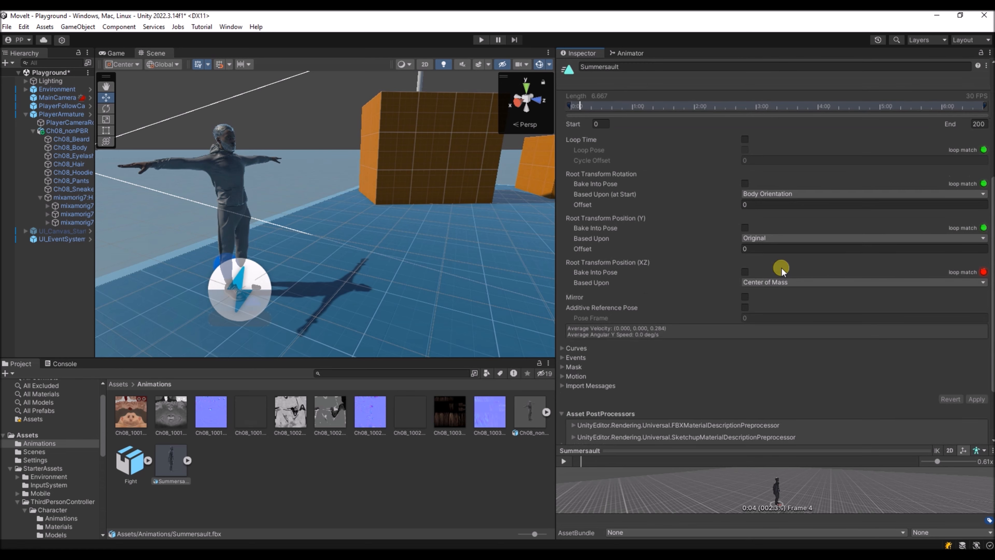
scroll(781, 268, up, 4)
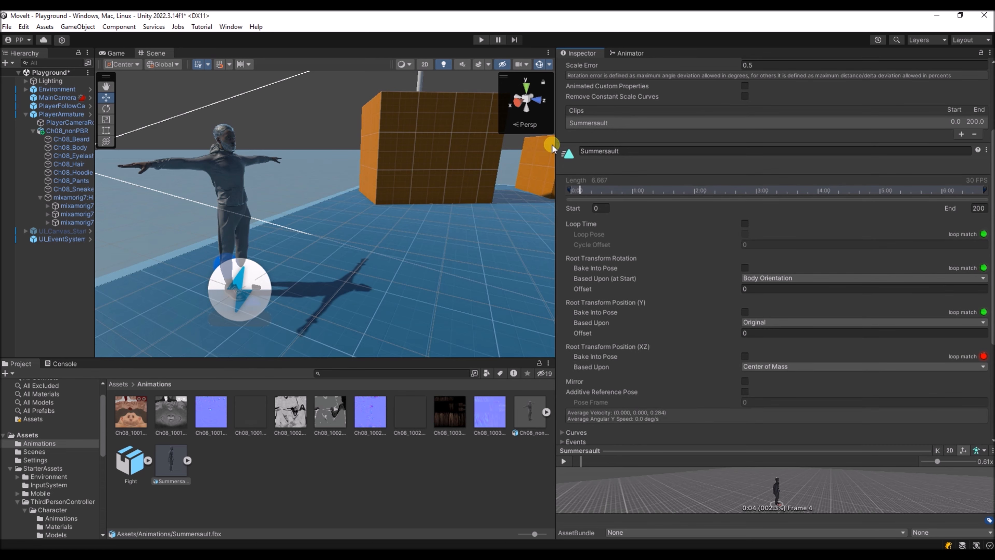
Add the Summersault animation as a state in the SummerSault layer, and create another animator layer named Fight.
click(630, 53)
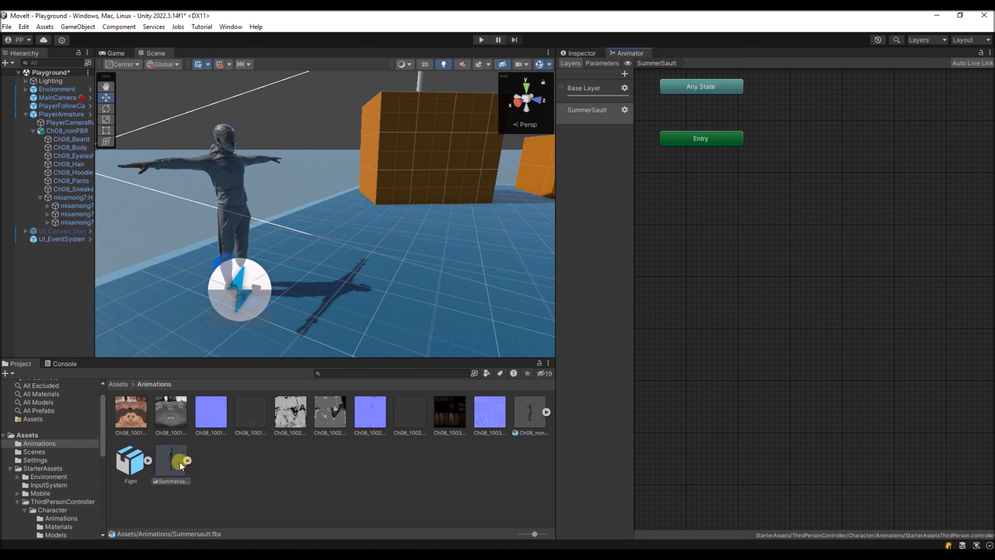
drag(174, 463, 702, 195)
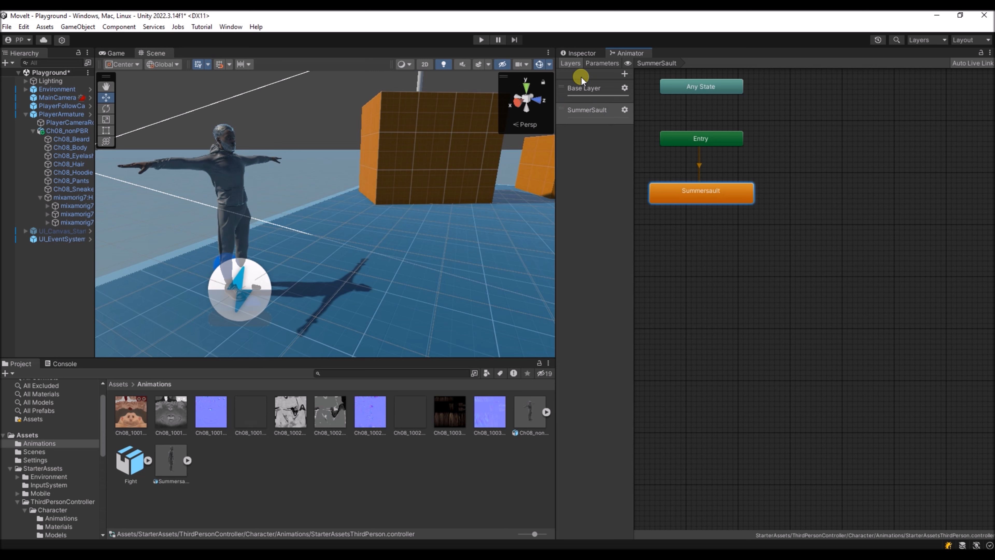
click(623, 73)
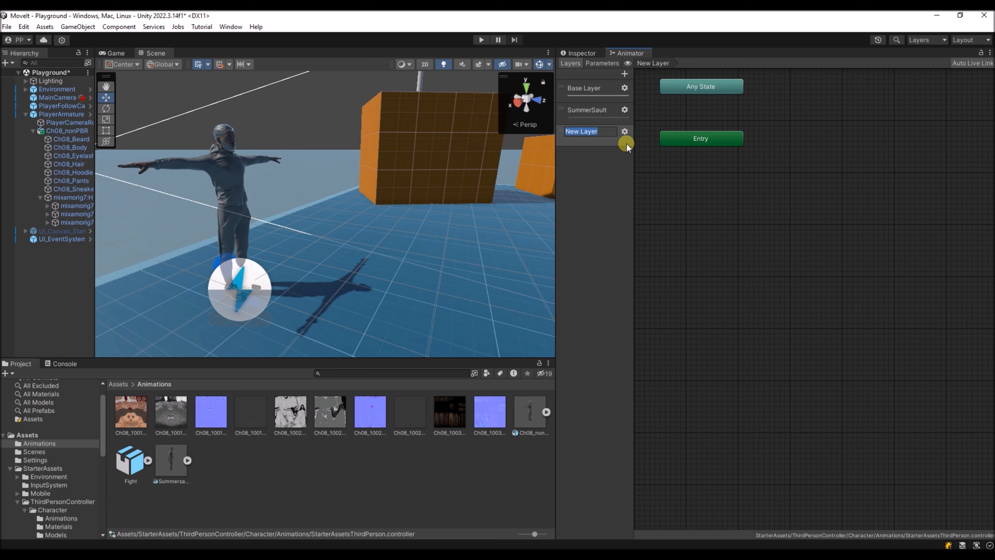
text(Fight)
key(Return)
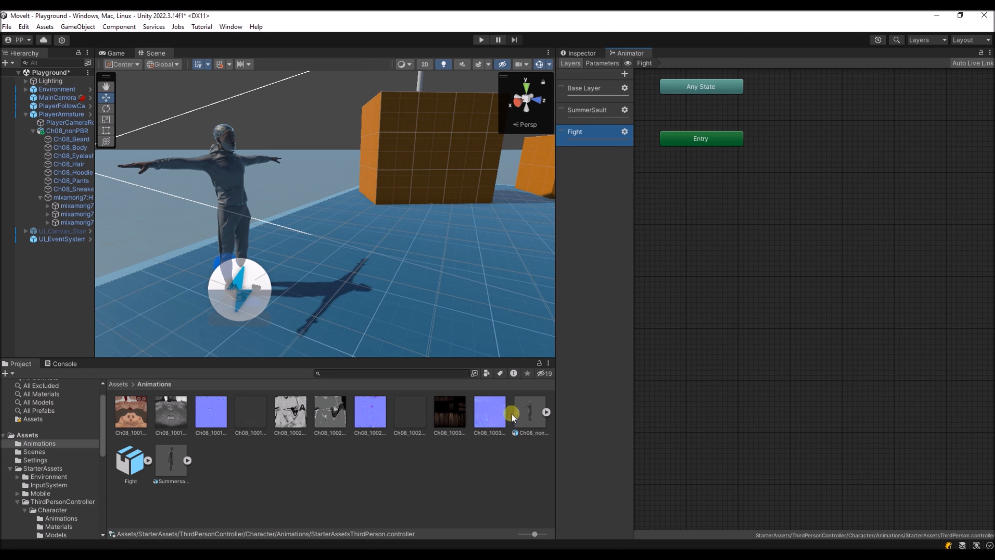
Set the rig of Fight.fbx in Assets/Animations to Humanoid with the avatar created from this model, and apply the import settings.
click(130, 457)
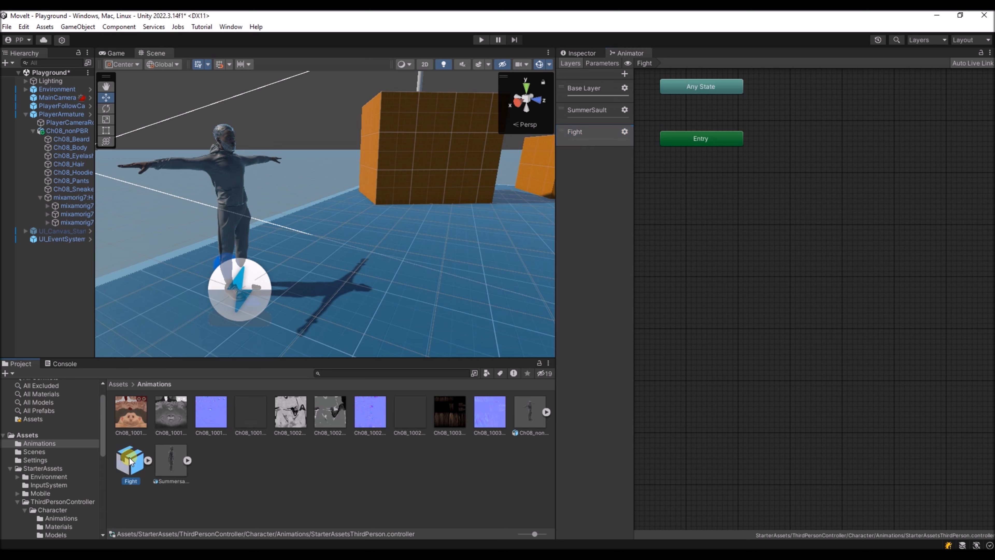
click(582, 52)
scroll(819, 180, up, 10)
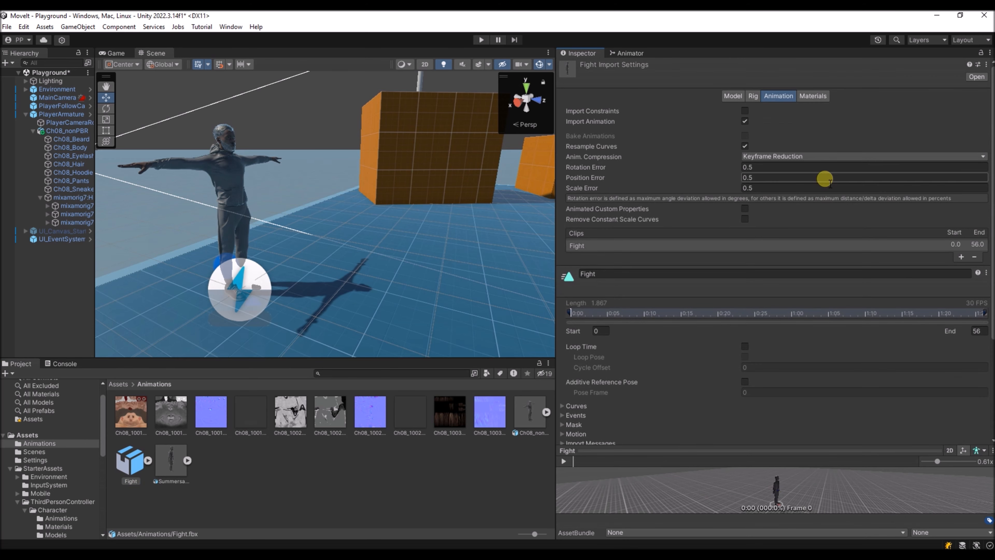
click(752, 96)
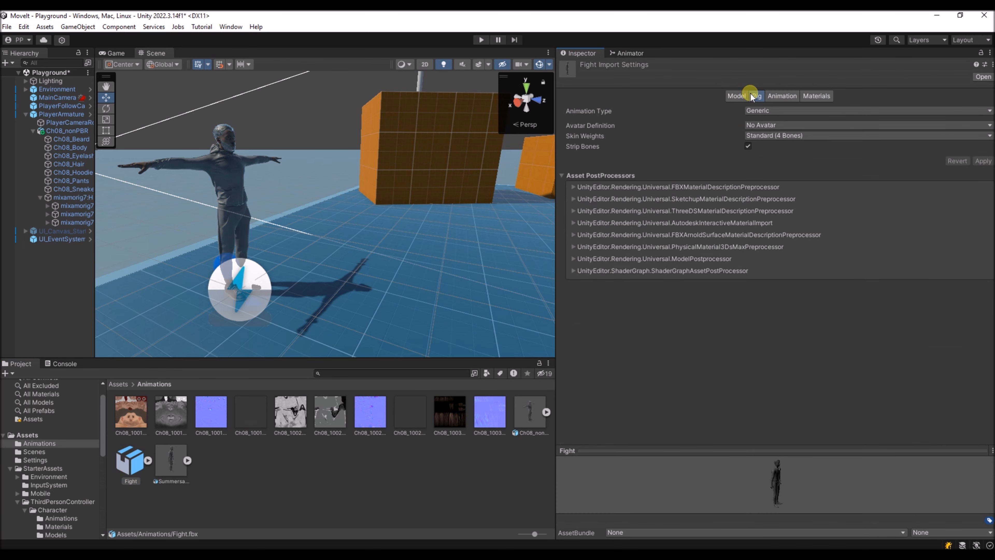
click(758, 110)
click(770, 156)
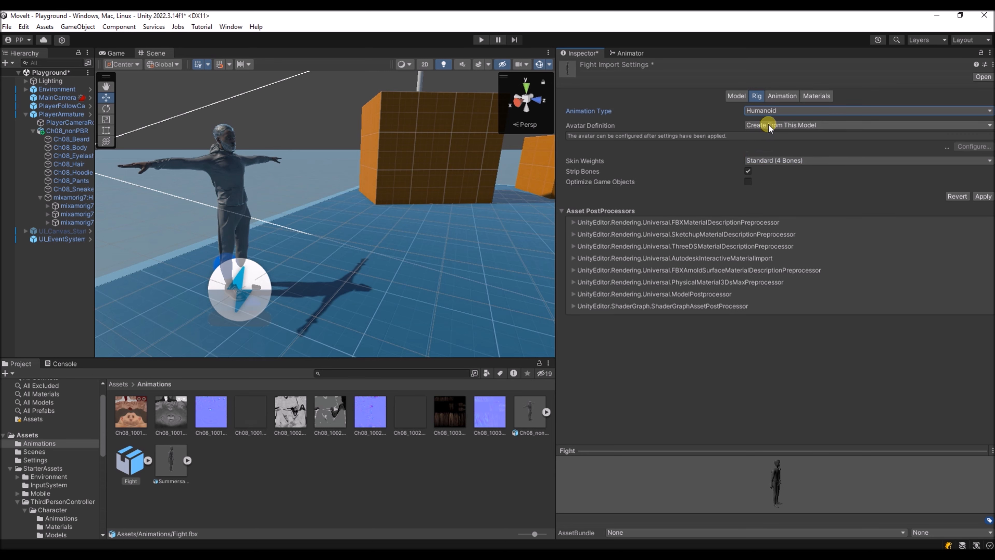
click(768, 125)
click(790, 148)
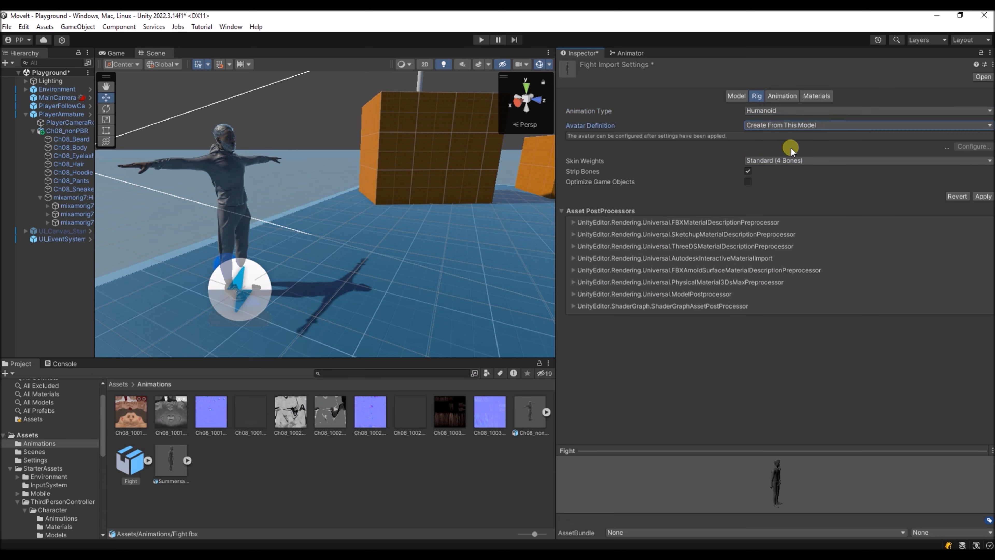
click(983, 196)
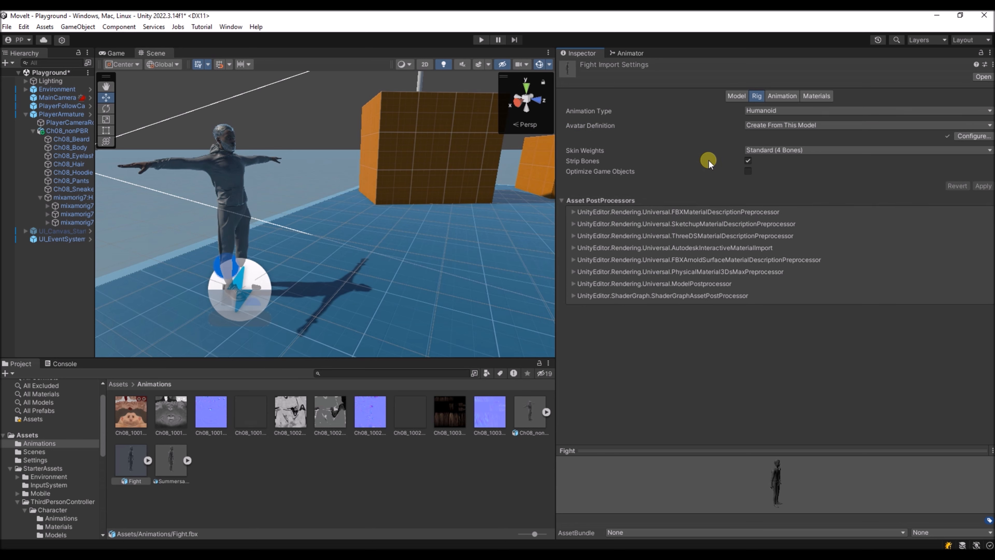
Play the Fight clip in the preview of its animation import settings, and pause it.
click(782, 96)
click(564, 462)
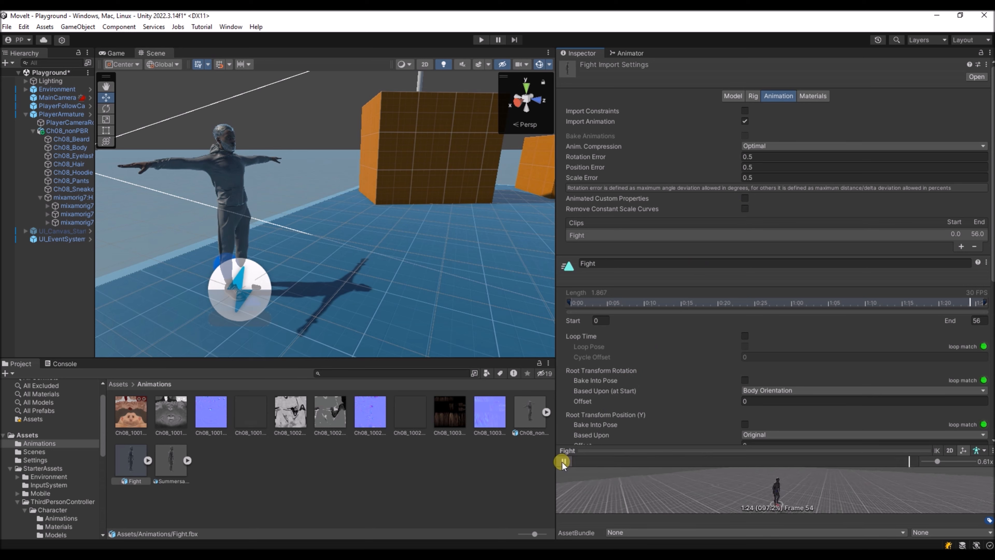
click(563, 461)
click(562, 461)
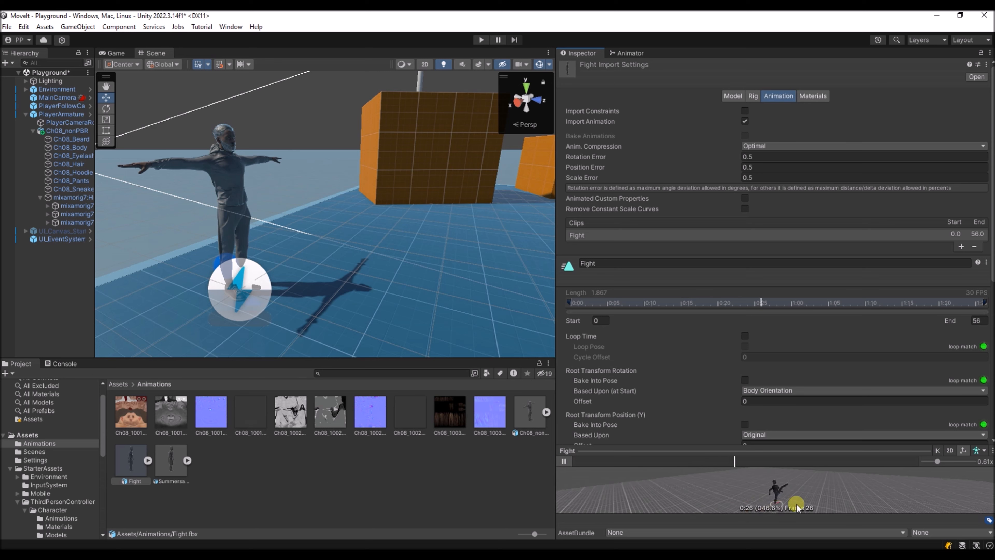
click(569, 462)
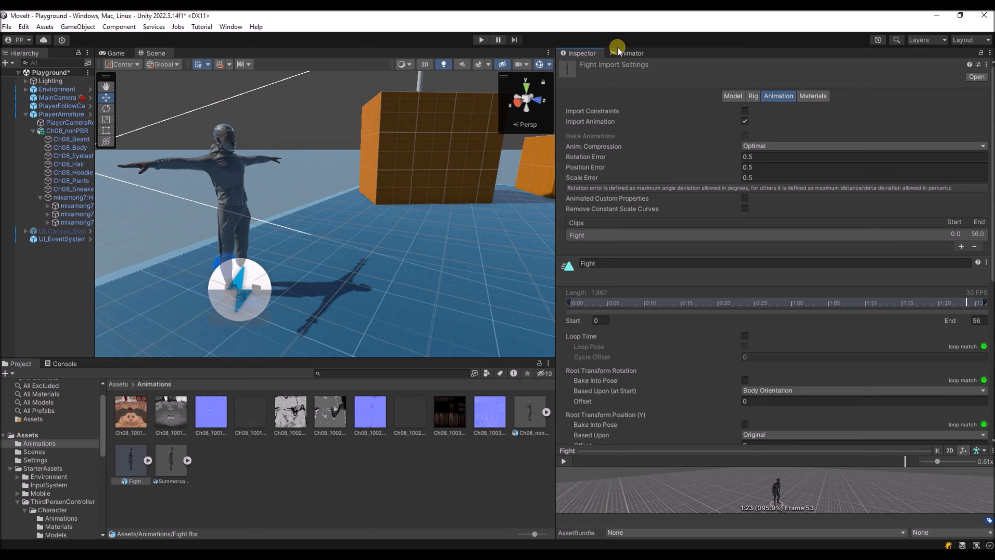
Add the Fight animation as a state in the Fight layer of the animator controller.
click(634, 53)
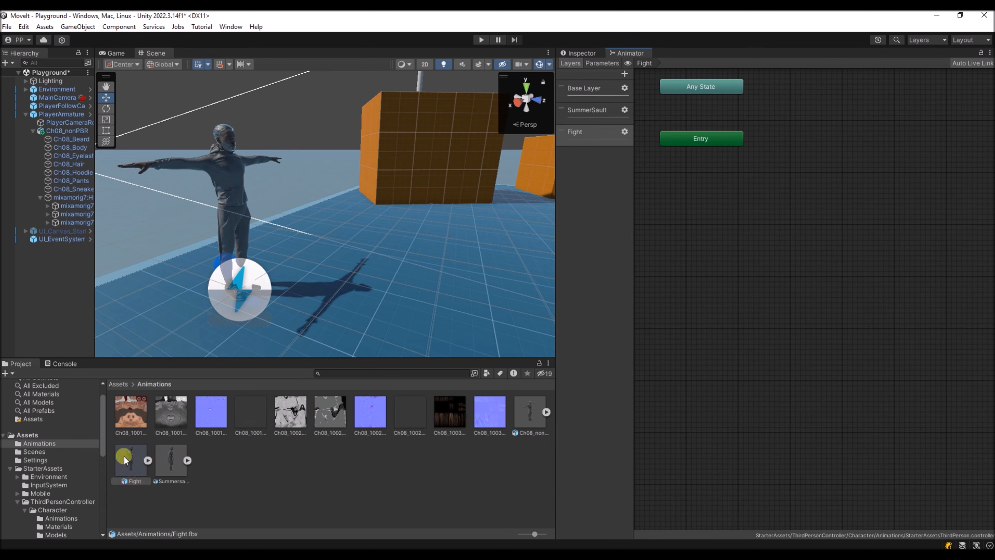
drag(130, 458, 692, 200)
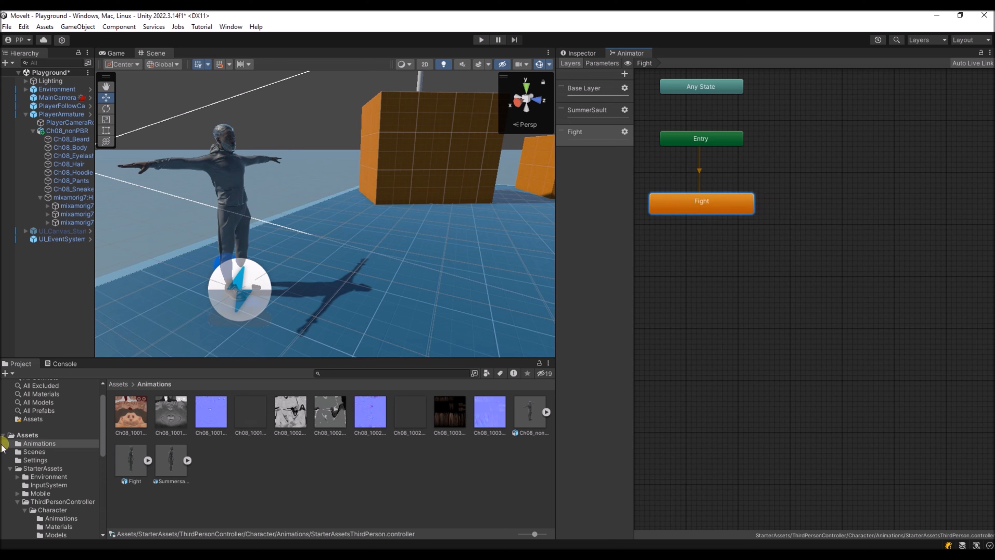
Open the StarterAssets input actions from StarterAssets/InputSystem and add an action named SummerSault to the Player action map.
click(29, 477)
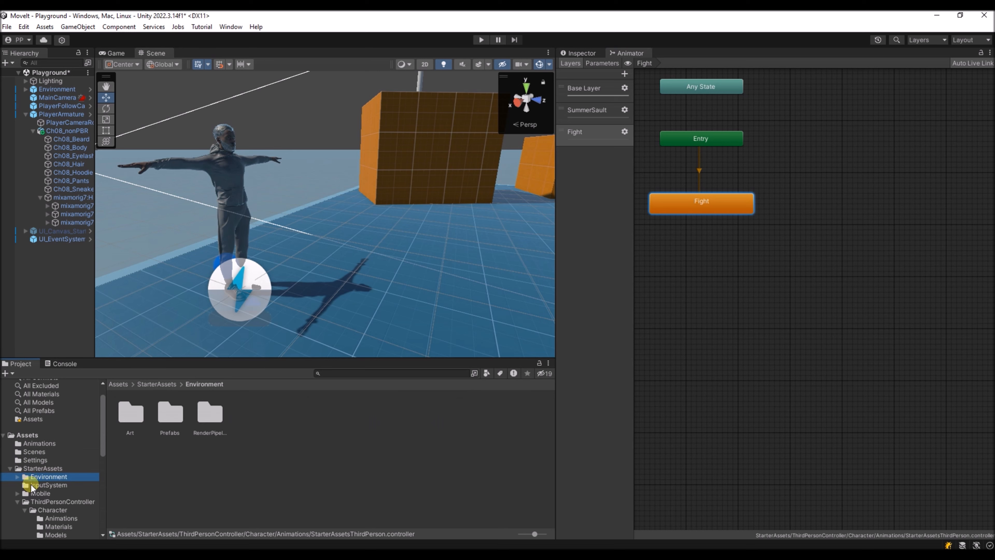
click(31, 485)
click(130, 417)
double_click(130, 417)
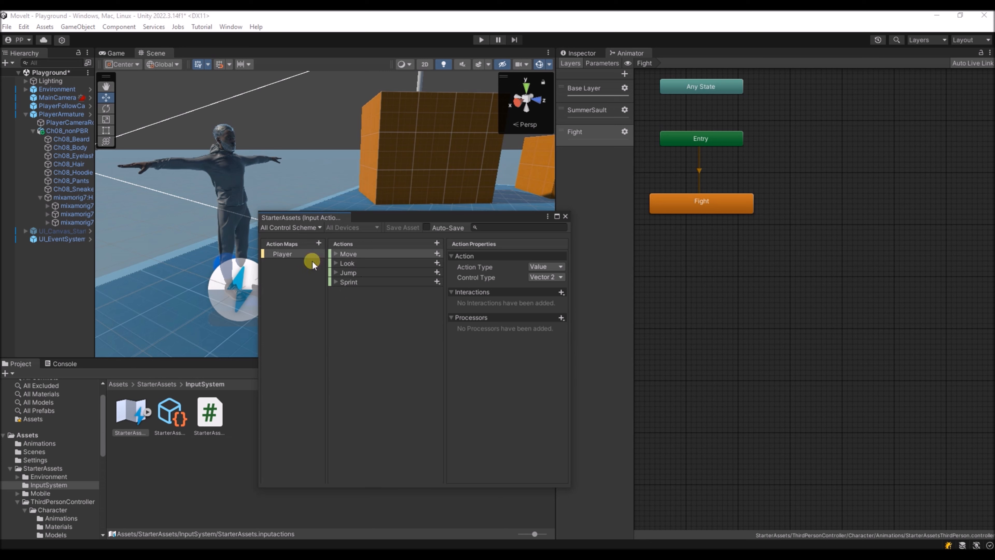
click(437, 243)
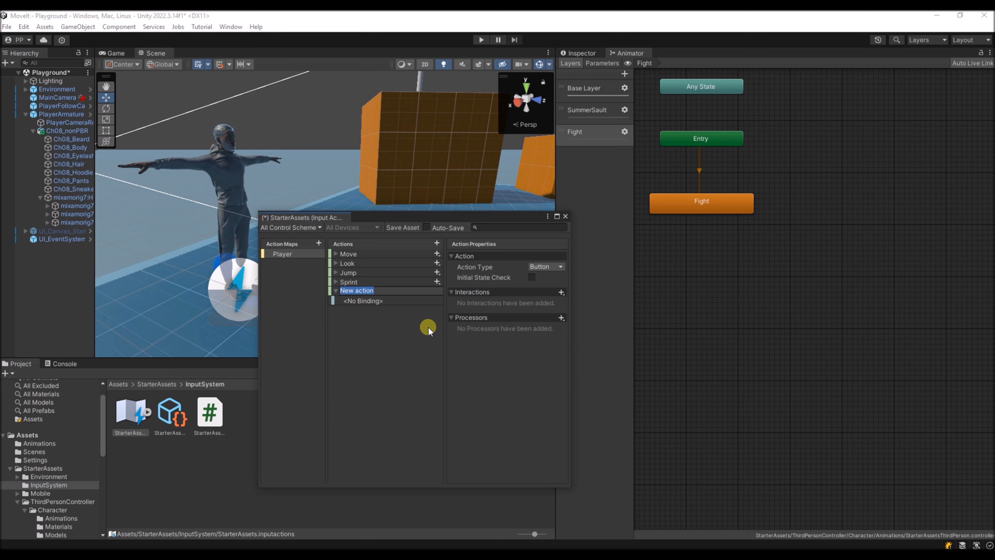
text(SummerSault)
key(Return)
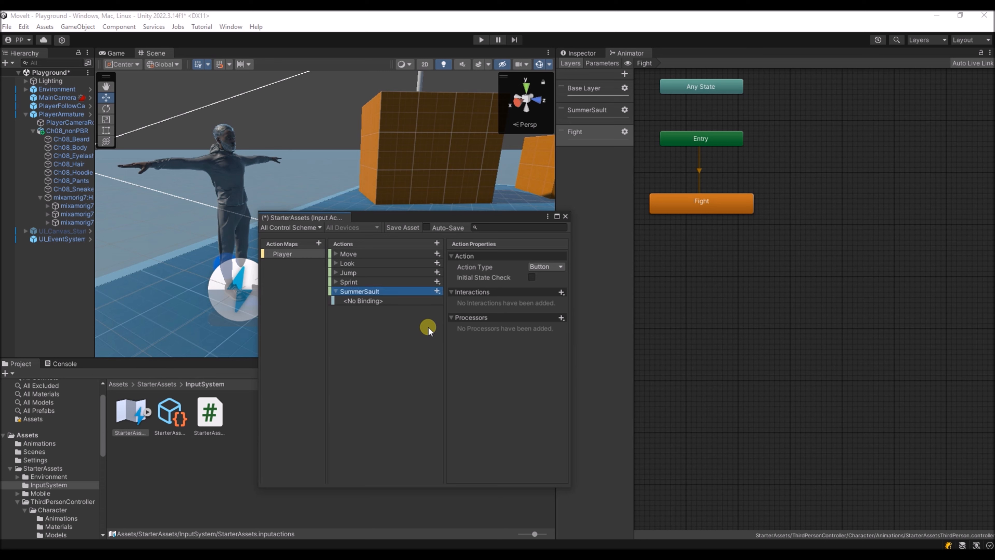
Bind the SummerSault action to Right Button [Mouse].
click(363, 301)
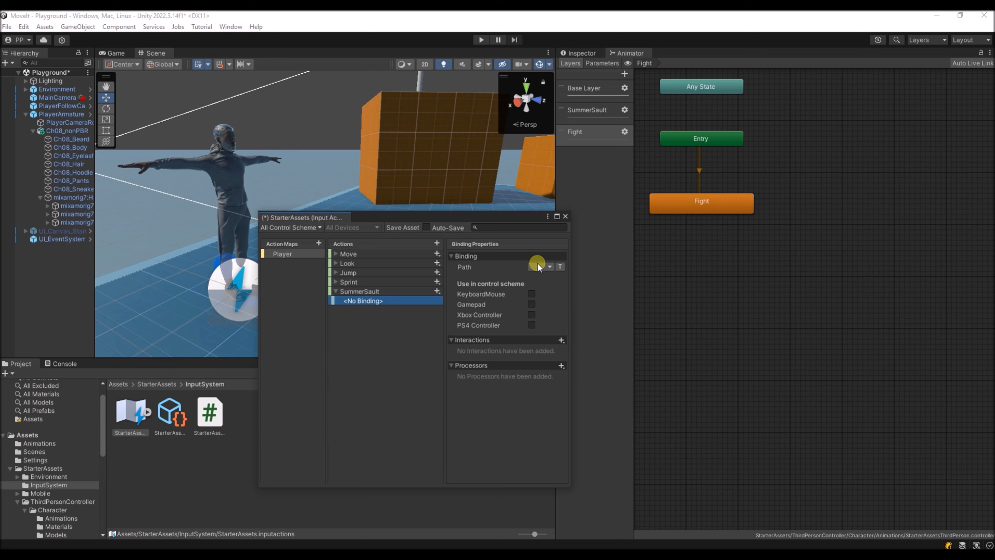
click(548, 265)
click(507, 256)
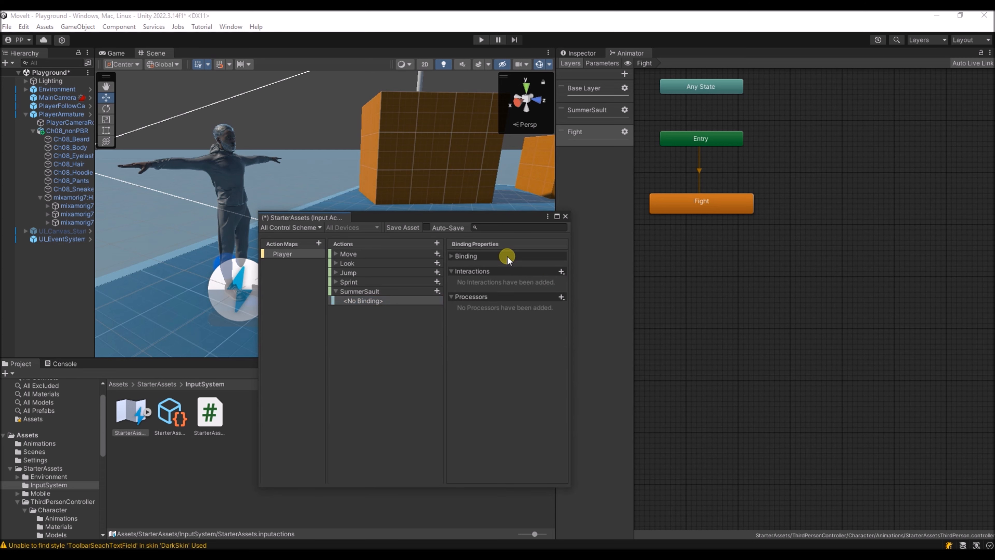
click(546, 268)
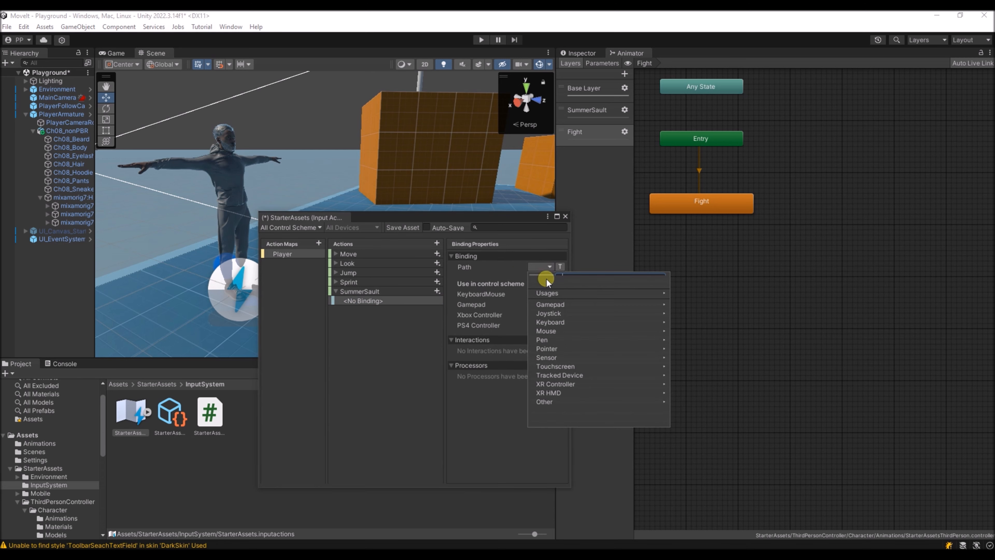
text(right s)
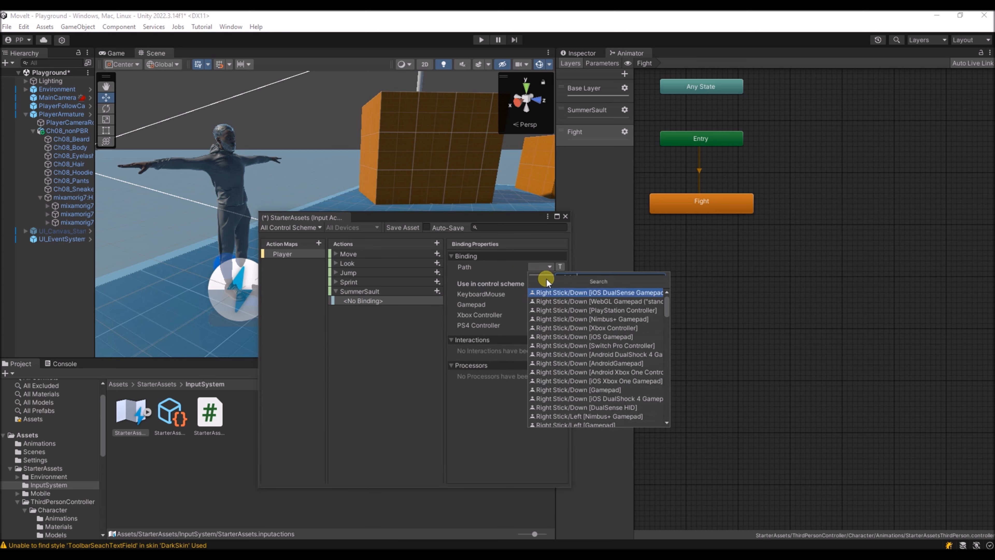
text(ouse)
key(Return)
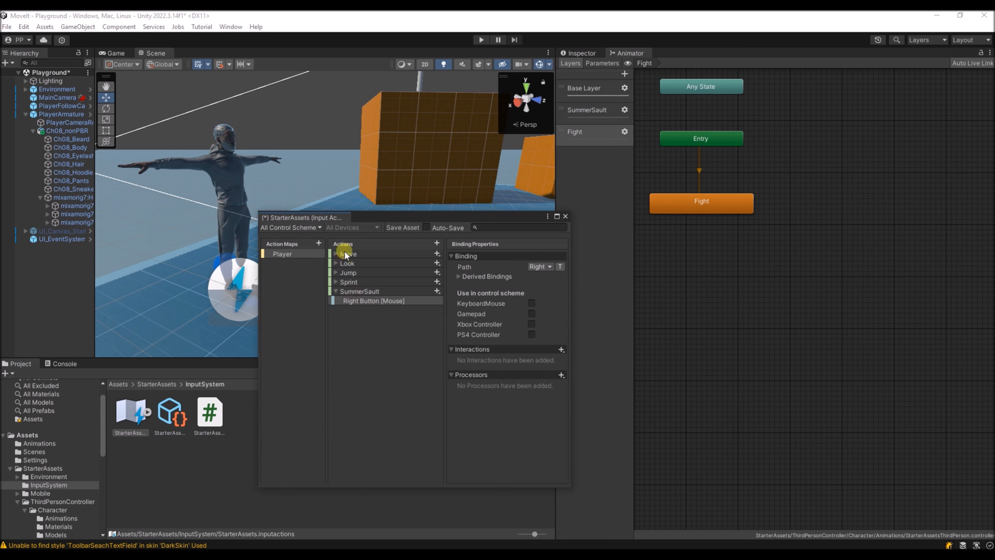
Add another action named Fight to the Player action map, keeping its action type as Button.
click(438, 244)
text(Fight)
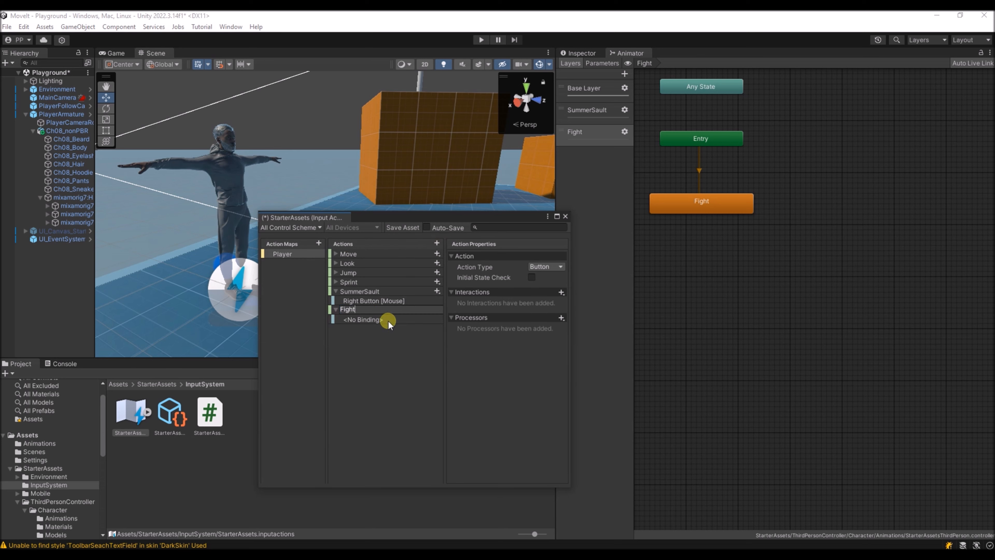
key(Return)
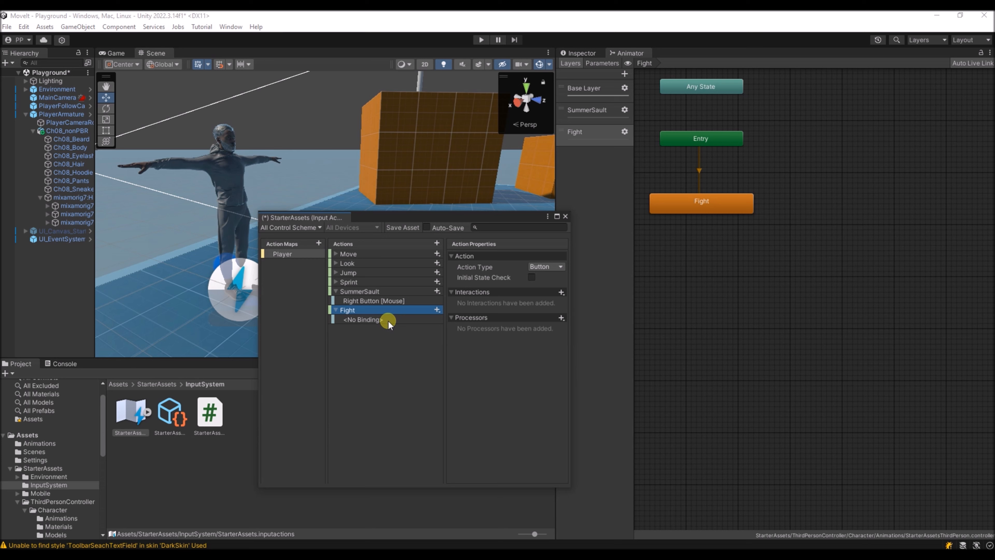
click(546, 267)
click(494, 262)
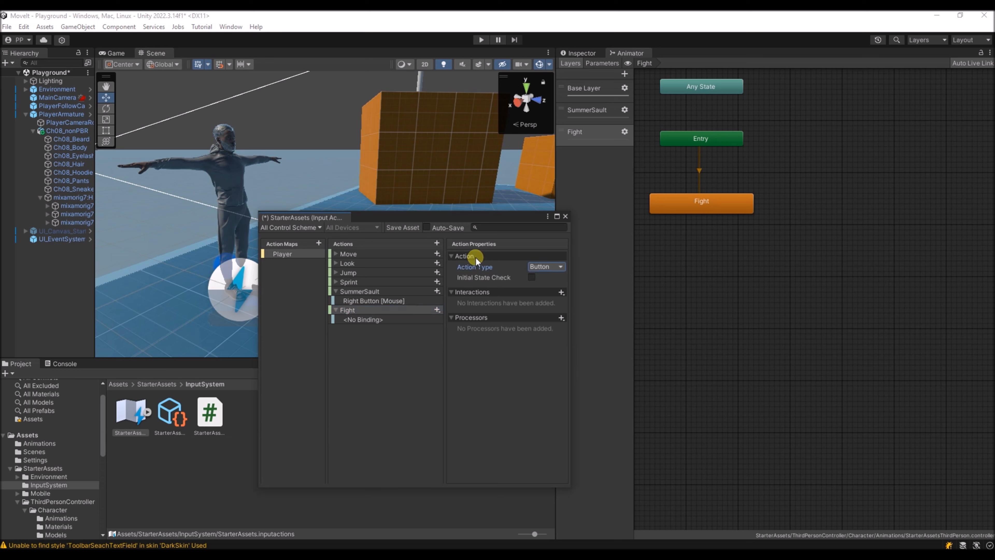
Bind the Fight action to Left Button [Mouse].
click(356, 320)
click(533, 267)
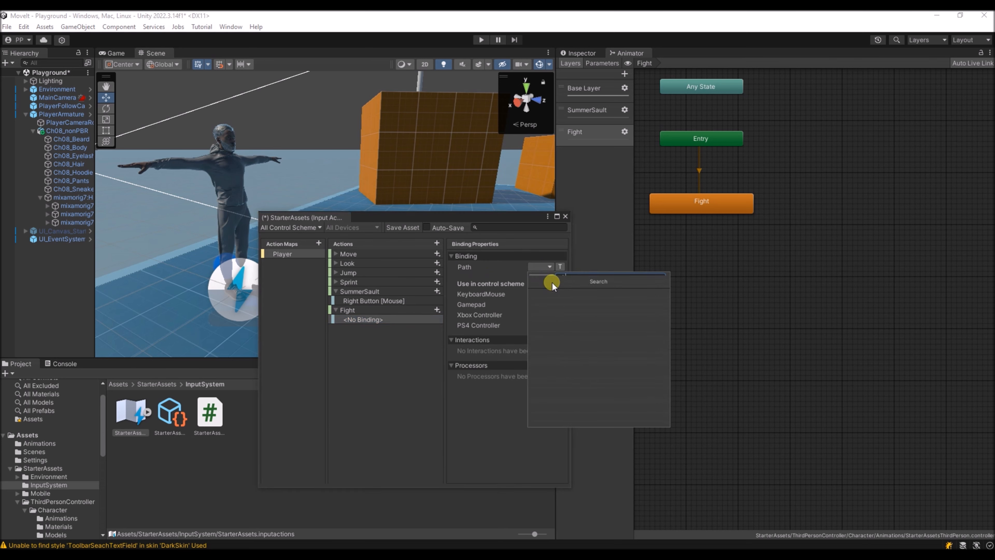
text(lef)
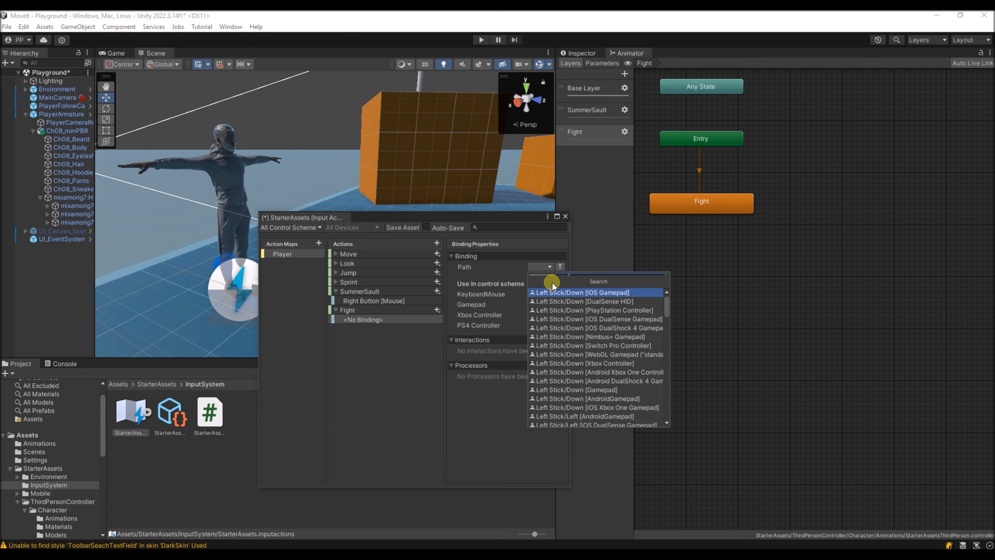
text(t mouse)
key(Return)
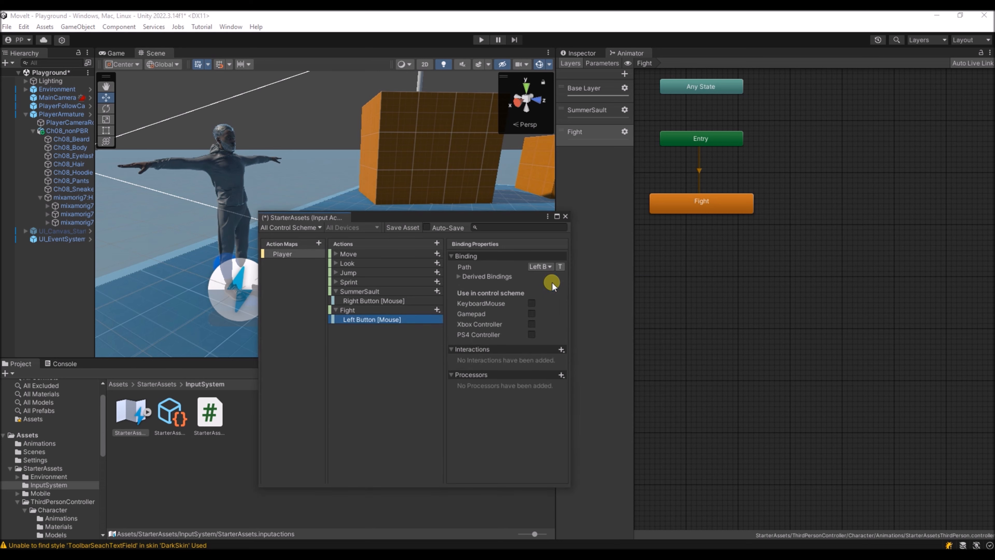
Save the StarterAssets input actions, enable Auto-Save for them, and close their editor.
click(412, 229)
click(426, 227)
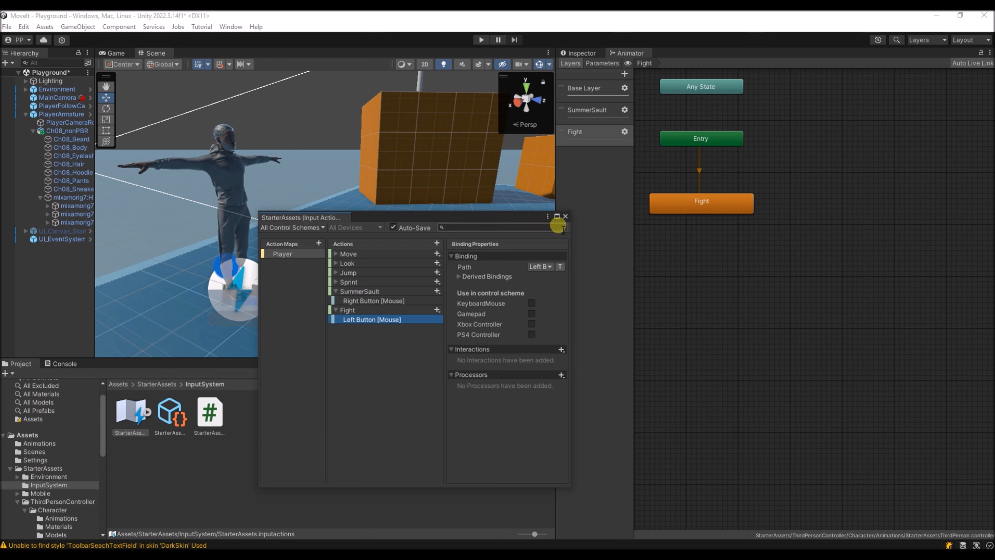
click(565, 216)
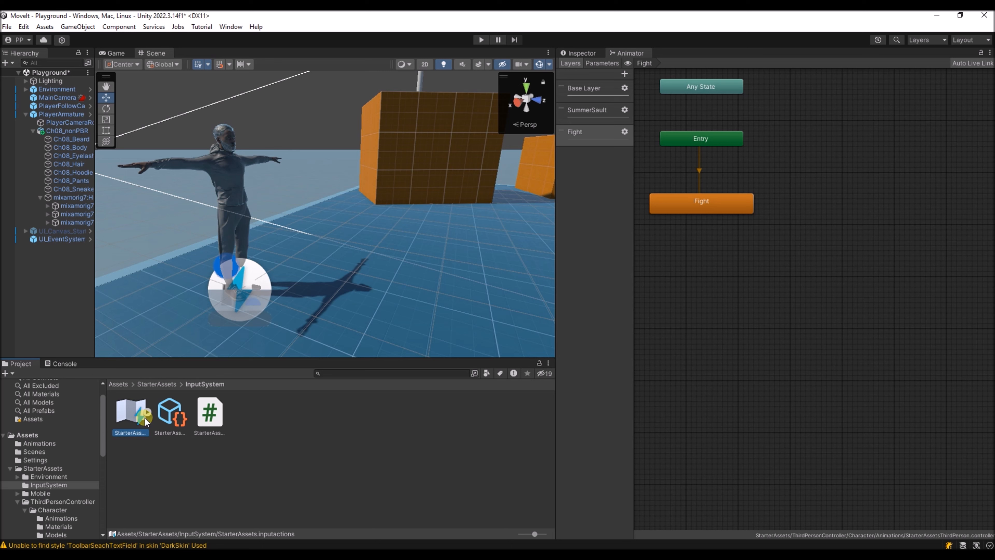
Select the StarterAssetsInputs.cs script in the InputSystem folder.
click(208, 416)
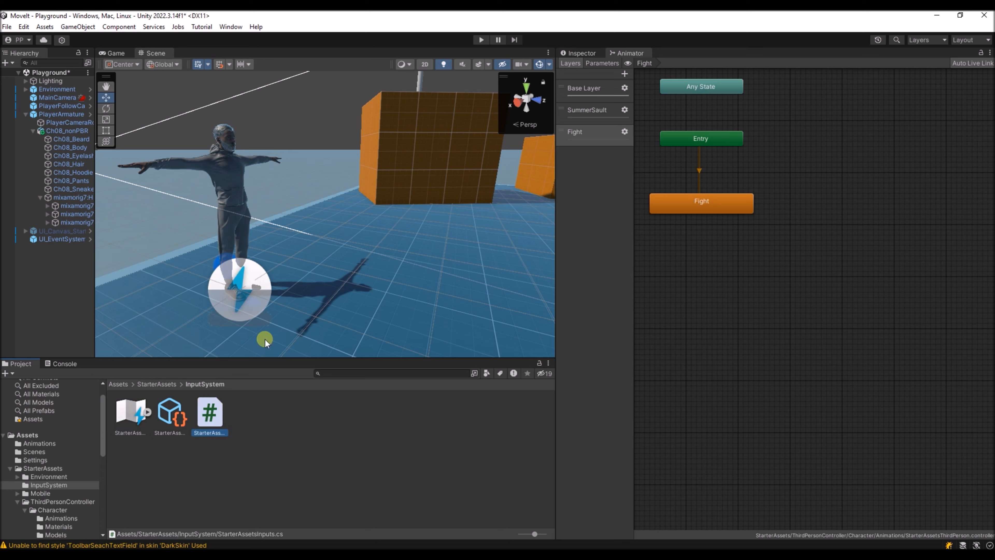